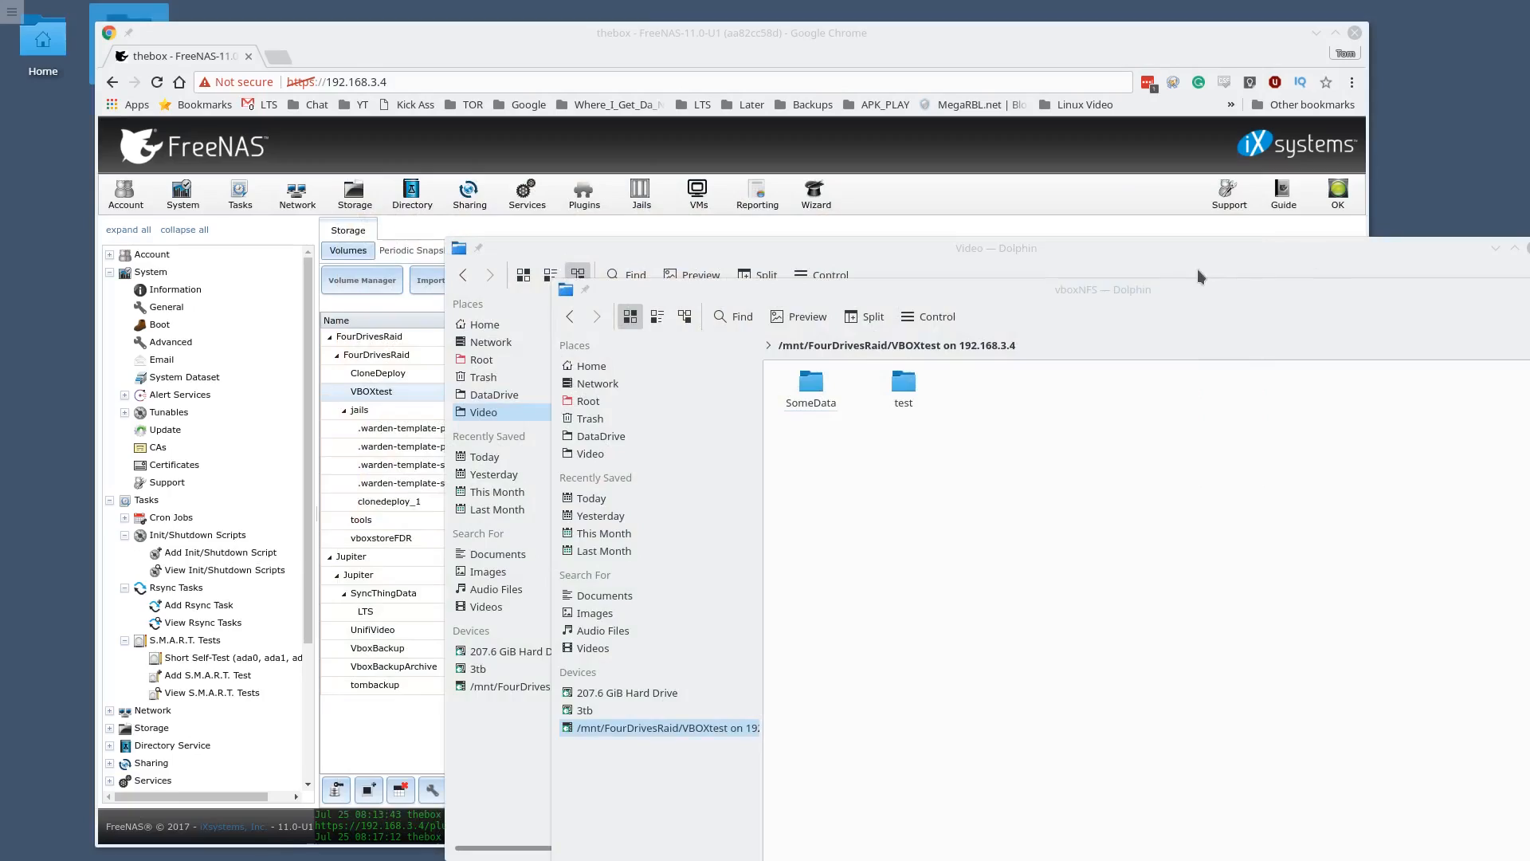
Move the video window aside and place the VBOXtest share window over the FreeNAS Storage page.
left_click_drag(1198, 247, 0, 307)
left_click_drag(1120, 295, 799, 169)
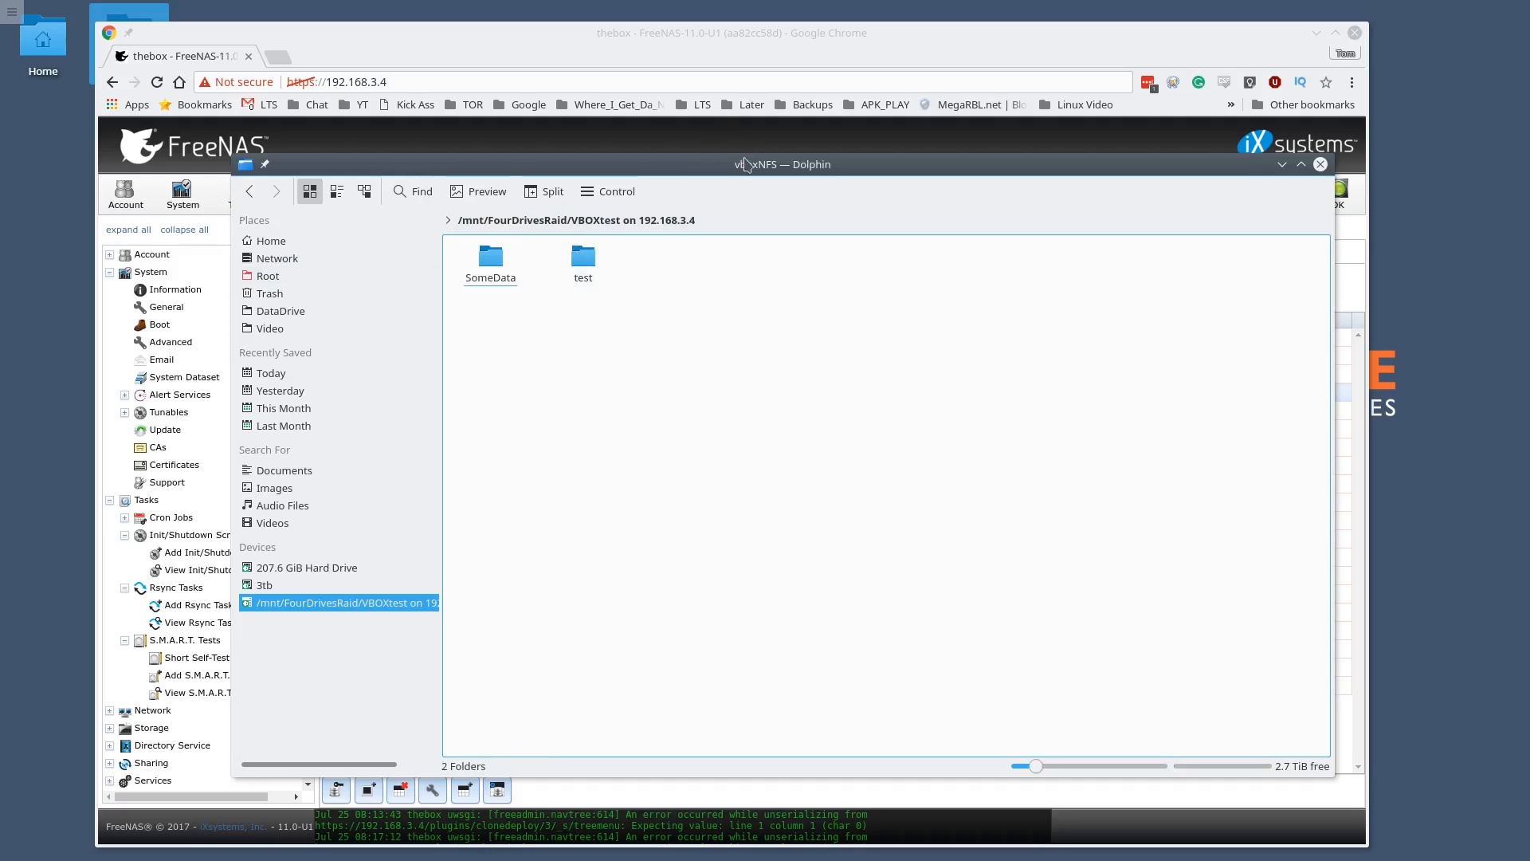
left_click_drag(747, 164, 793, 190)
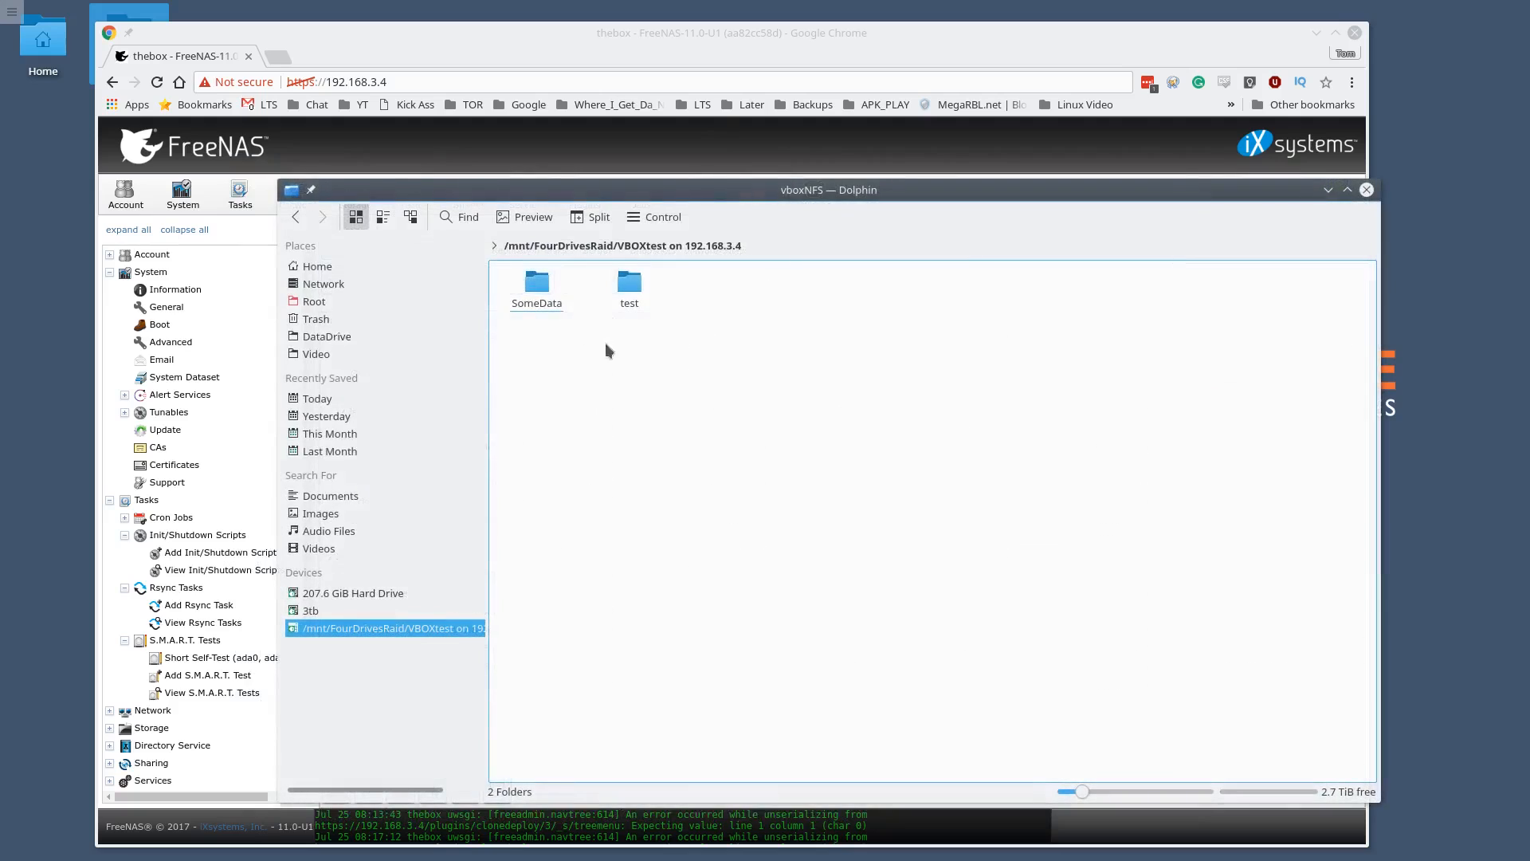
left_click(536, 298)
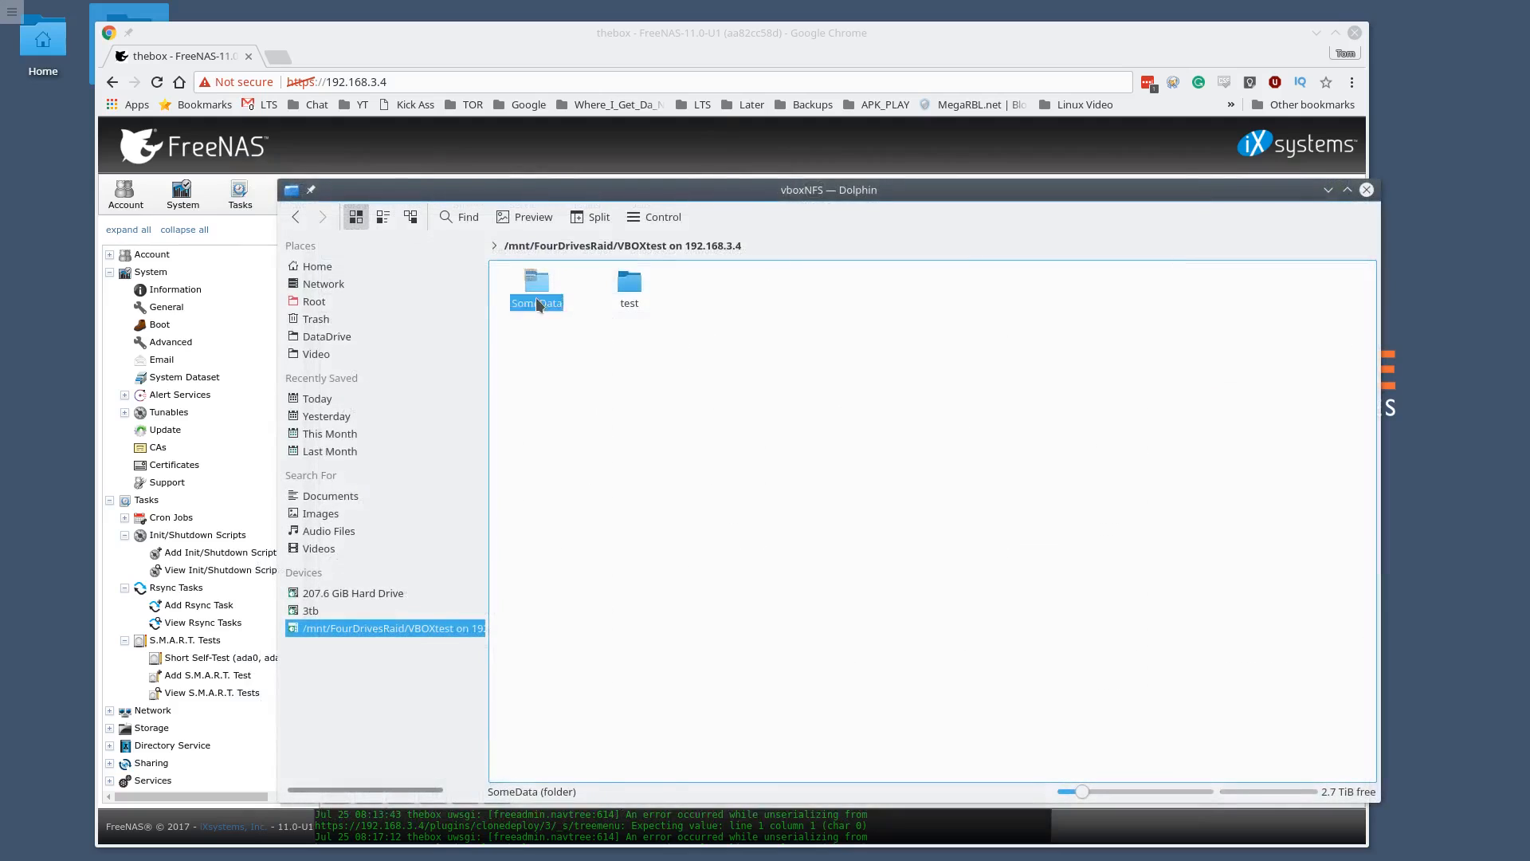
left_click(703, 247)
left_click(632, 291)
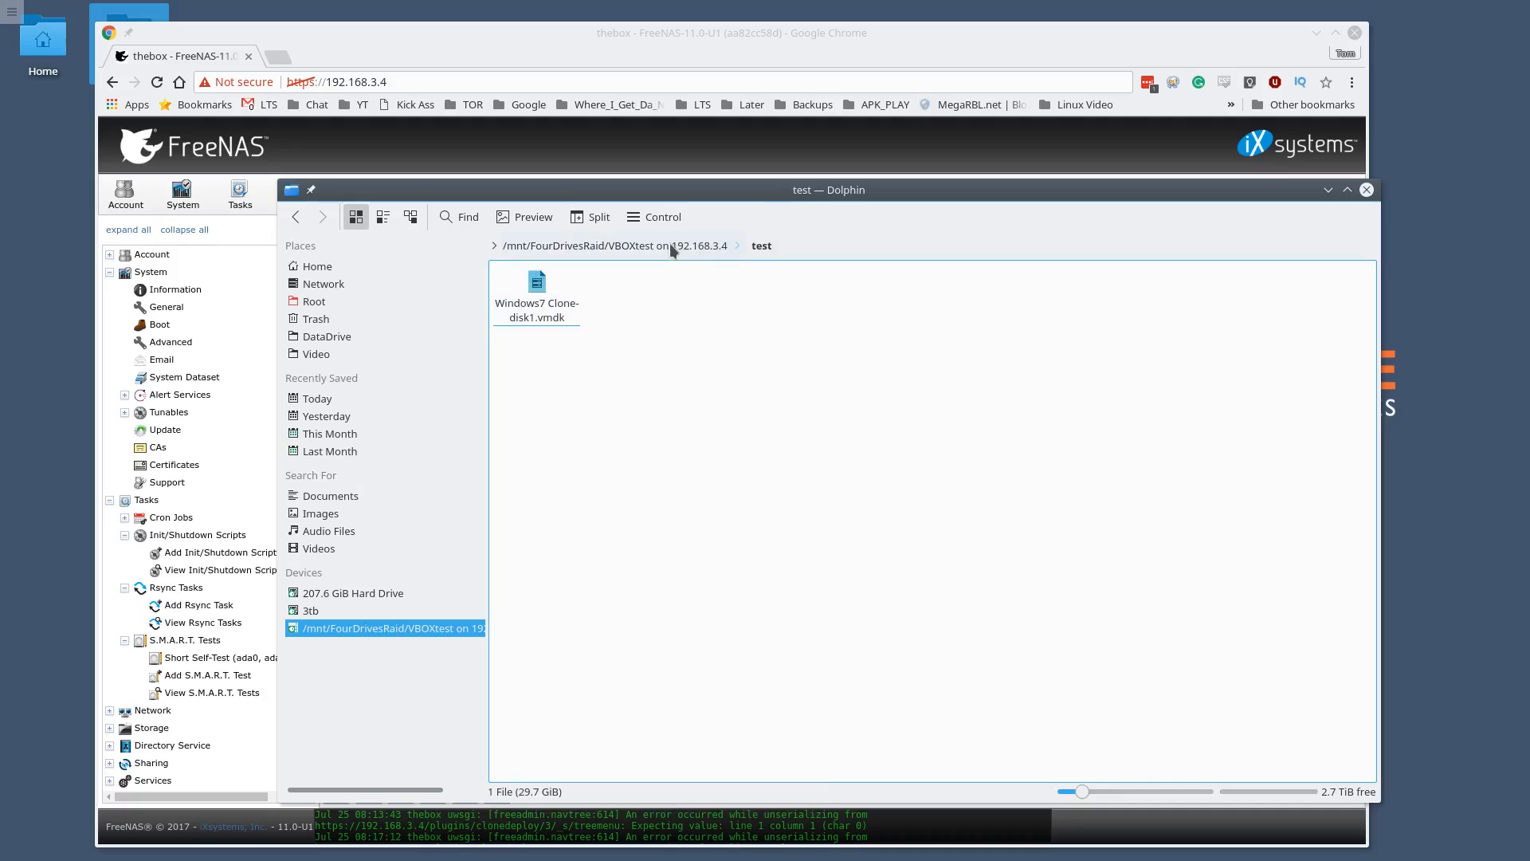
left_click(617, 249)
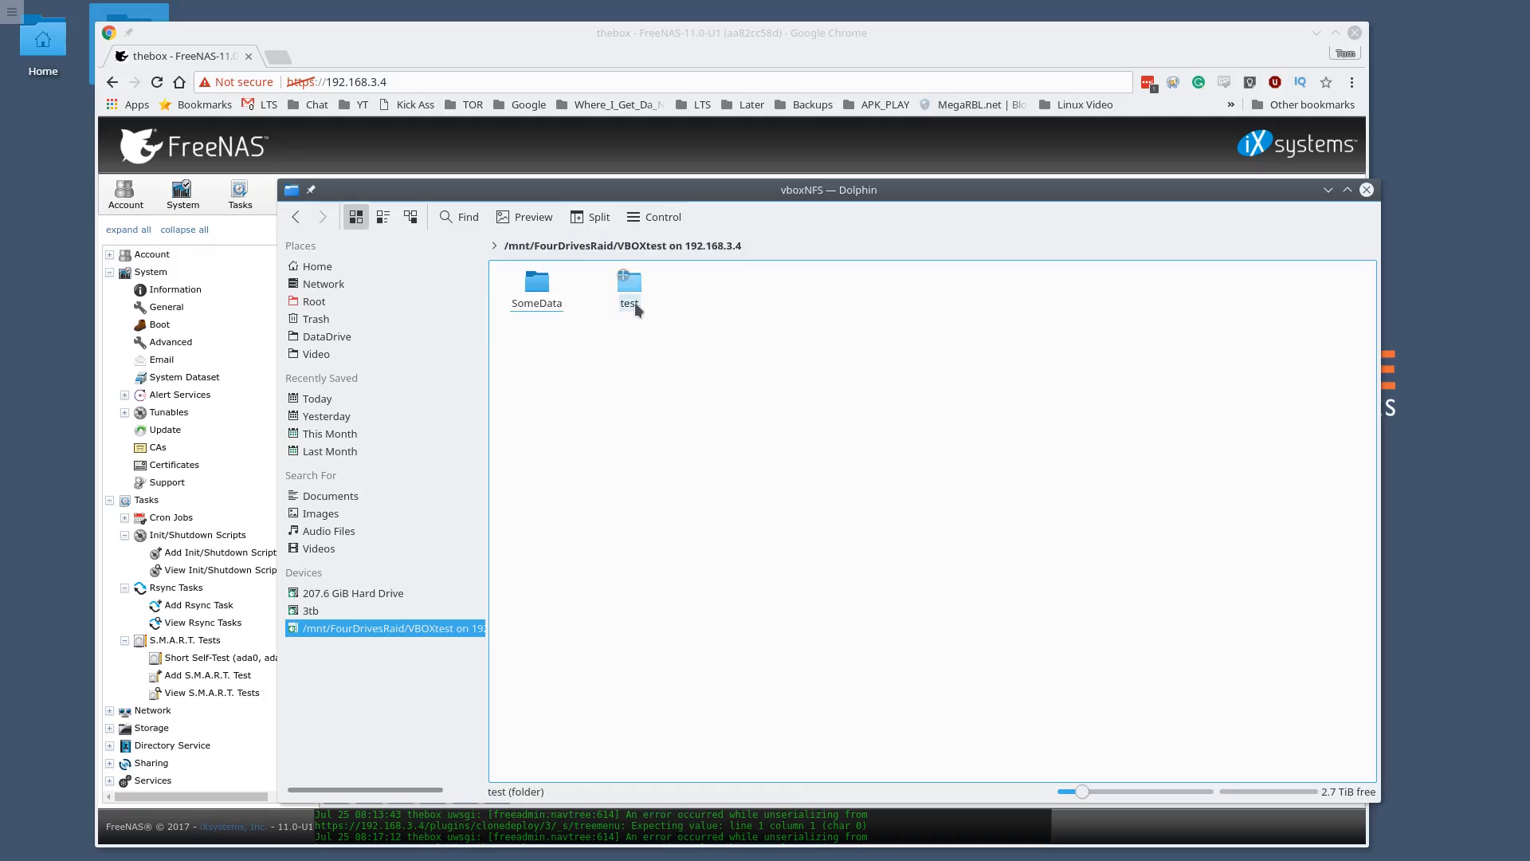
left_click(634, 303)
left_click(411, 217)
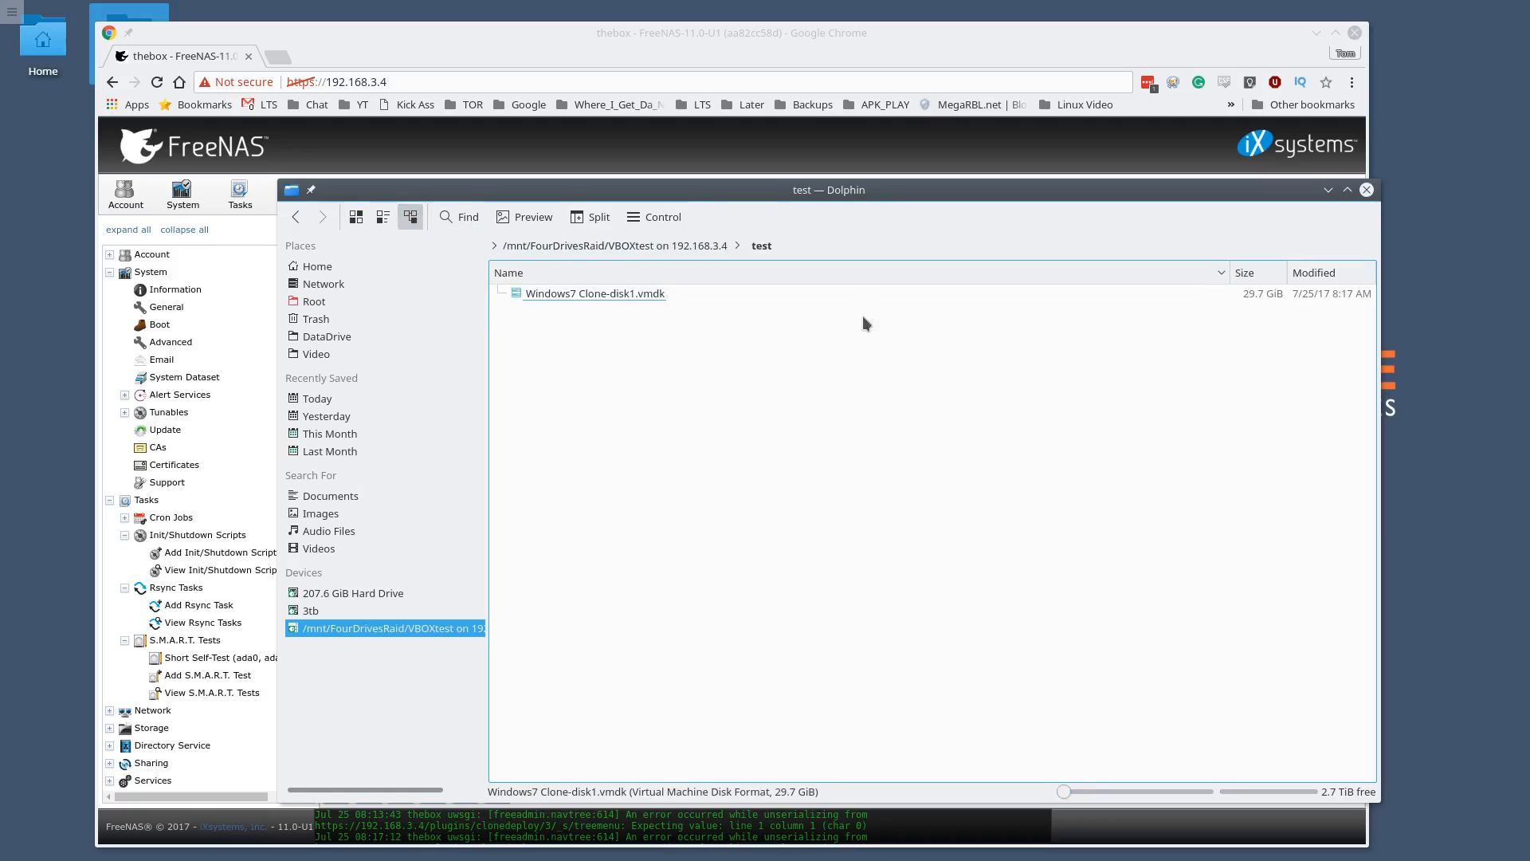
left_click_drag(1230, 274, 977, 274)
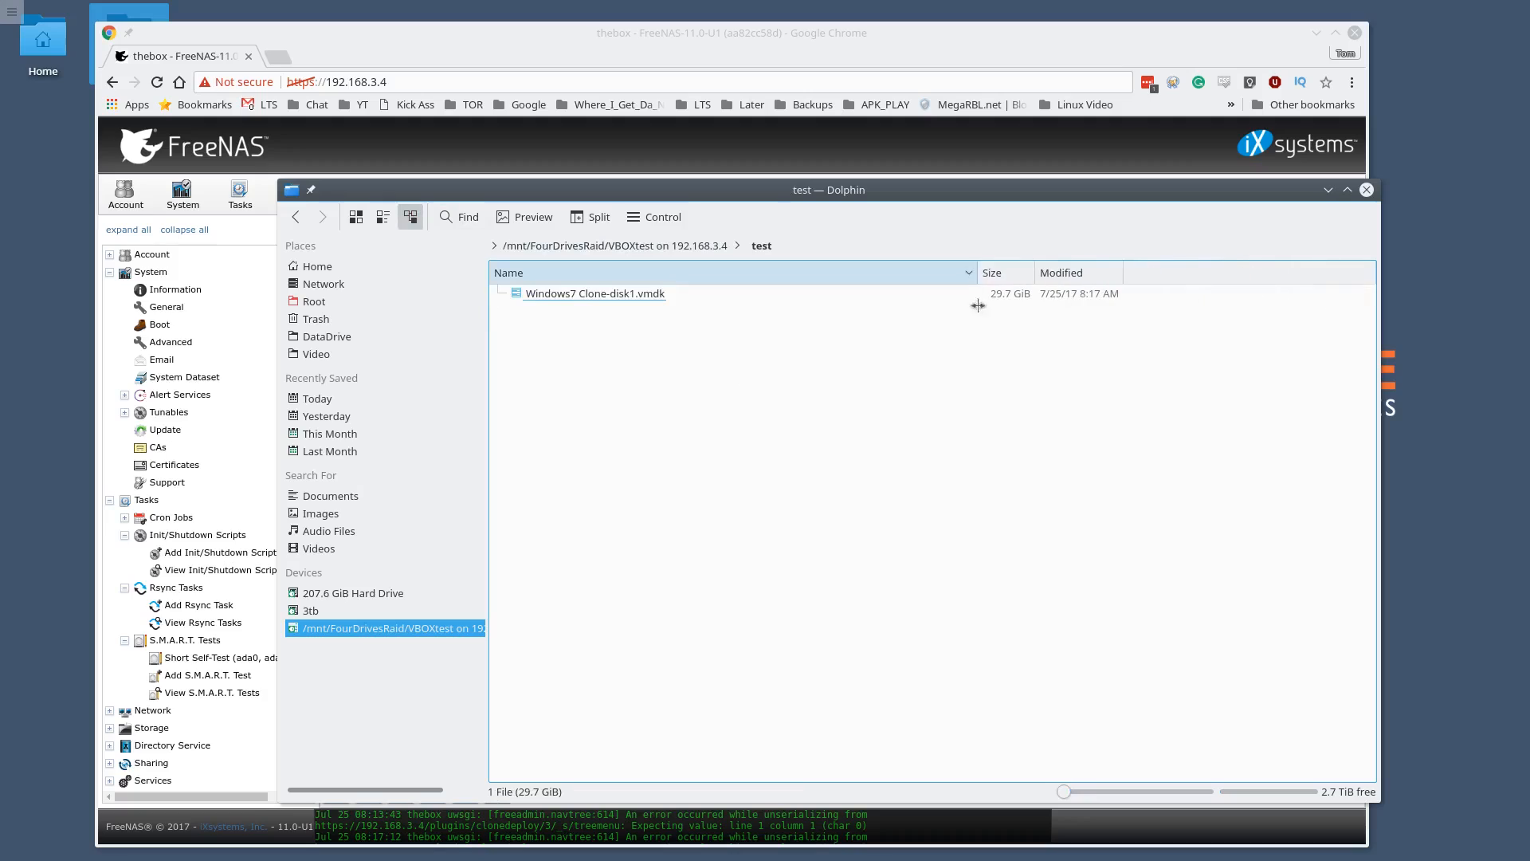
left_click(691, 242)
left_click(529, 289)
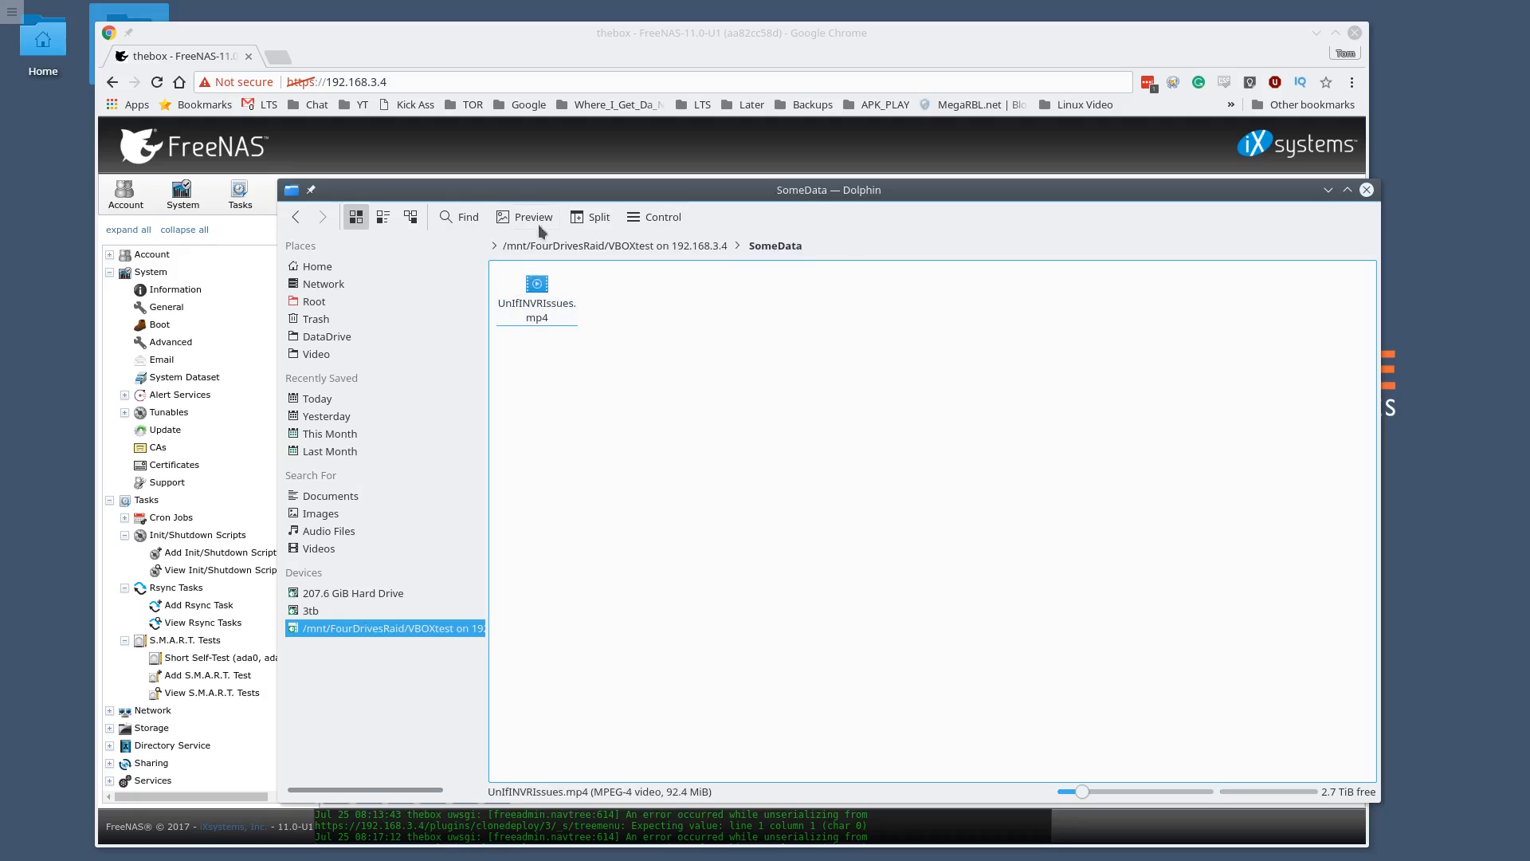
left_click(410, 217)
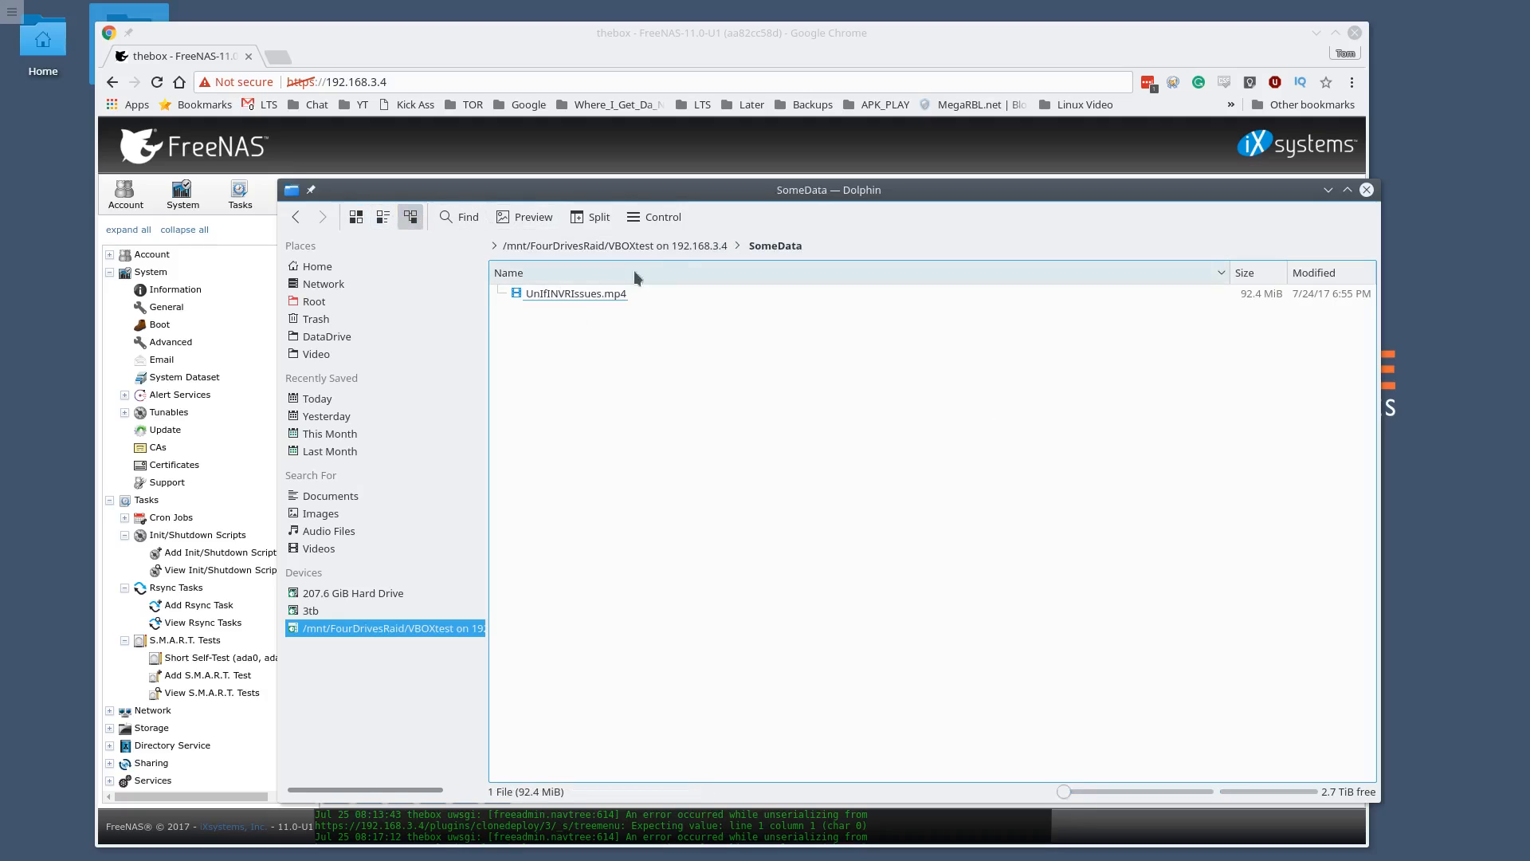
left_click(666, 246)
left_click(630, 291)
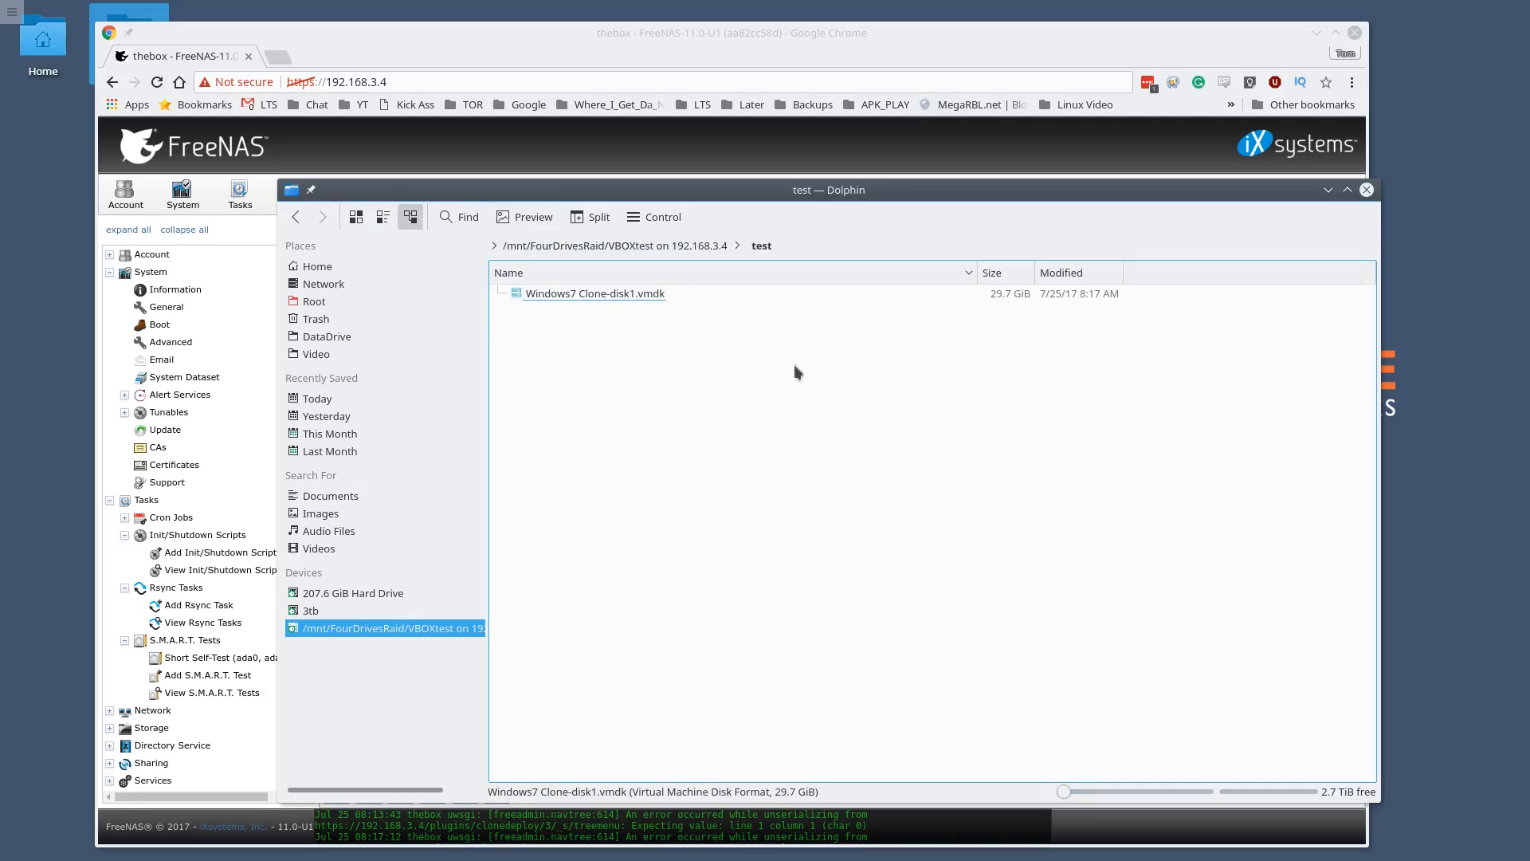
left_click(615, 248)
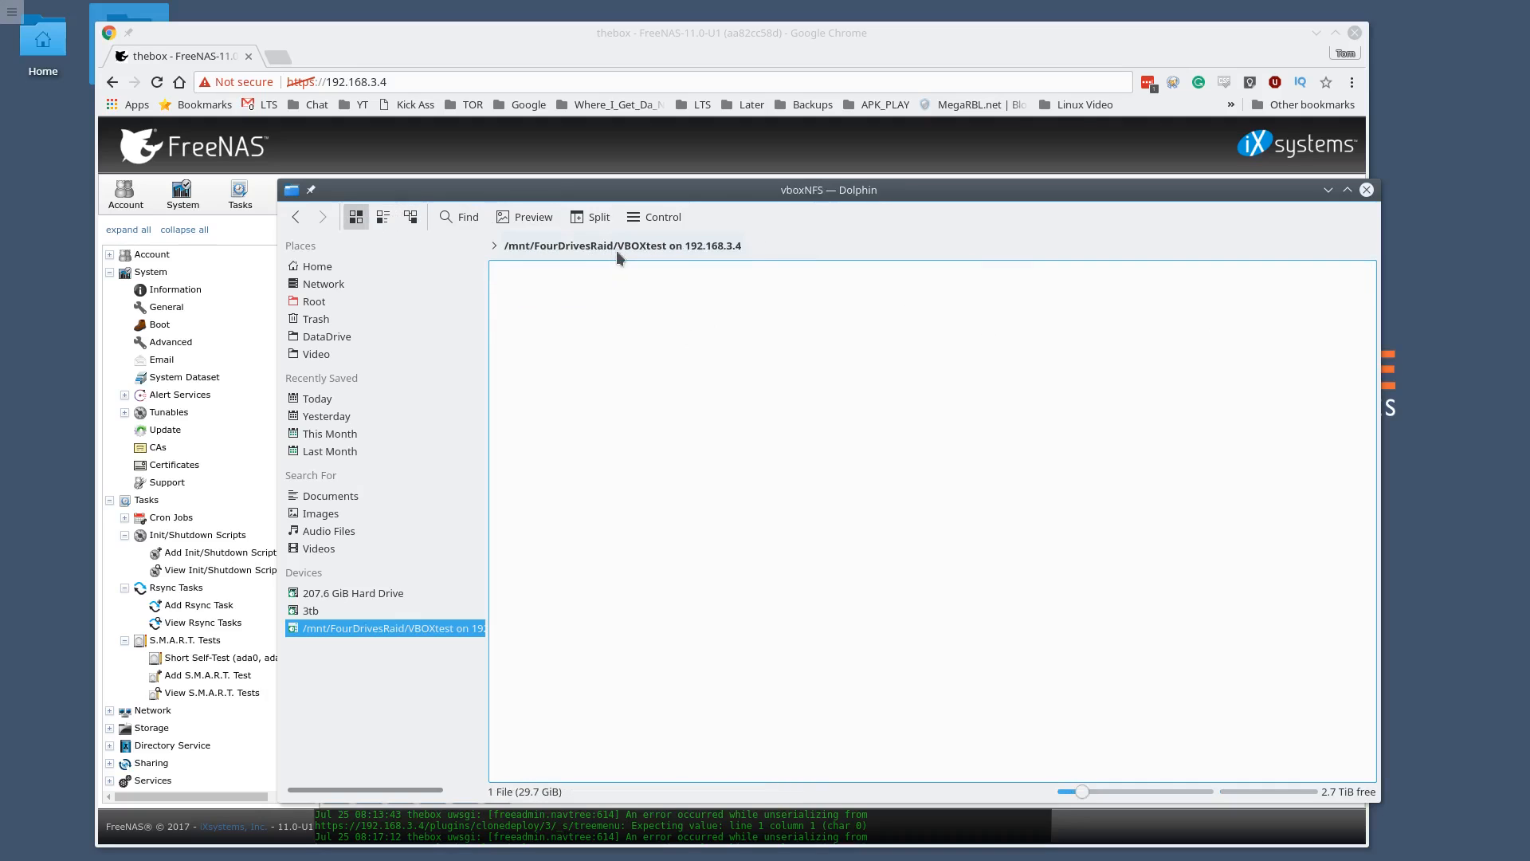
left_click_drag(807, 199, 904, 242)
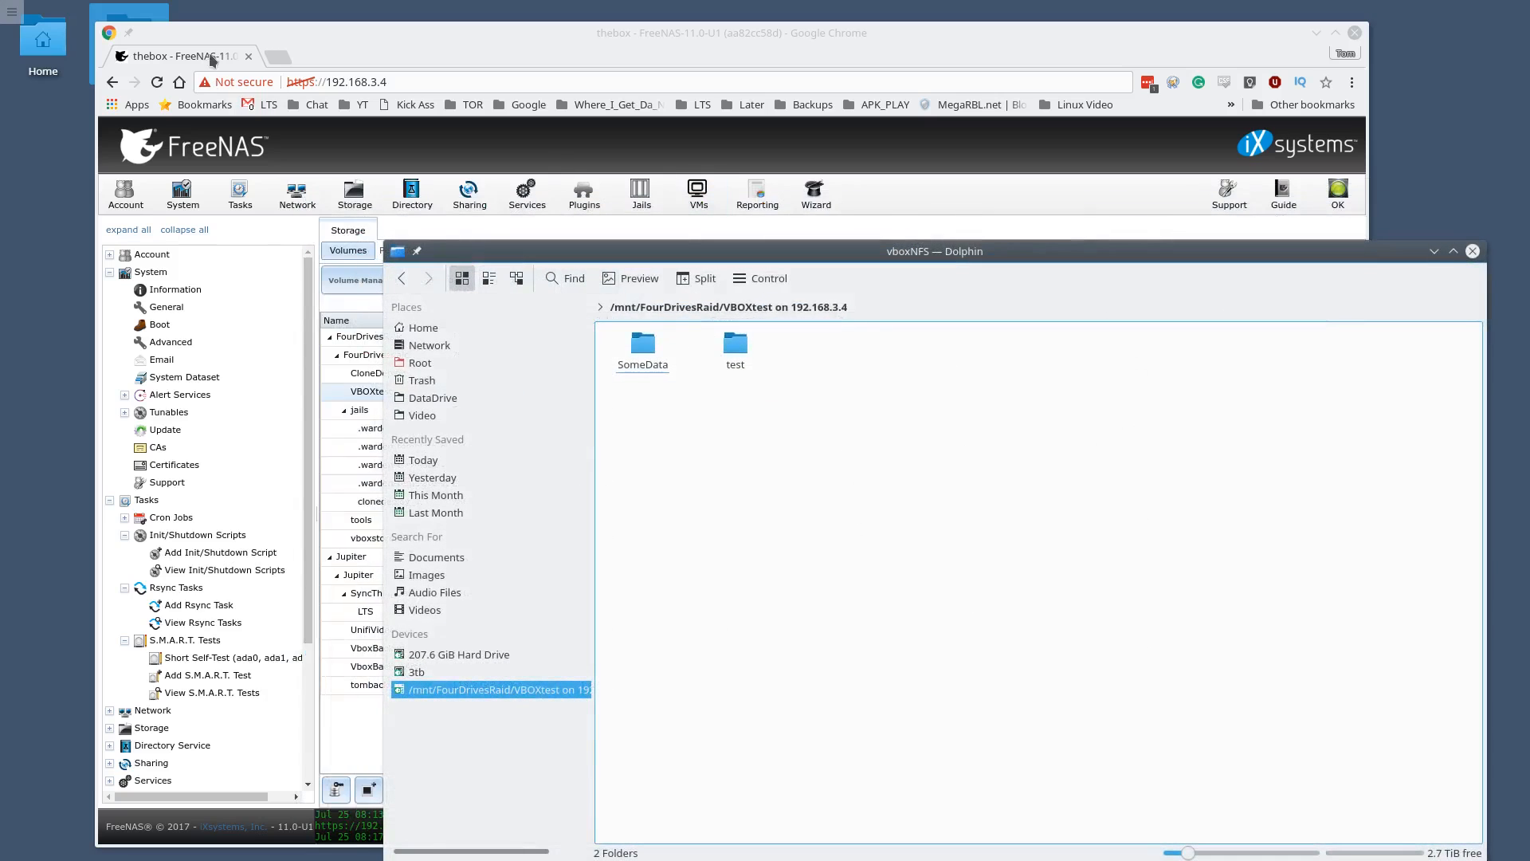
Take a manual snapshot of the VBOXtest dataset with the default name manual-20170725.
left_click(213, 57)
left_click(394, 206)
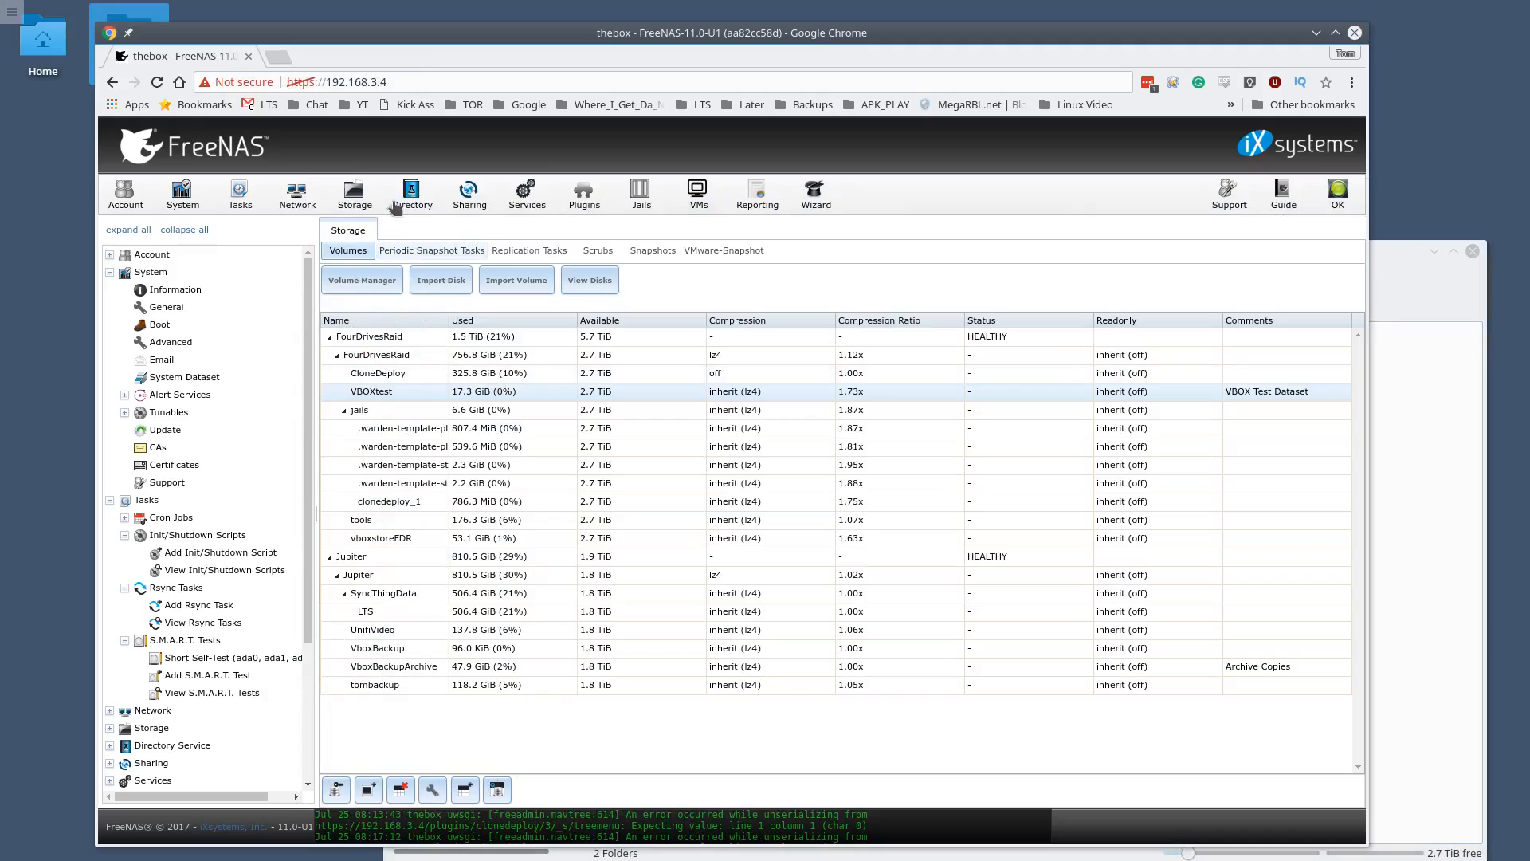
left_click(354, 196)
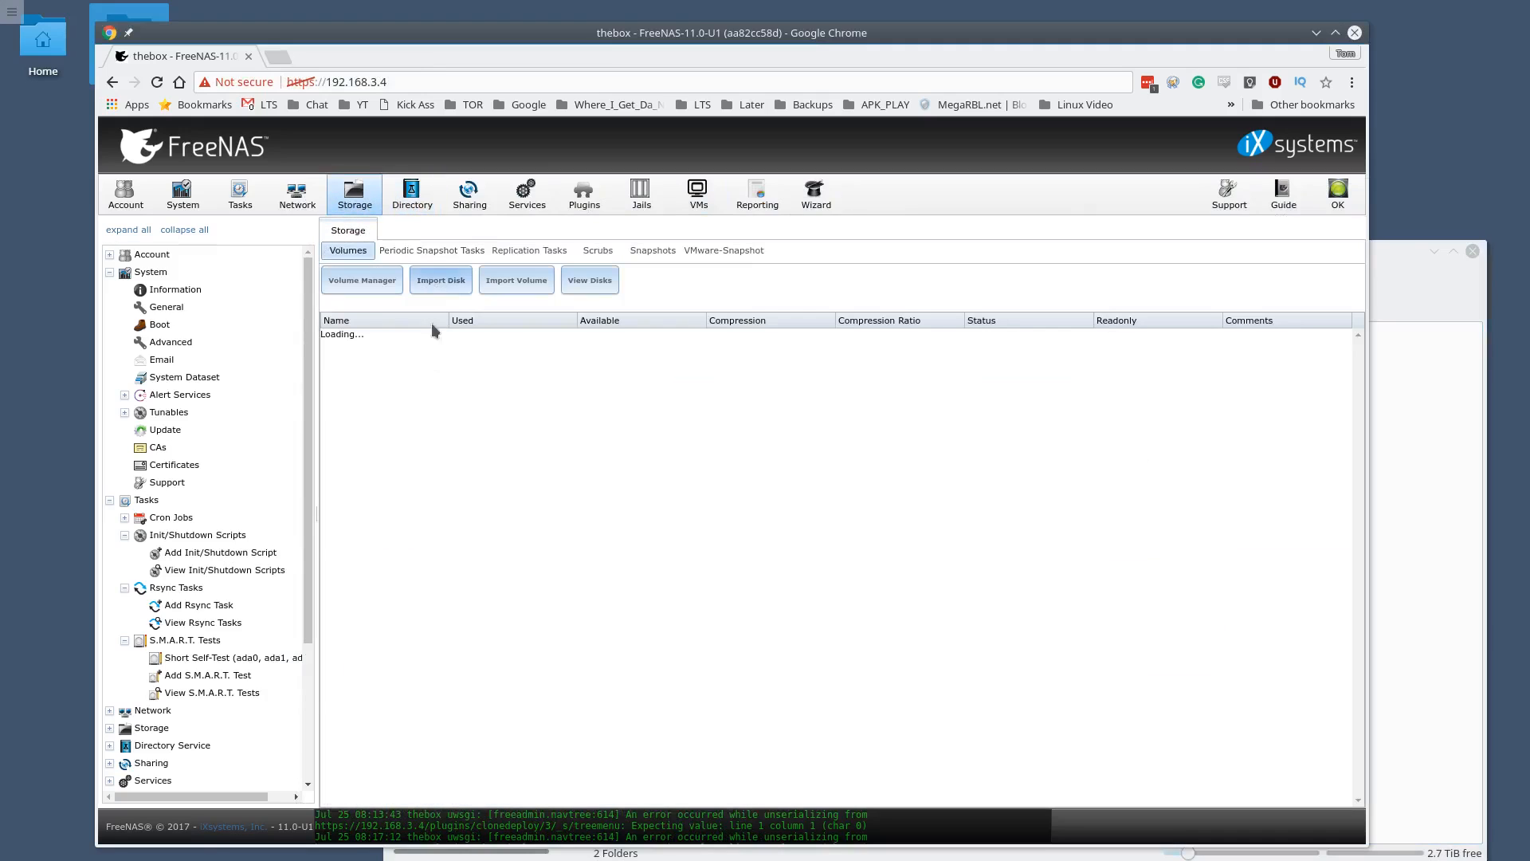
left_click(411, 393)
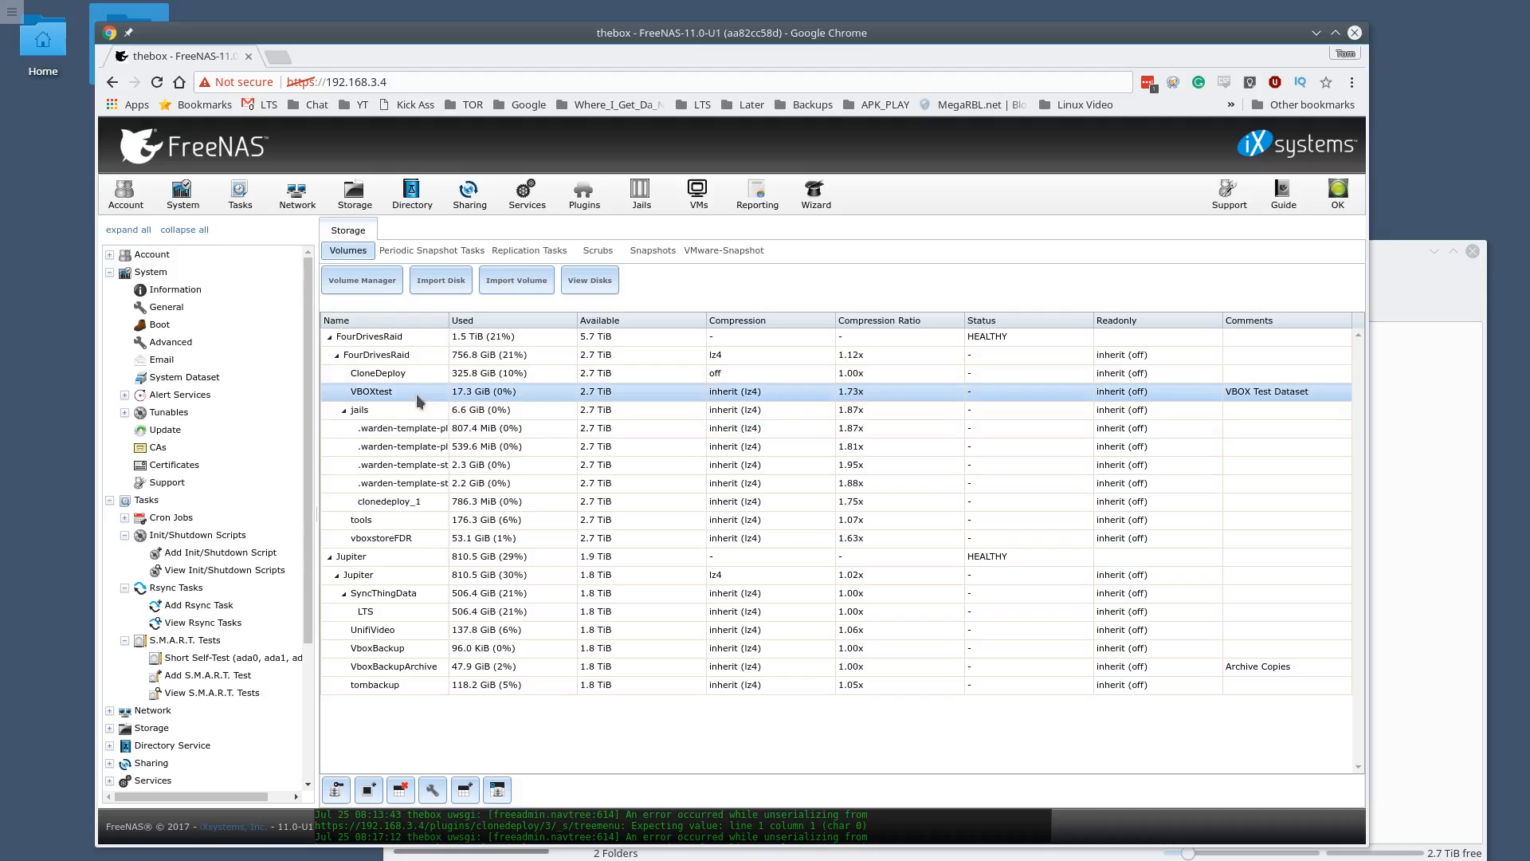
left_click(369, 791)
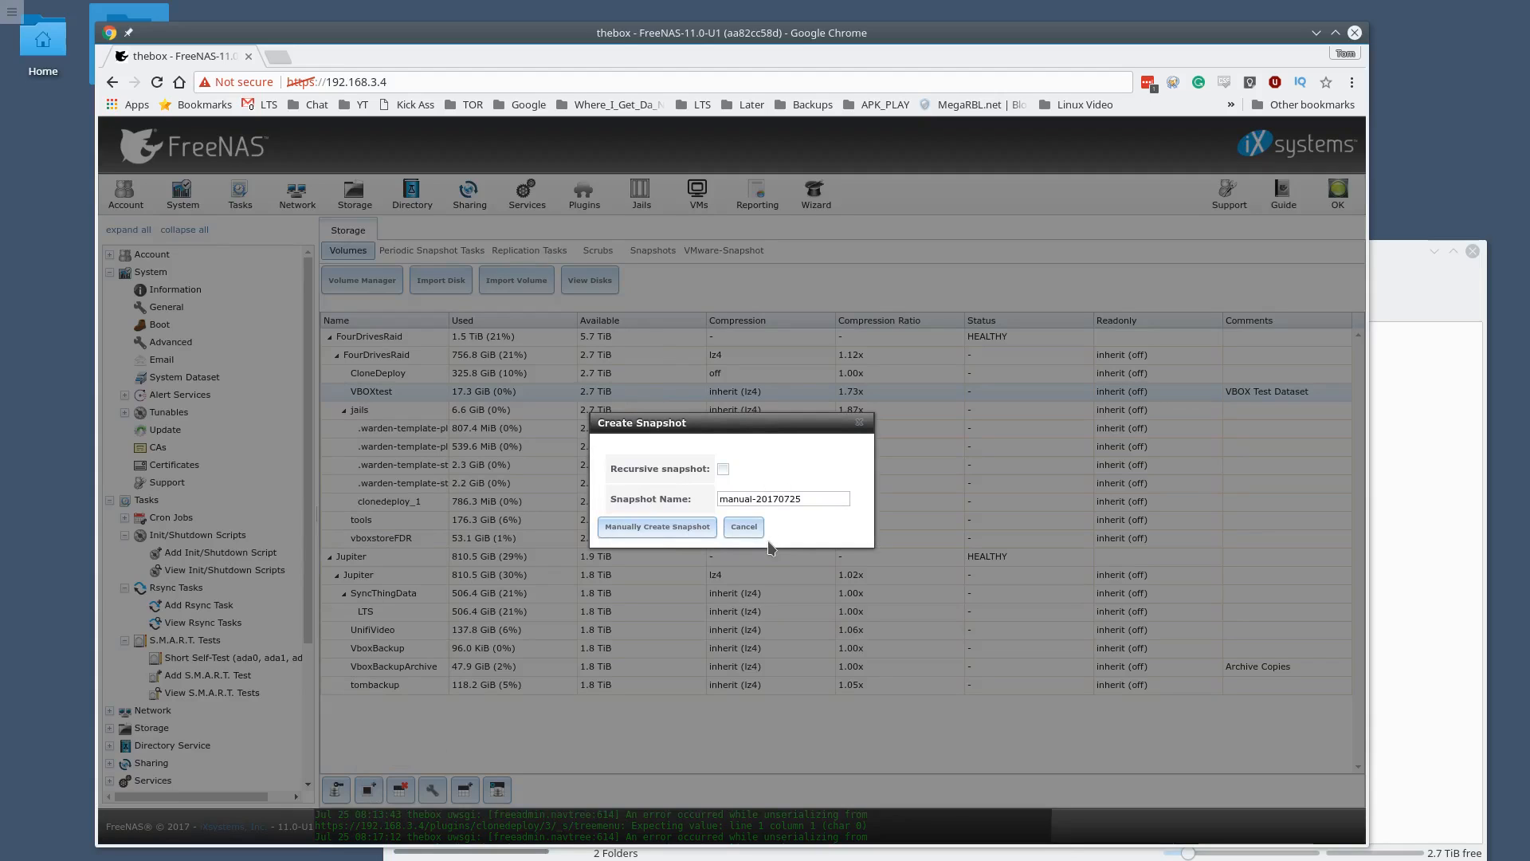
left_click(659, 538)
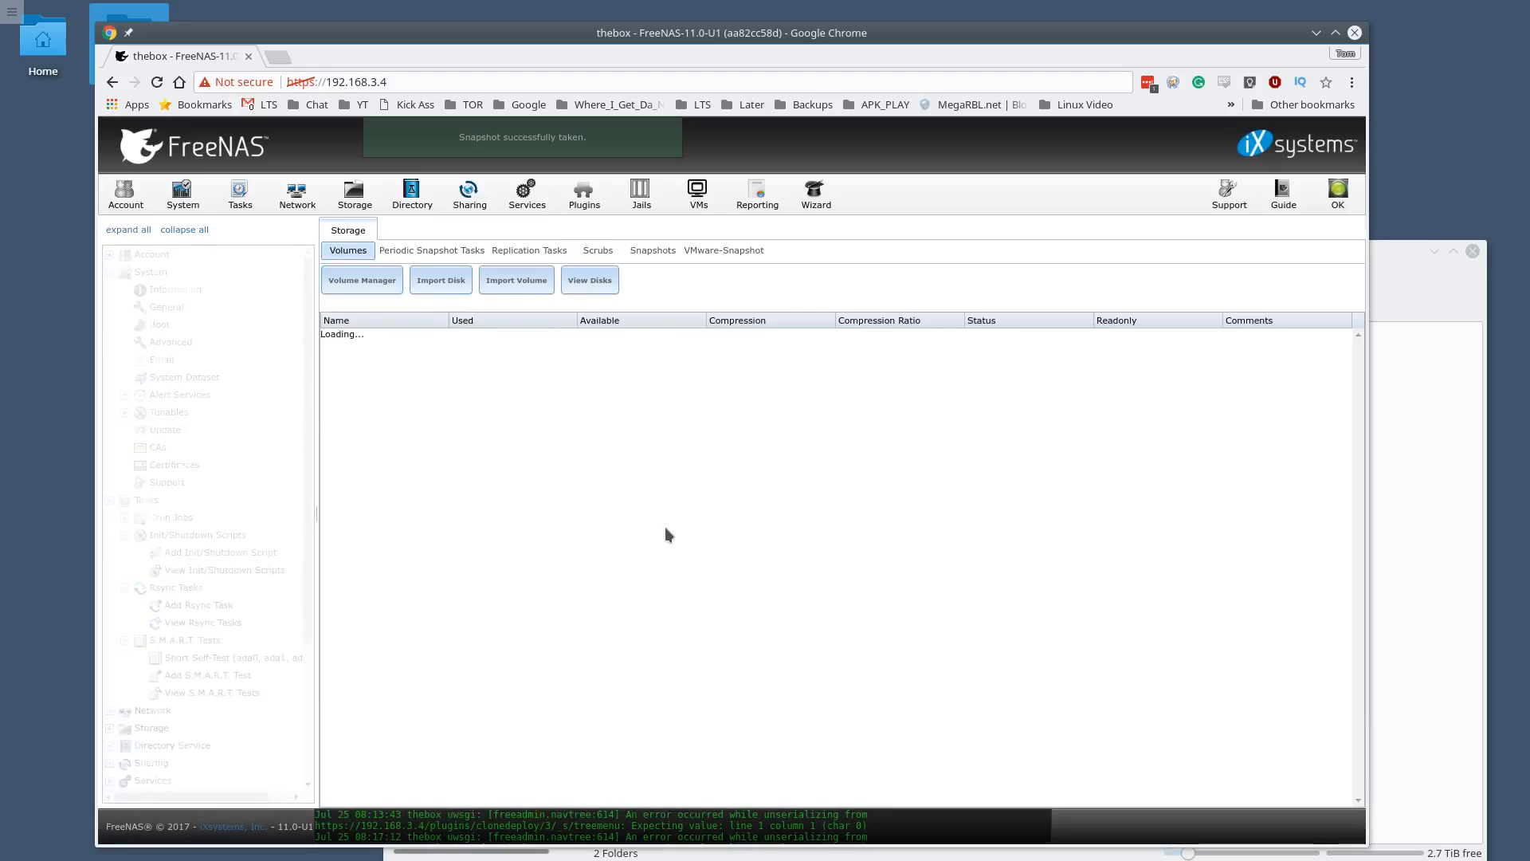
Filter the snapshot list to datasets containing 'test' and select the VBOXtest snapshot.
left_click(653, 250)
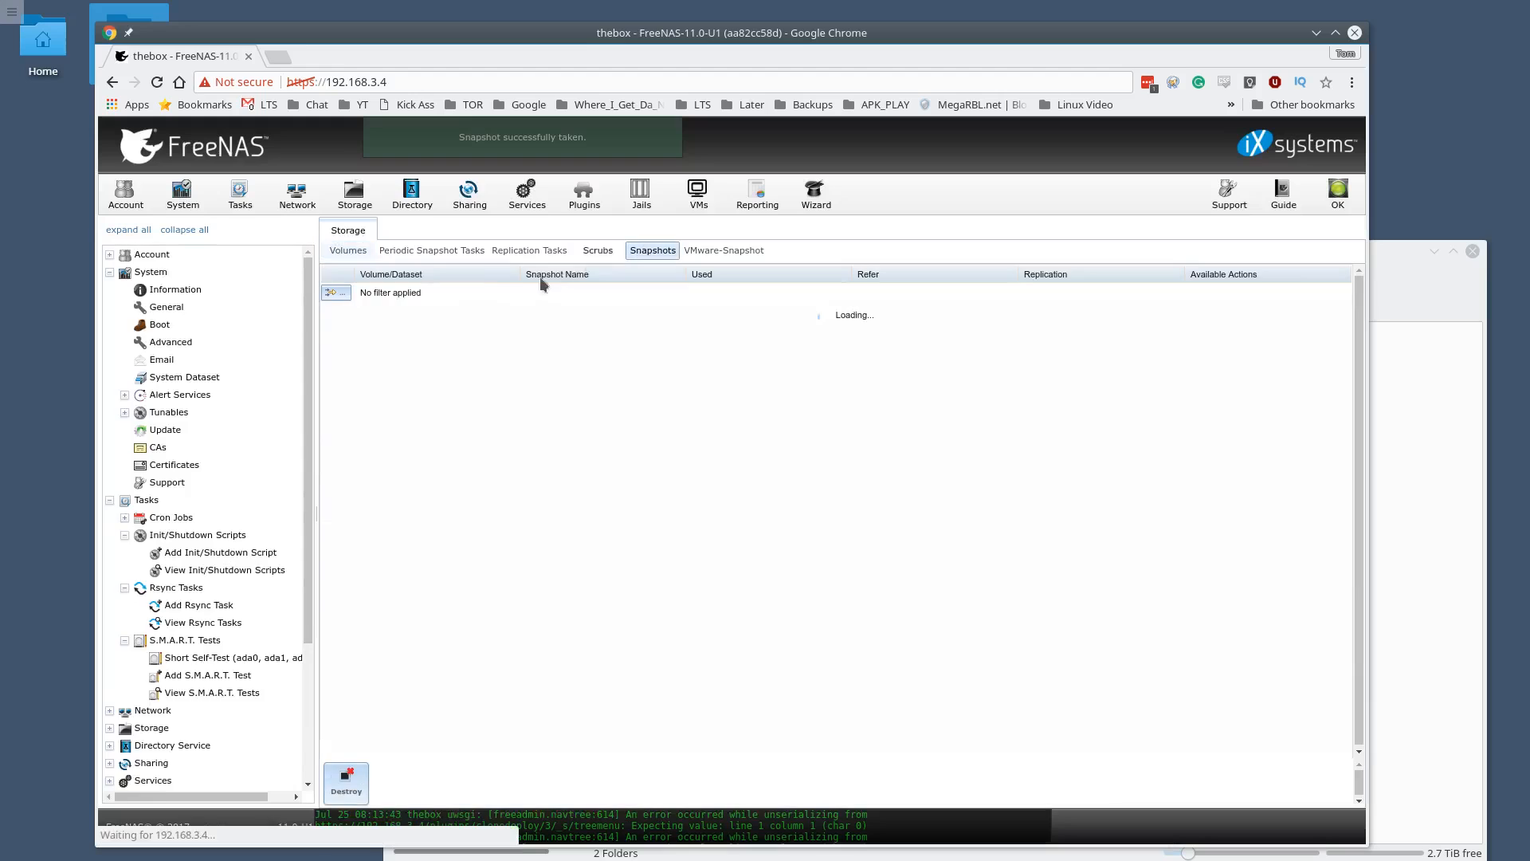
left_click(427, 292)
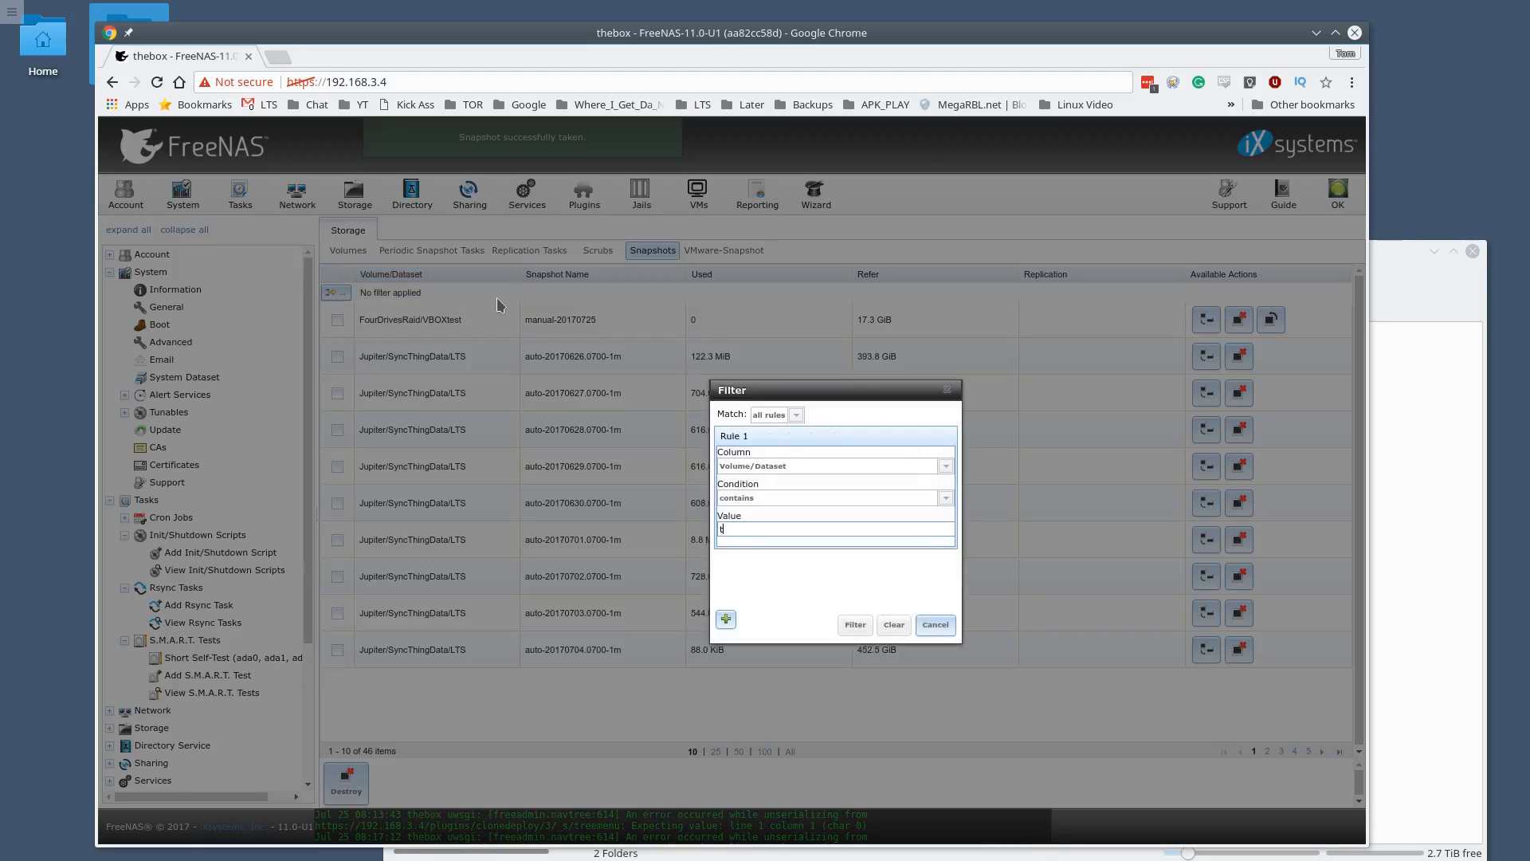
type("test")
key("Return")
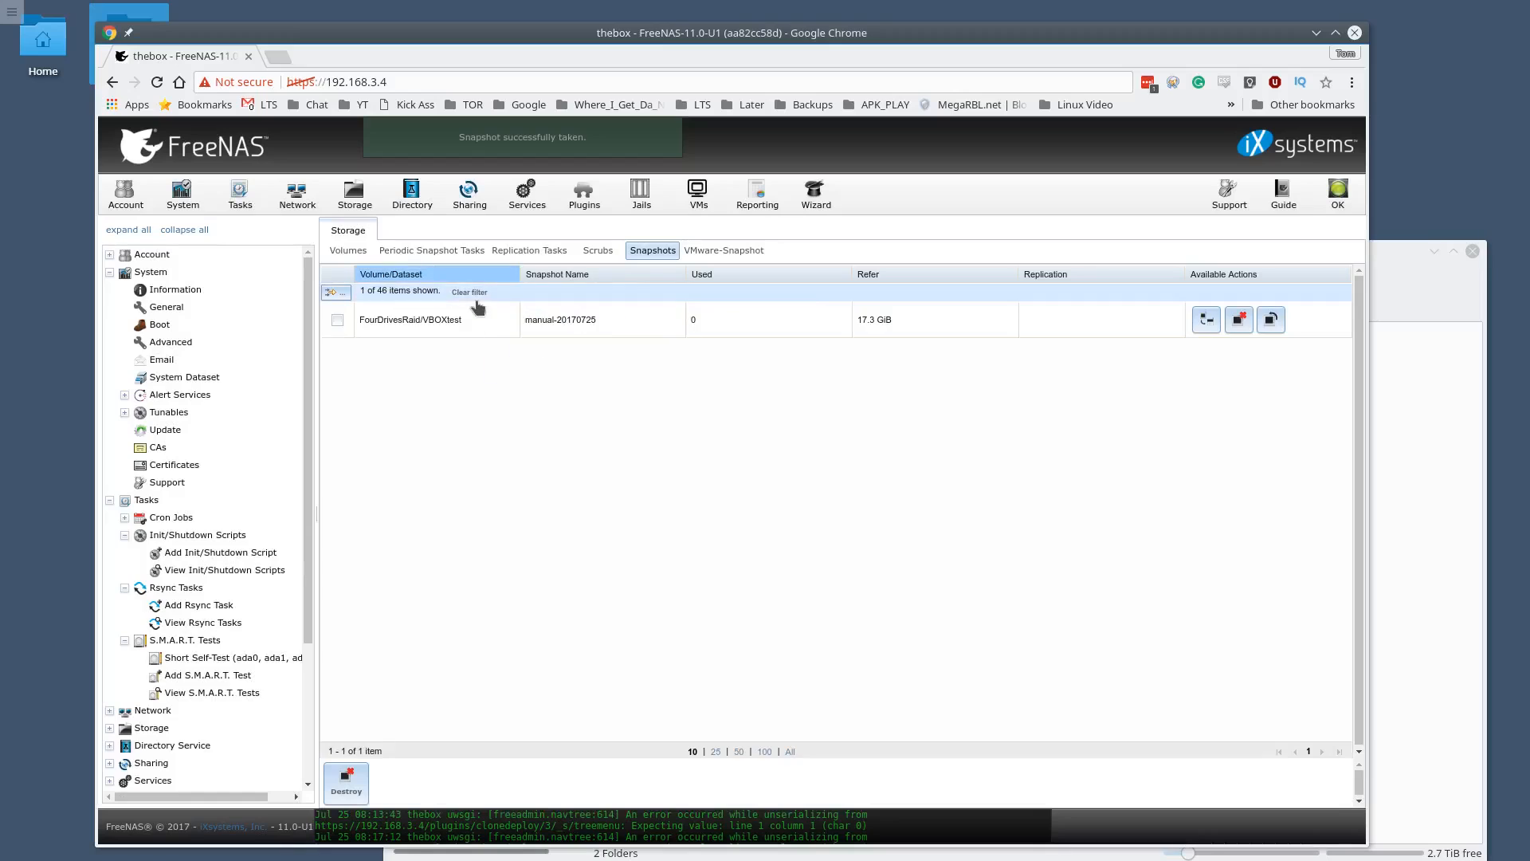
left_click(477, 319)
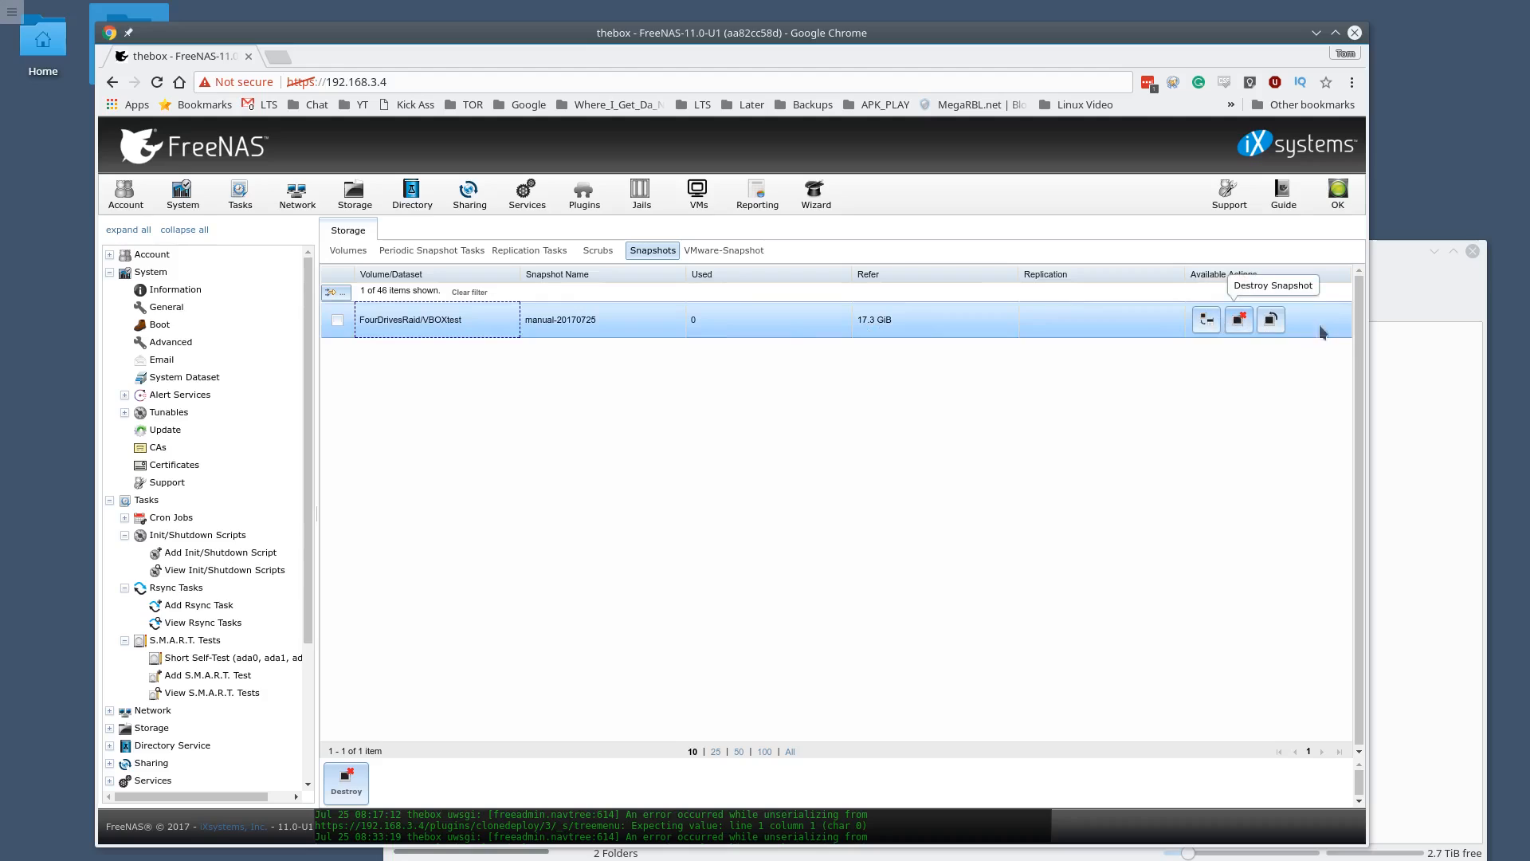
left_click(1403, 323)
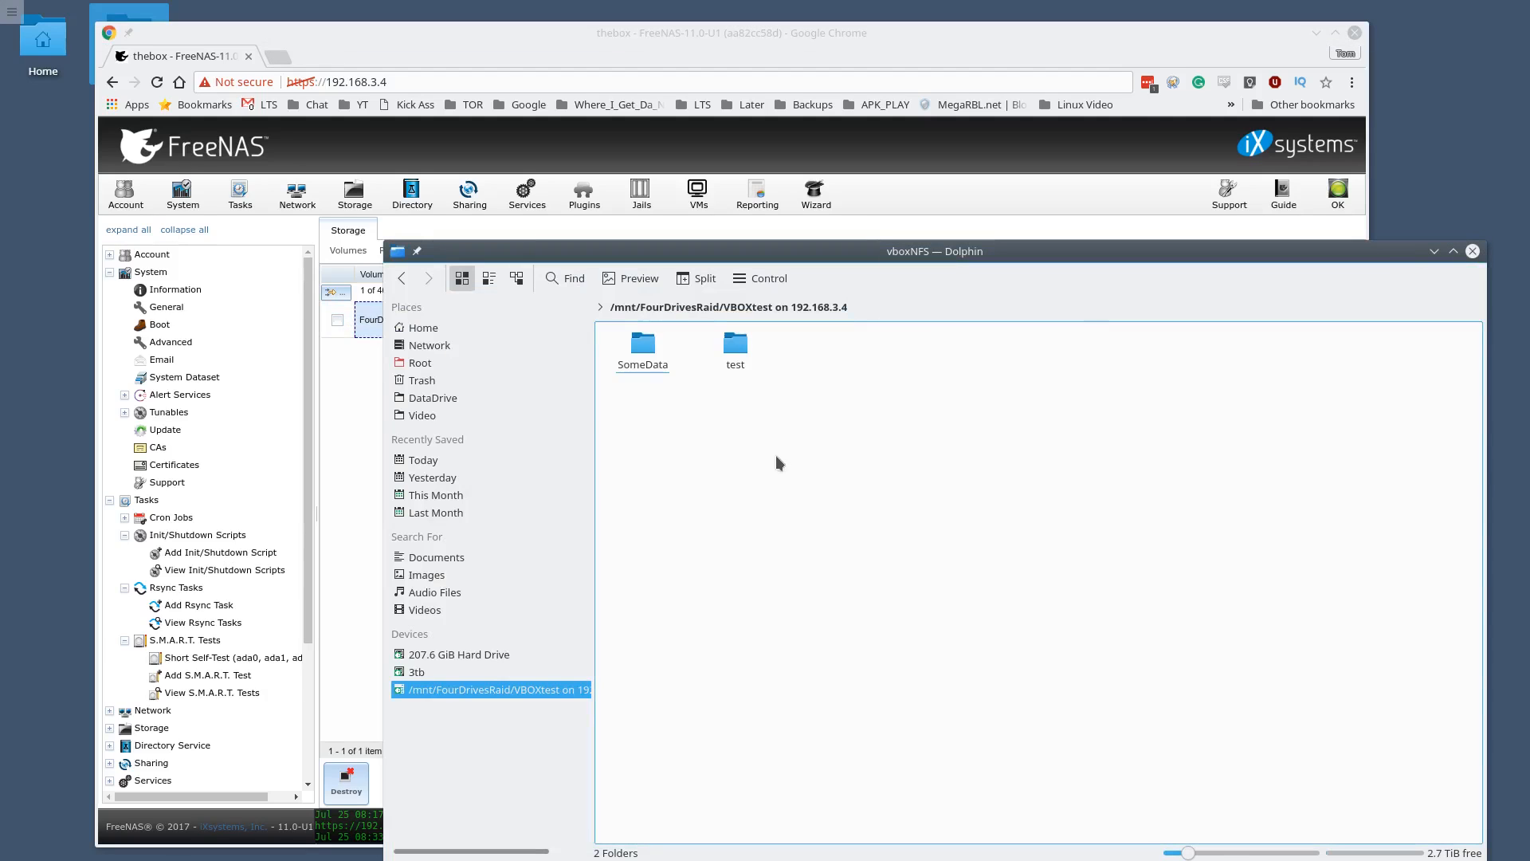
Paste the thumbs folder into the VBOXtest share root and check its PNG contents.
left_click_drag(976, 251, 933, 162)
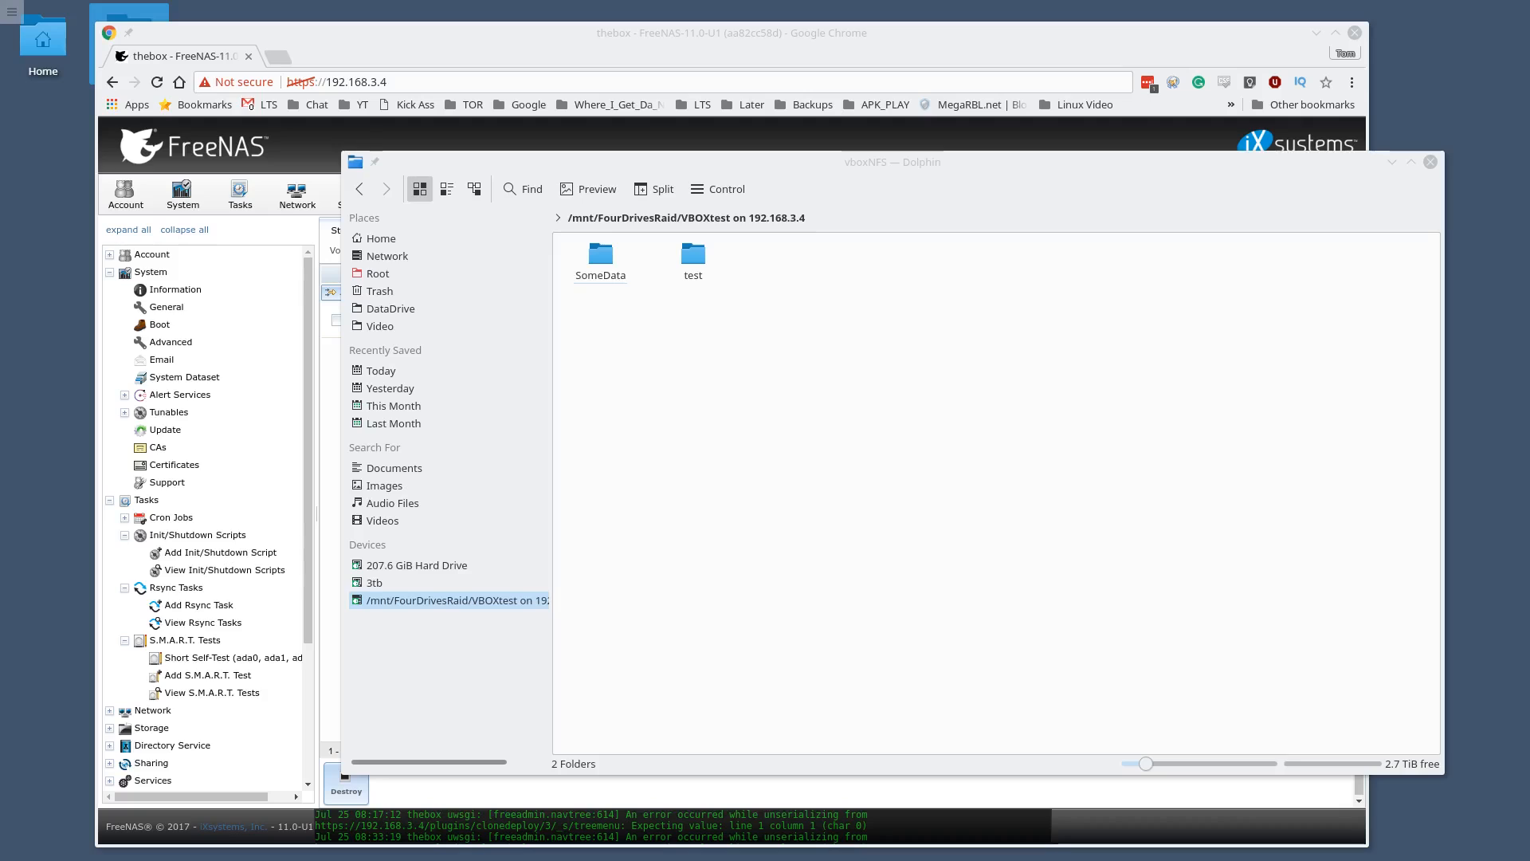
left_click(816, 378)
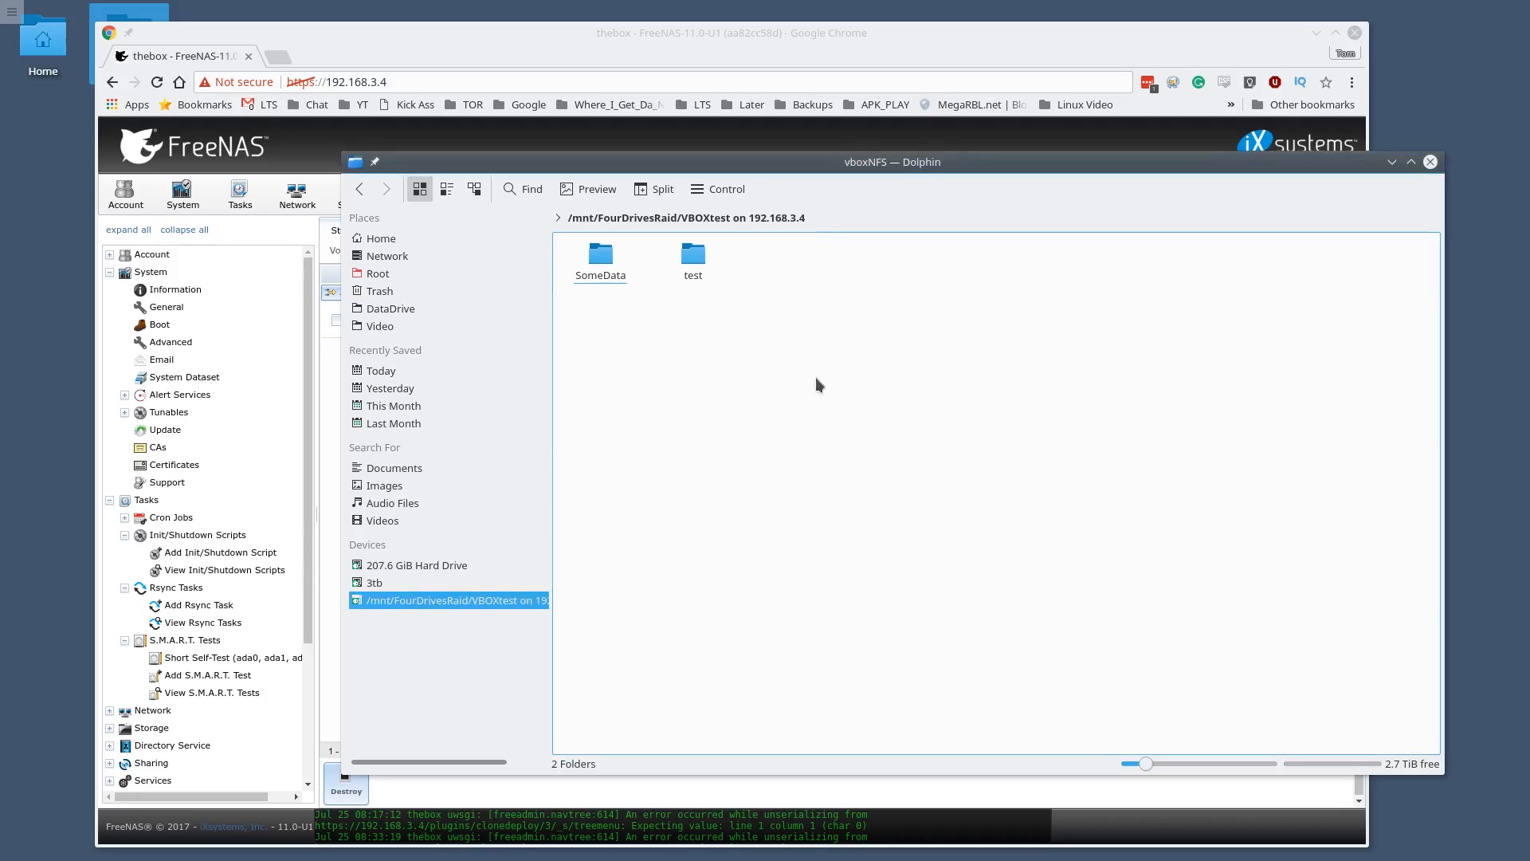
right_click(720, 405)
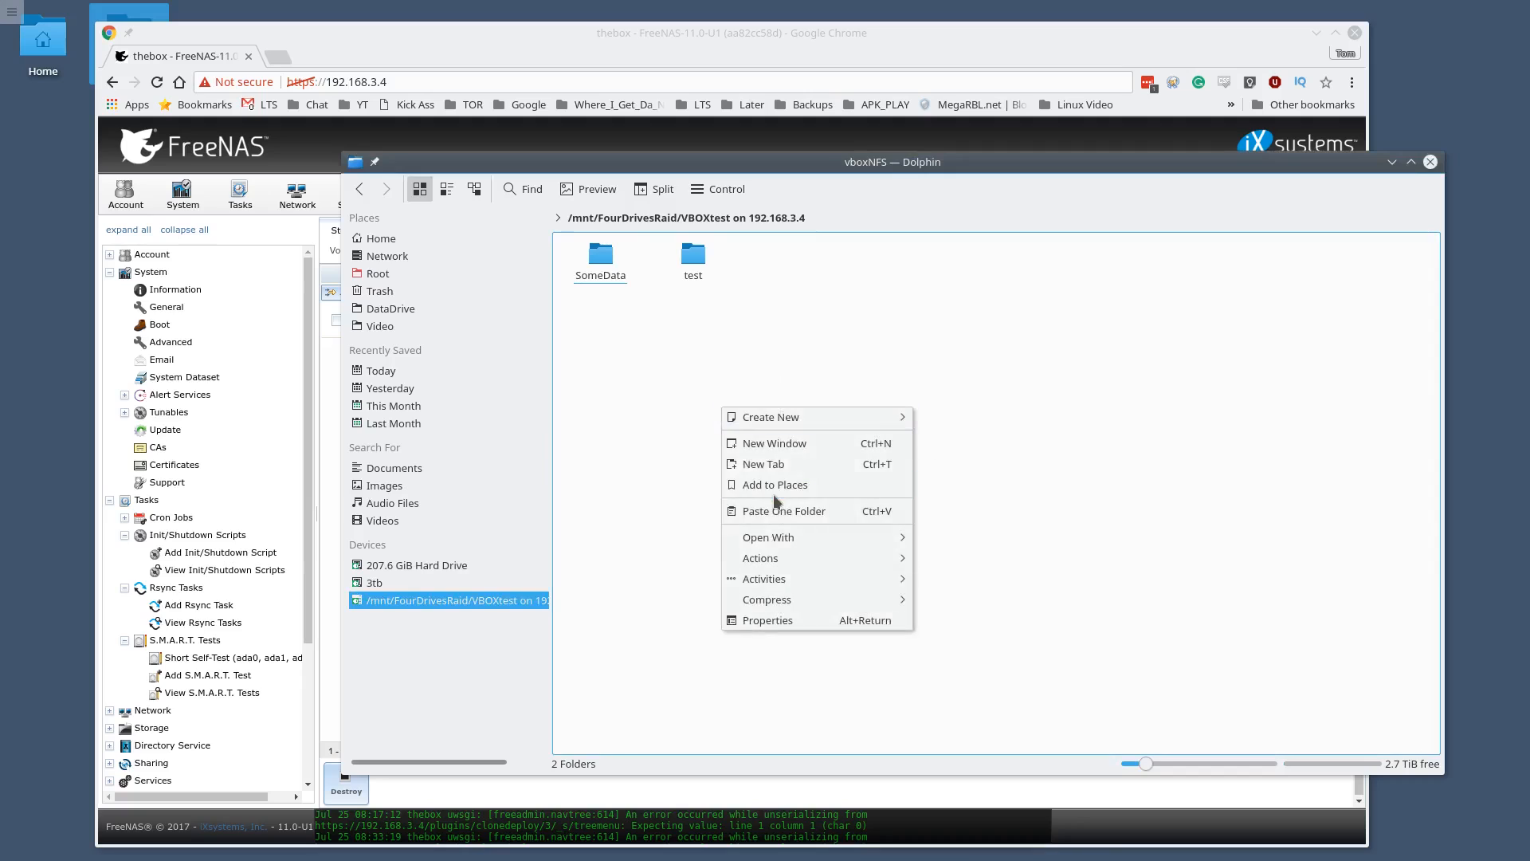
left_click(806, 514)
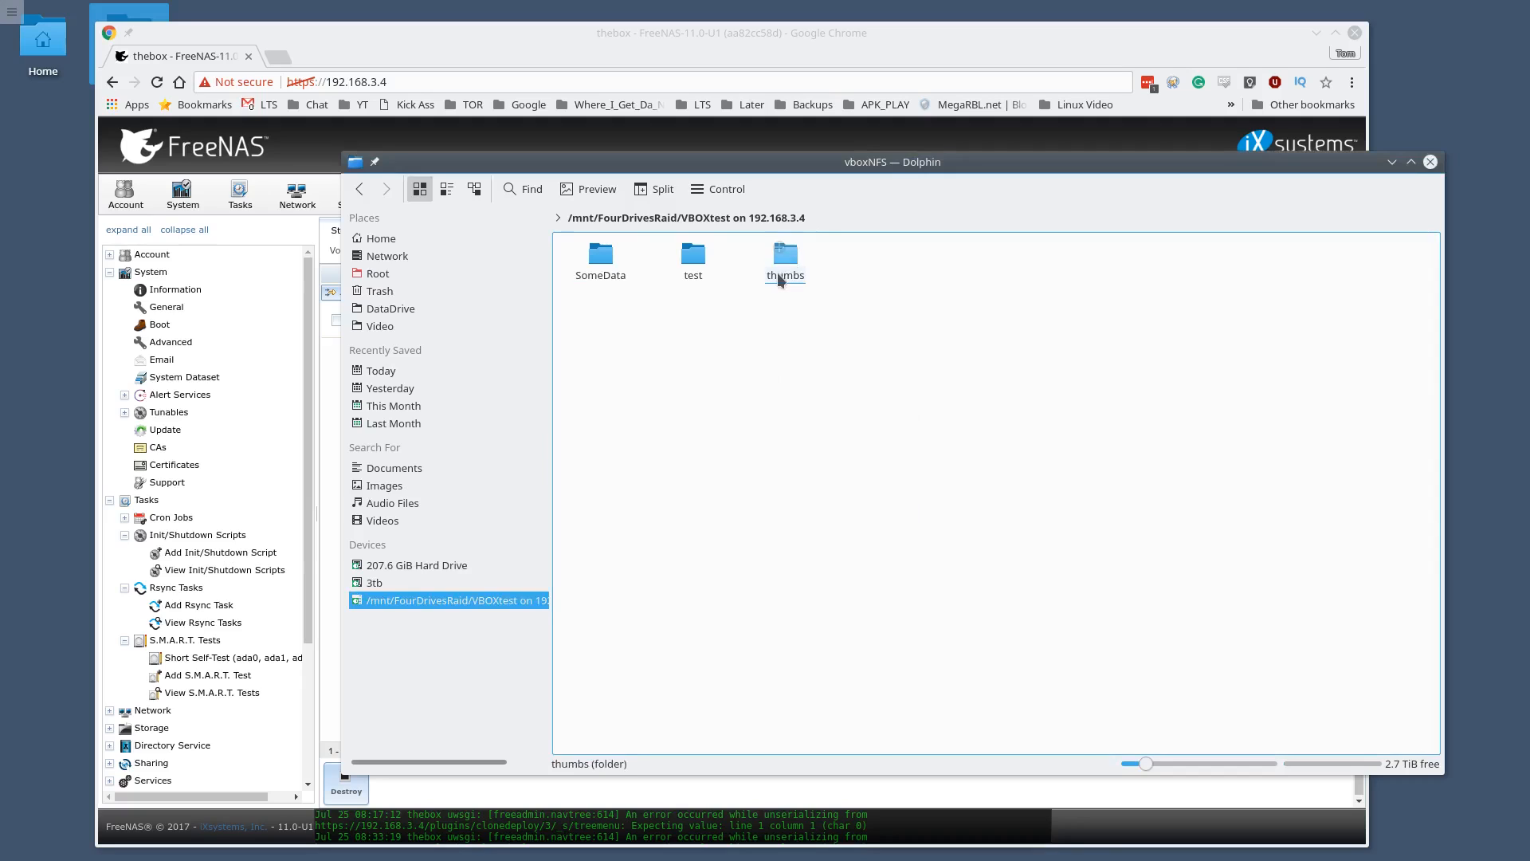
left_click(783, 263)
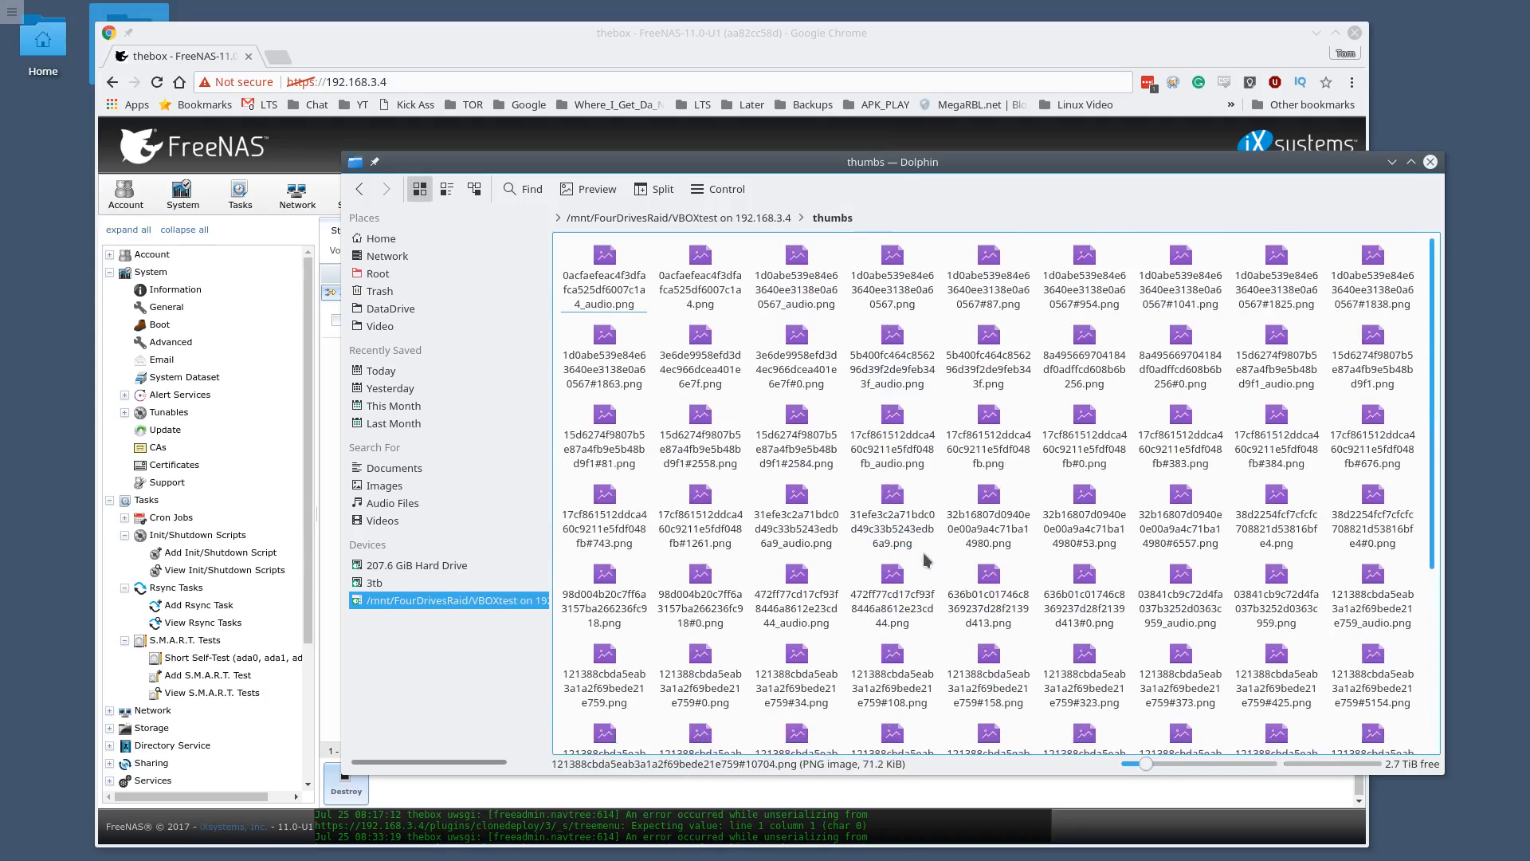
left_click(771, 220)
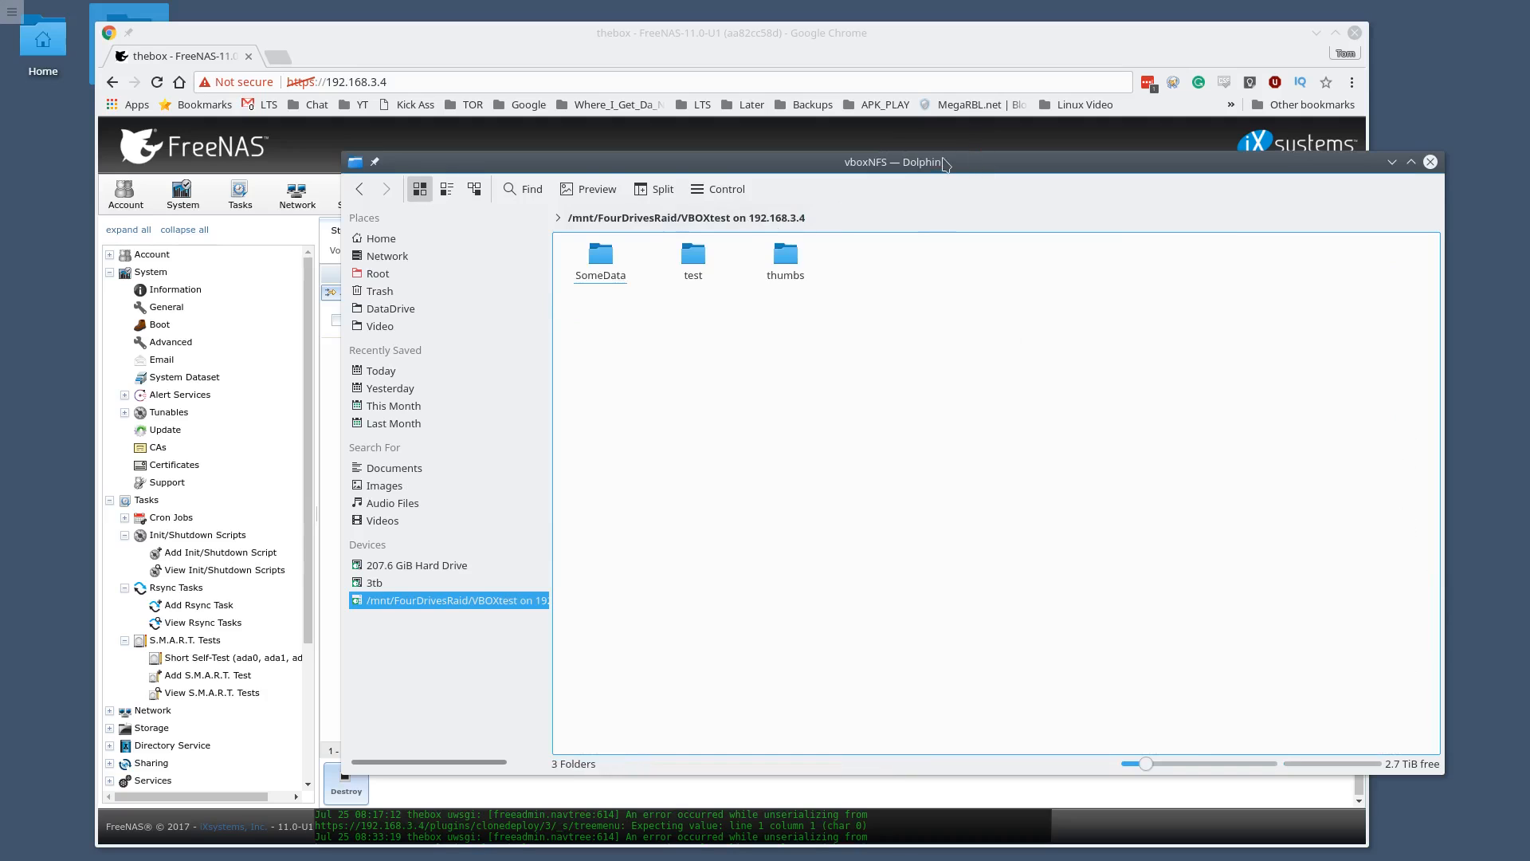
left_click_drag(942, 157, 942, 191)
left_click(180, 54)
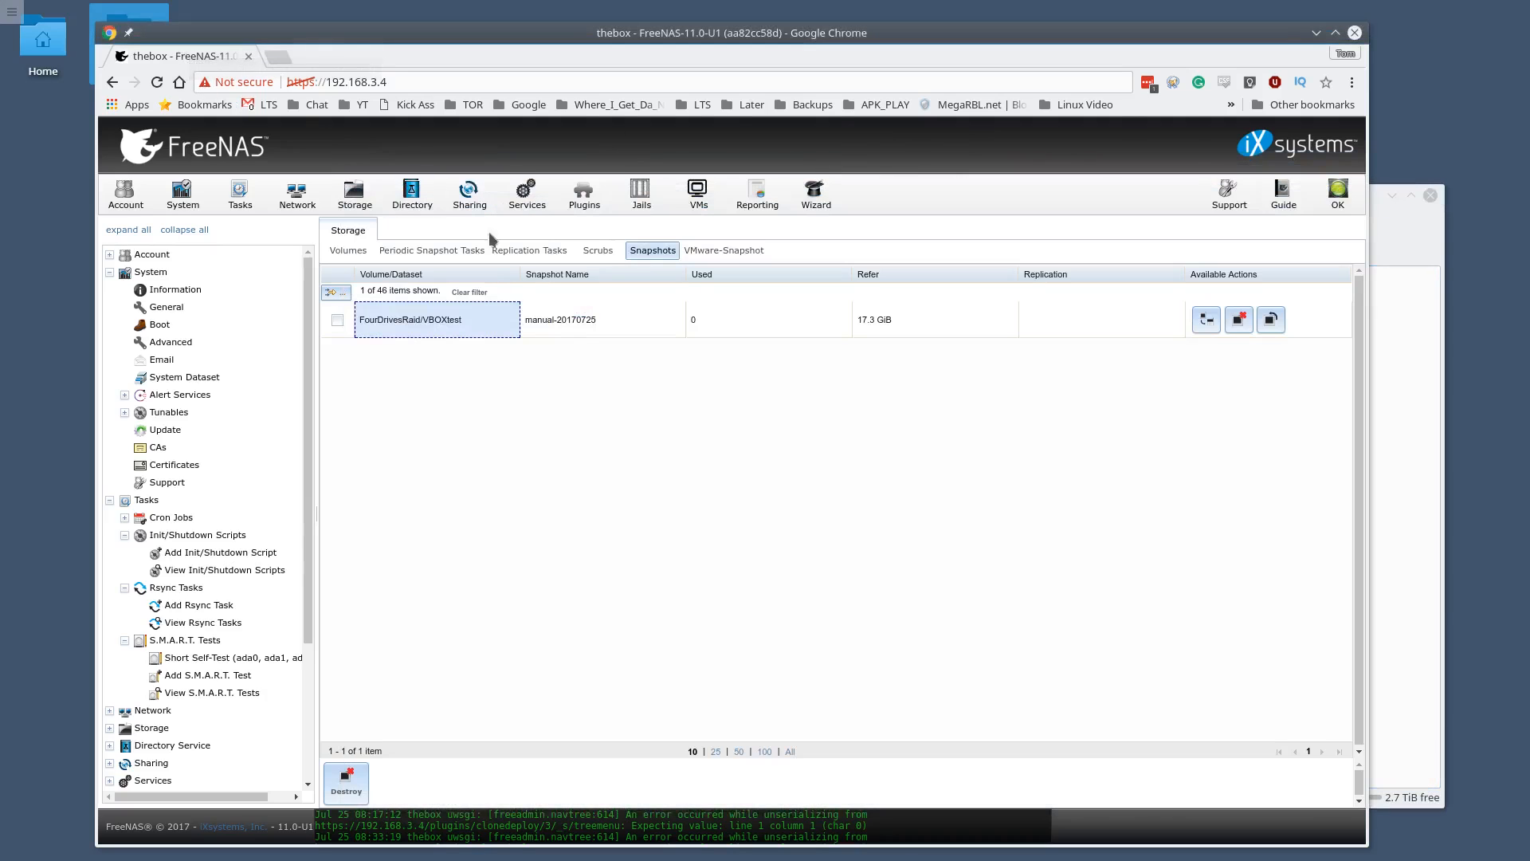
Reload the snapshots and filter by 'test' to see manual-20170725 now using 81.4 KiB.
left_click(620, 251)
left_click(644, 251)
left_click(423, 293)
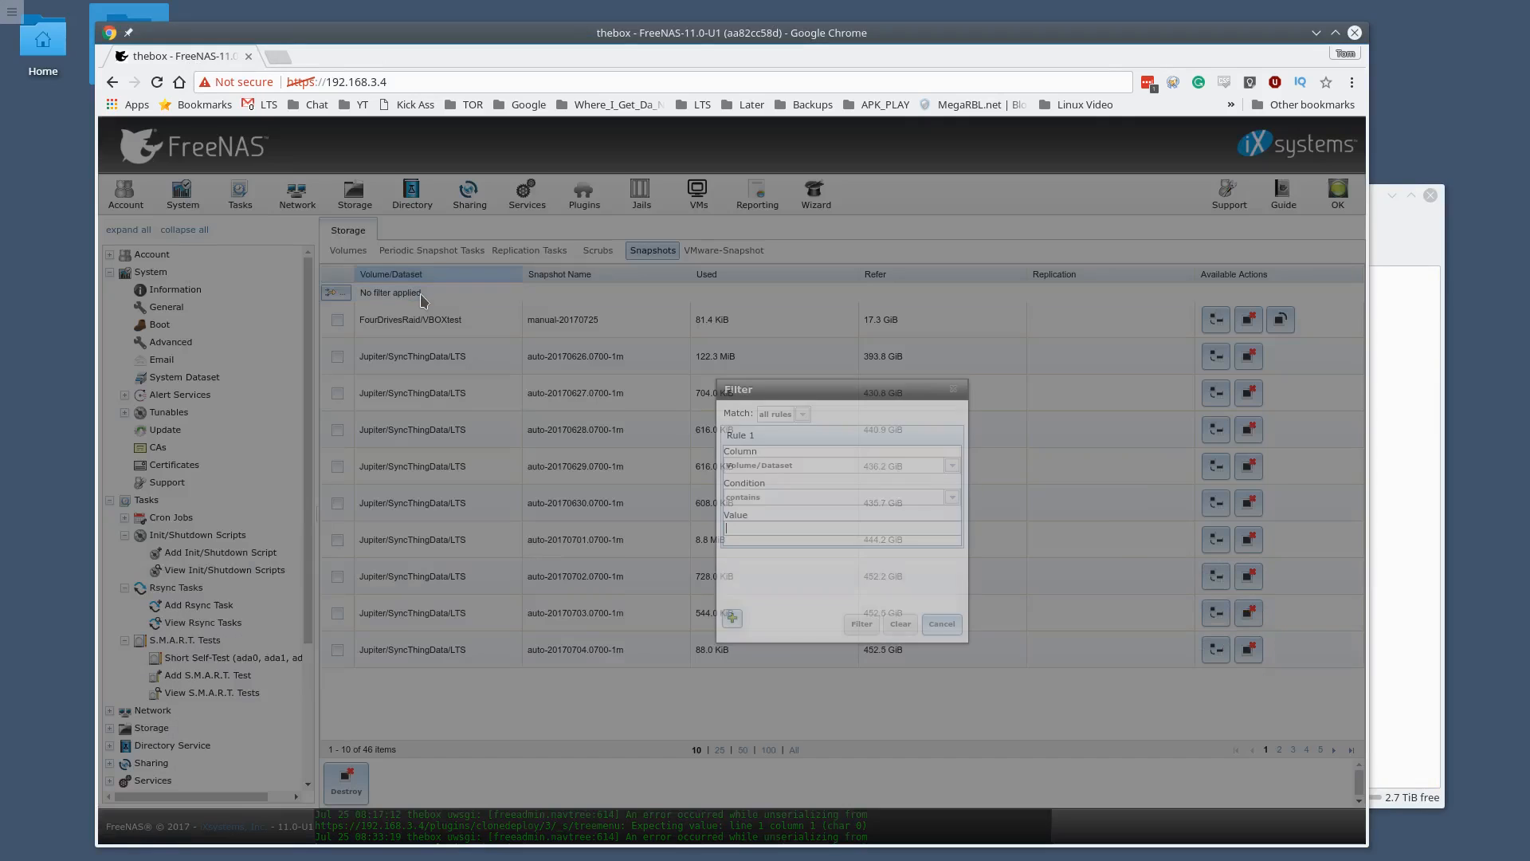
type("test")
key("Return")
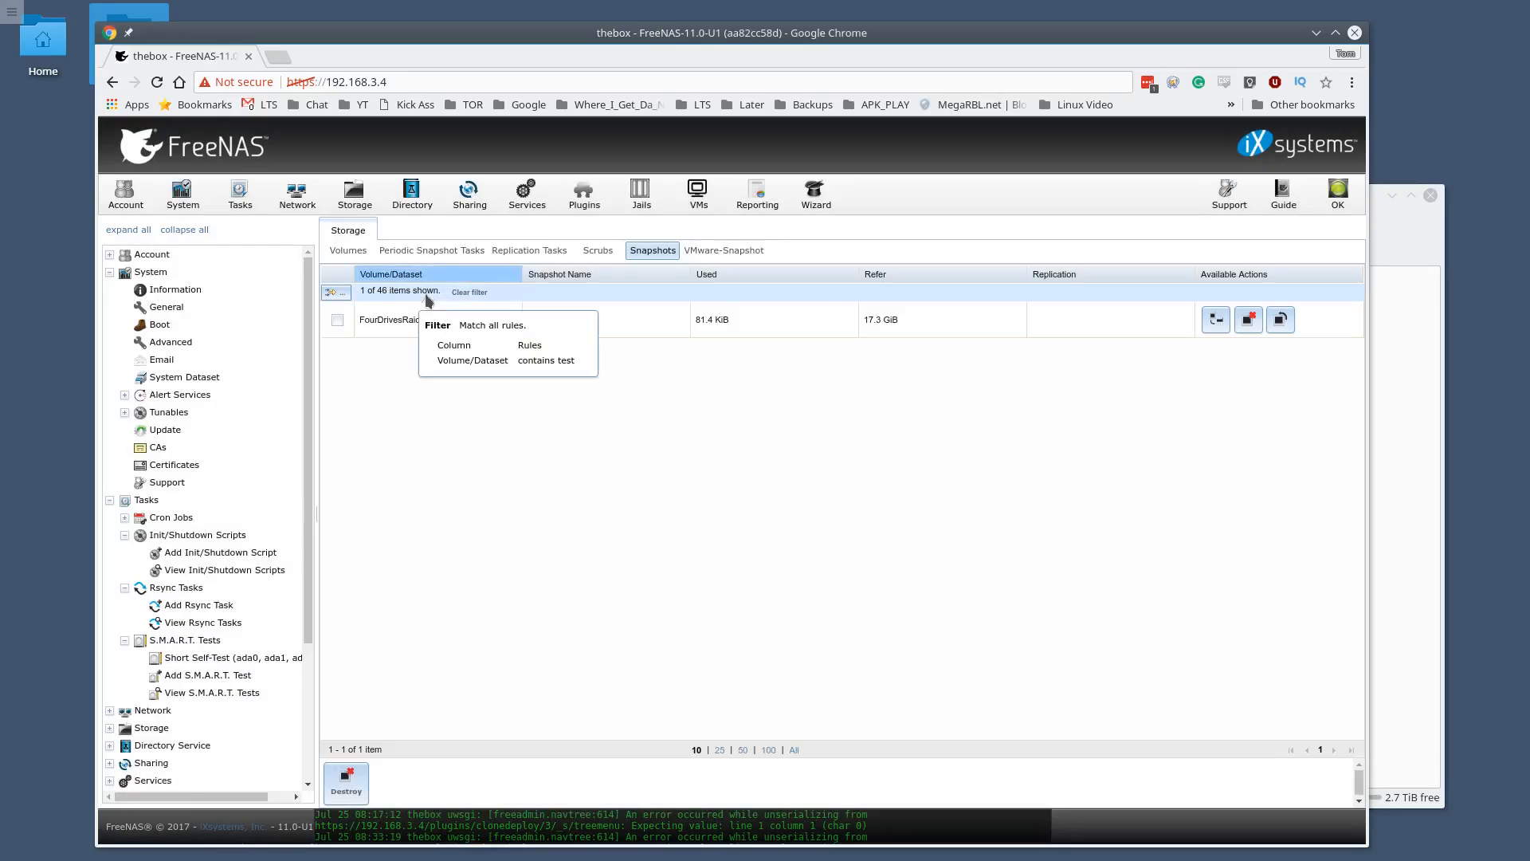
left_click(698, 325)
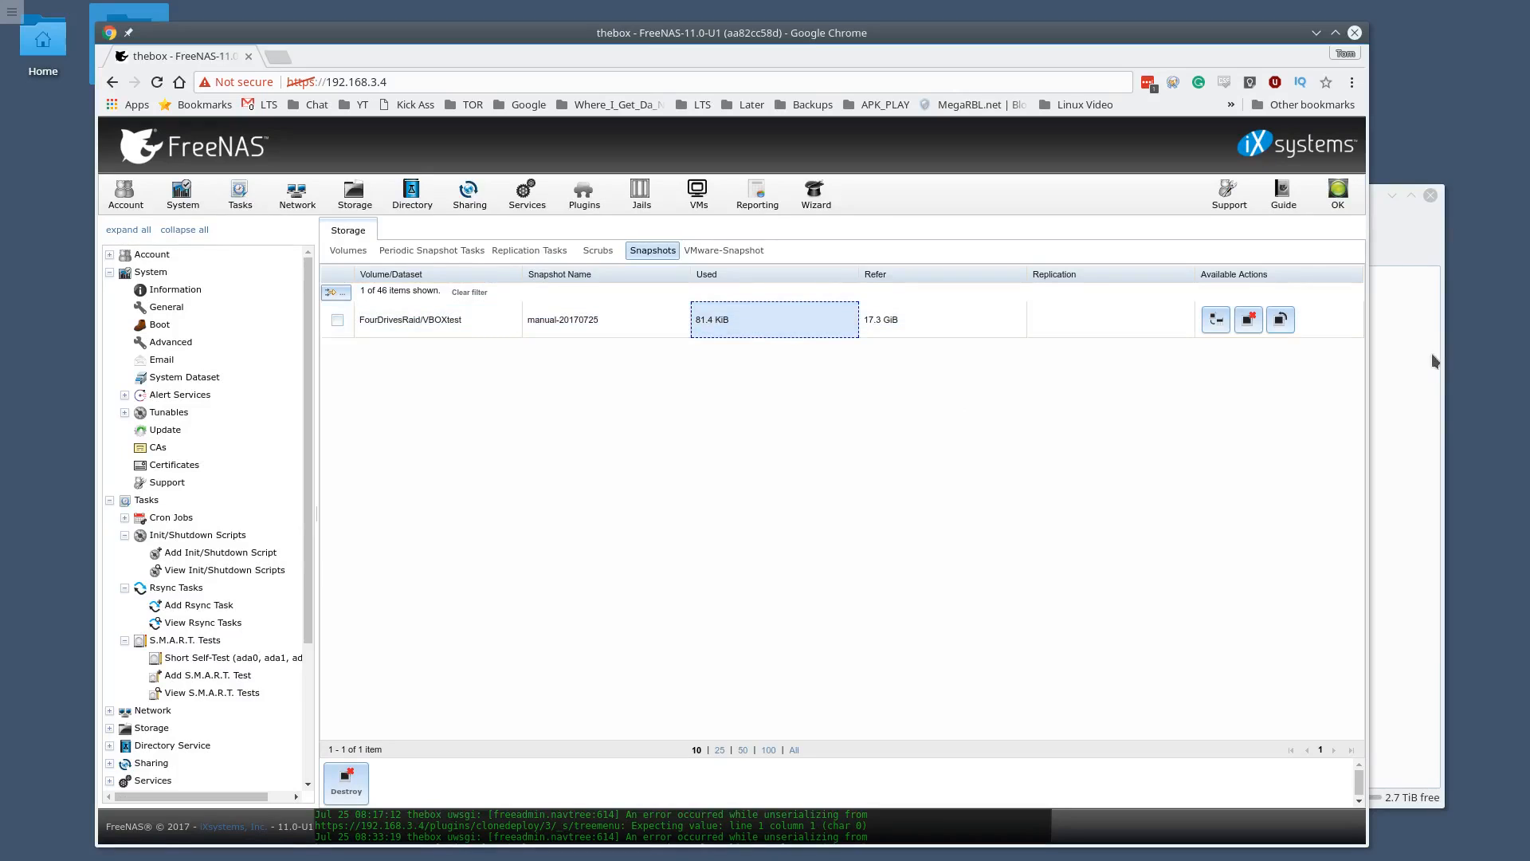
left_click(1422, 410)
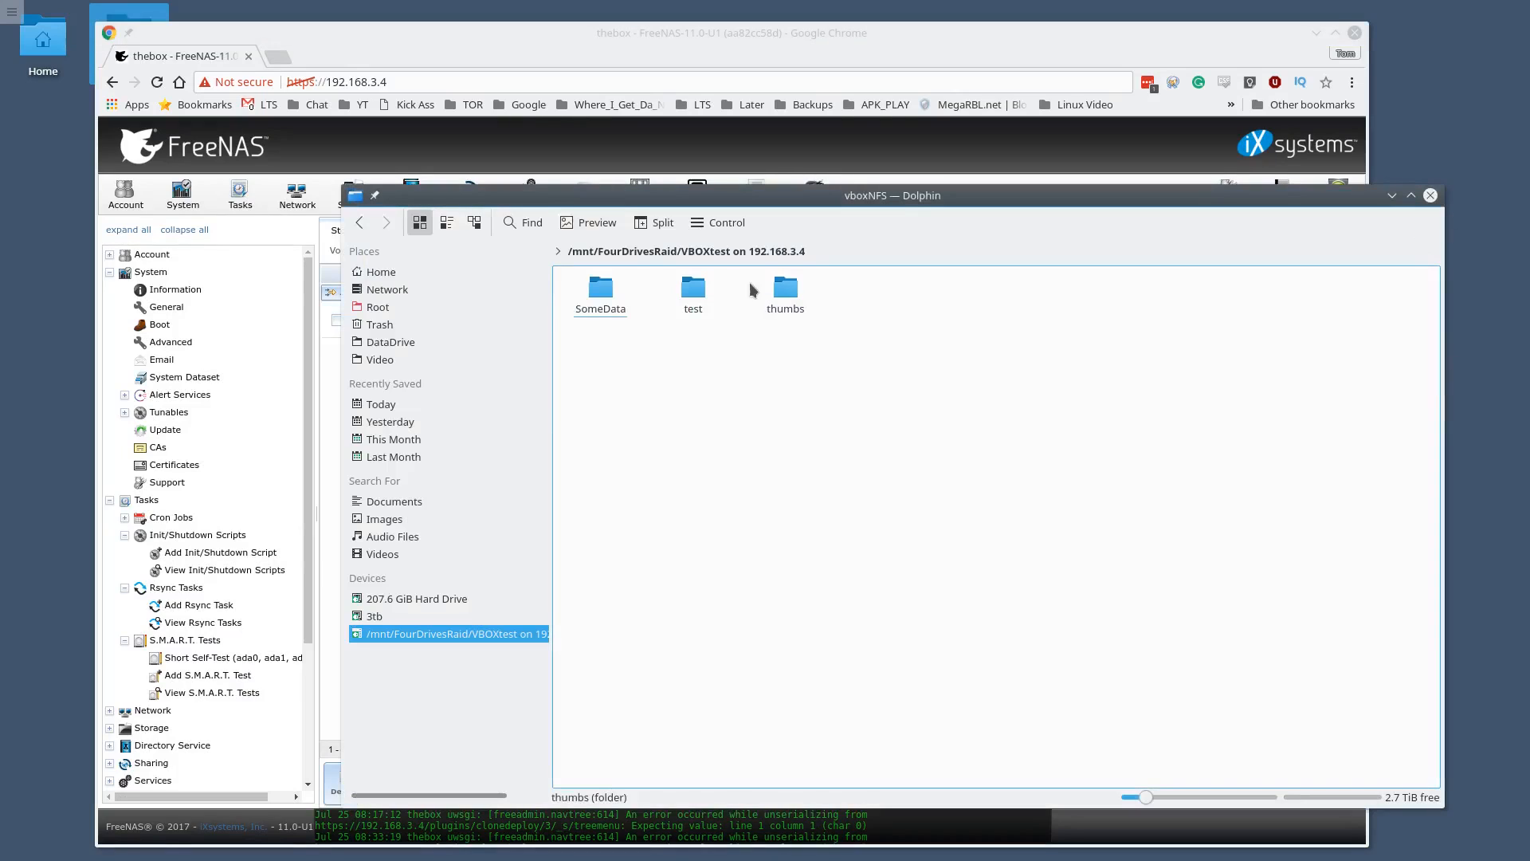
right_click(778, 292)
left_click(866, 592)
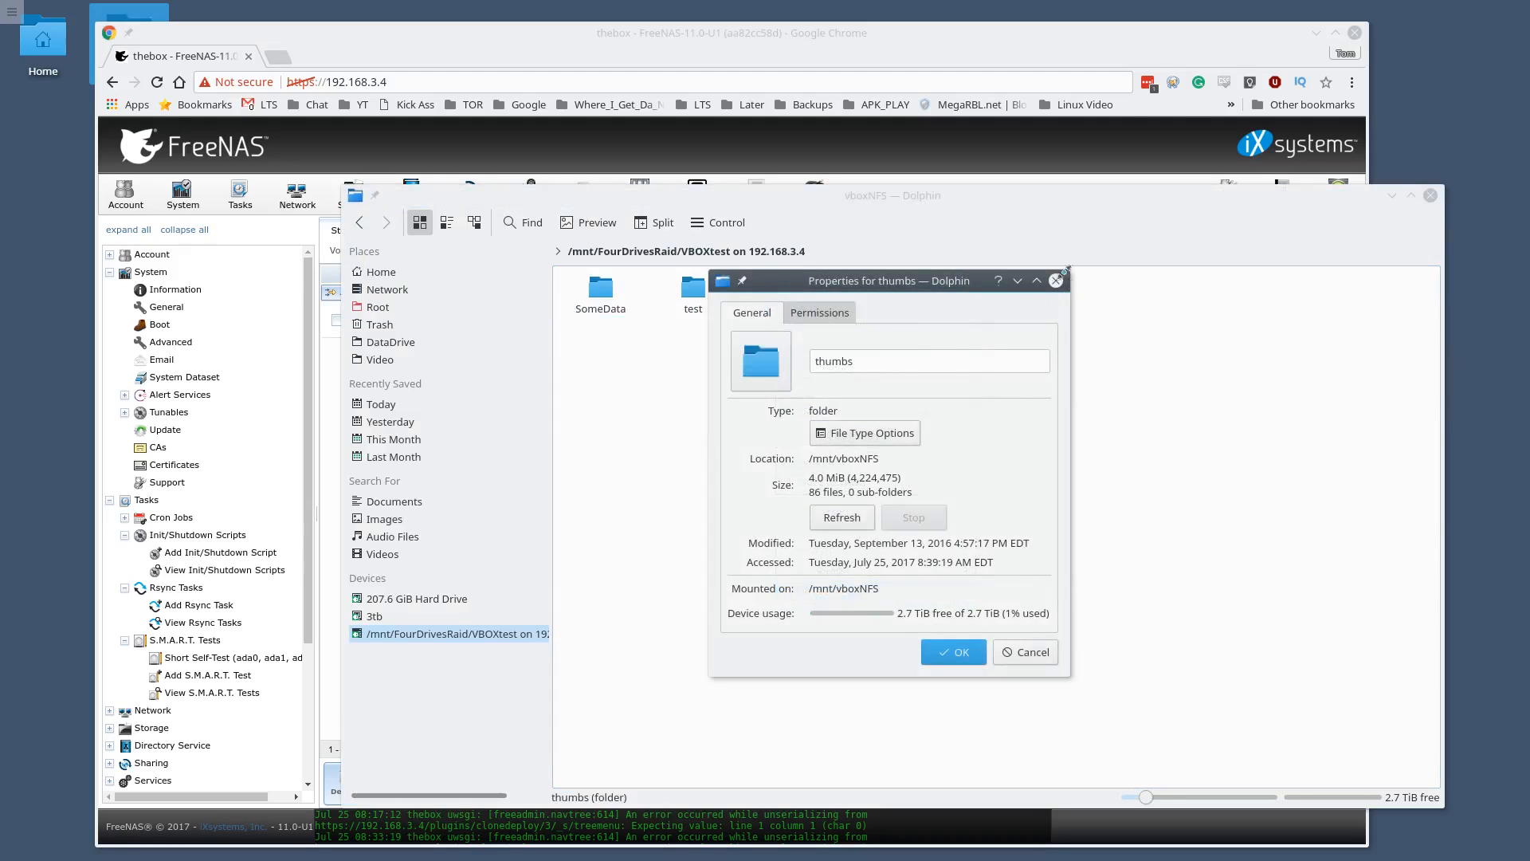
left_click(1057, 280)
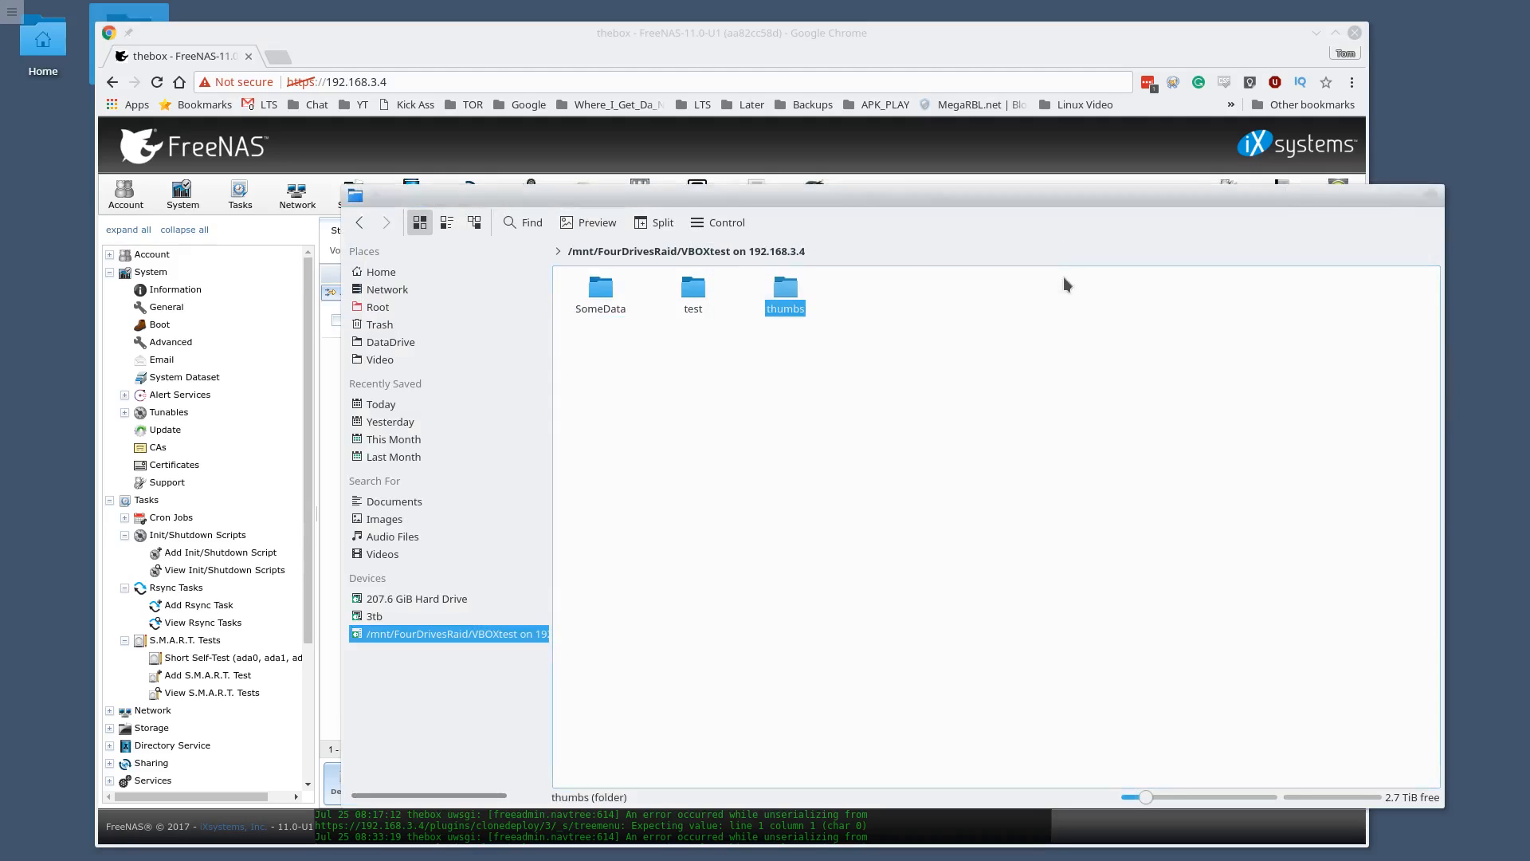
left_click(198, 61)
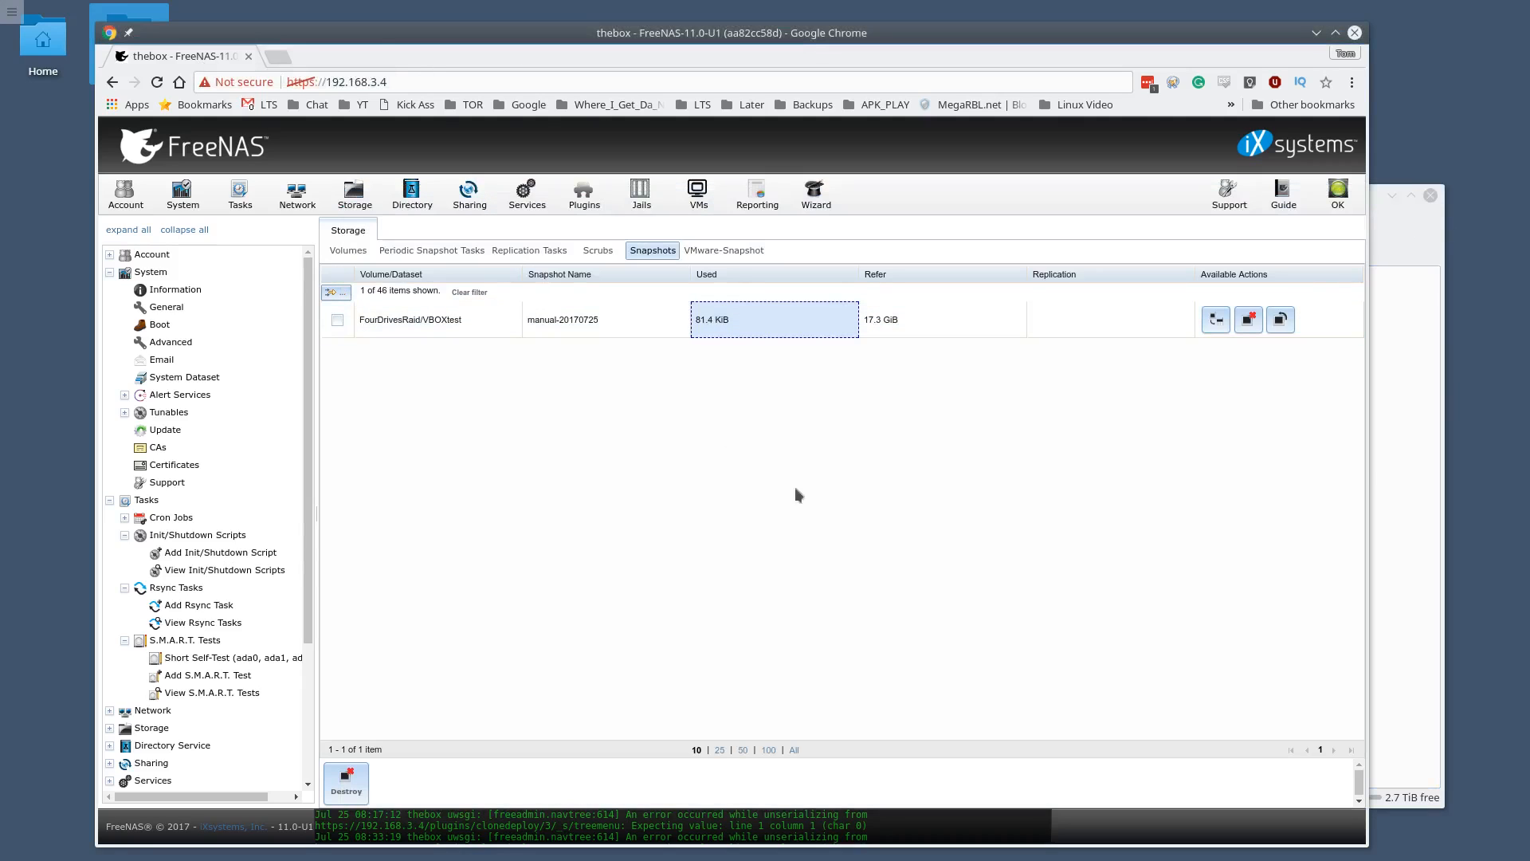
left_click(1389, 443)
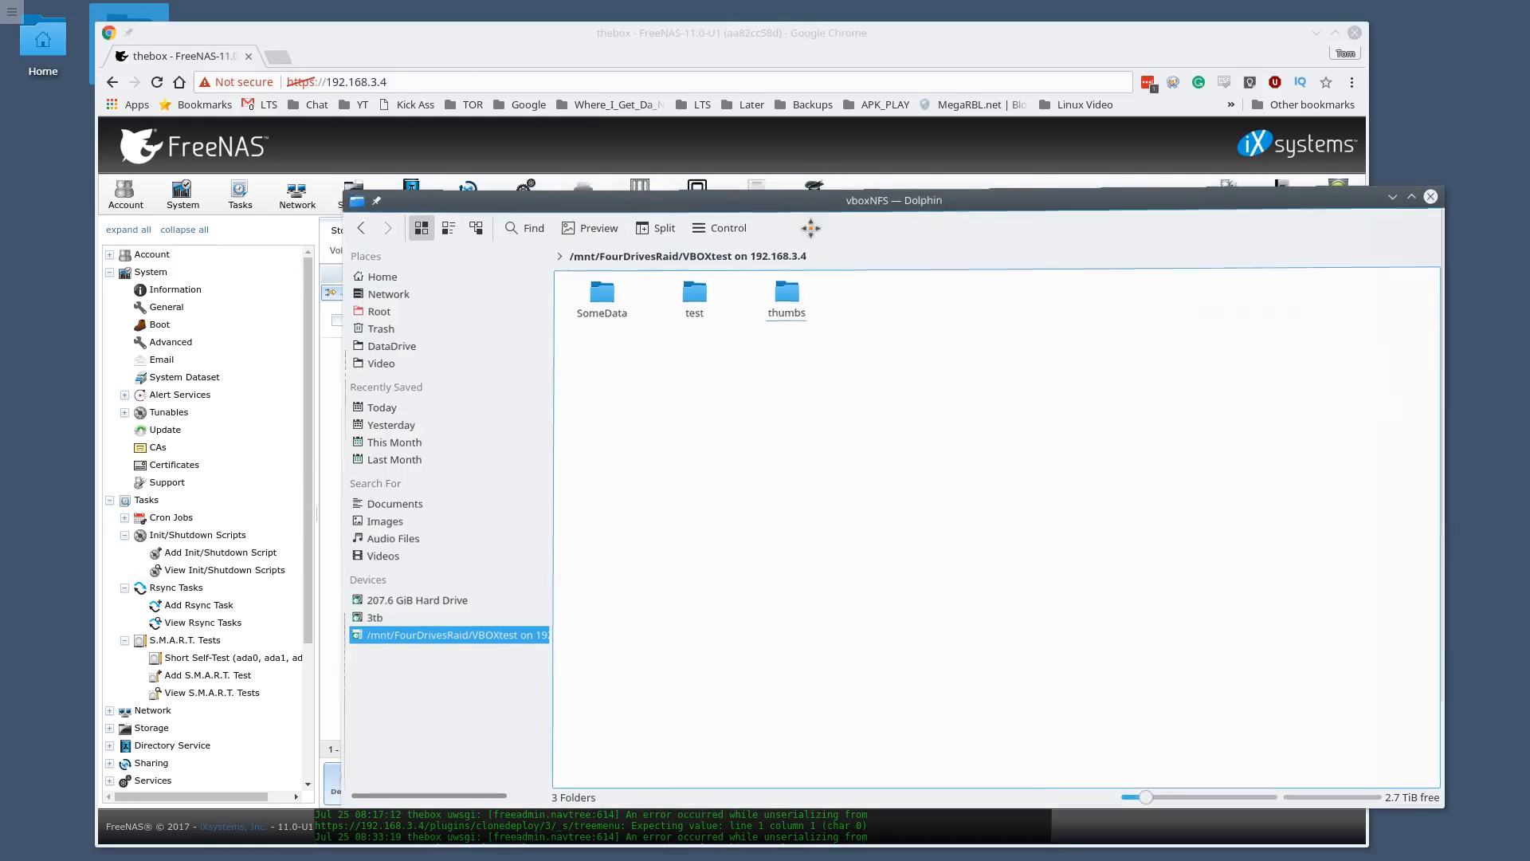
left_click_drag(797, 199, 884, 311)
Roll the VBOXtest dataset back to snapshot manual-20170725 and confirm the rollback.
left_click(375, 423)
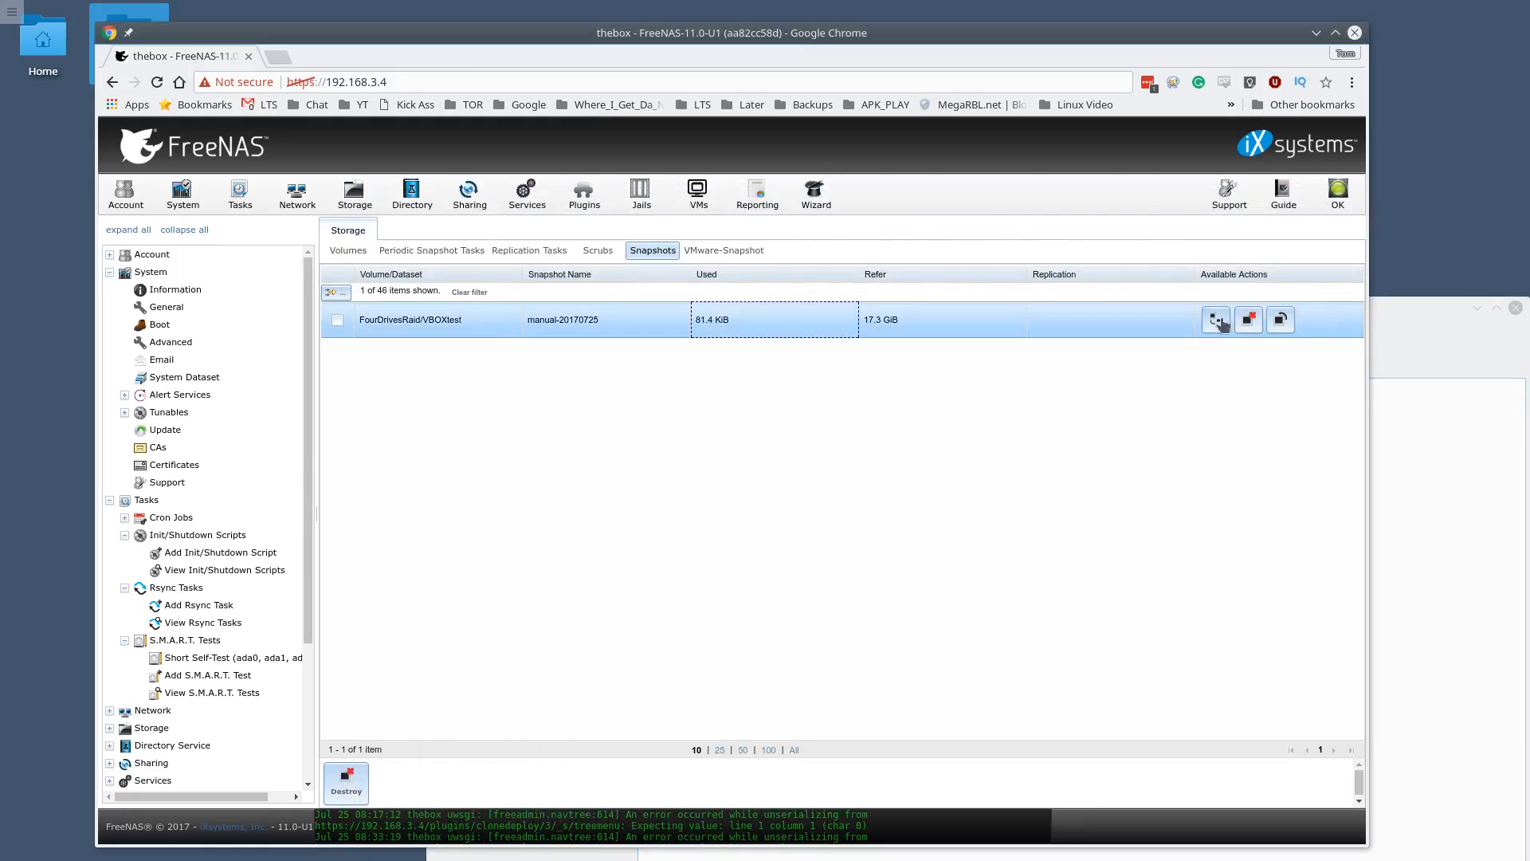
left_click(1281, 321)
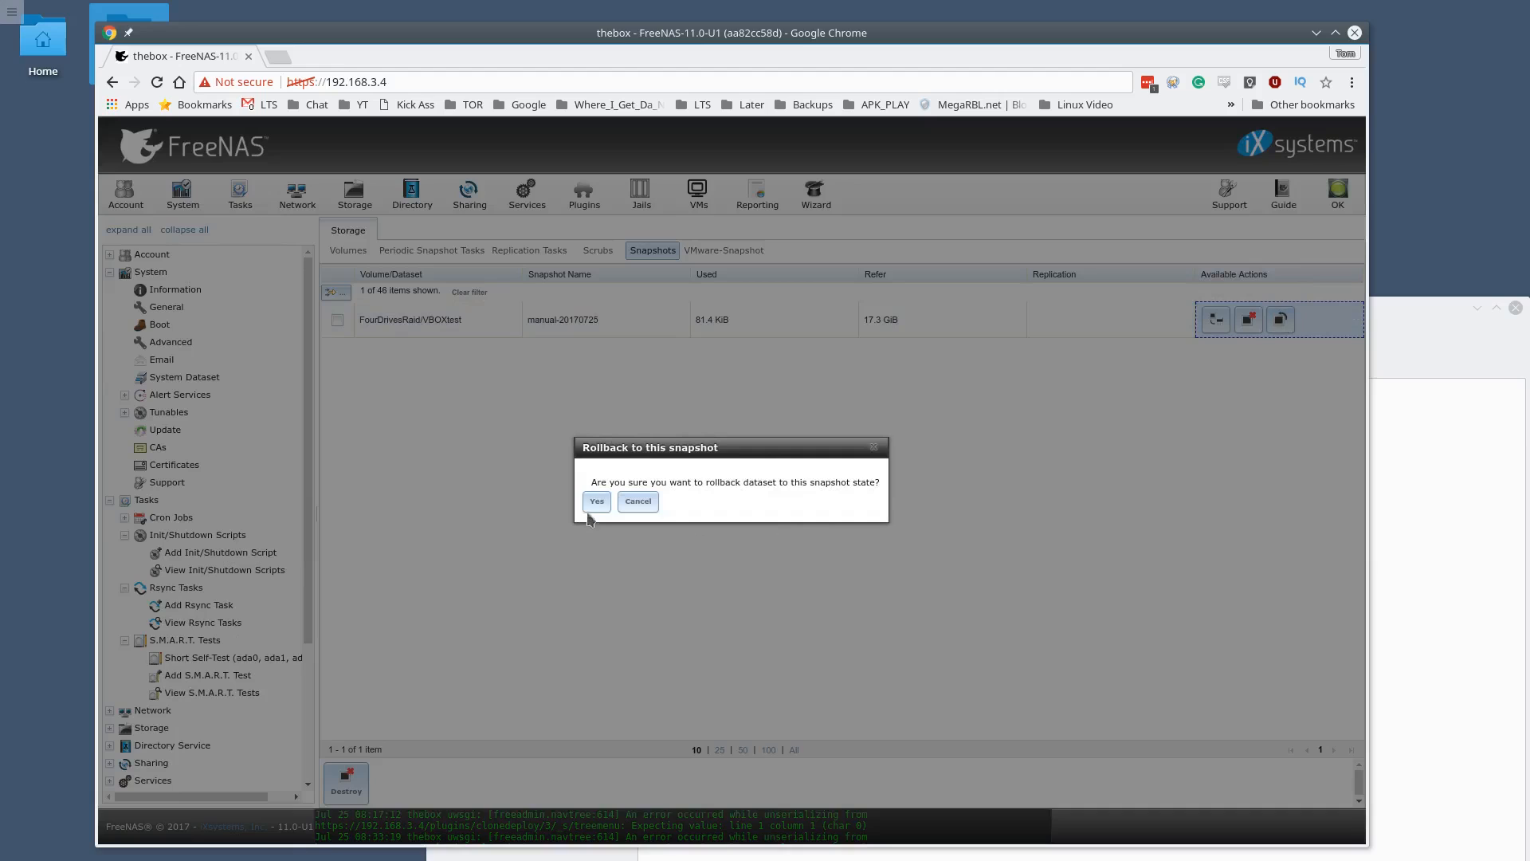
left_click(596, 502)
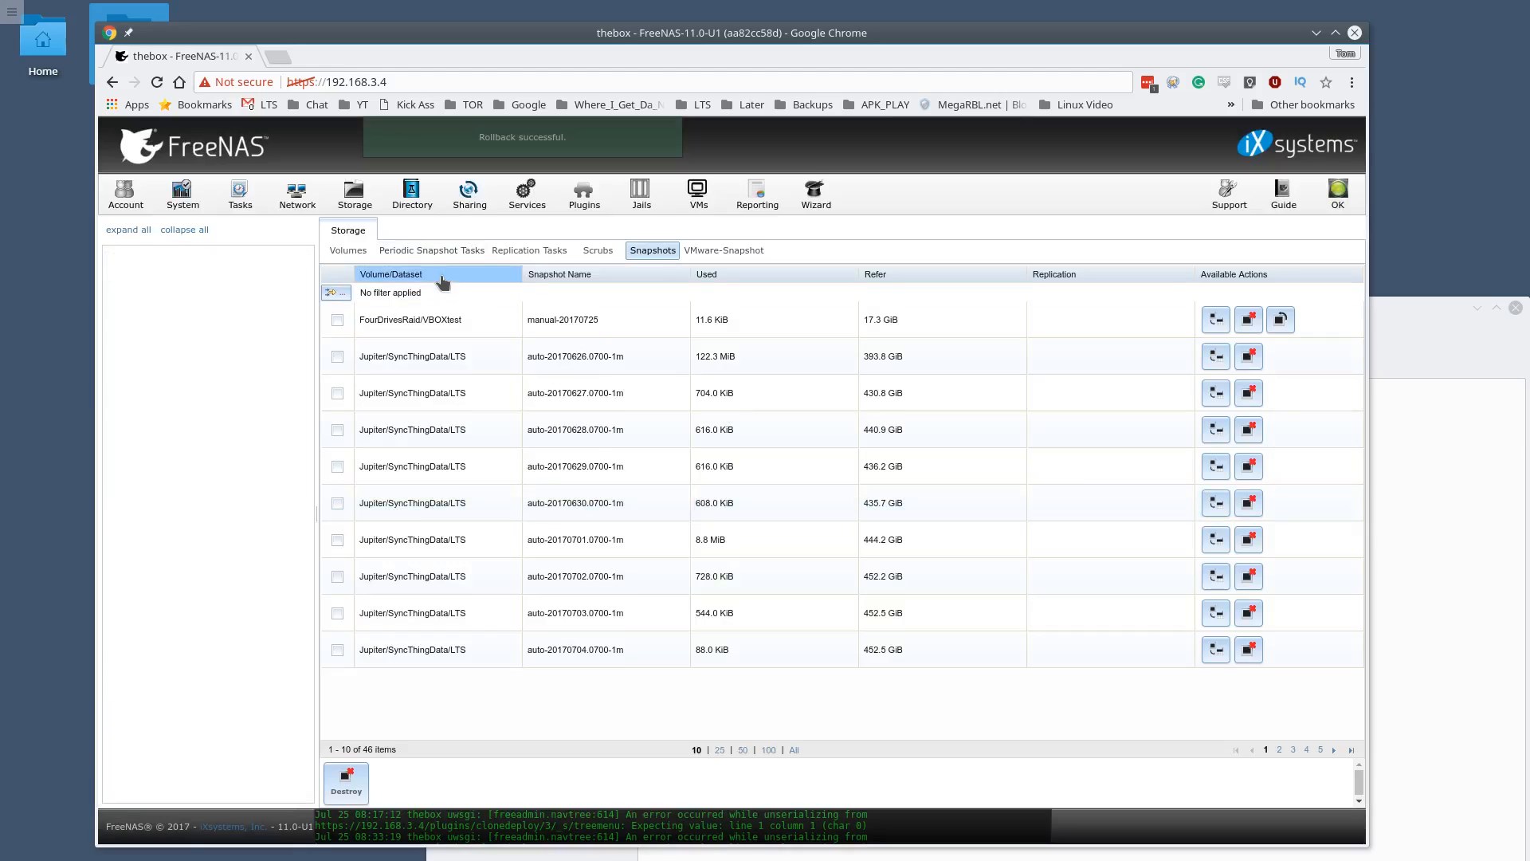
Filter the snapshot list by 'vbox' to show manual-20170725 at 11.6 KiB used.
left_click(437, 294)
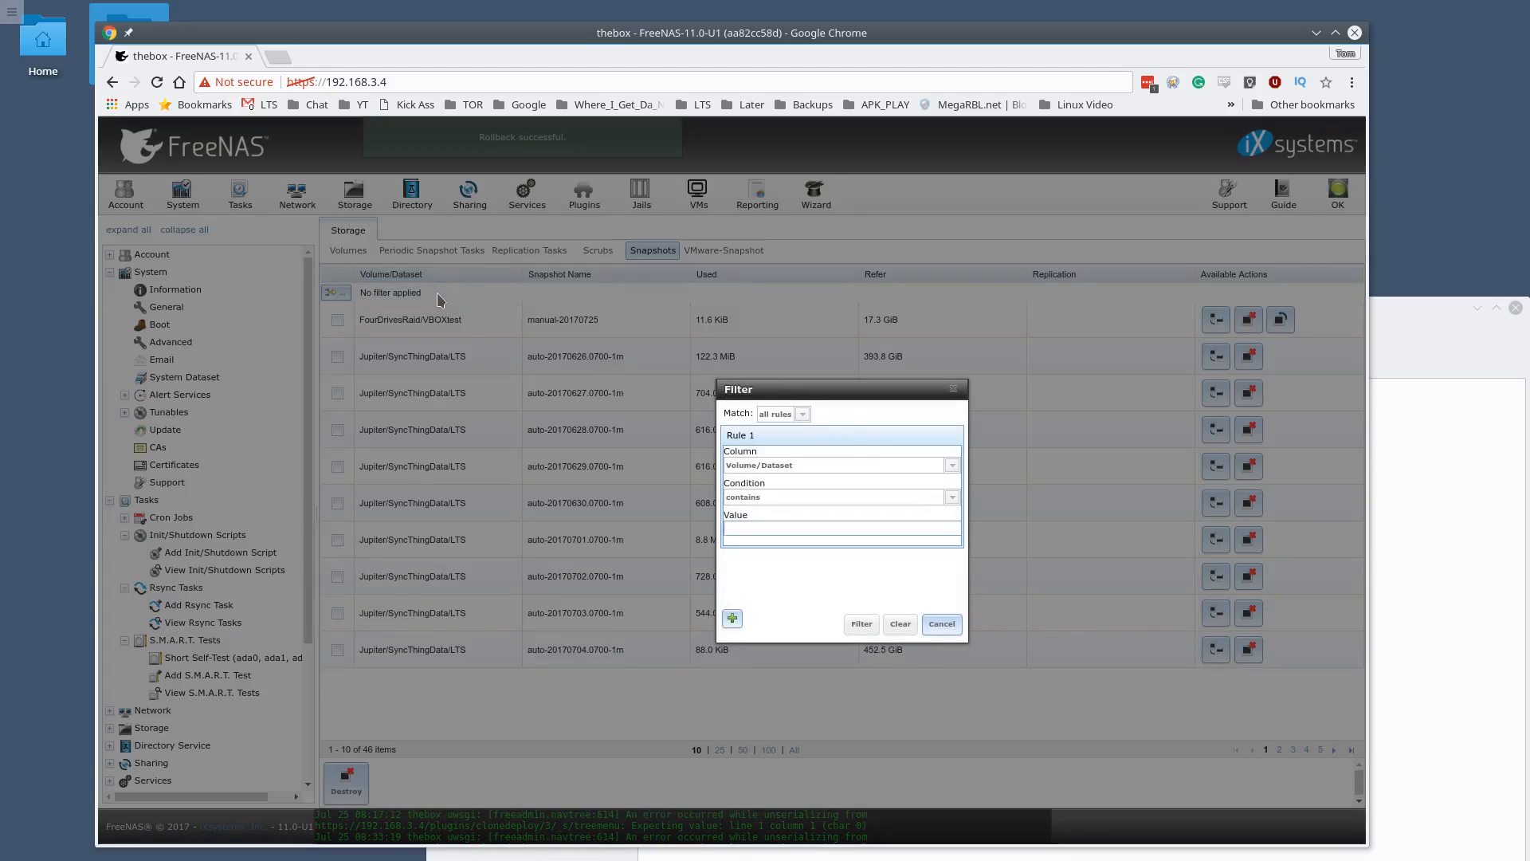
type("vbox")
key("Return")
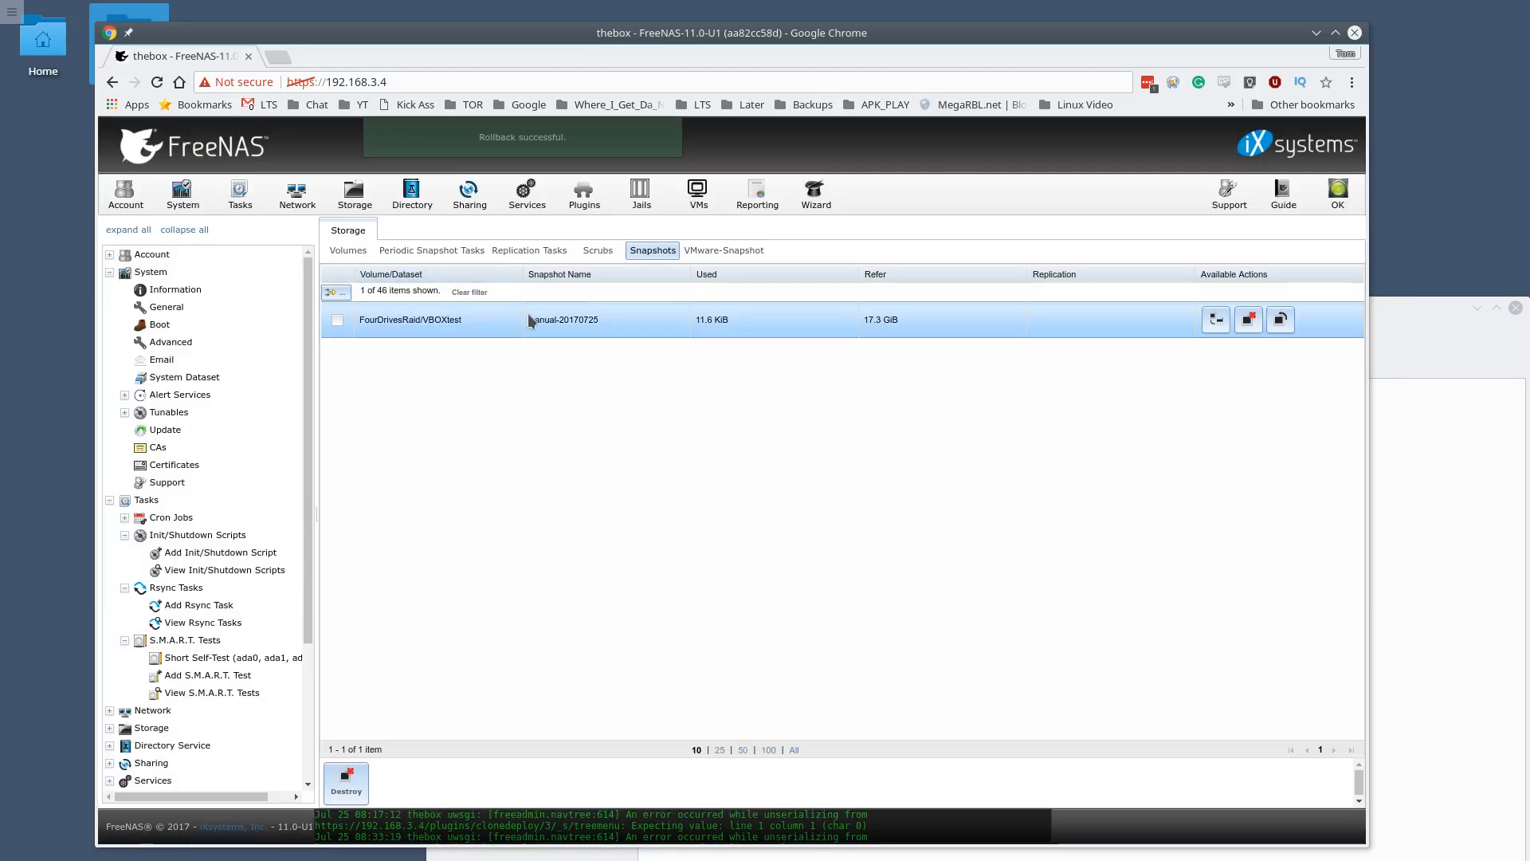
left_click(1493, 447)
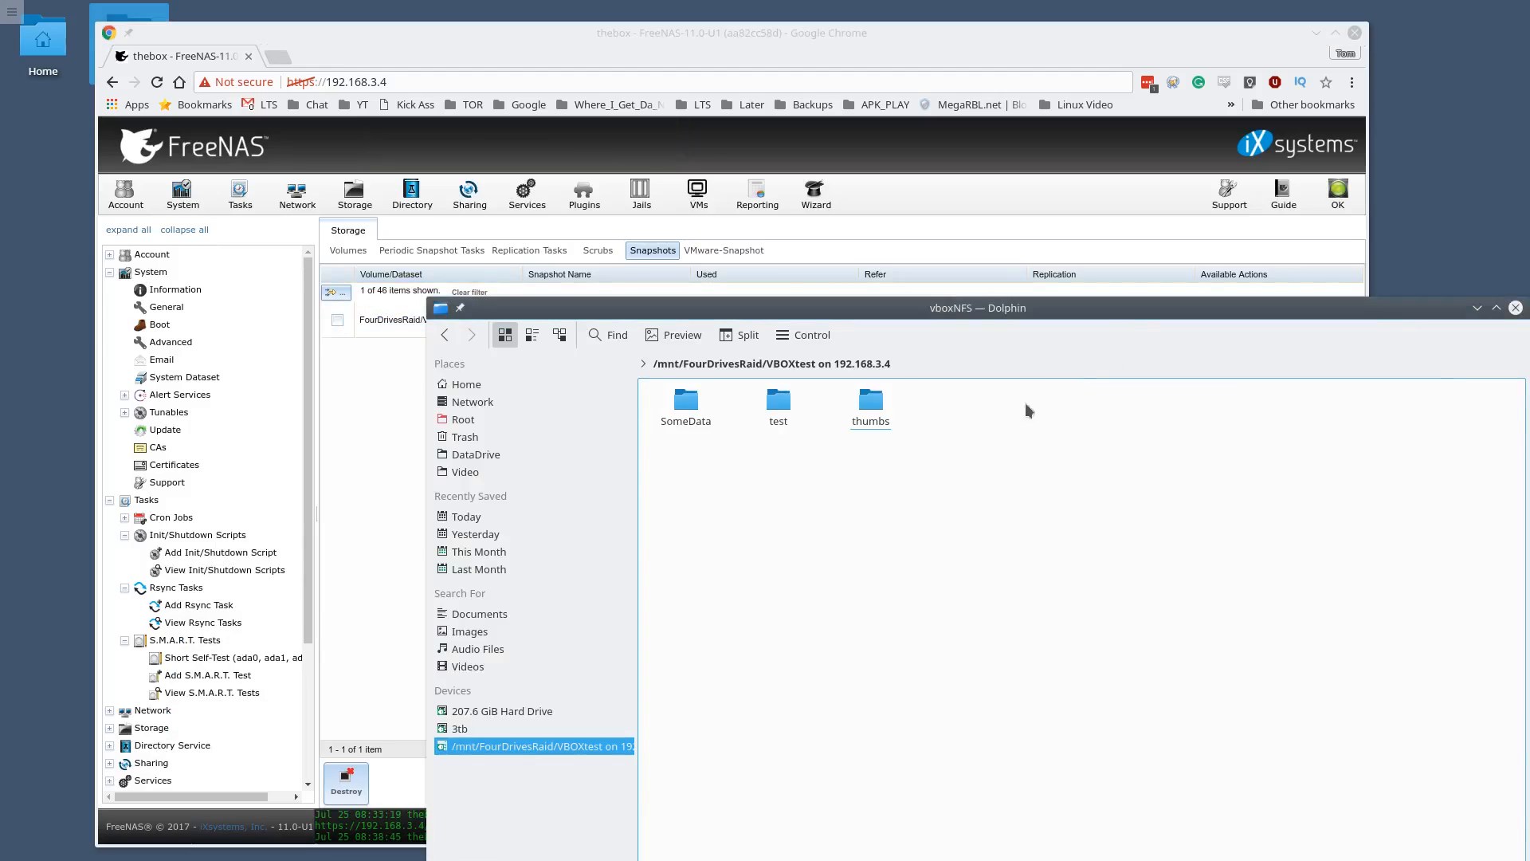
Refresh the VBOXtest share with F5 so the rolled-back thumbs folder disappears.
left_click_drag(1127, 316, 1043, 285)
right_click(820, 549)
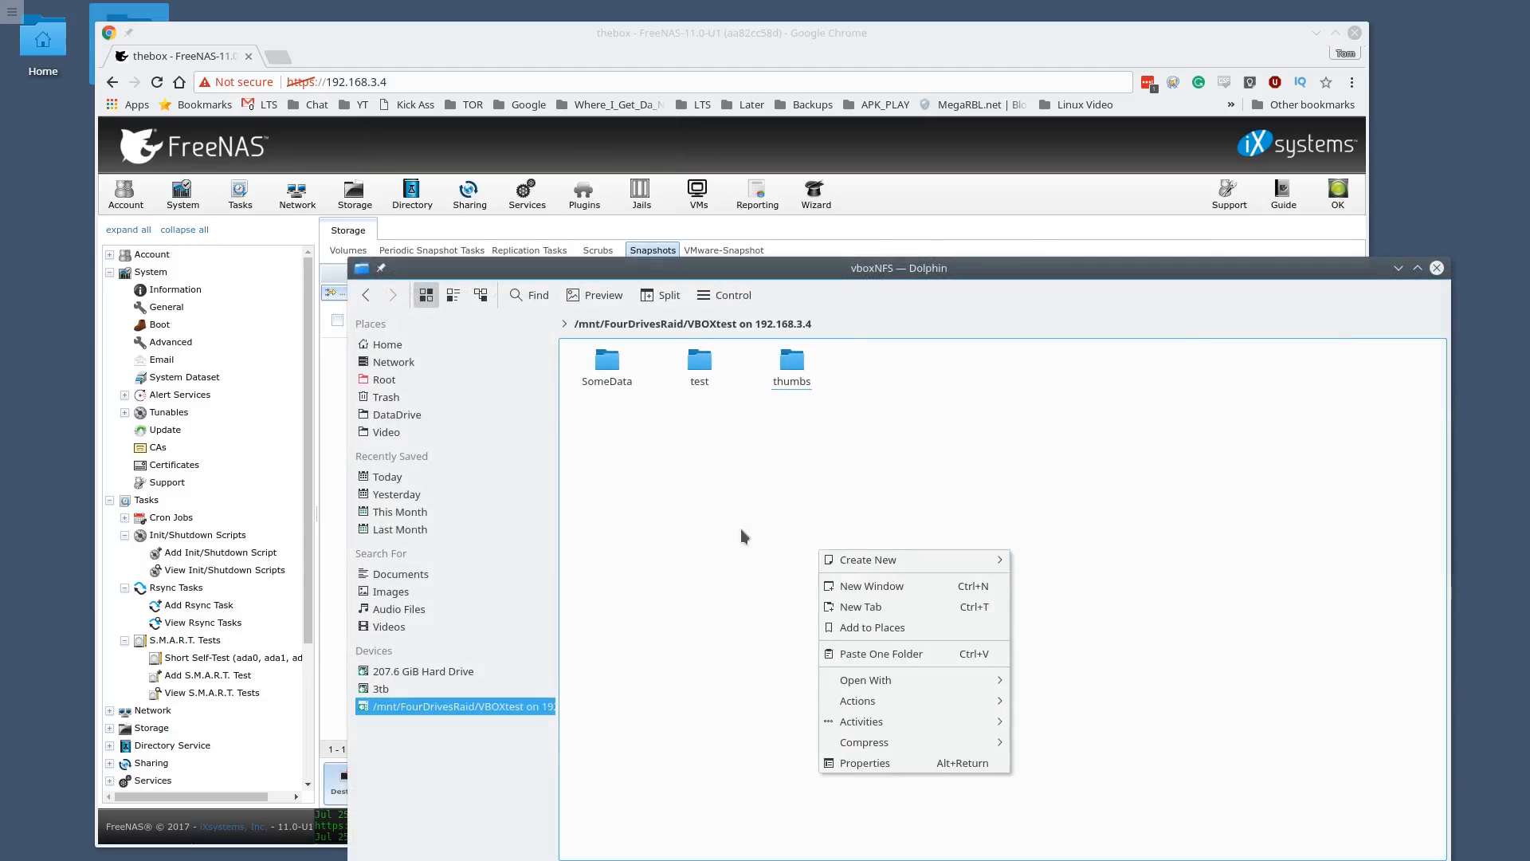
left_click(741, 529)
key("F5")
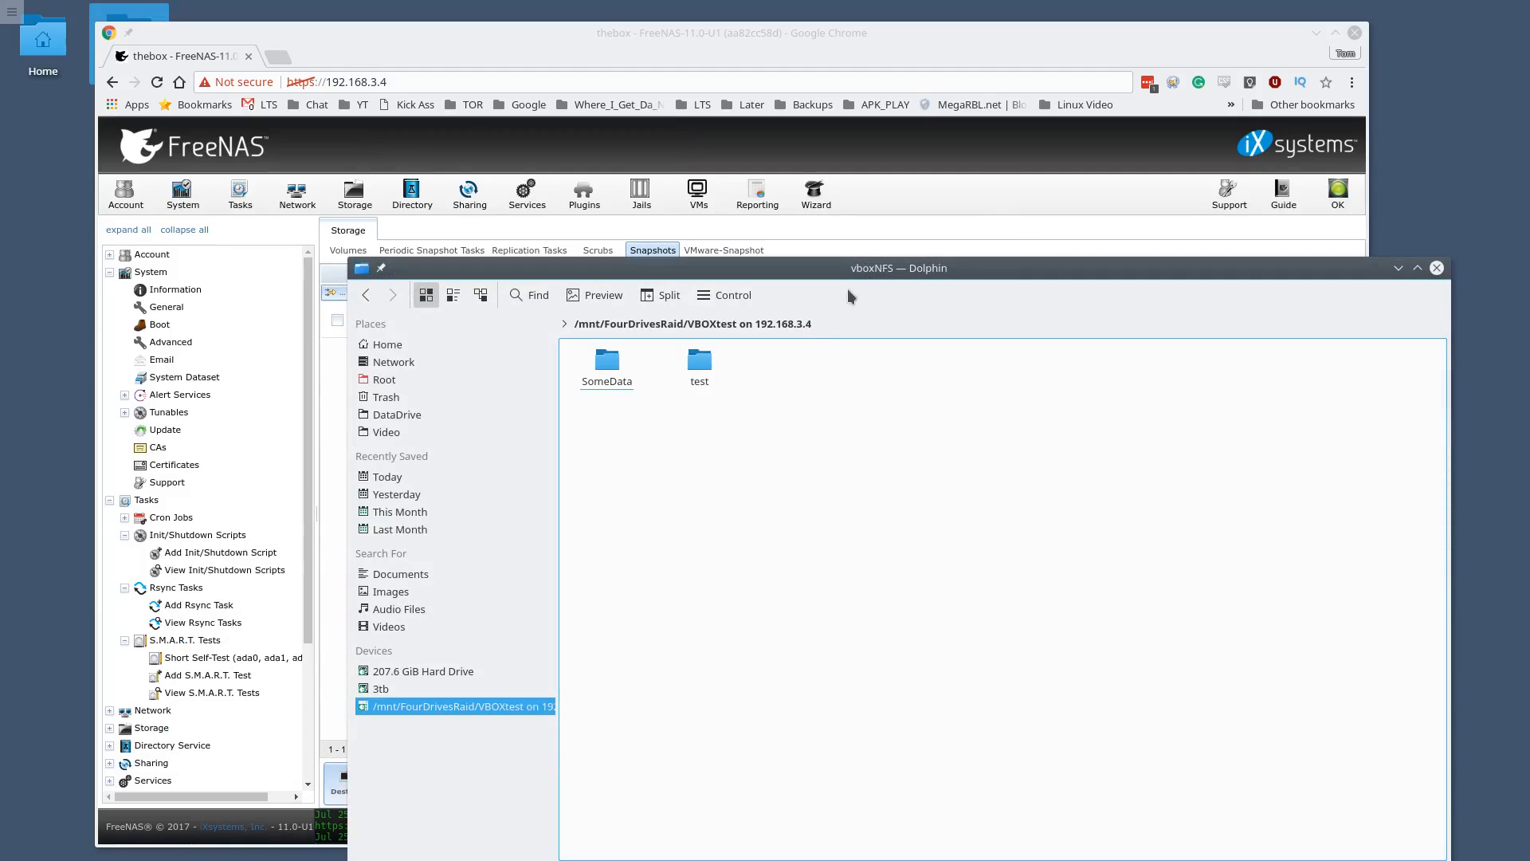
left_click_drag(849, 268, 864, 266)
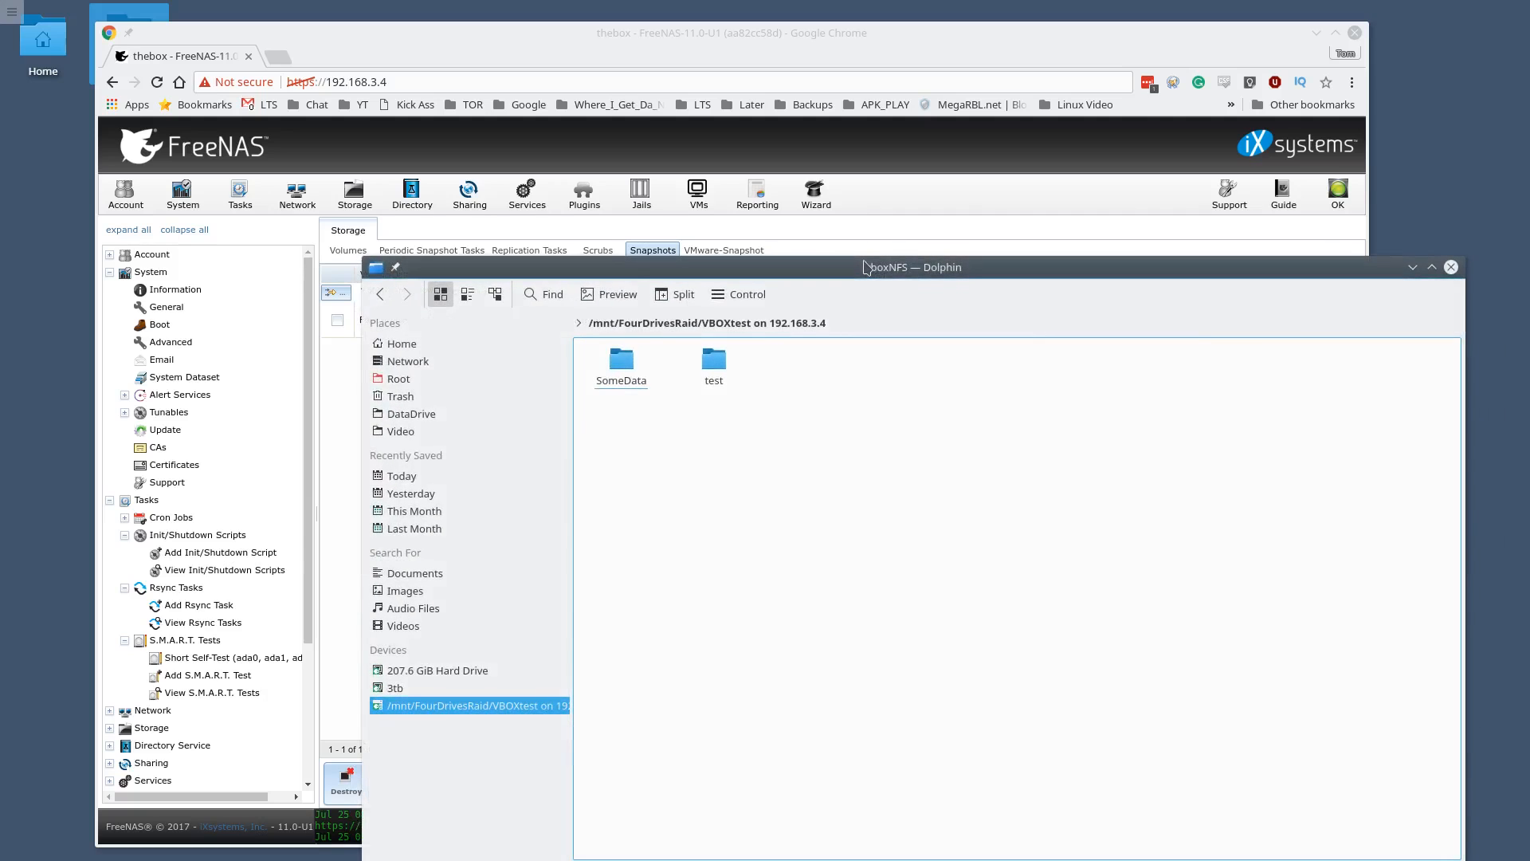
left_click_drag(1162, 266, 1109, 250)
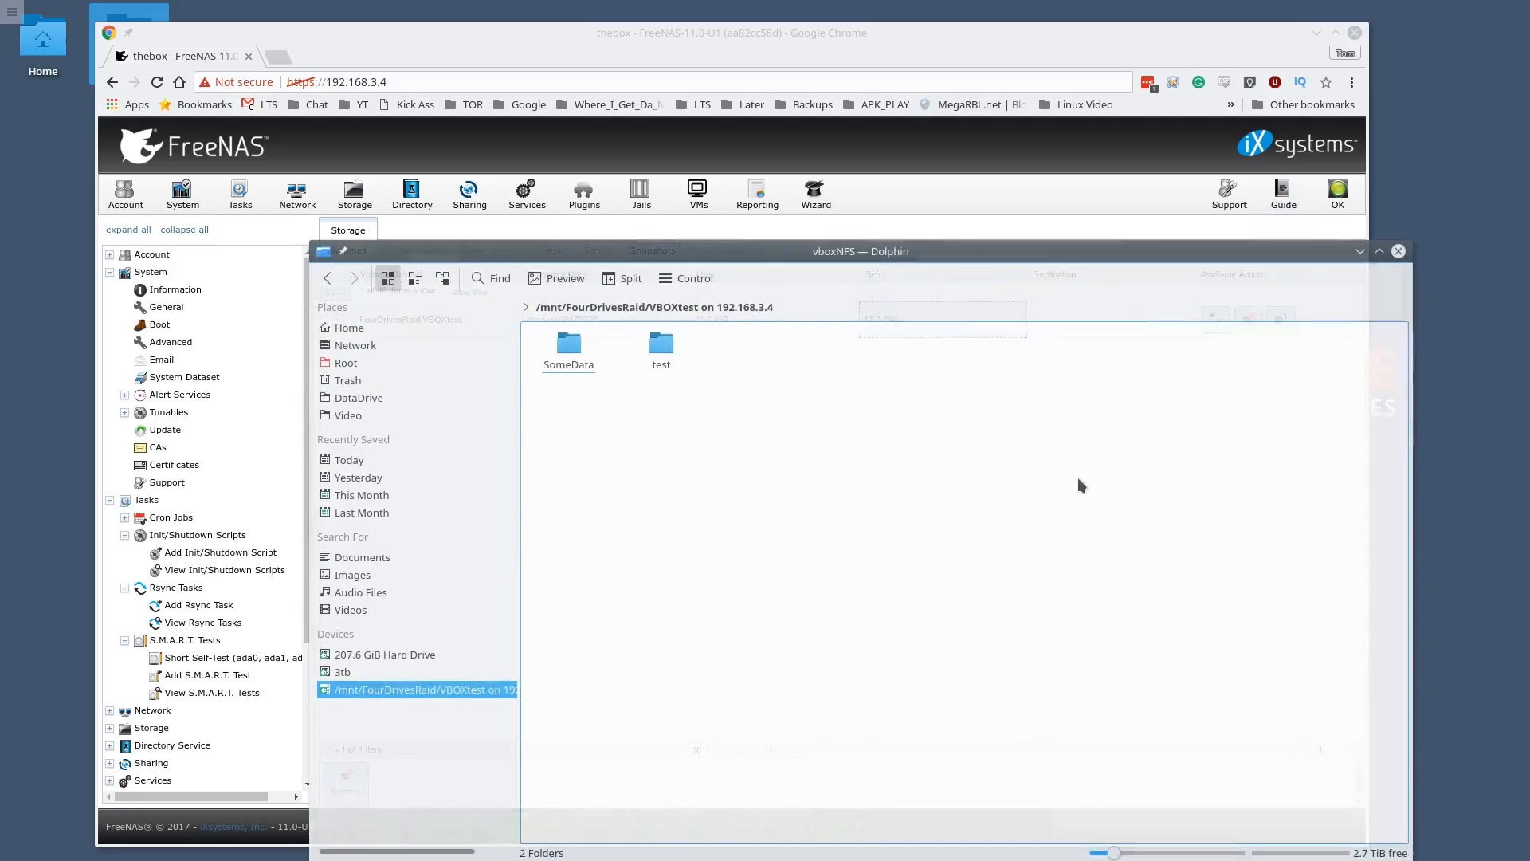
Permanently delete the SomeData and test folders from the share.
left_click_drag(563, 369, 742, 426)
right_click(569, 356)
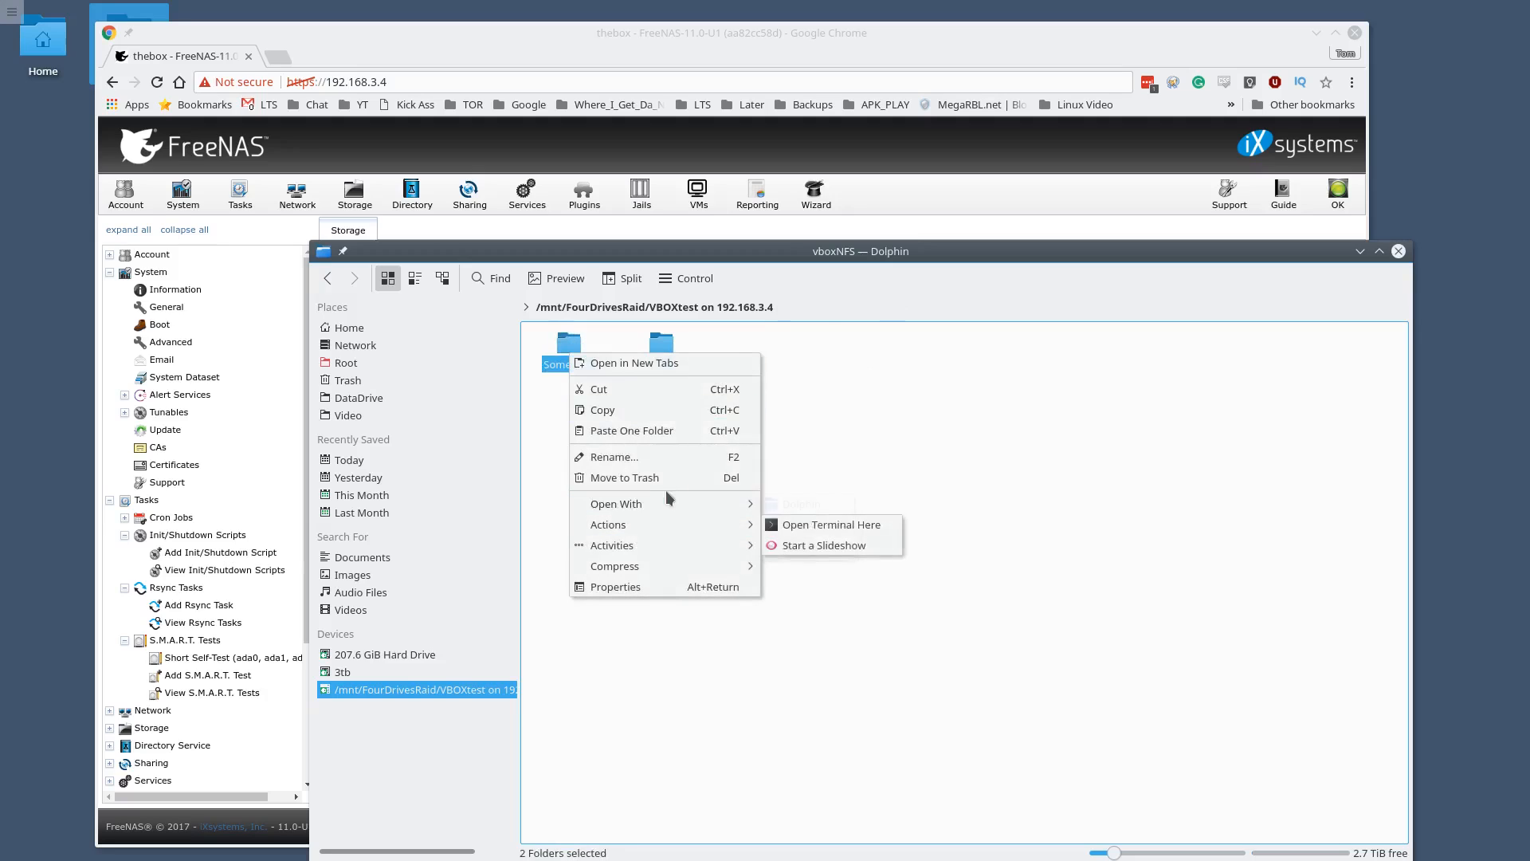
left_click(827, 447)
left_click_drag(825, 441, 579, 366)
right_click(577, 362)
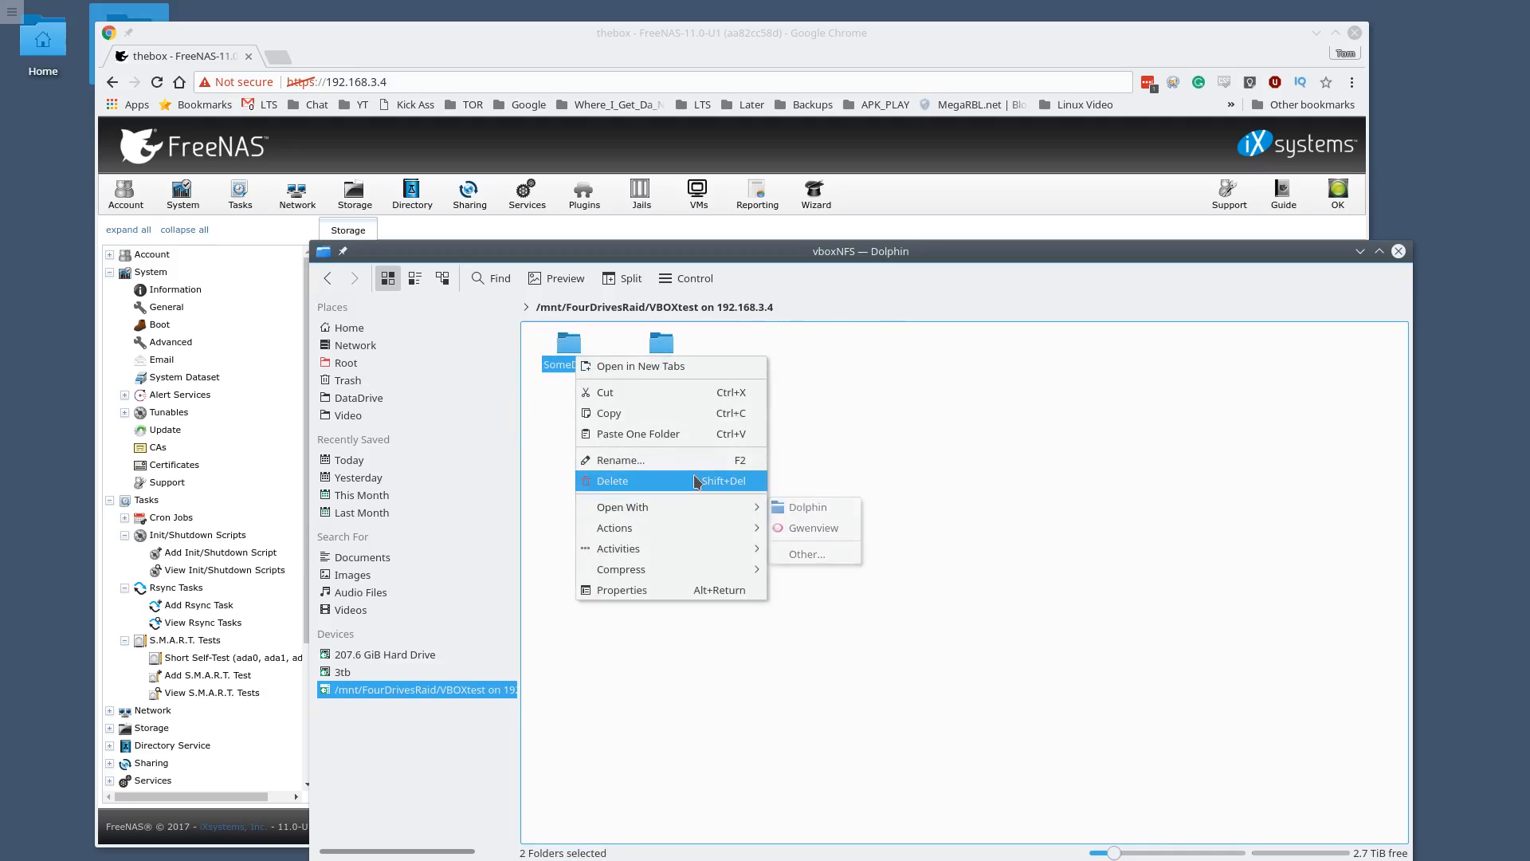
left_click(700, 481)
left_click(870, 663)
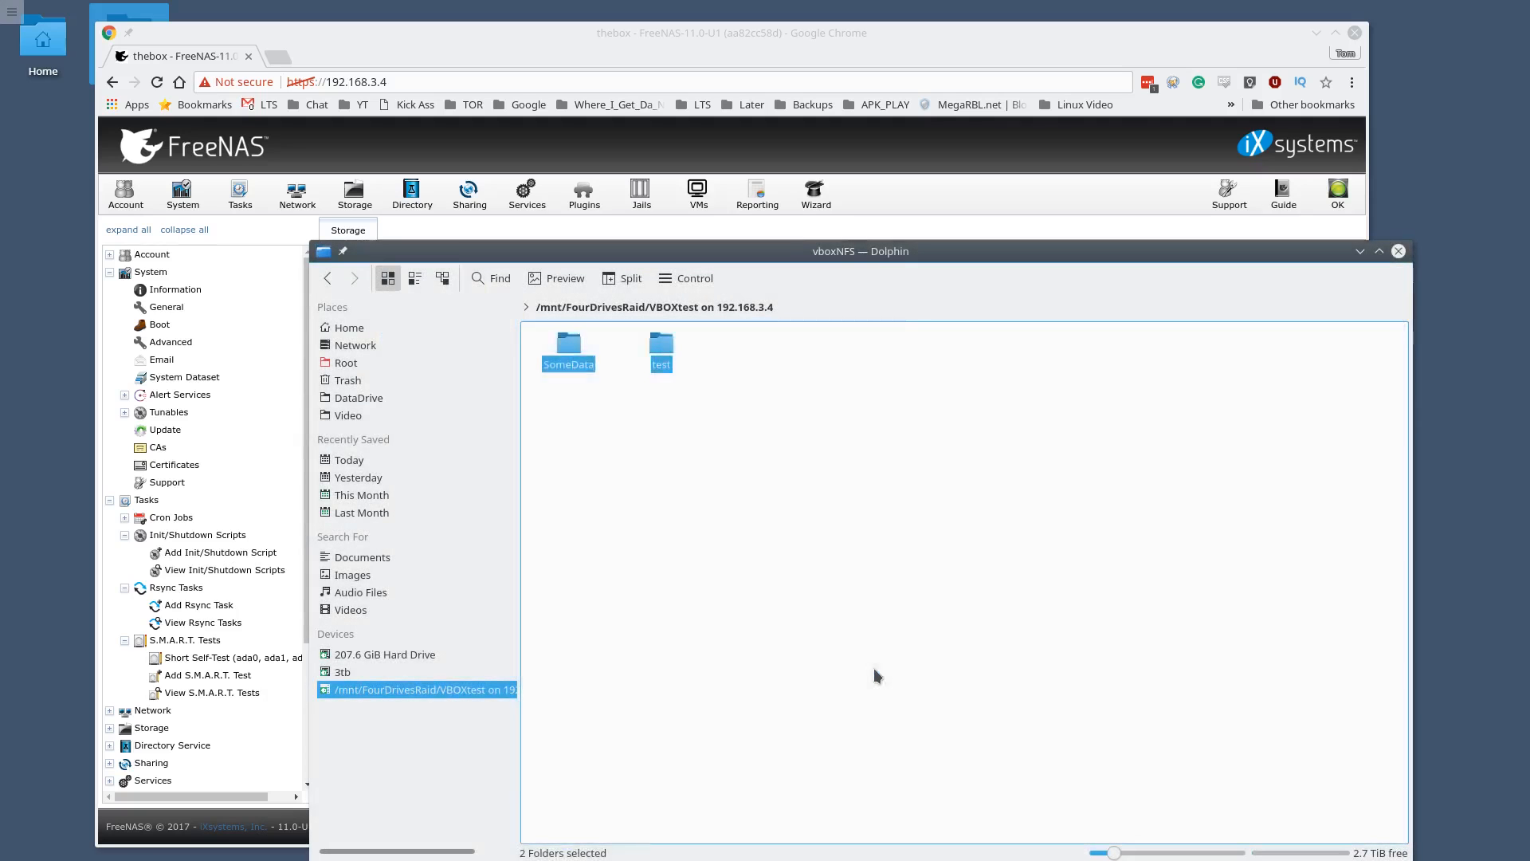
left_click_drag(900, 257, 943, 335)
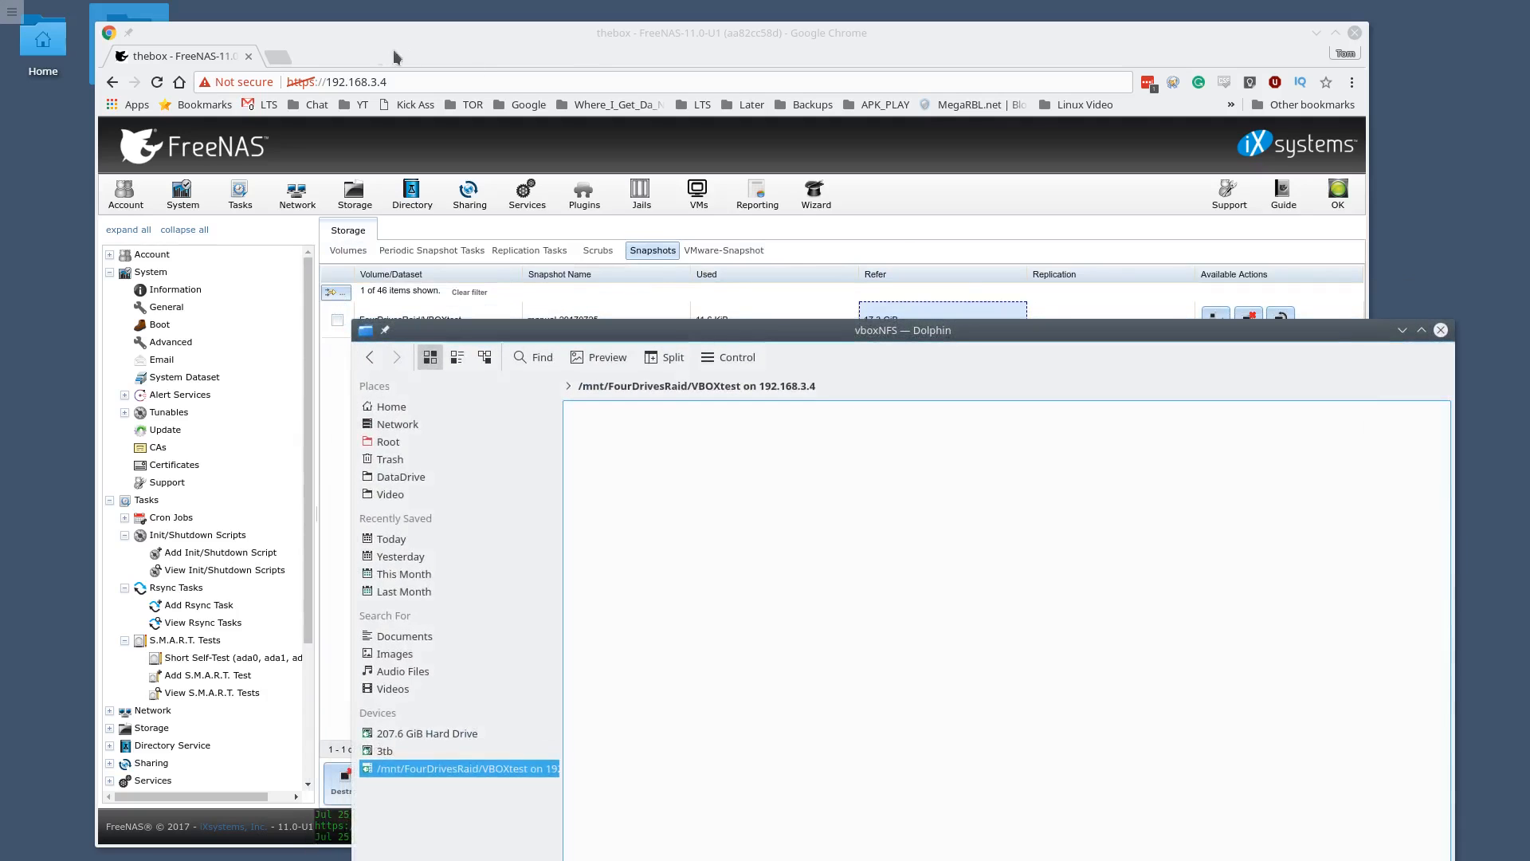
Select VBOXtest in the volumes list and review the periodic snapshot tasks.
left_click(382, 50)
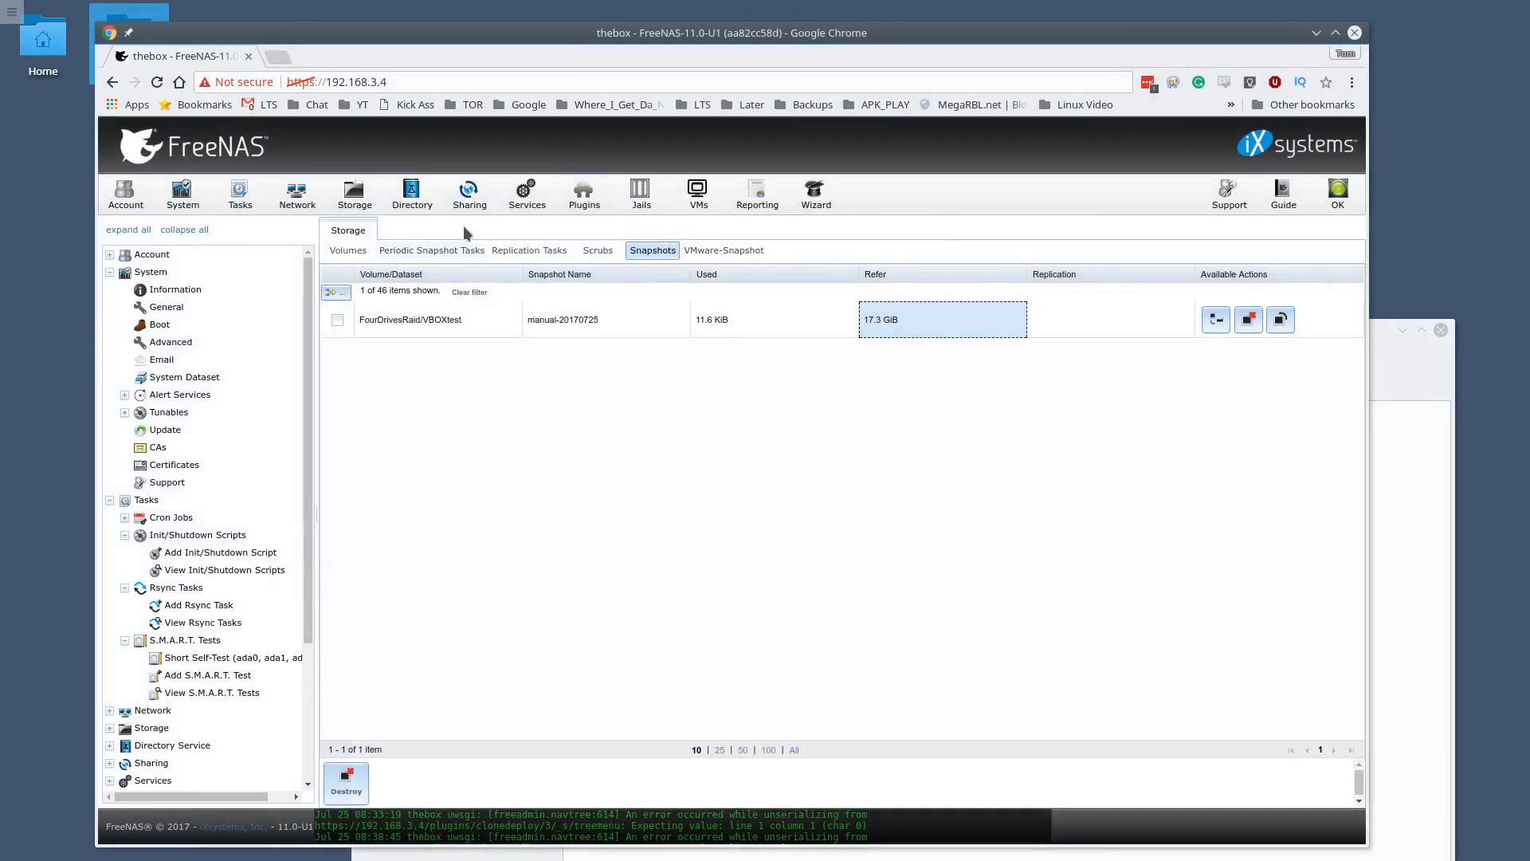
left_click(368, 252)
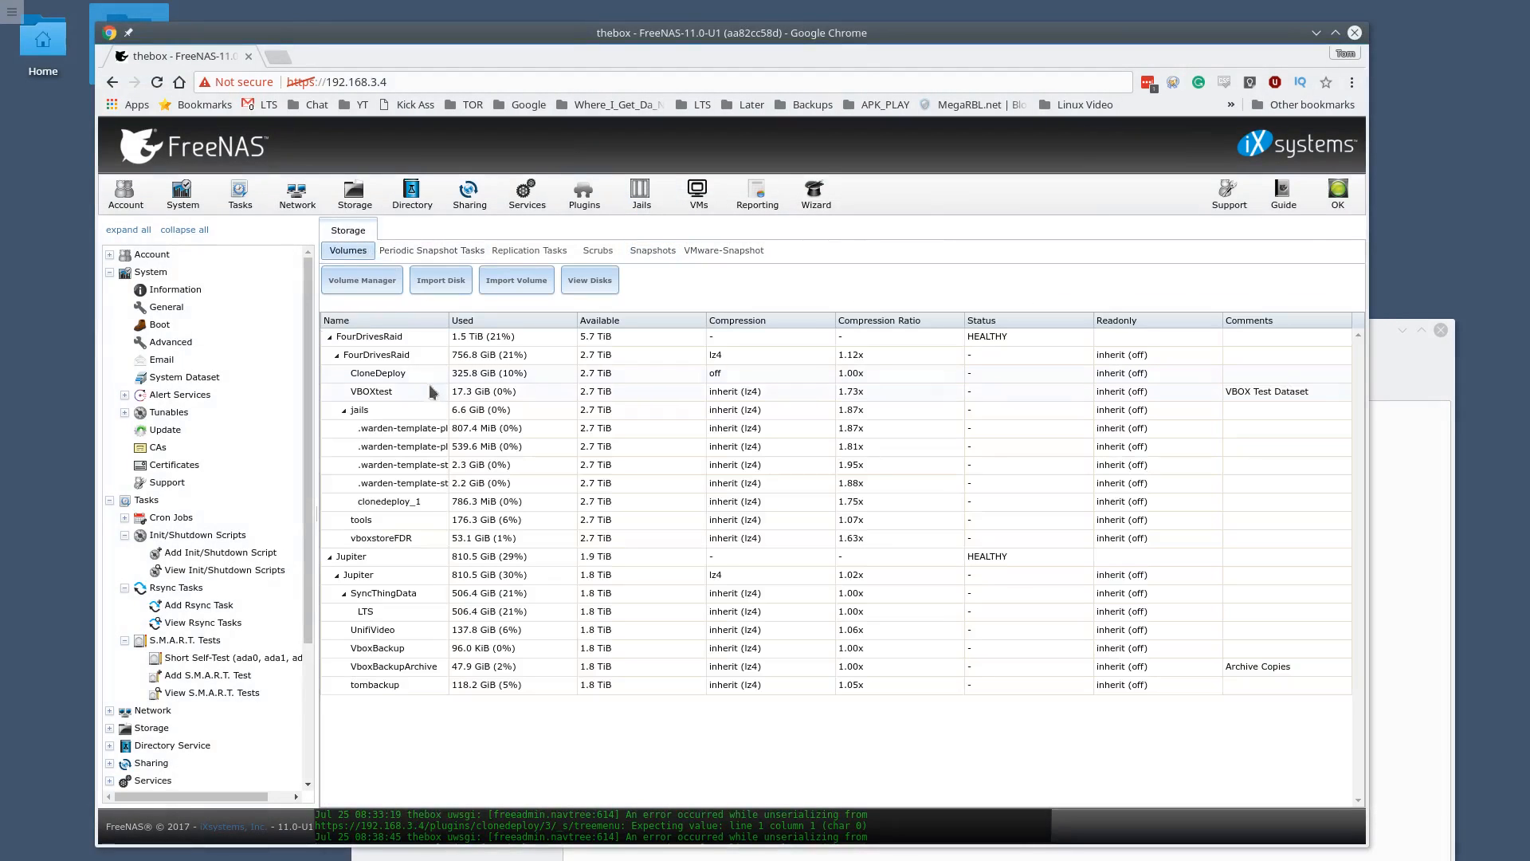
left_click(408, 391)
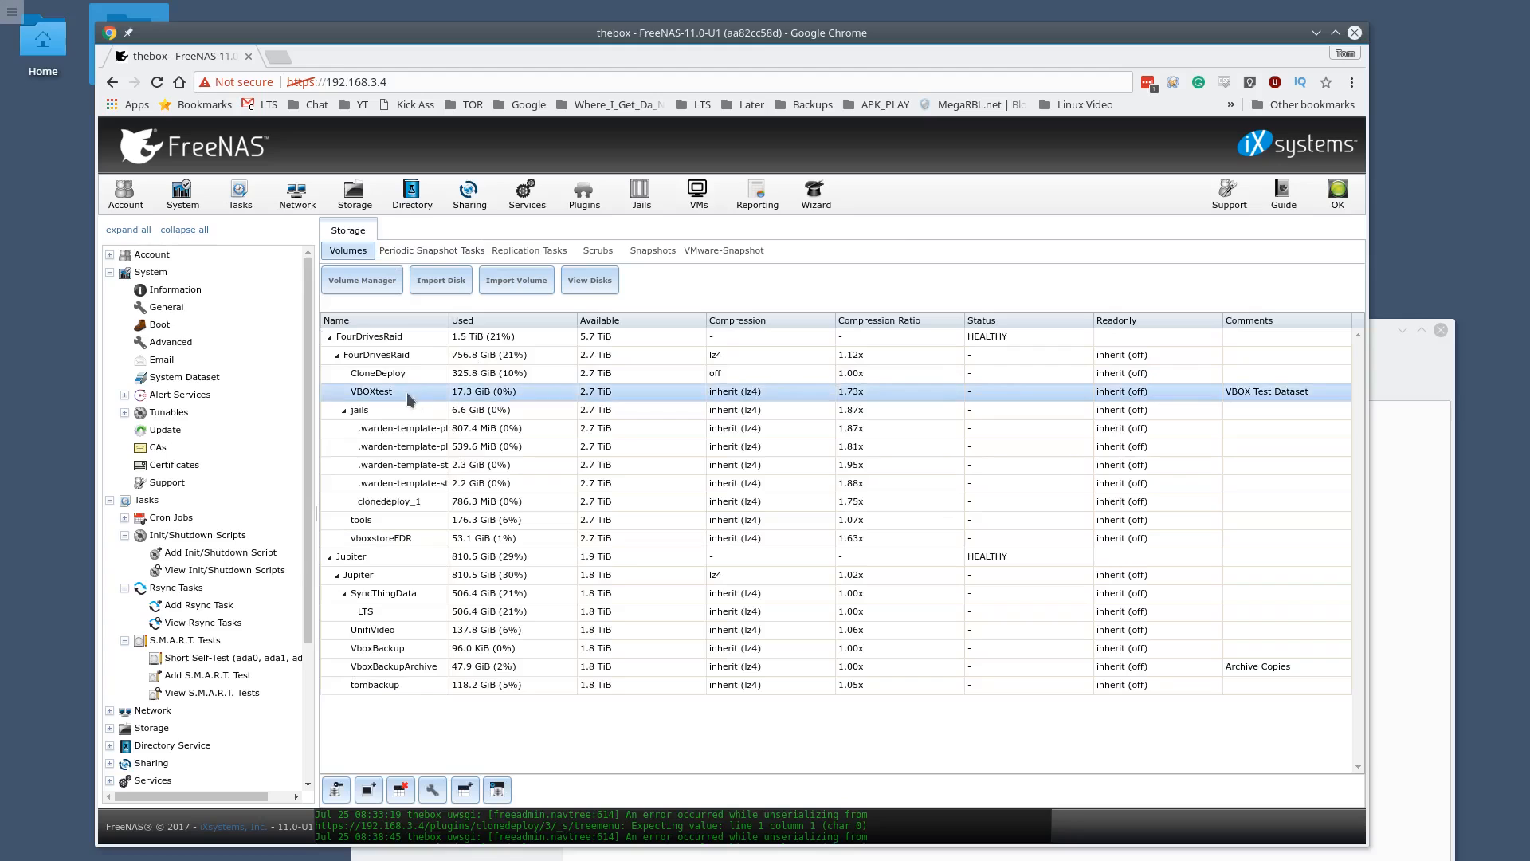
left_click(415, 252)
left_click(354, 252)
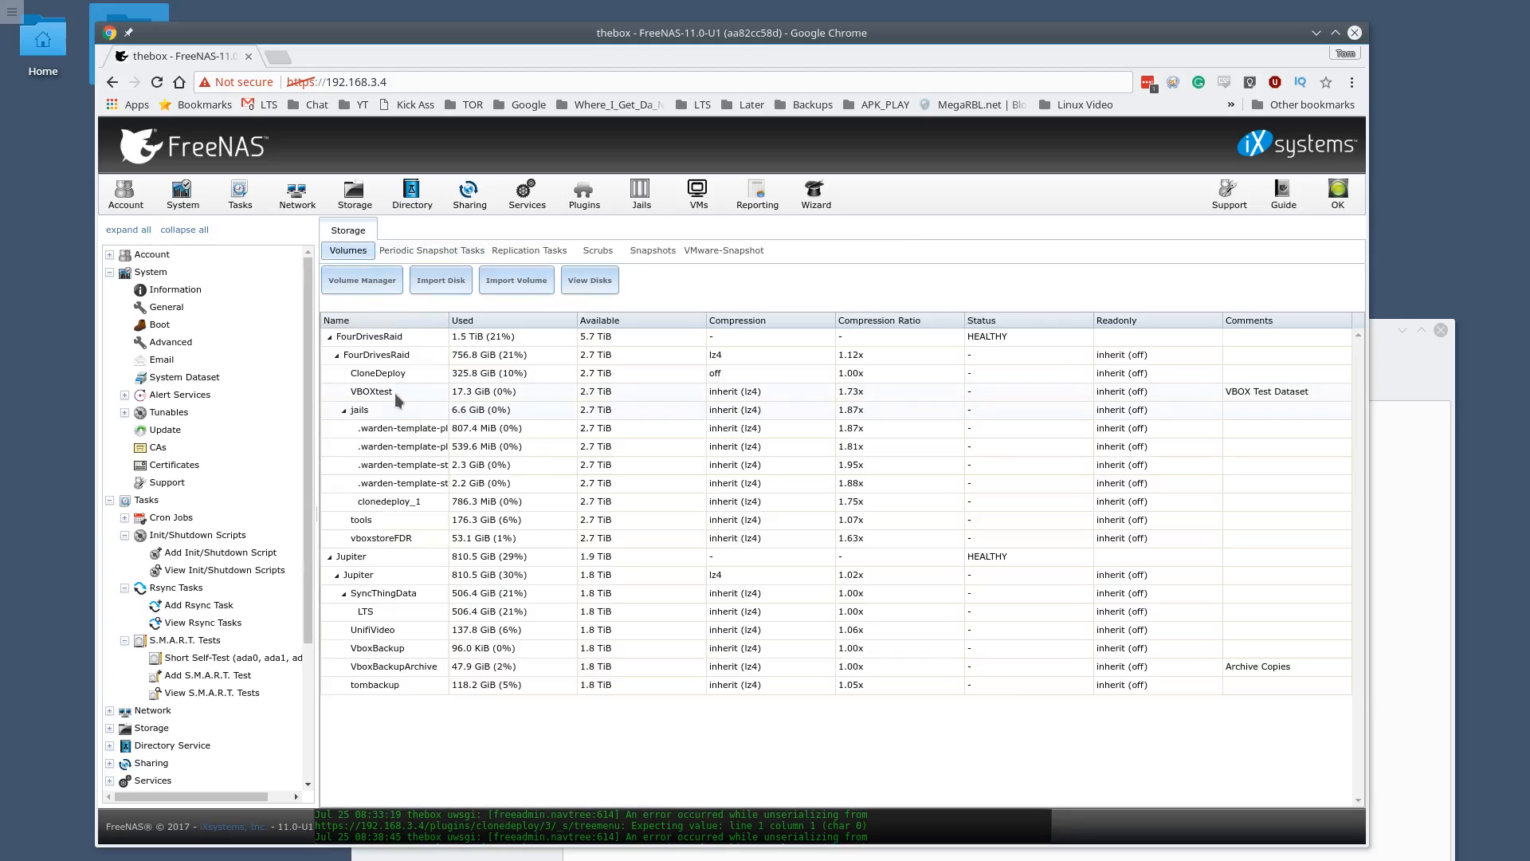
left_click(394, 392)
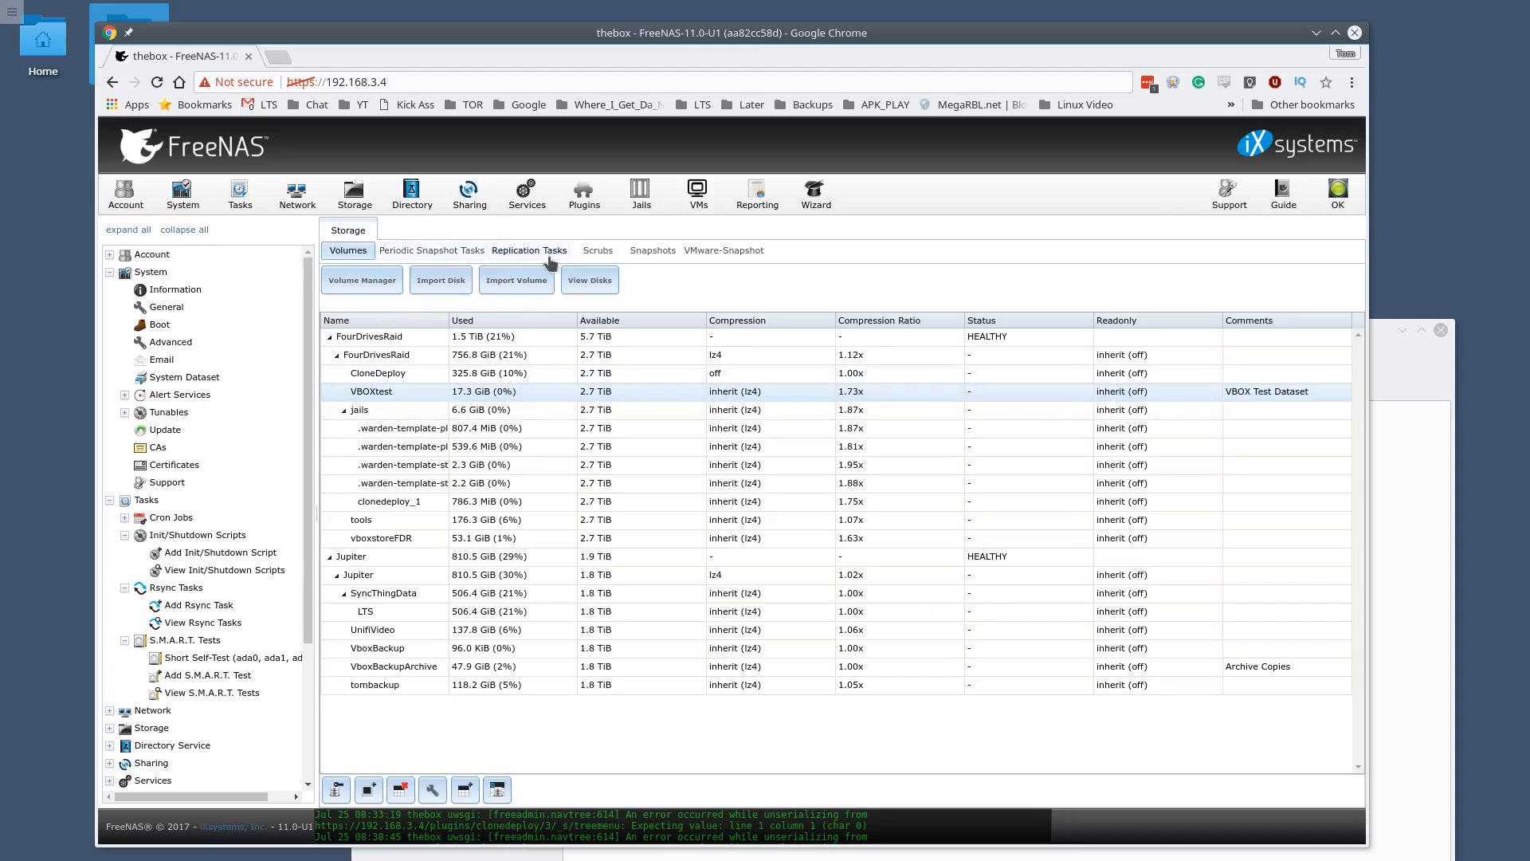
Filter snapshots by 'test' to view manual-20170725, then return to the volumes list.
left_click(653, 252)
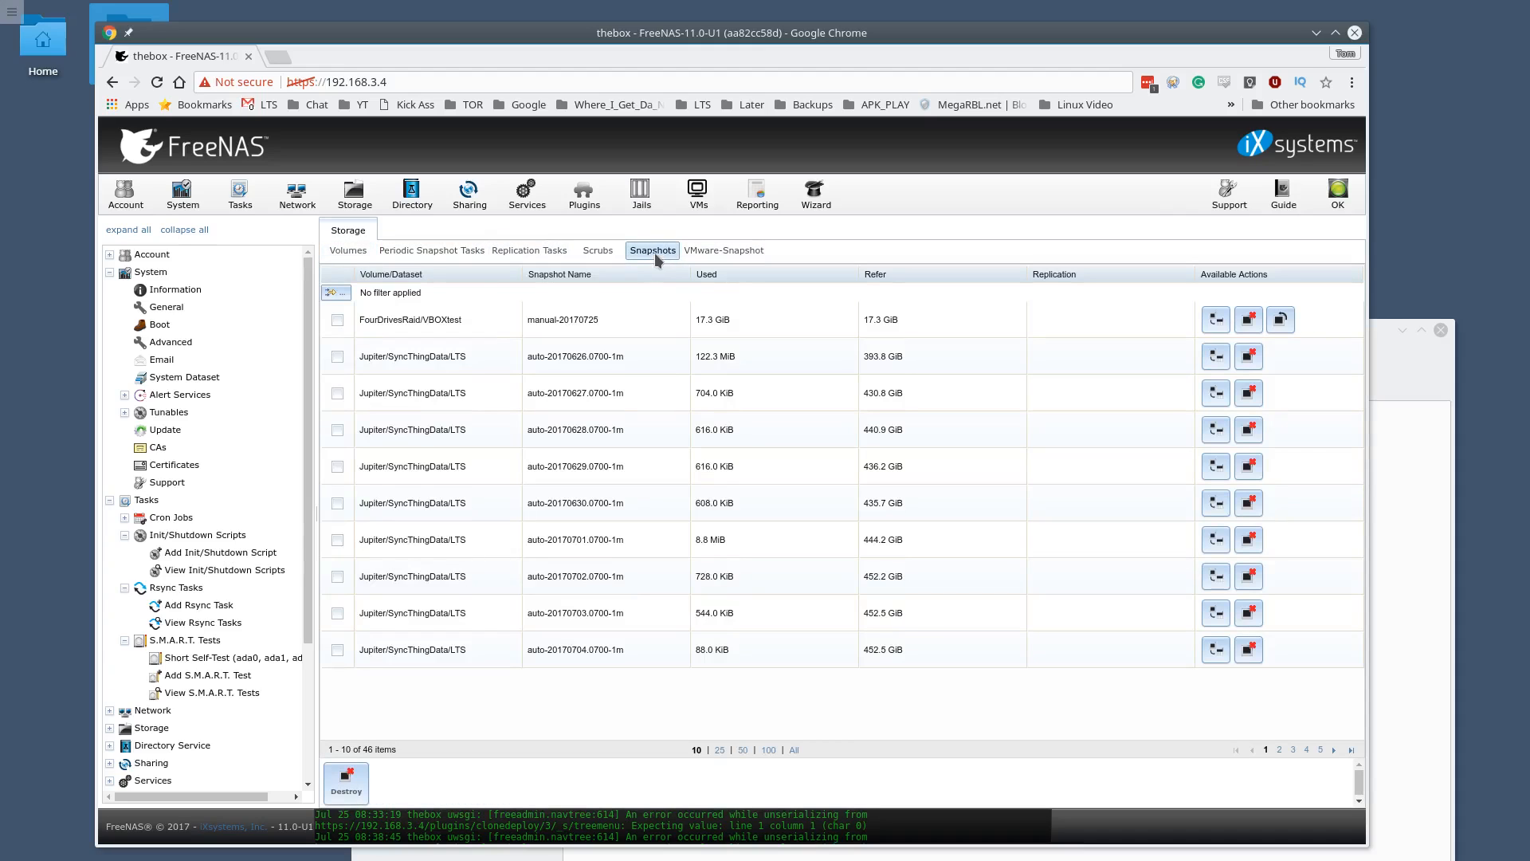
left_click(457, 298)
type("t")
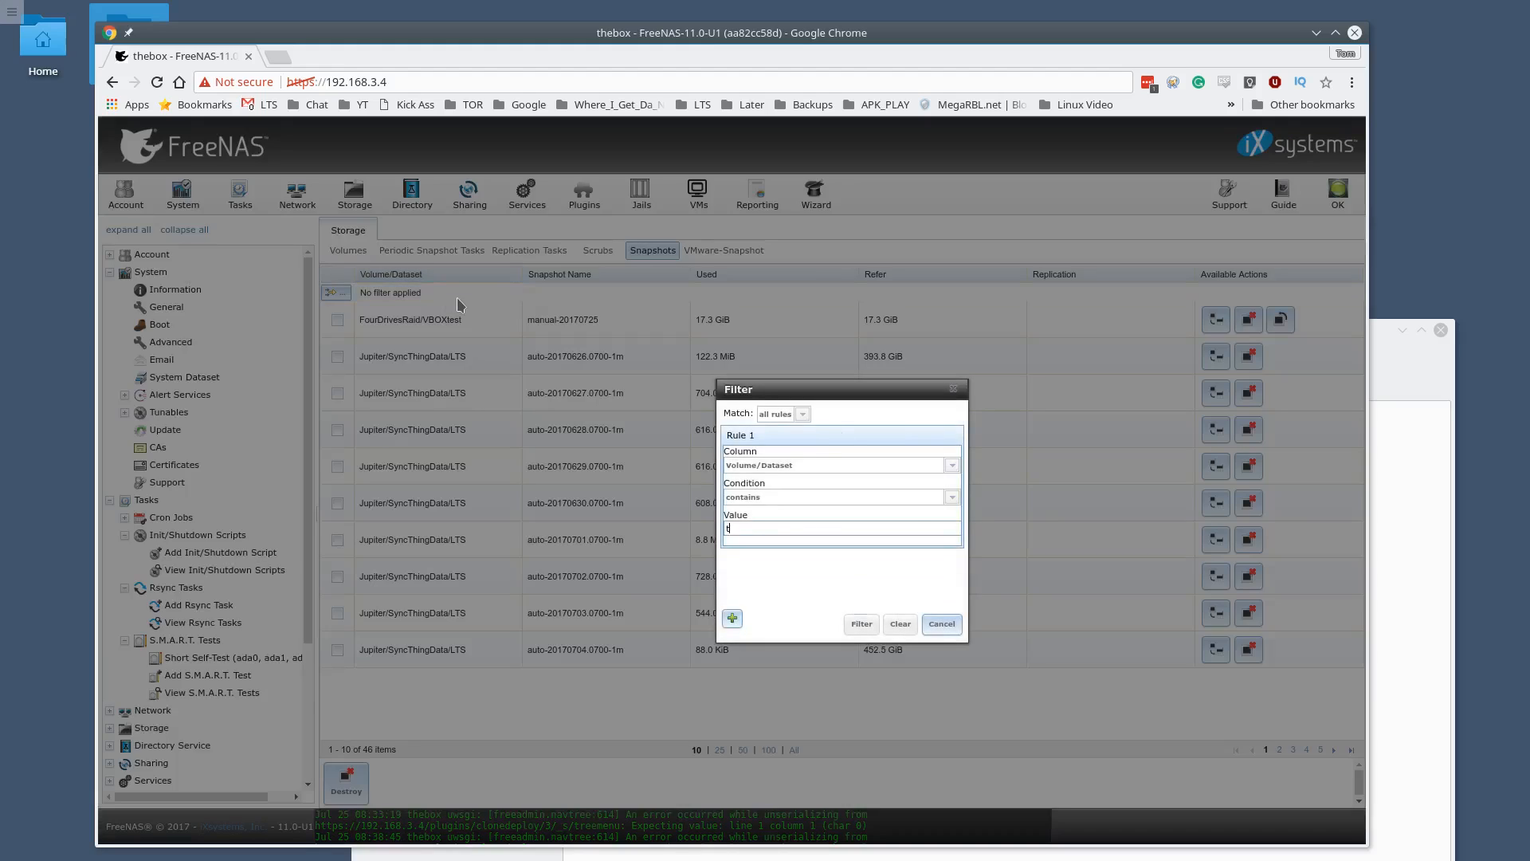
type("est")
key("Return")
left_click(689, 332)
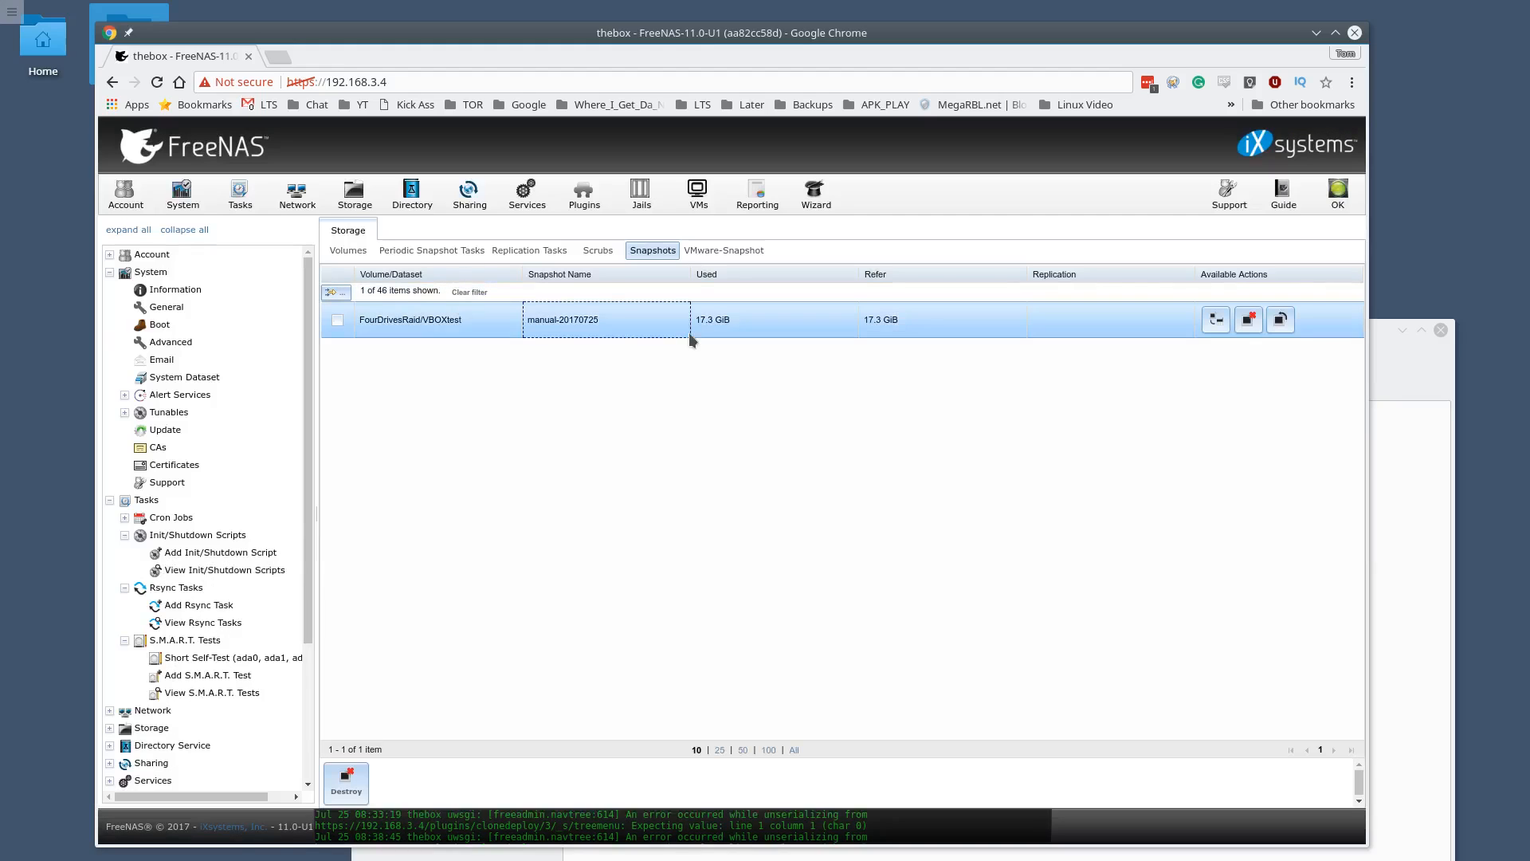
left_click(864, 329)
left_click(348, 250)
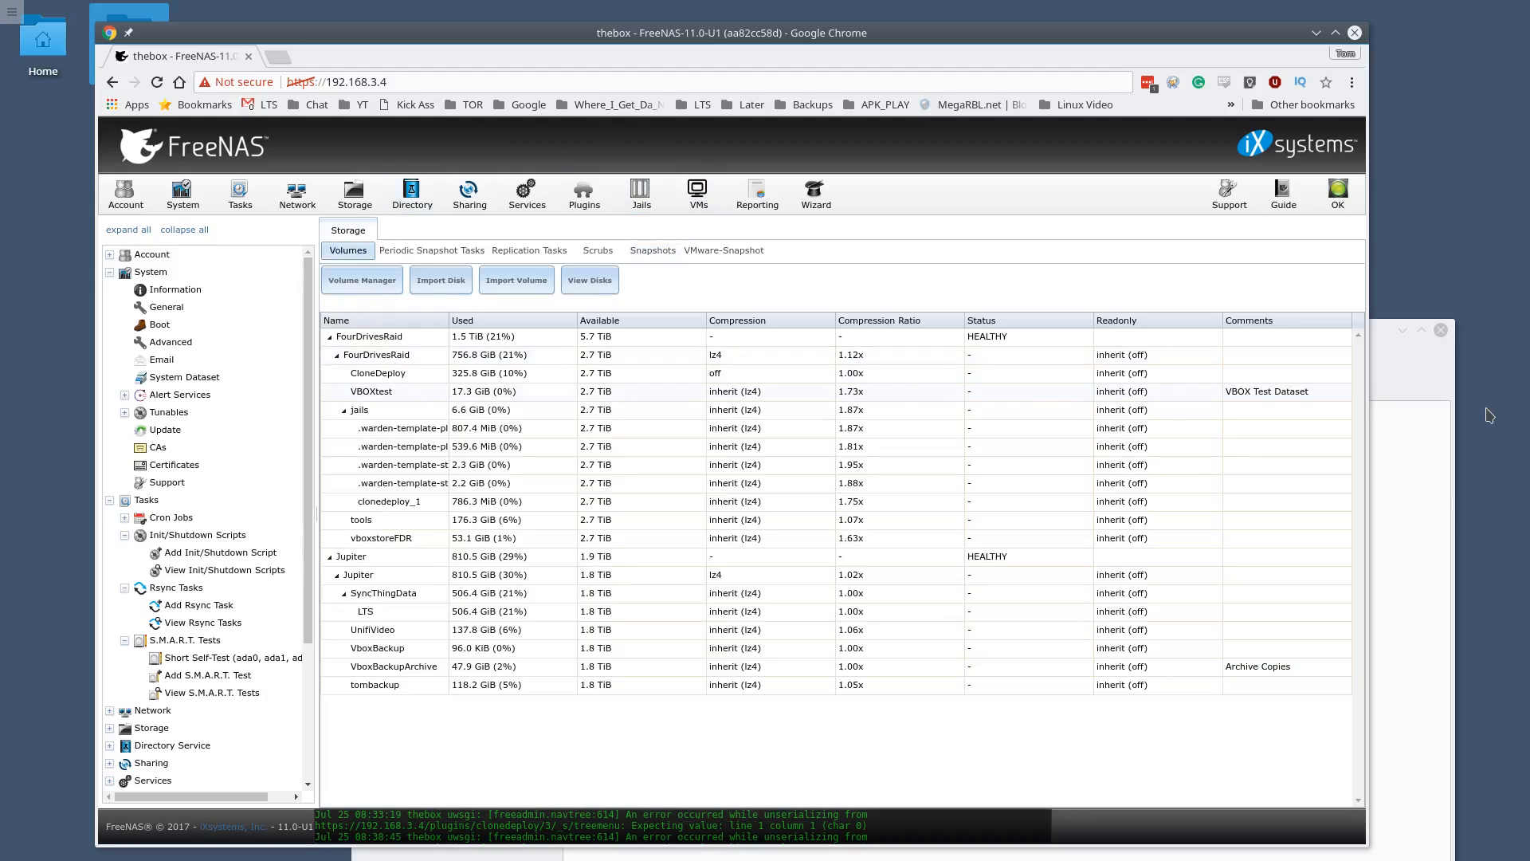
left_click(1441, 497)
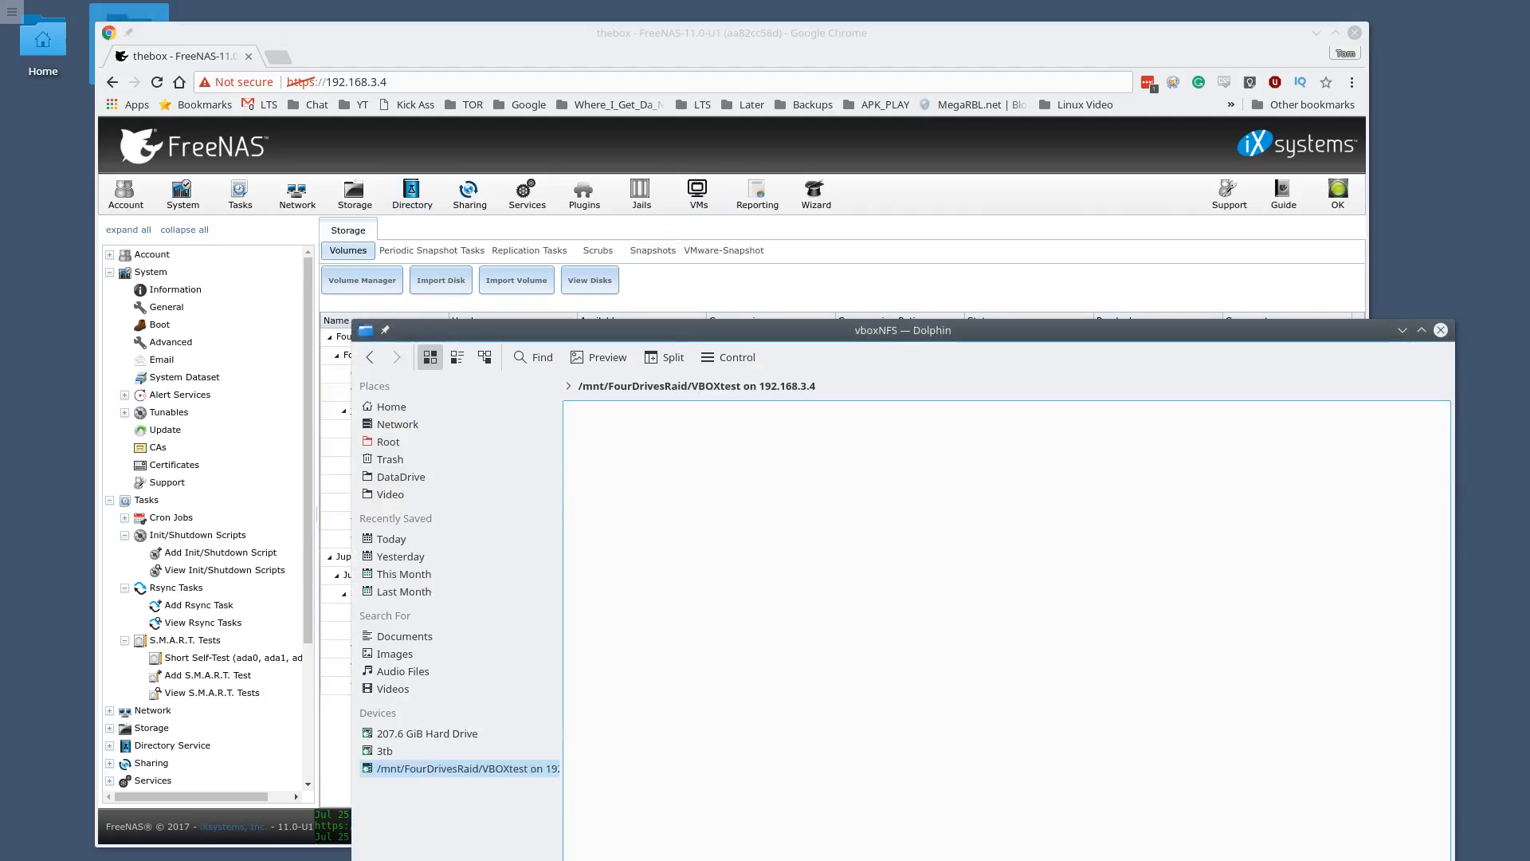
Paste the VLOG_Thursday_June_22_2017 folder into the share and verify it holds 4.4 GiB in 3 files.
right_click(785, 484)
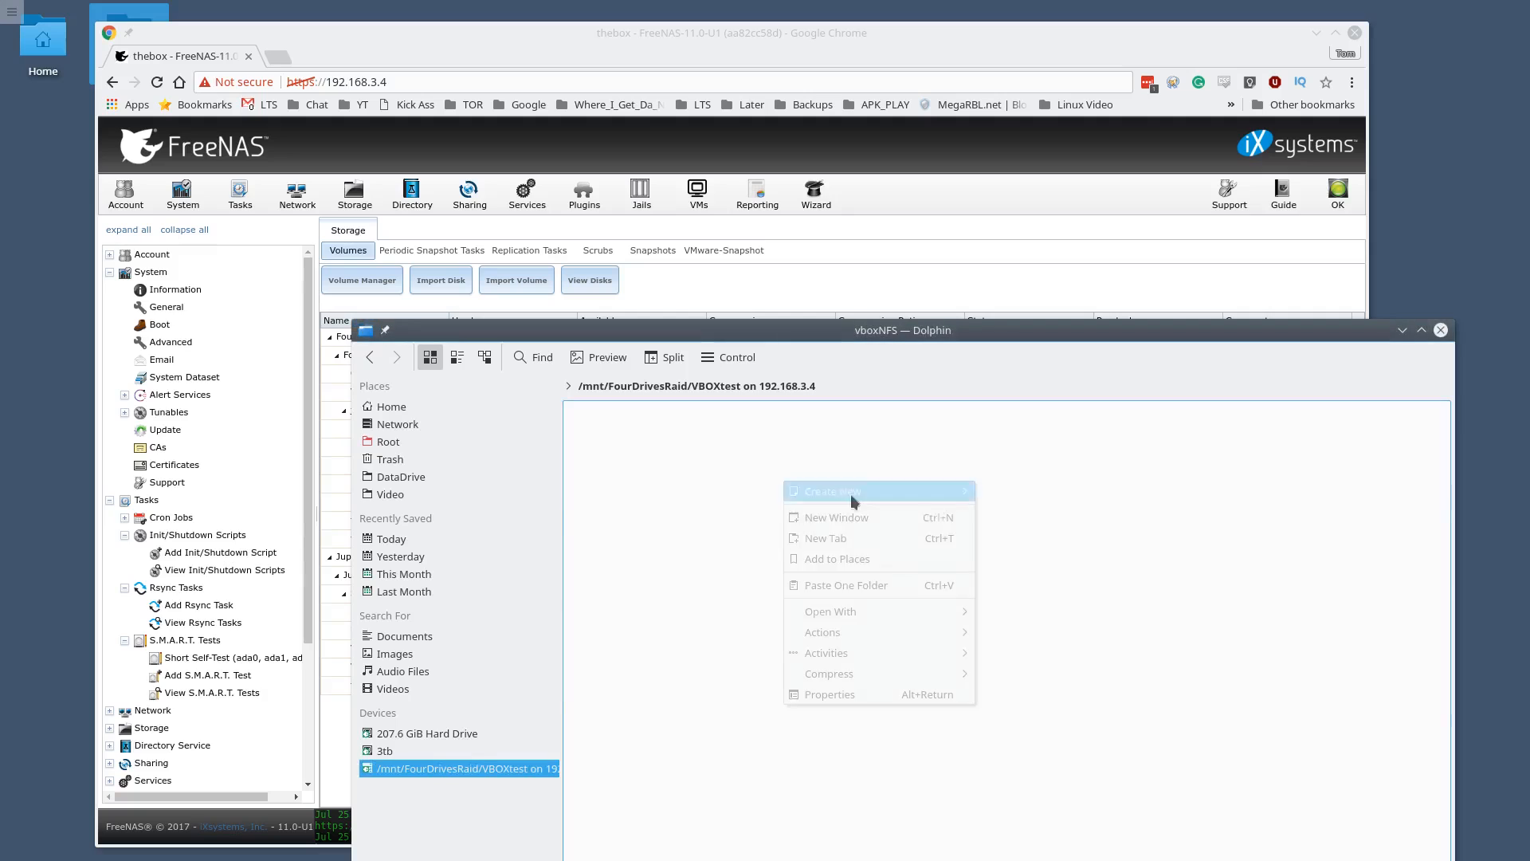
left_click(898, 590)
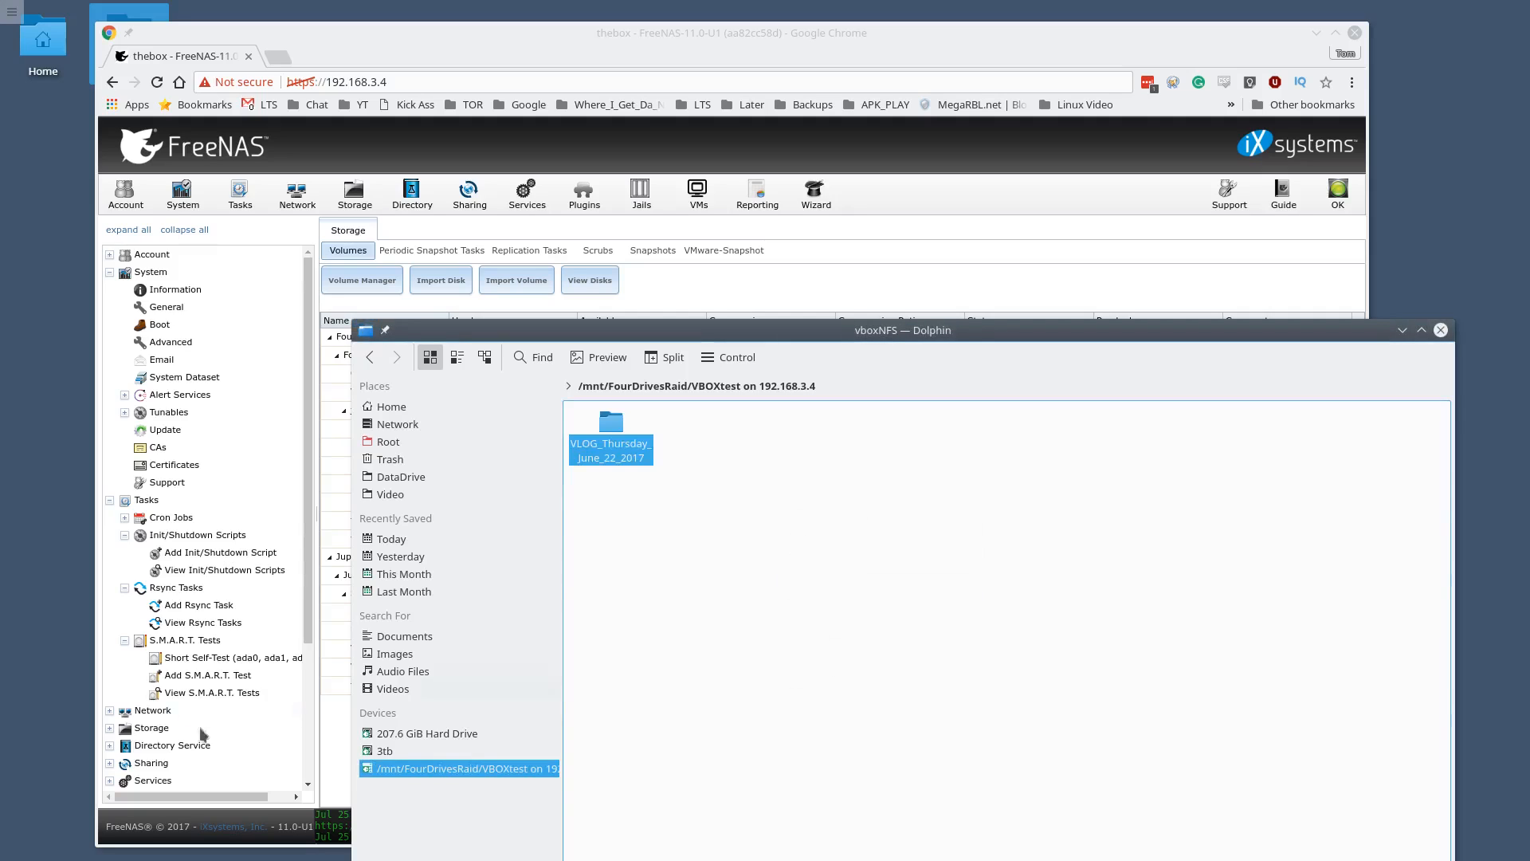
right_click(600, 451)
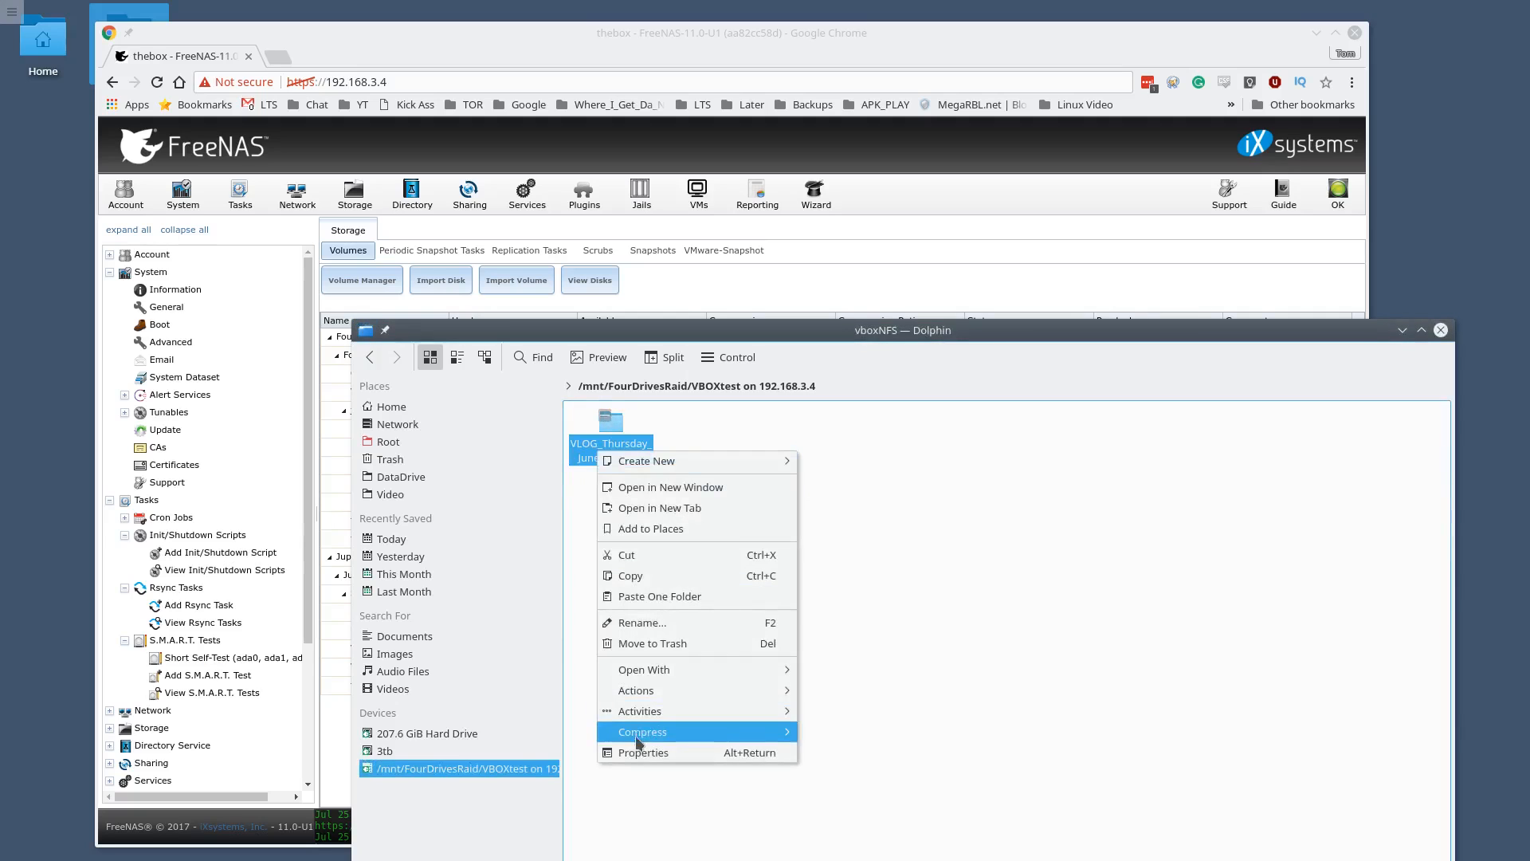
left_click(646, 754)
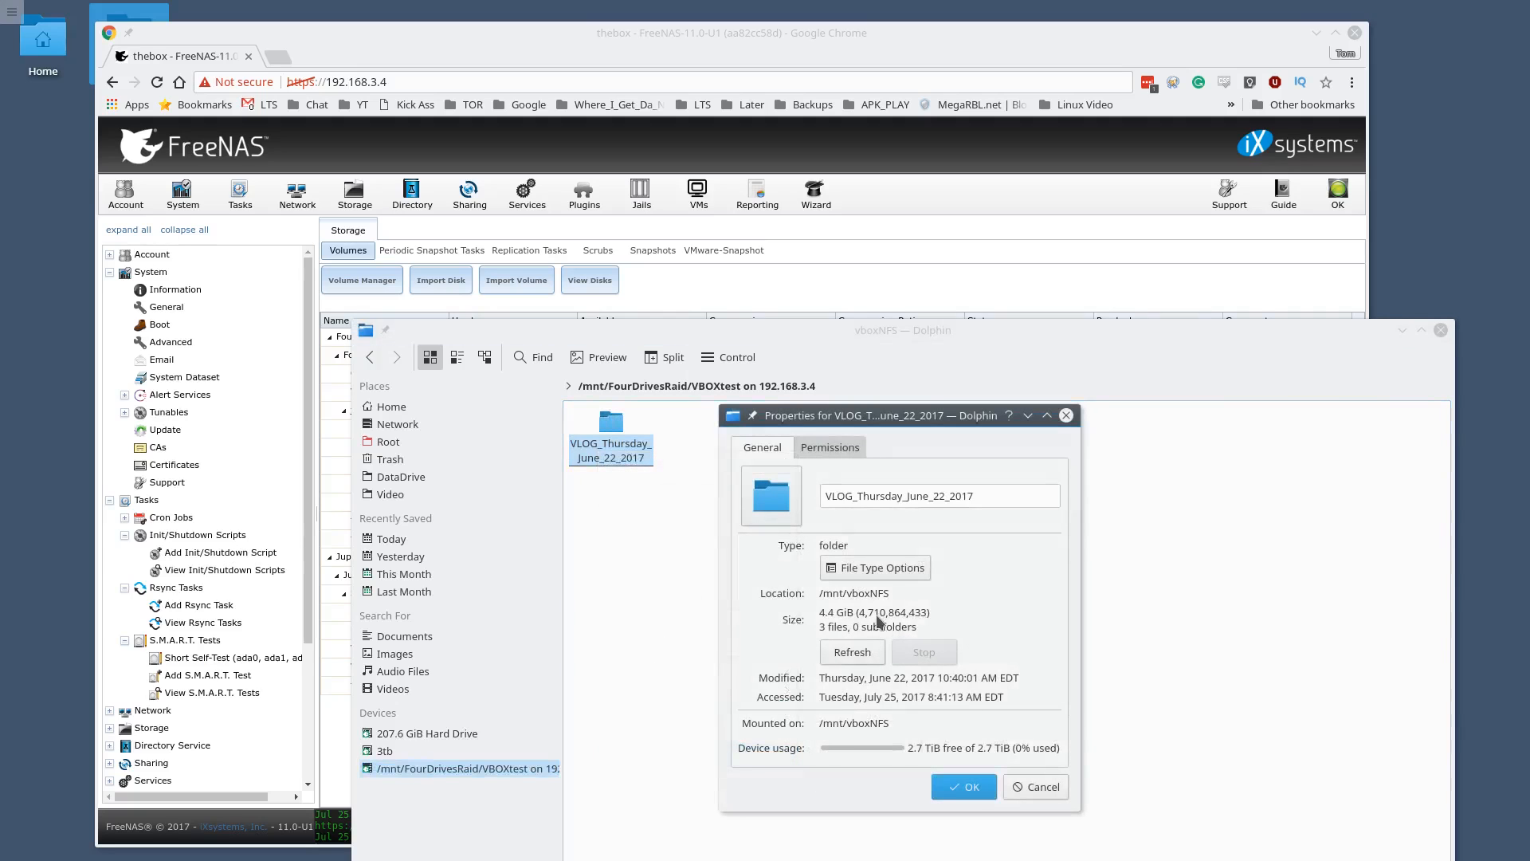
left_click(1066, 415)
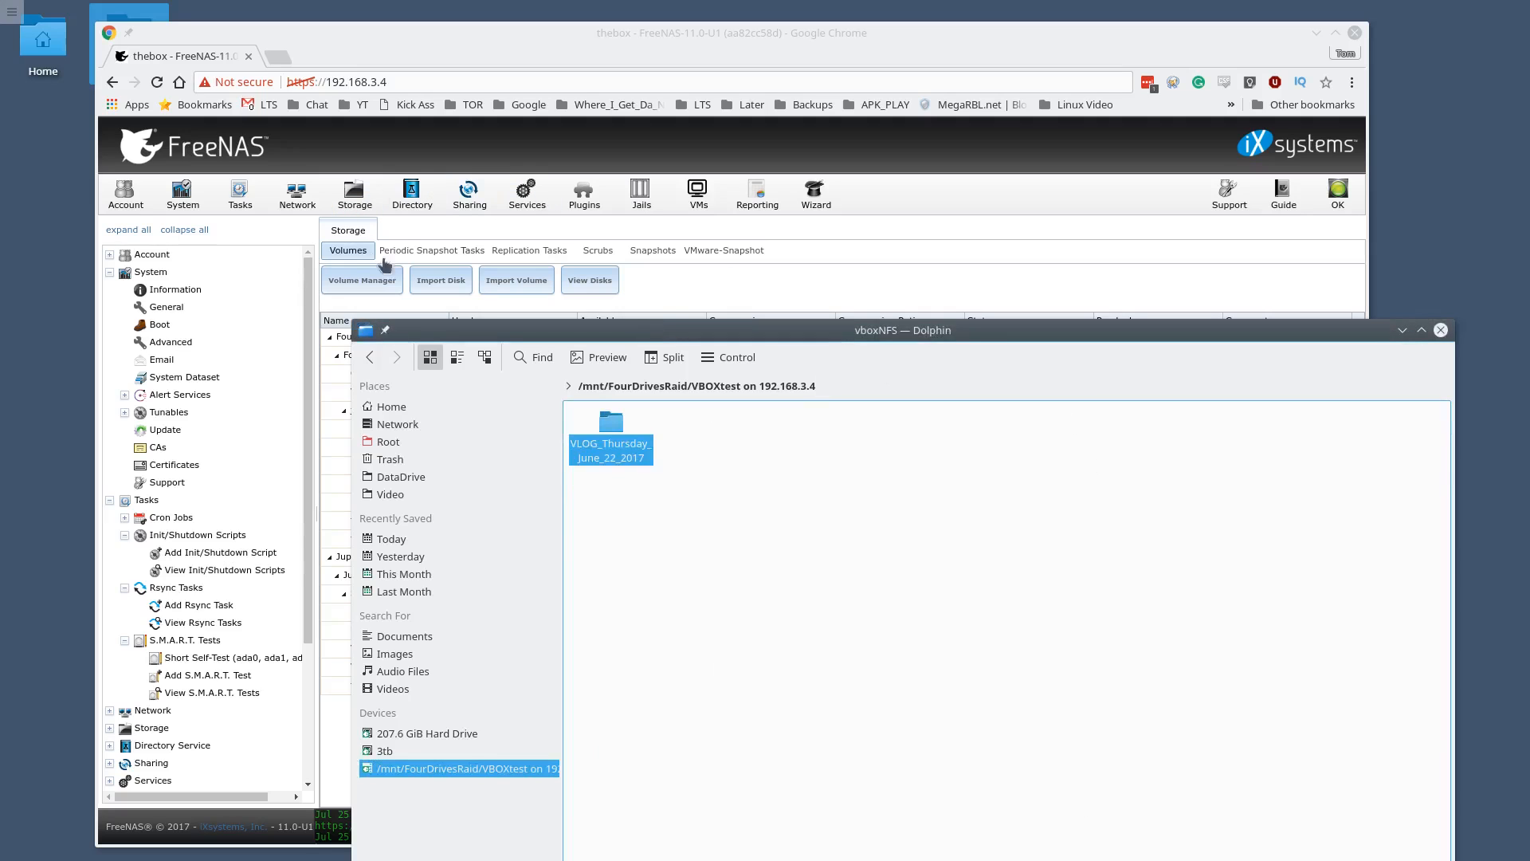
Check VBOXtest uses 21.7 GiB, then filter snapshots by 'test' to show manual-20170725 at 17.3 GiB.
left_click(375, 211)
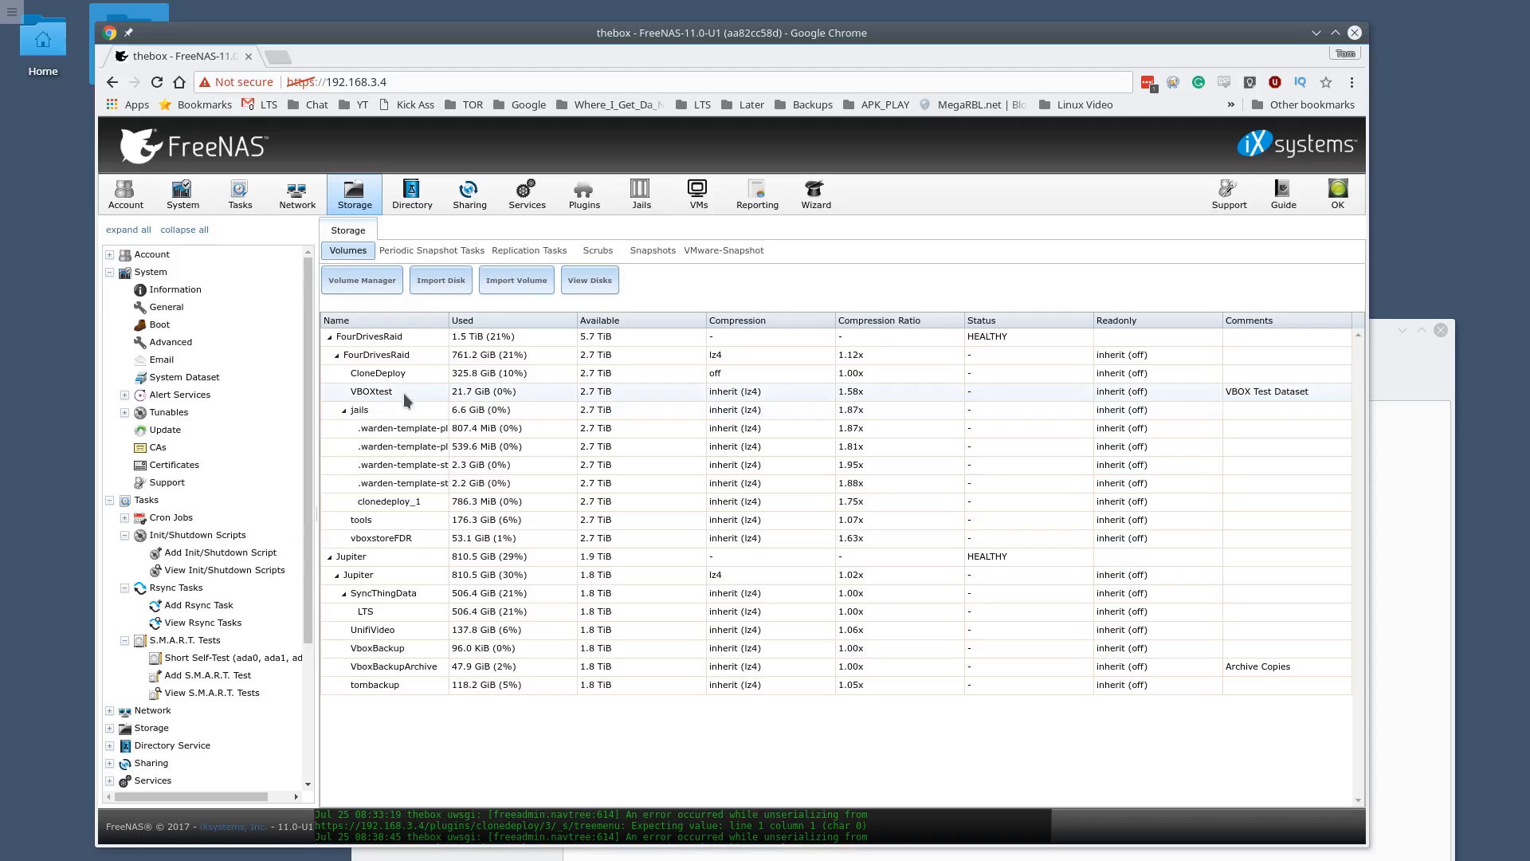
left_click(403, 394)
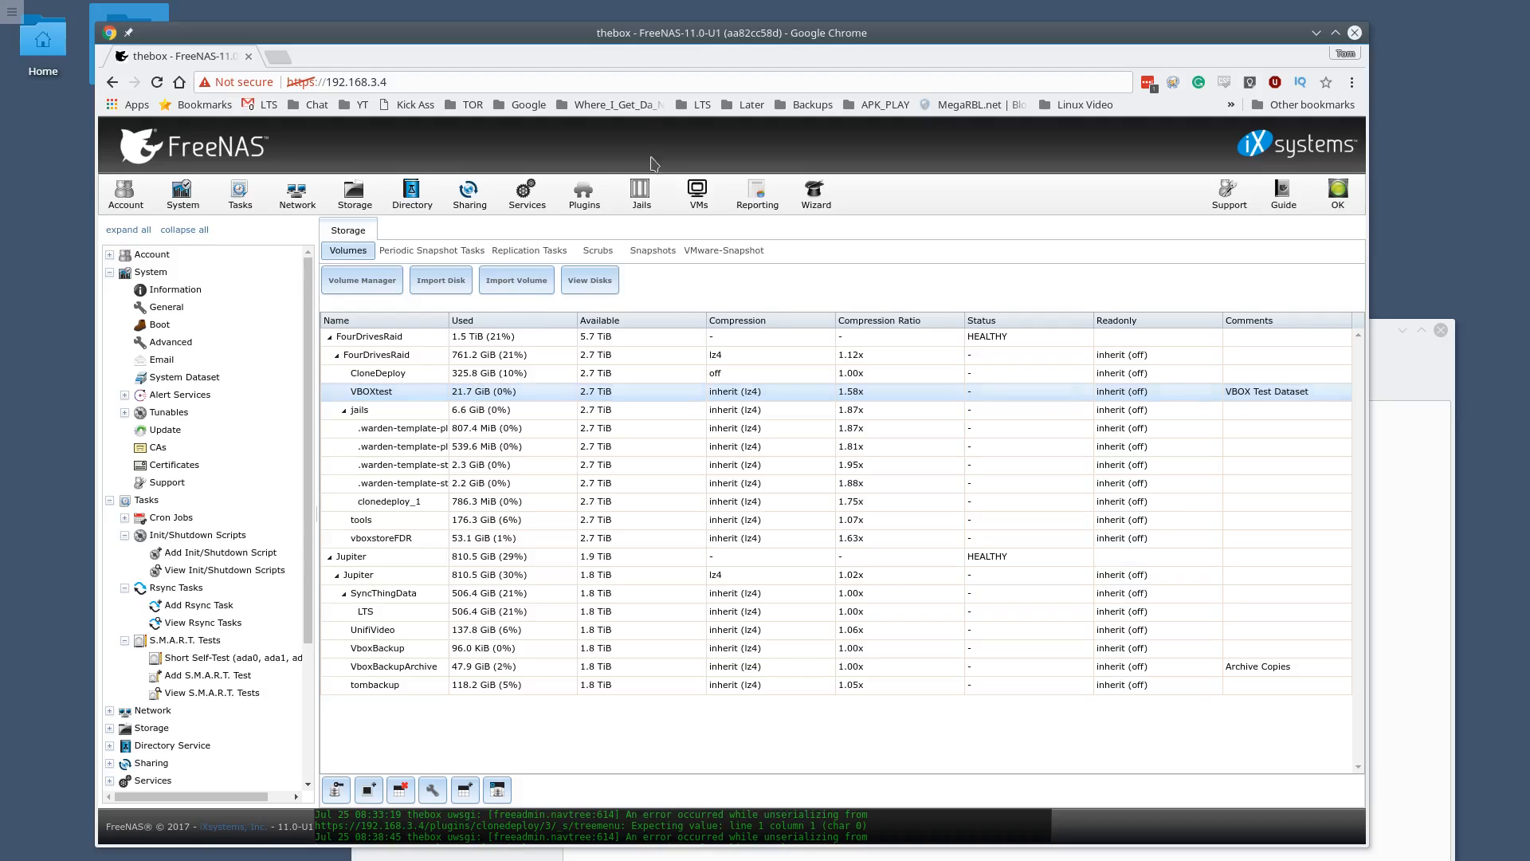
left_click(635, 252)
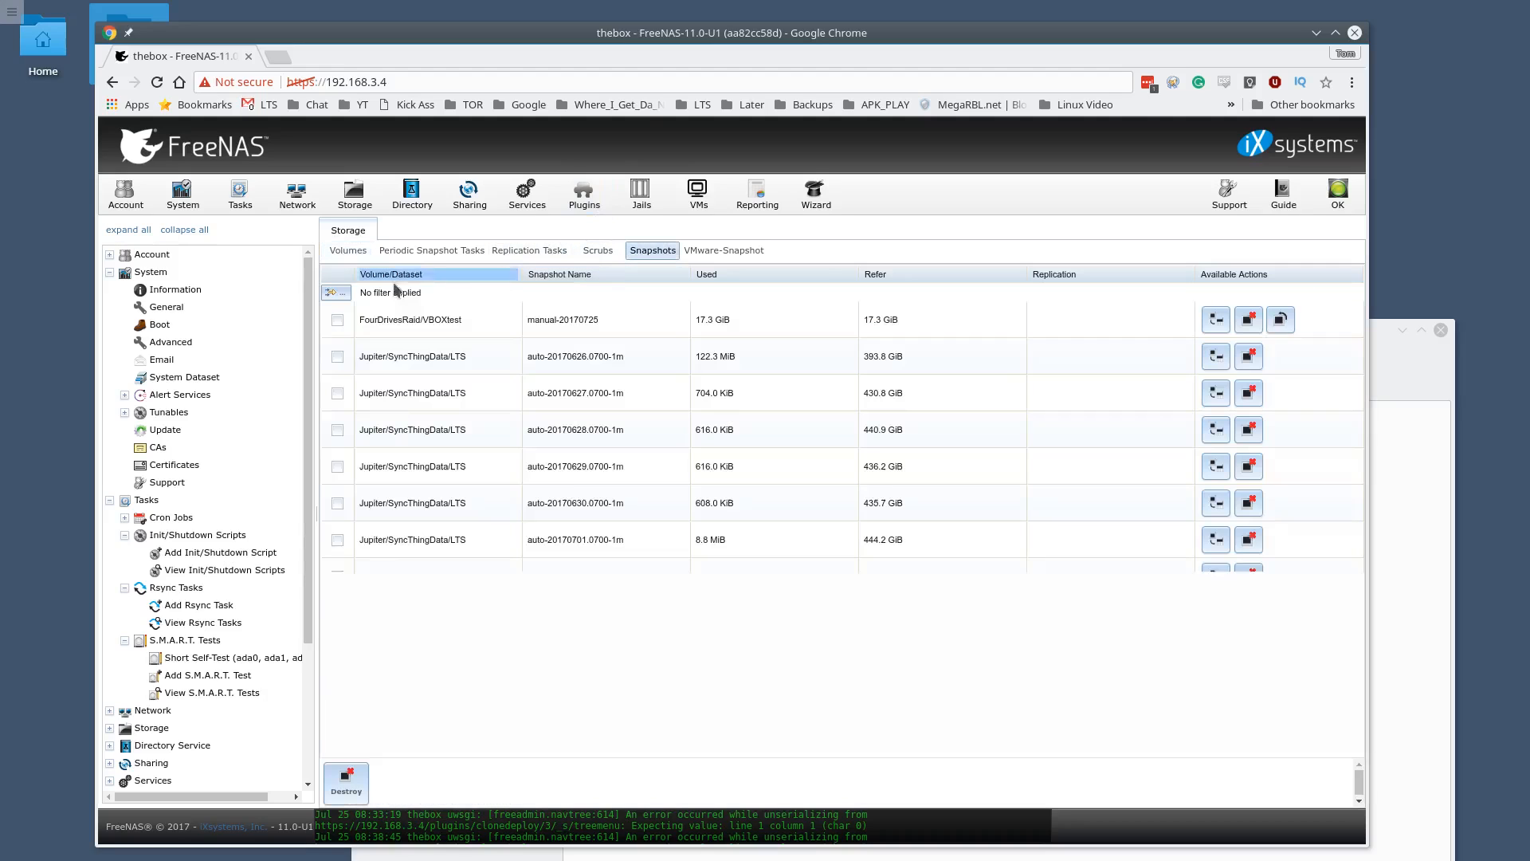
left_click(403, 291)
type("test")
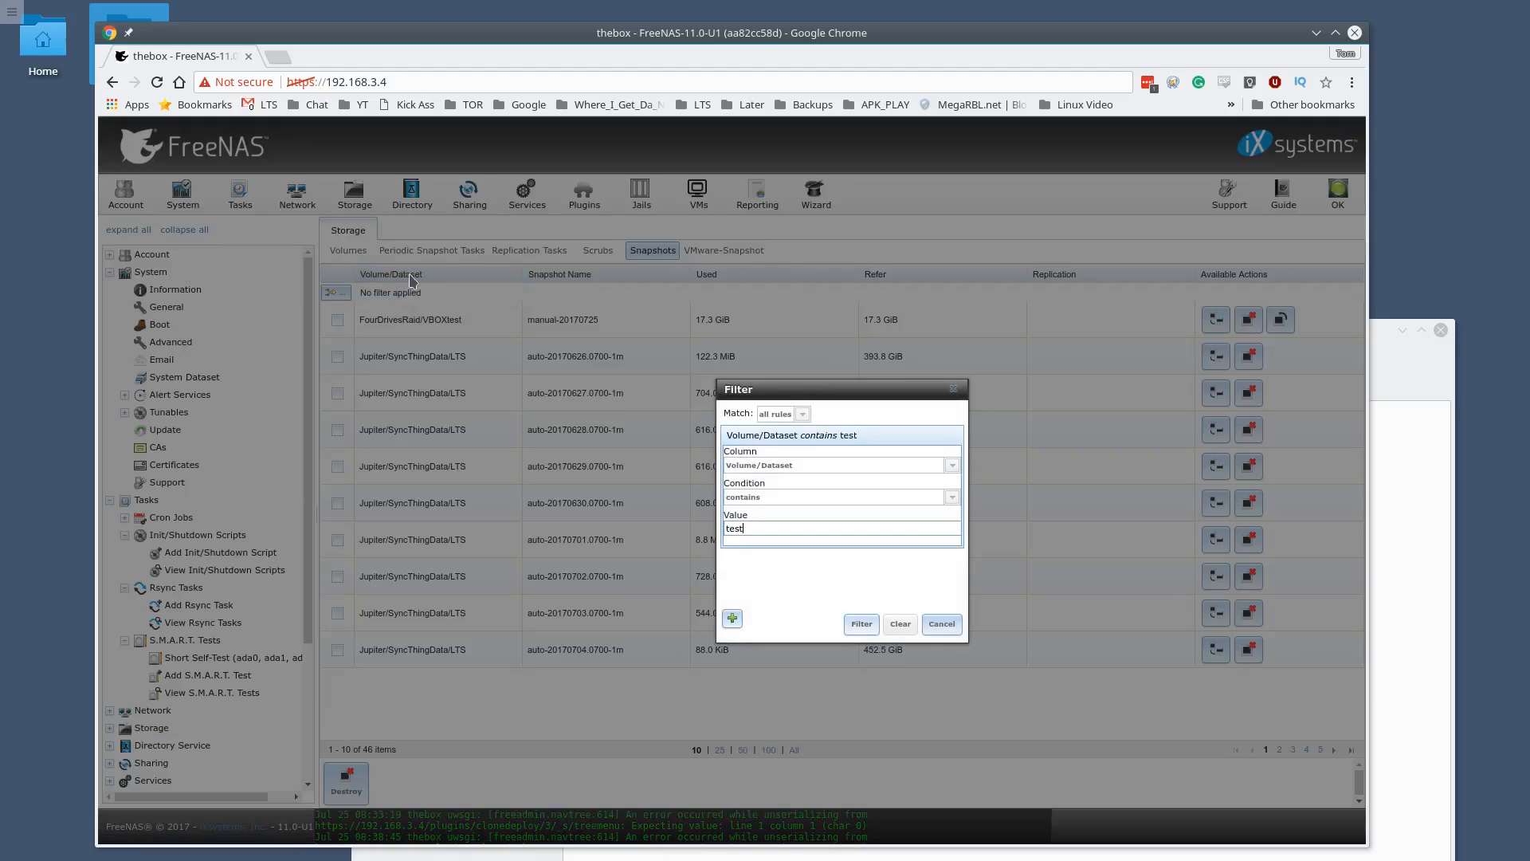
key("Return")
left_click(645, 327)
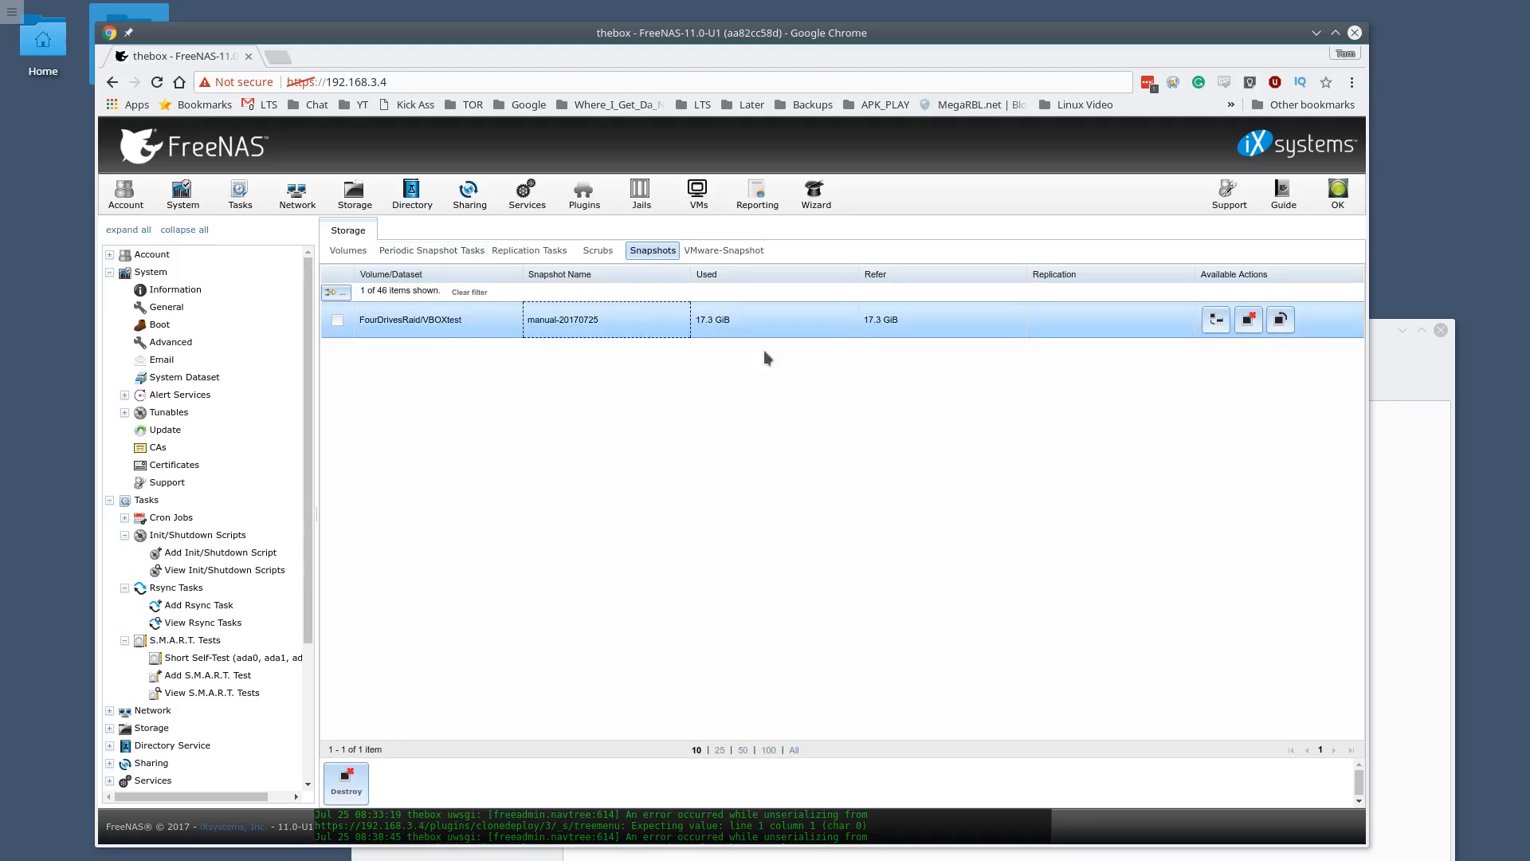
left_click(964, 326)
Rearrange the Dolphin and browser windows and reselect VBOXtest in the volumes list.
left_click(1398, 546)
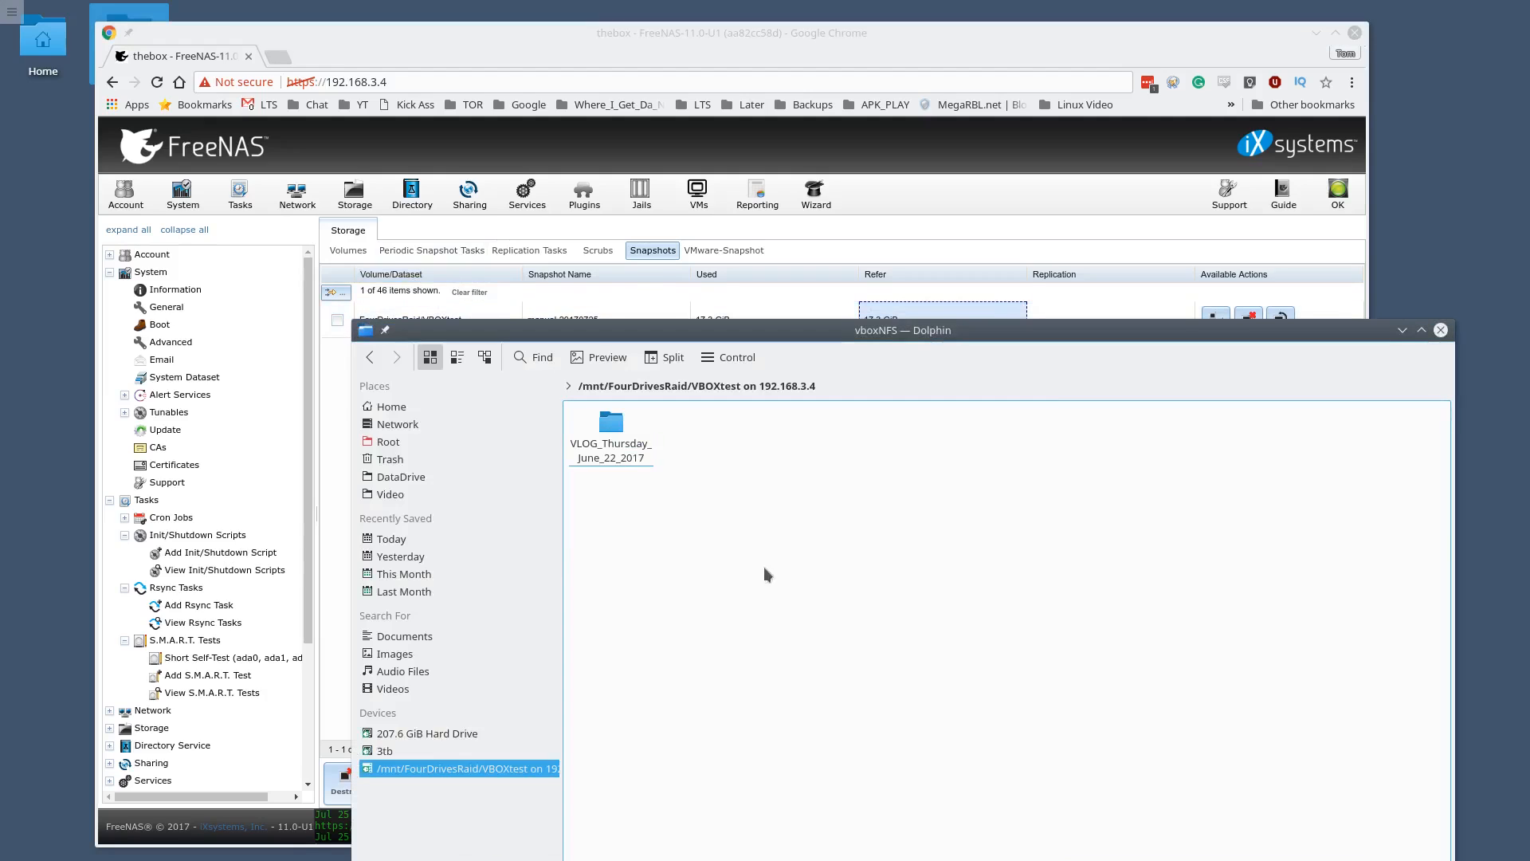
left_click_drag(894, 335, 793, 272)
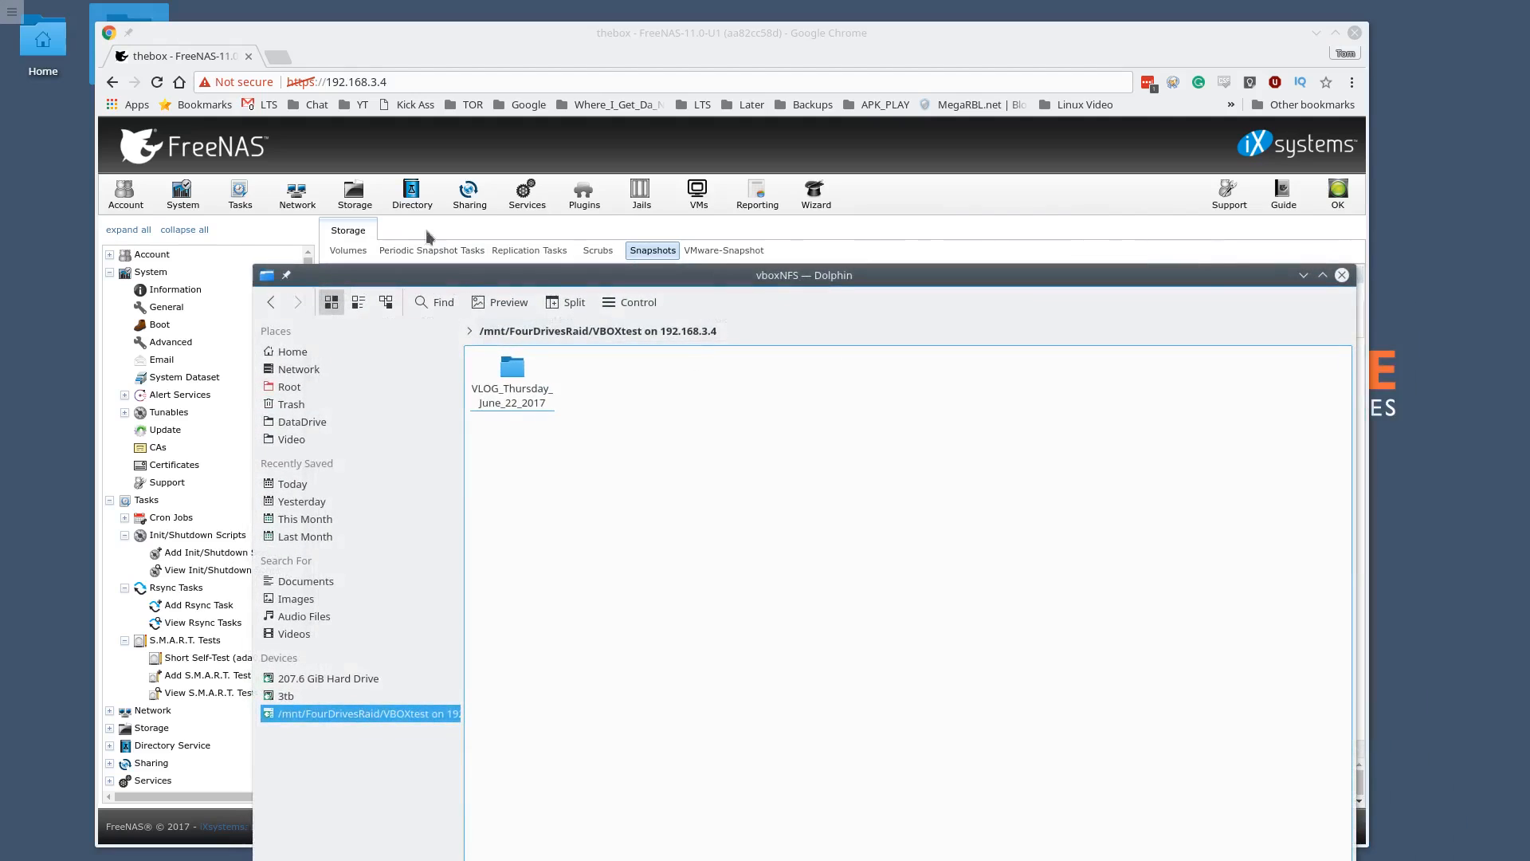
left_click(345, 247)
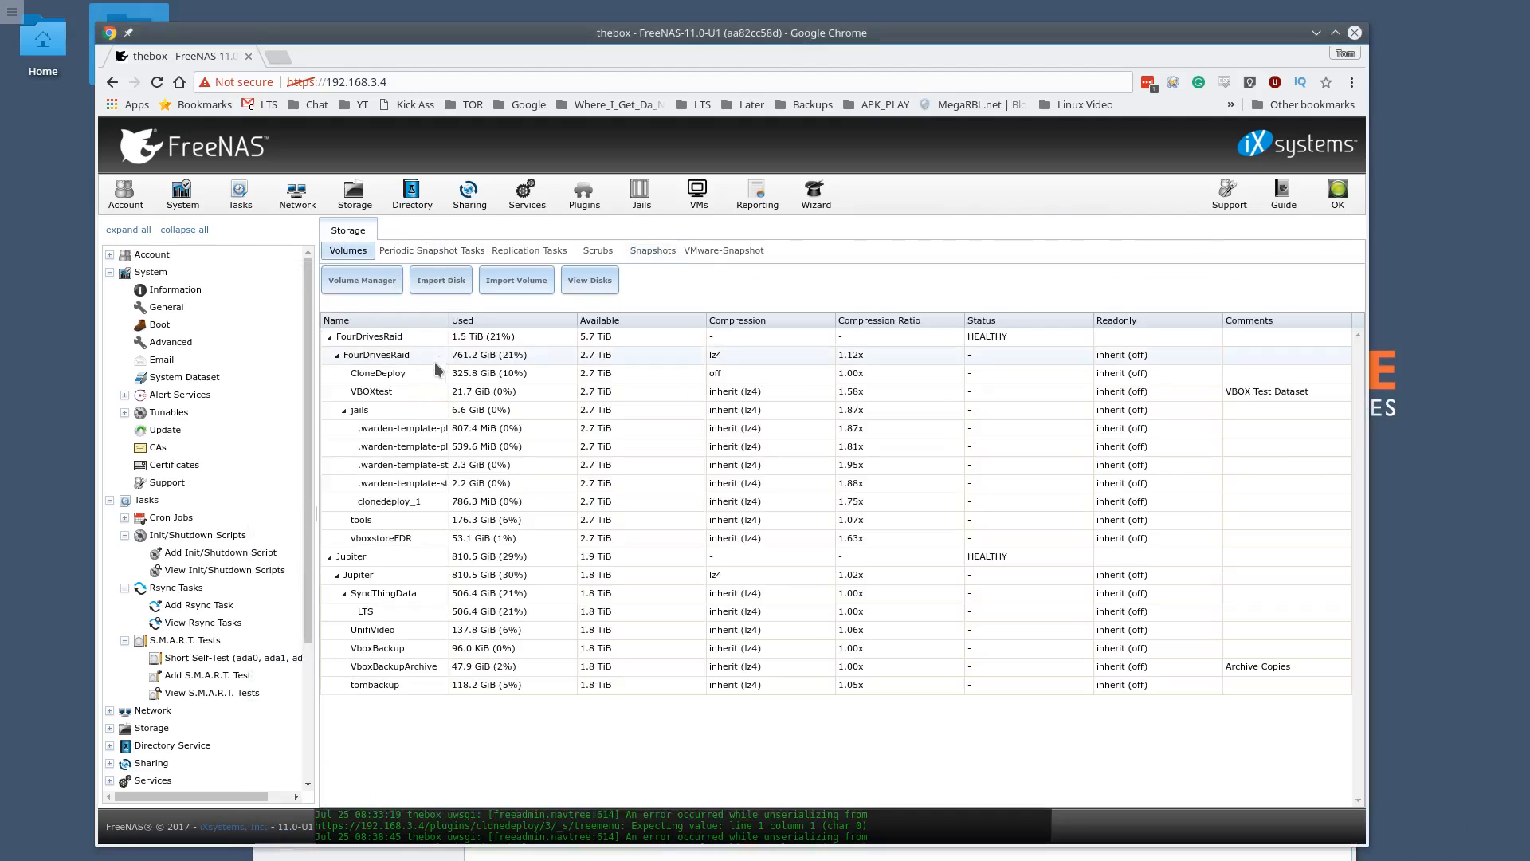
left_click(414, 394)
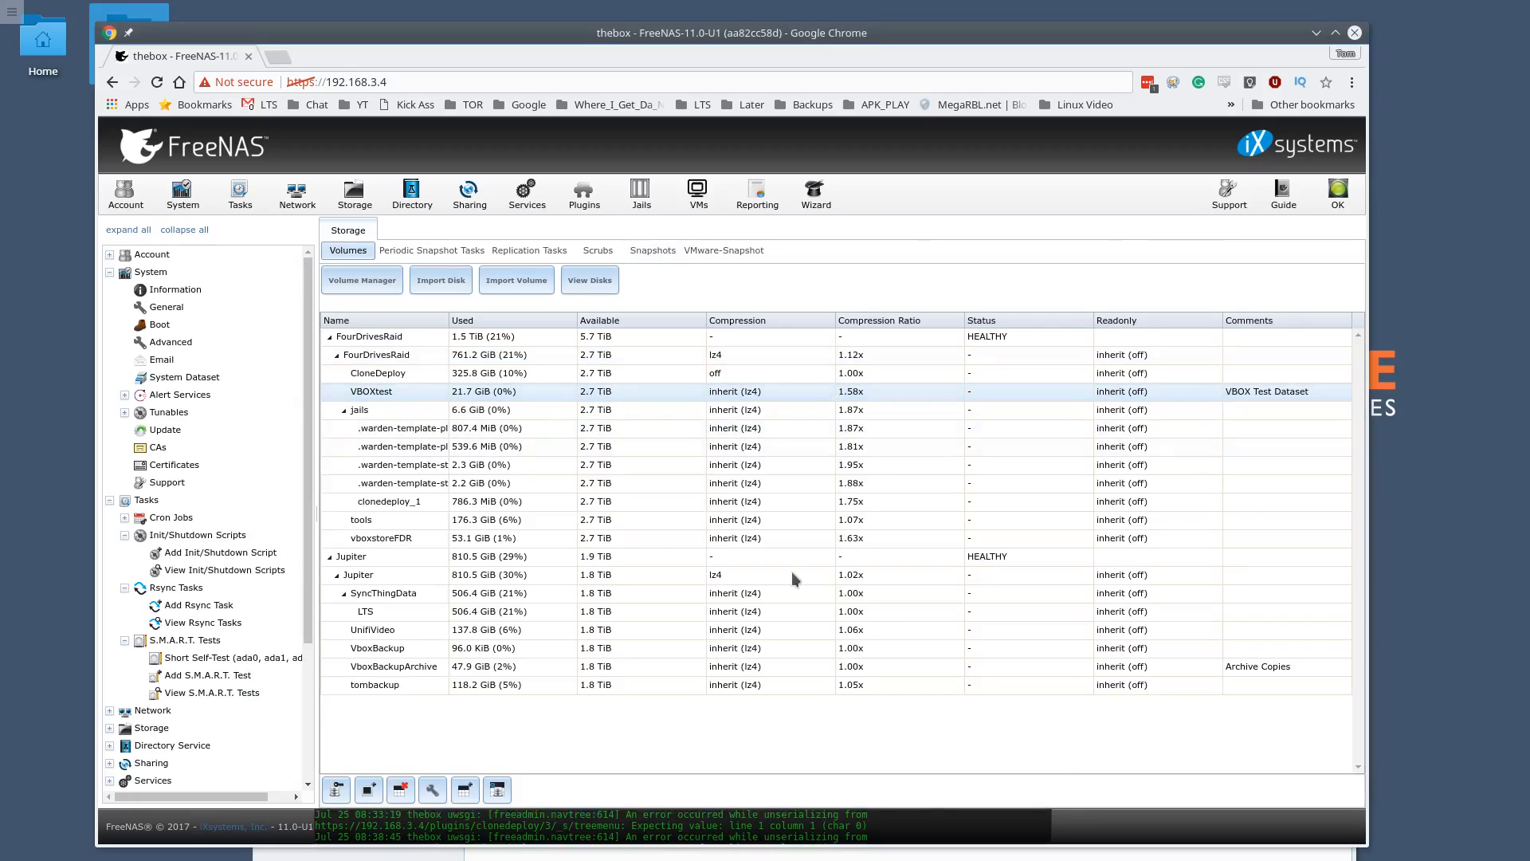
left_click_drag(847, 34, 775, 79)
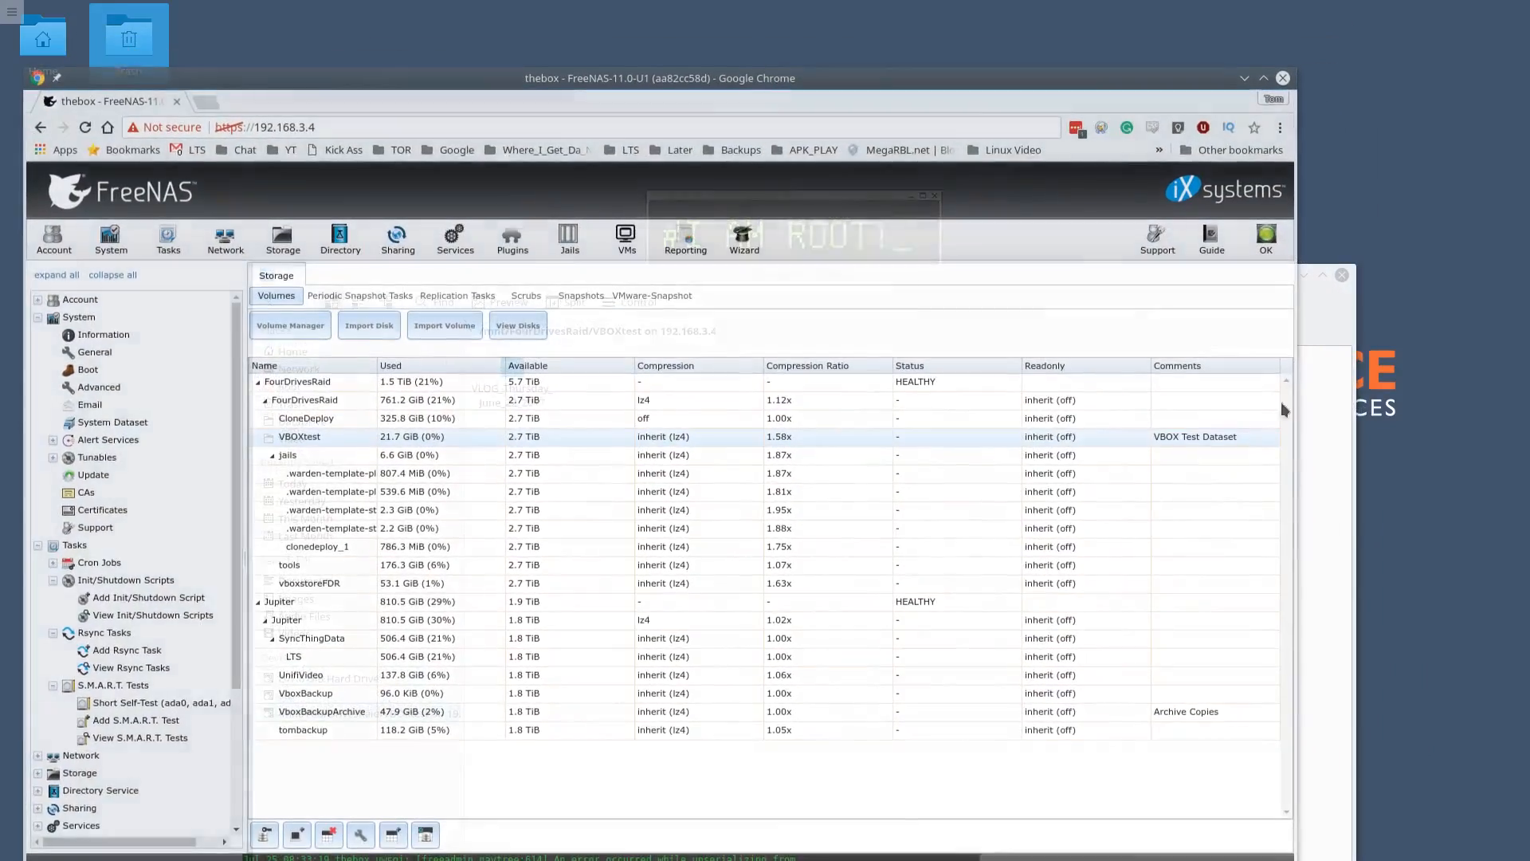
left_click(1338, 532)
left_click_drag(714, 285, 893, 222)
left_click(674, 82)
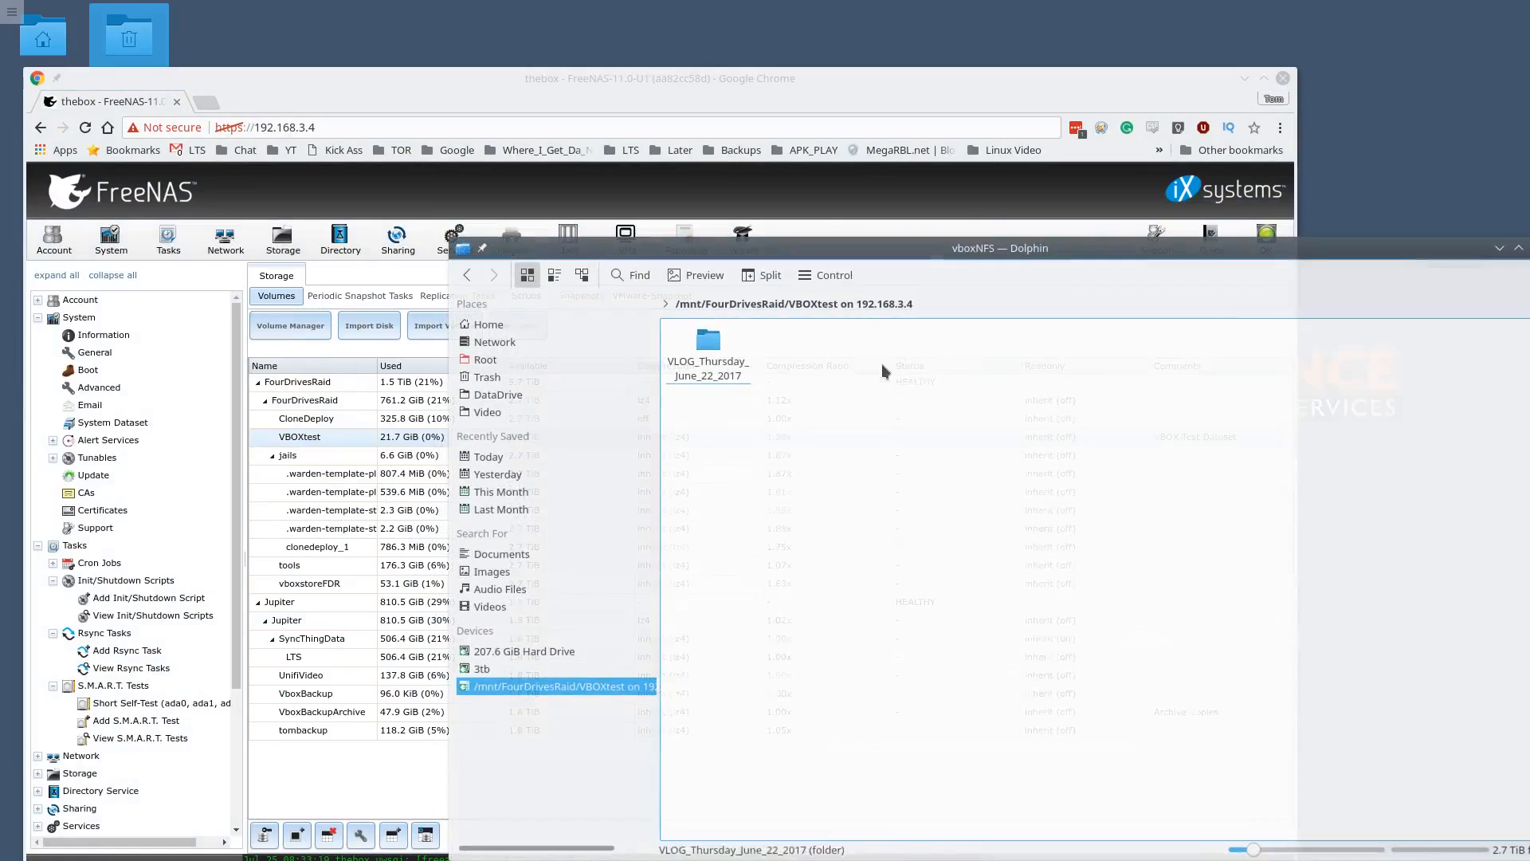
Filter snapshots by 'test', select manual-20170725, and start rolling VBOXtest back to it.
left_click(594, 297)
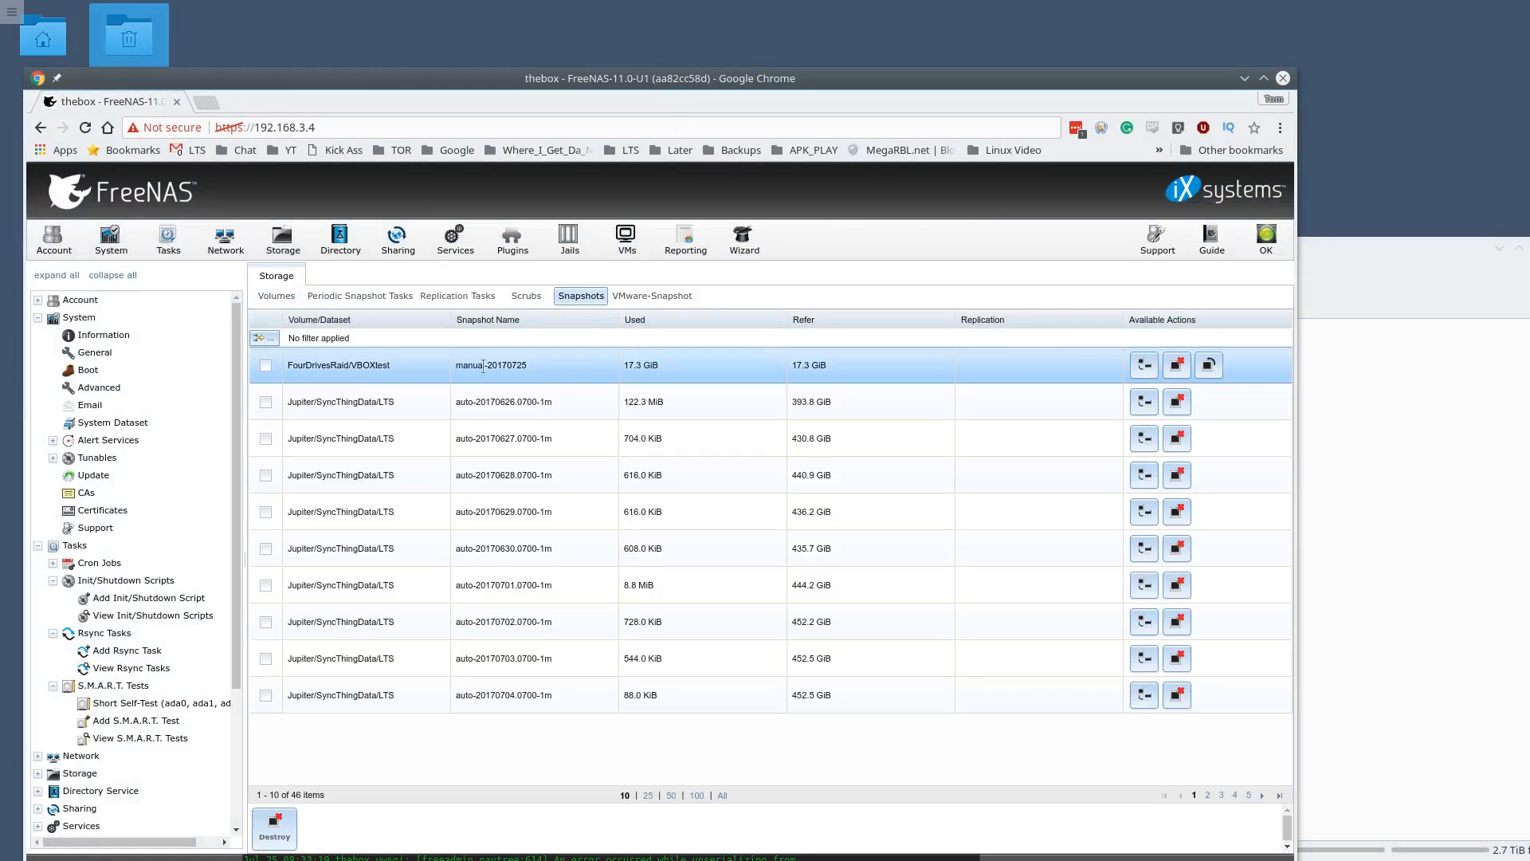
left_click(339, 339)
type("test")
key("Return")
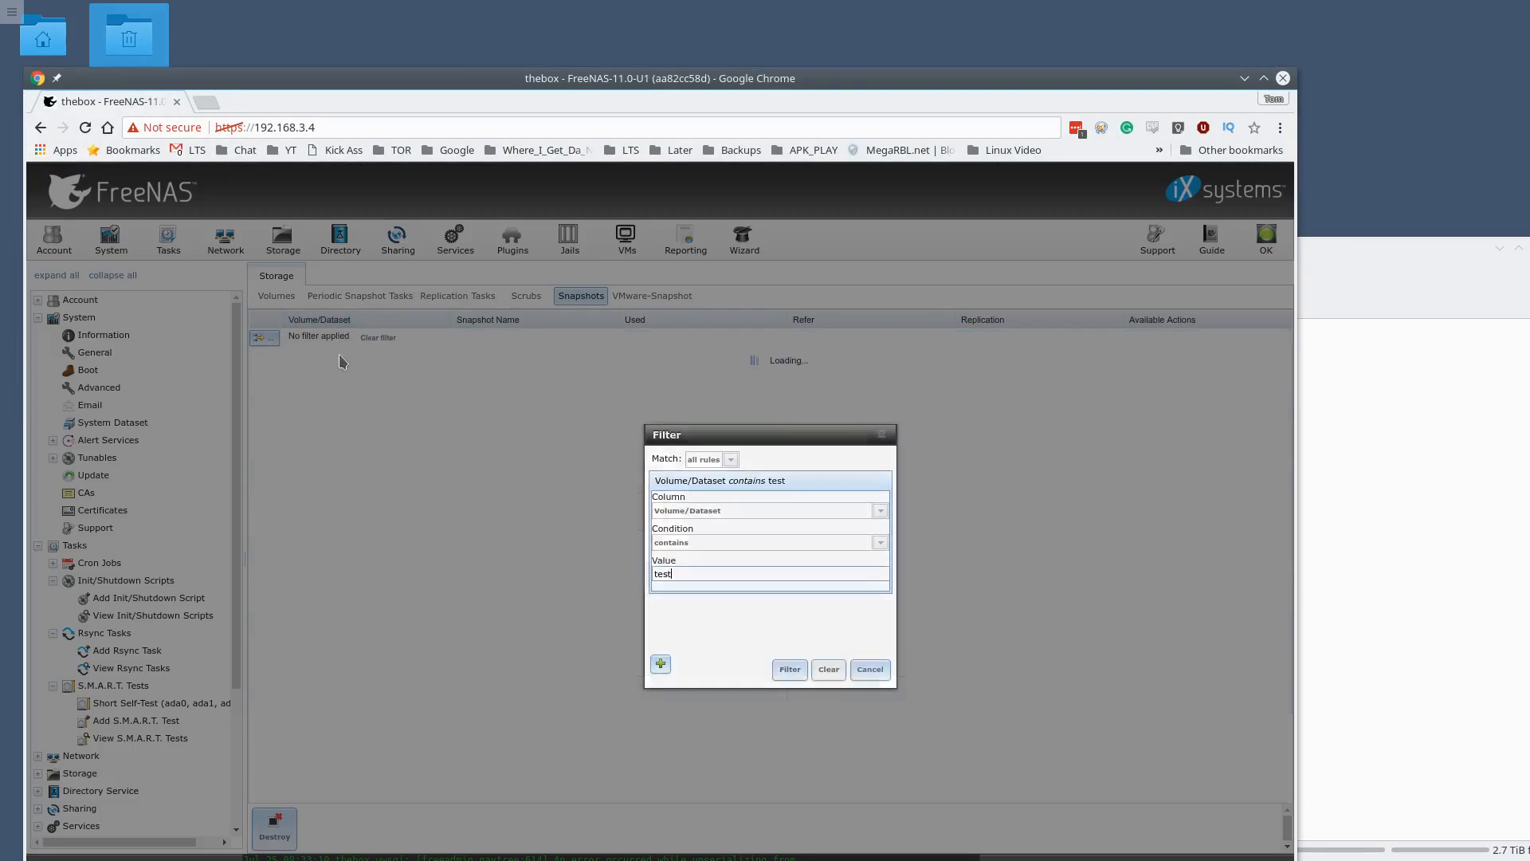
left_click(350, 363)
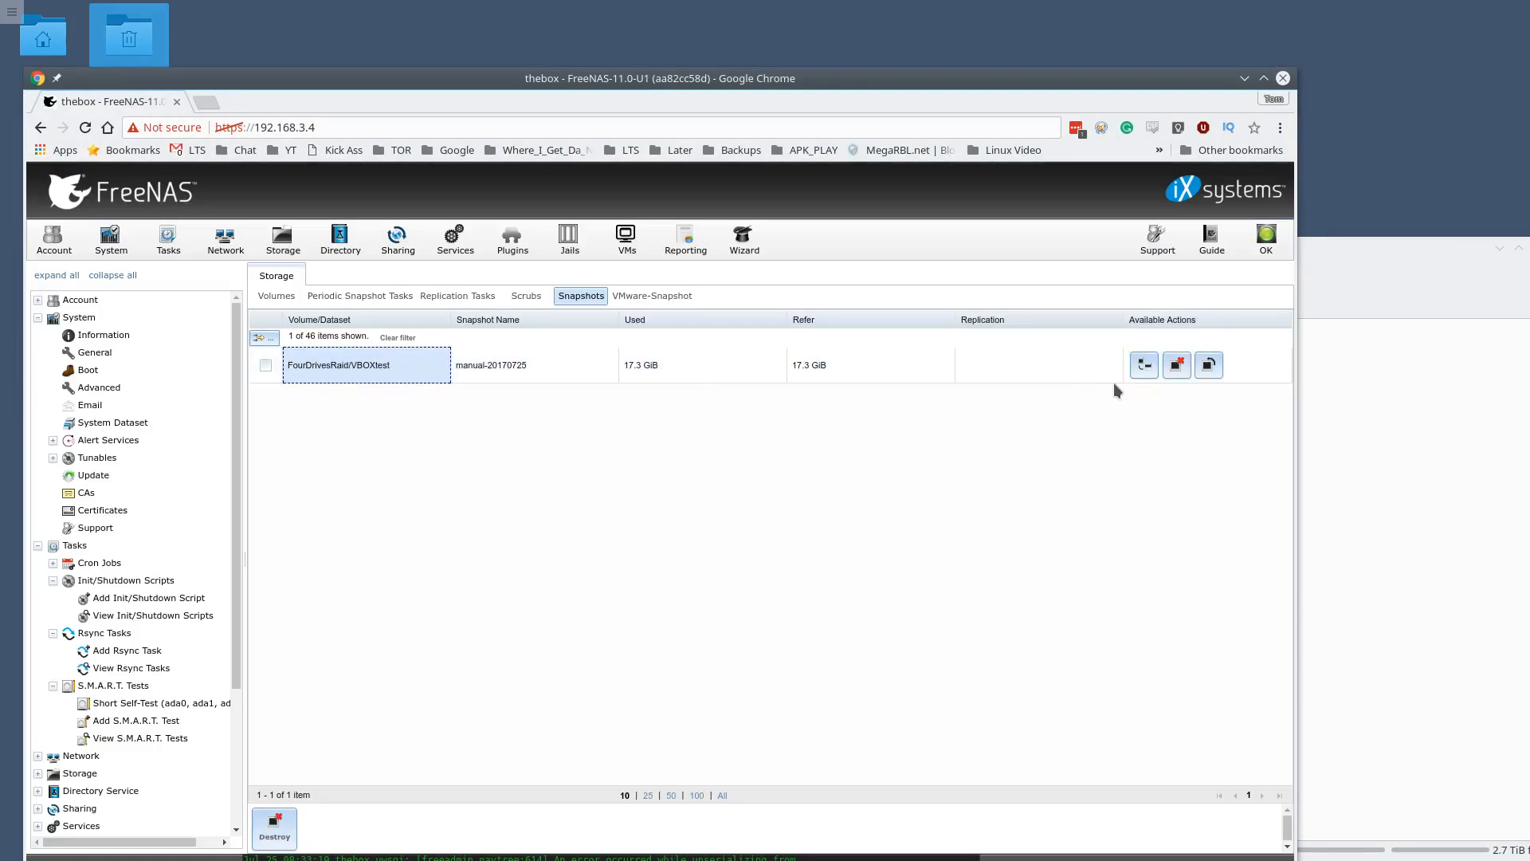
left_click(1208, 365)
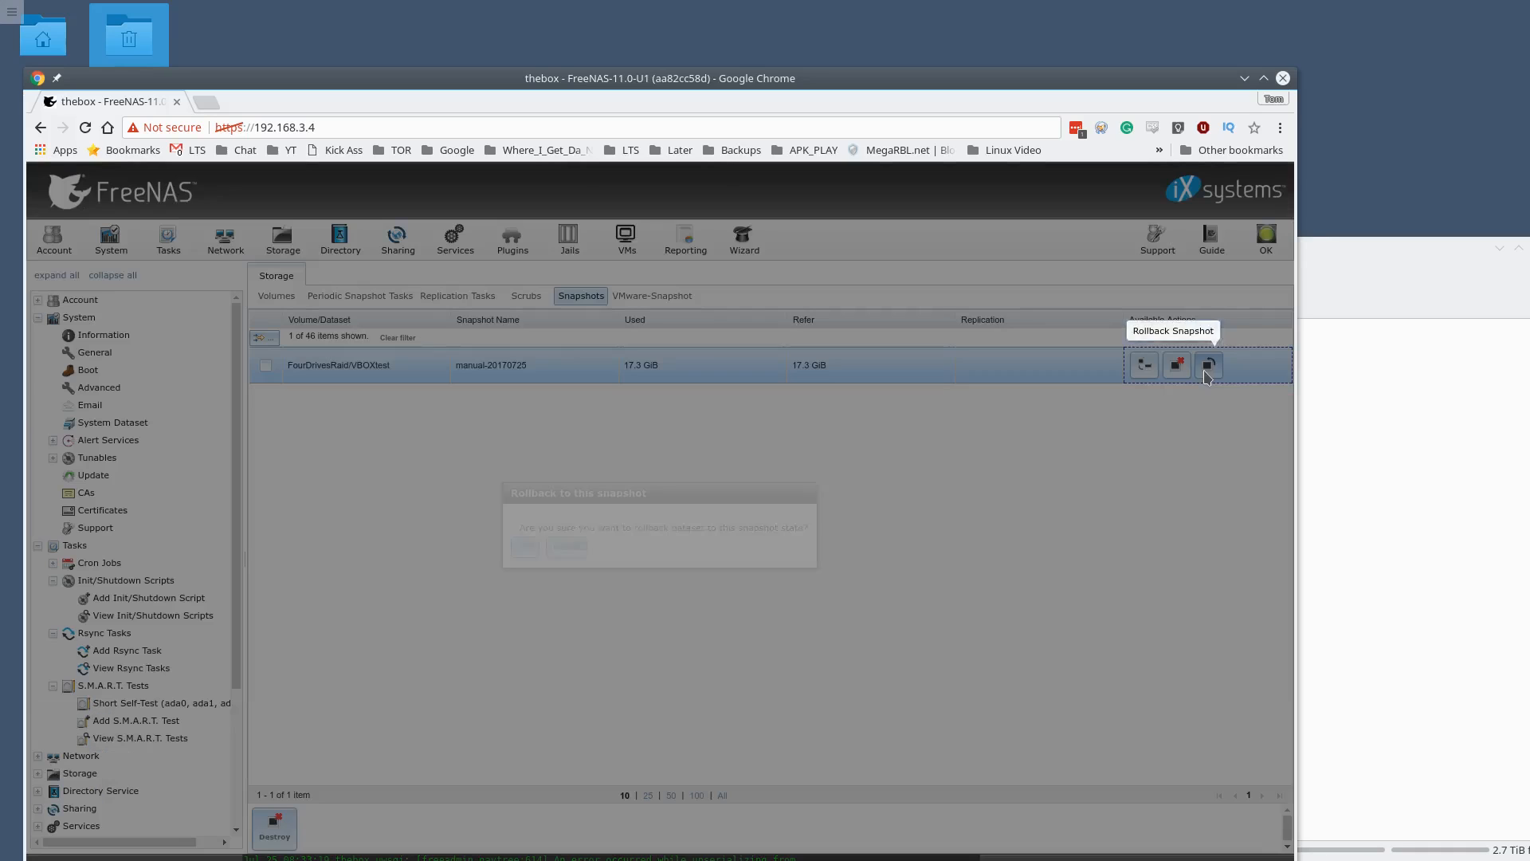
Confirm the rollback, then refresh Dolphin so the share shows SomeData and test without VLOG.
left_click(530, 547)
left_click(1366, 496)
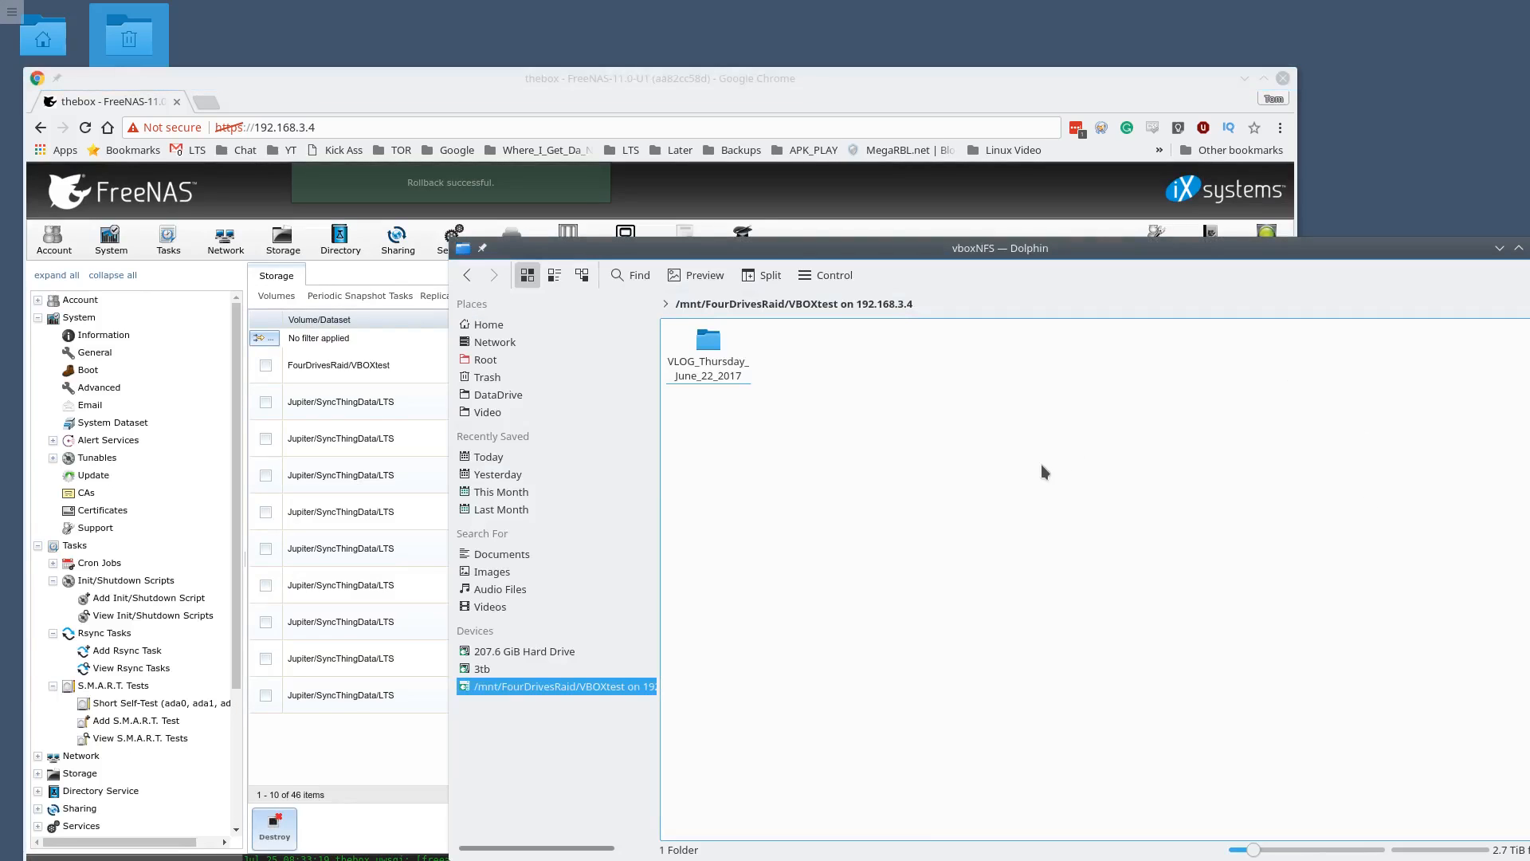
key("F5")
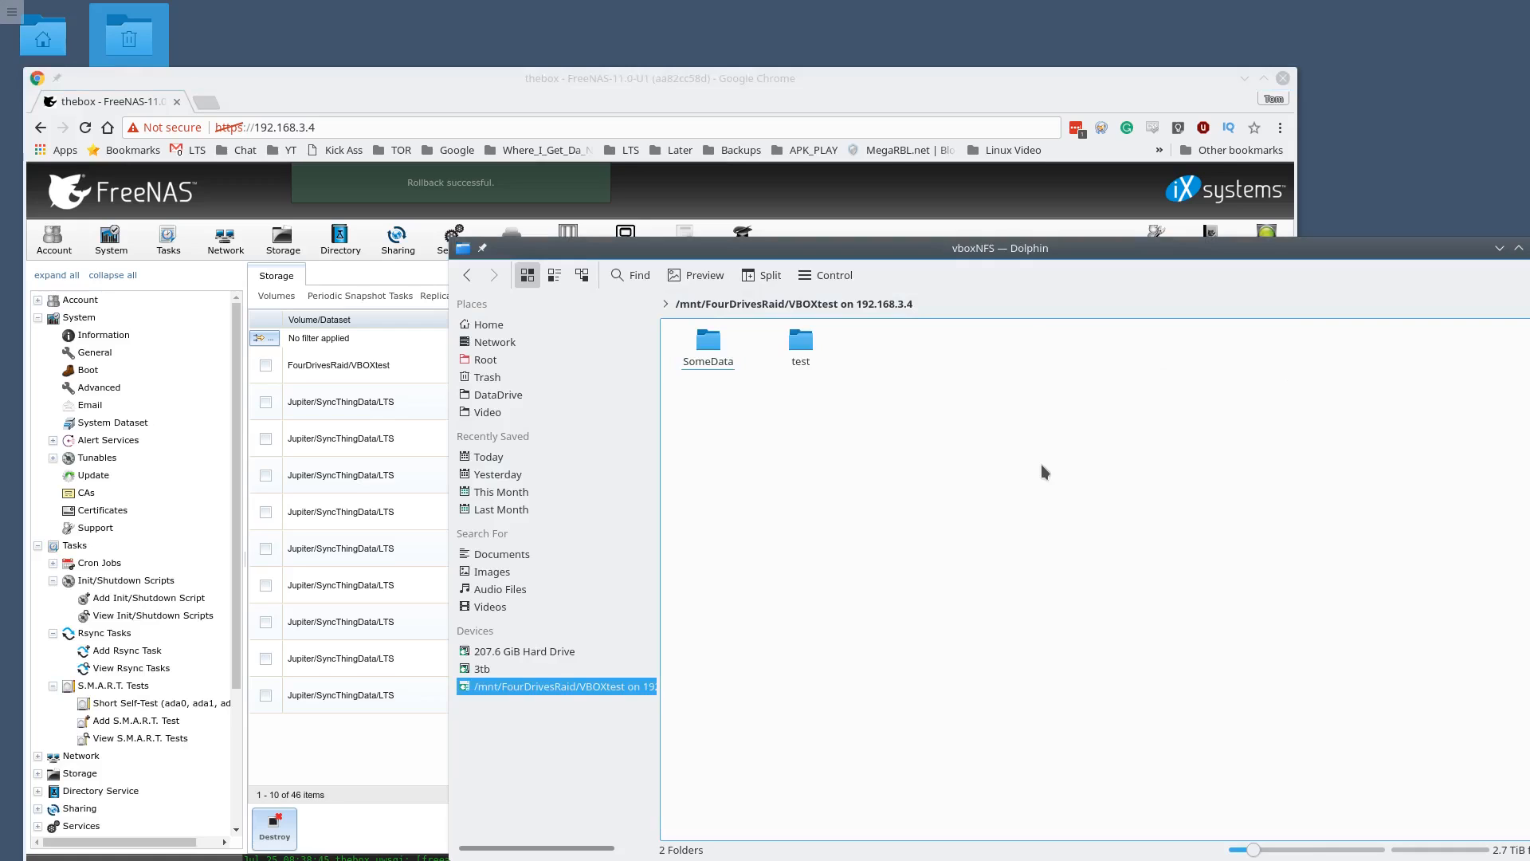
left_click_drag(1051, 277, 870, 206)
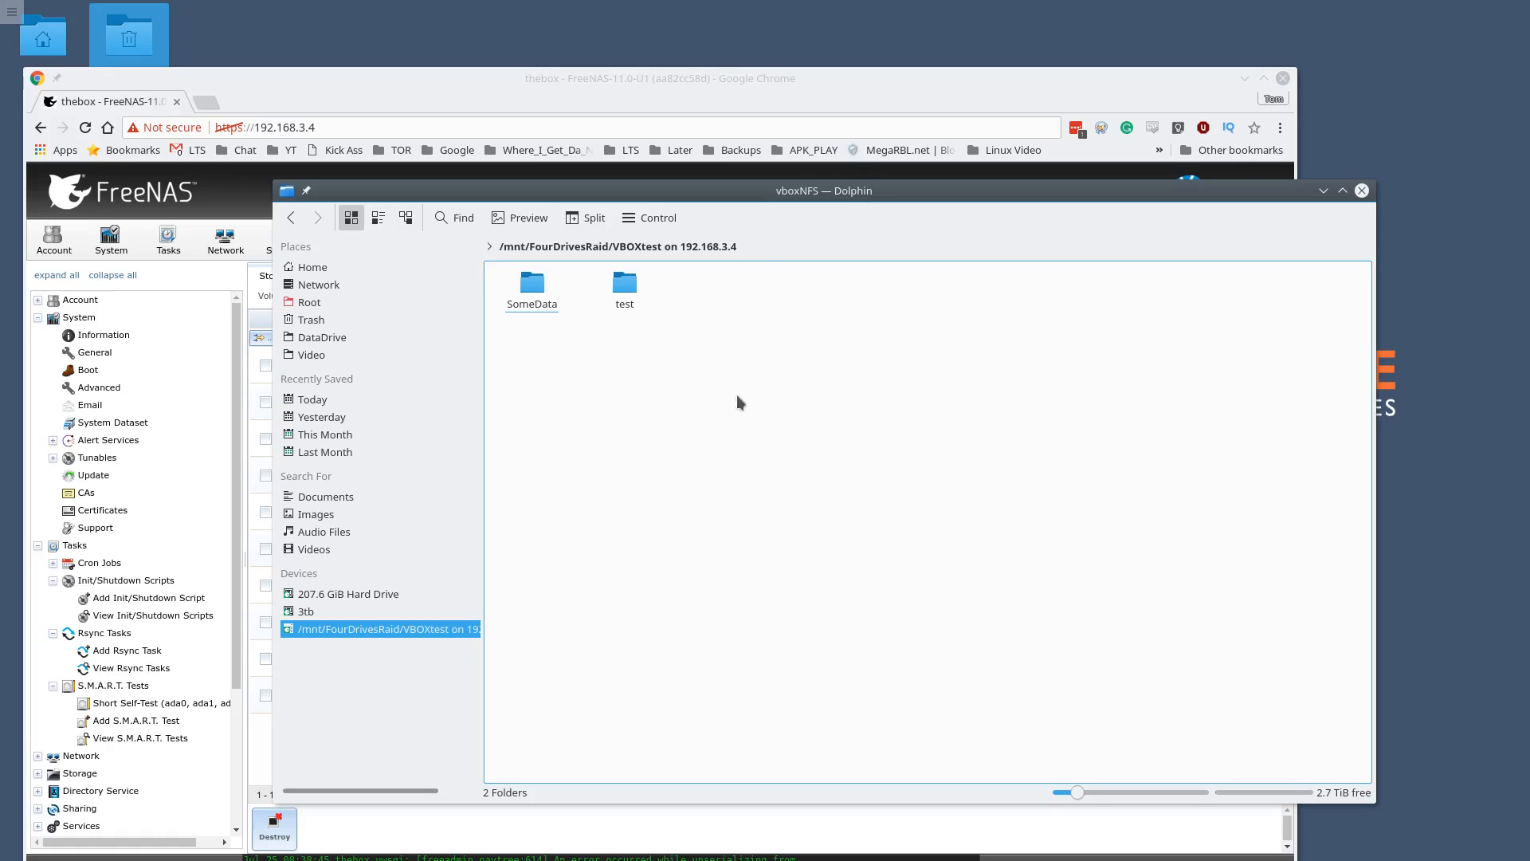
left_click_drag(798, 190, 819, 216)
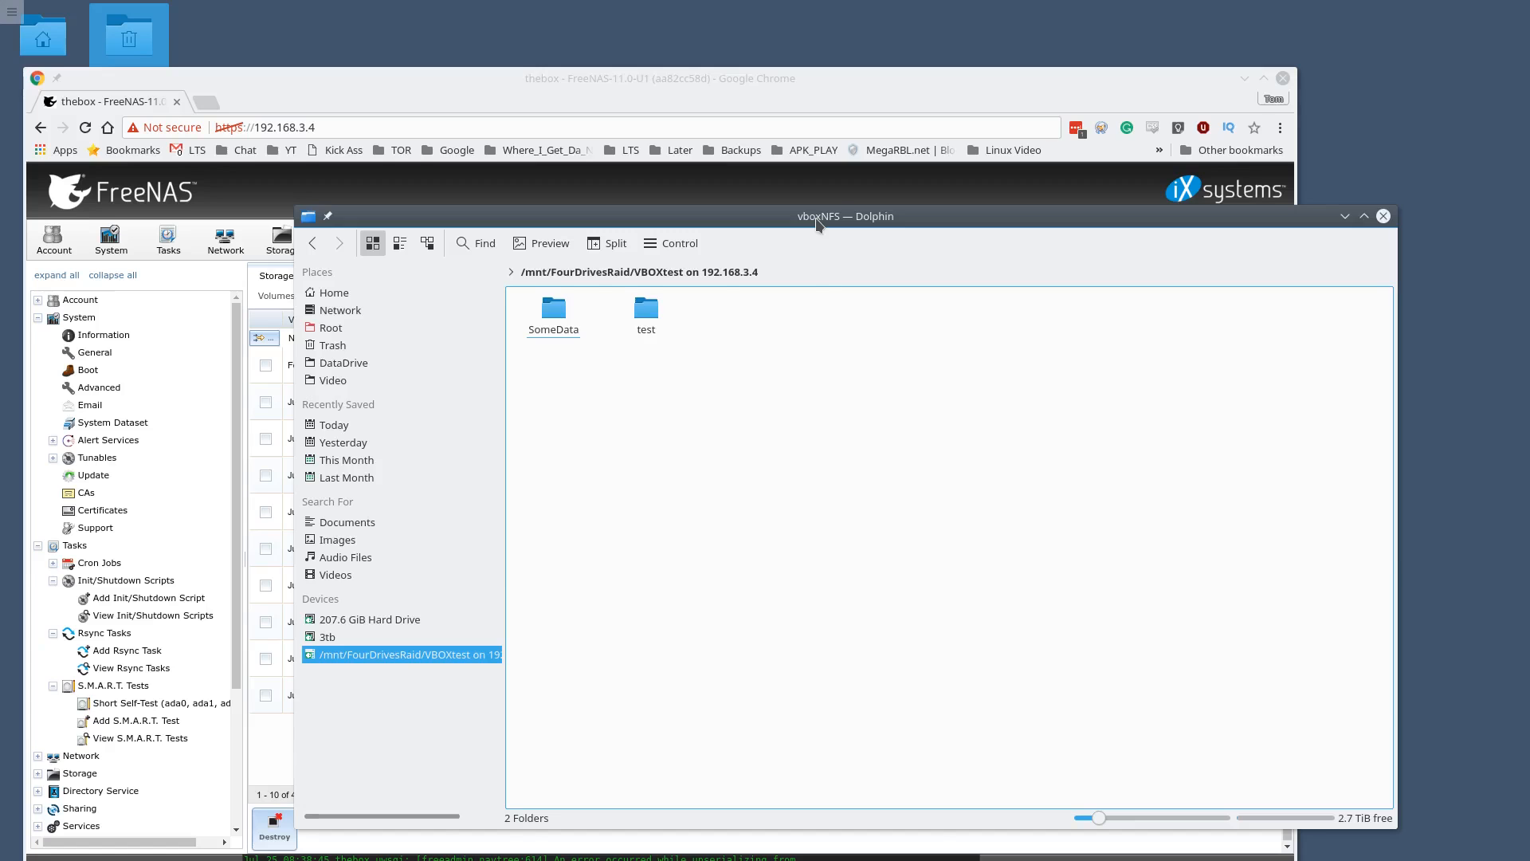
left_click_drag(819, 223, 860, 220)
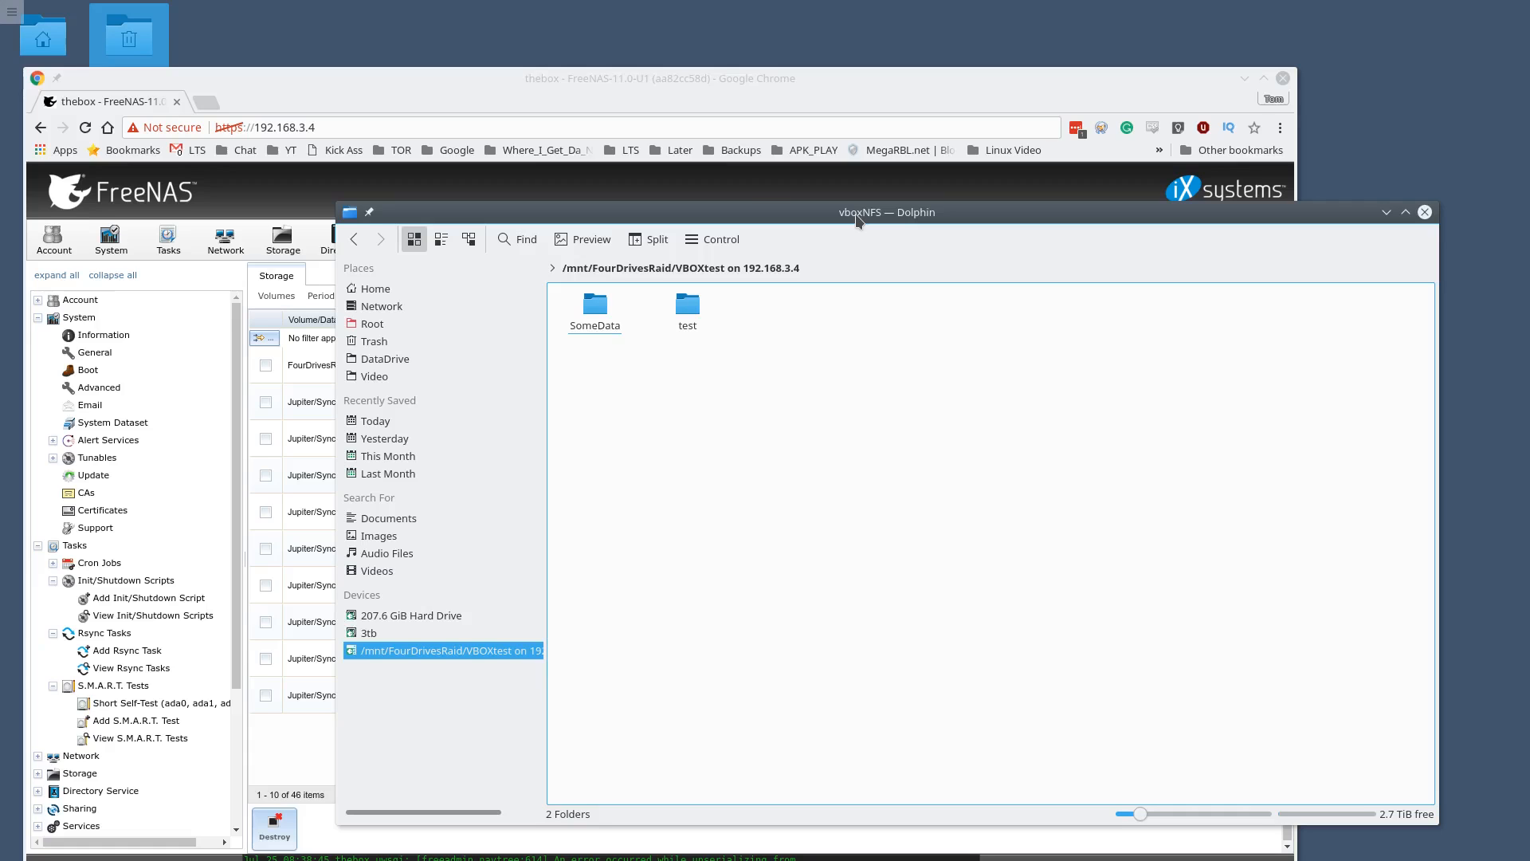
left_click_drag(775, 212, 761, 202)
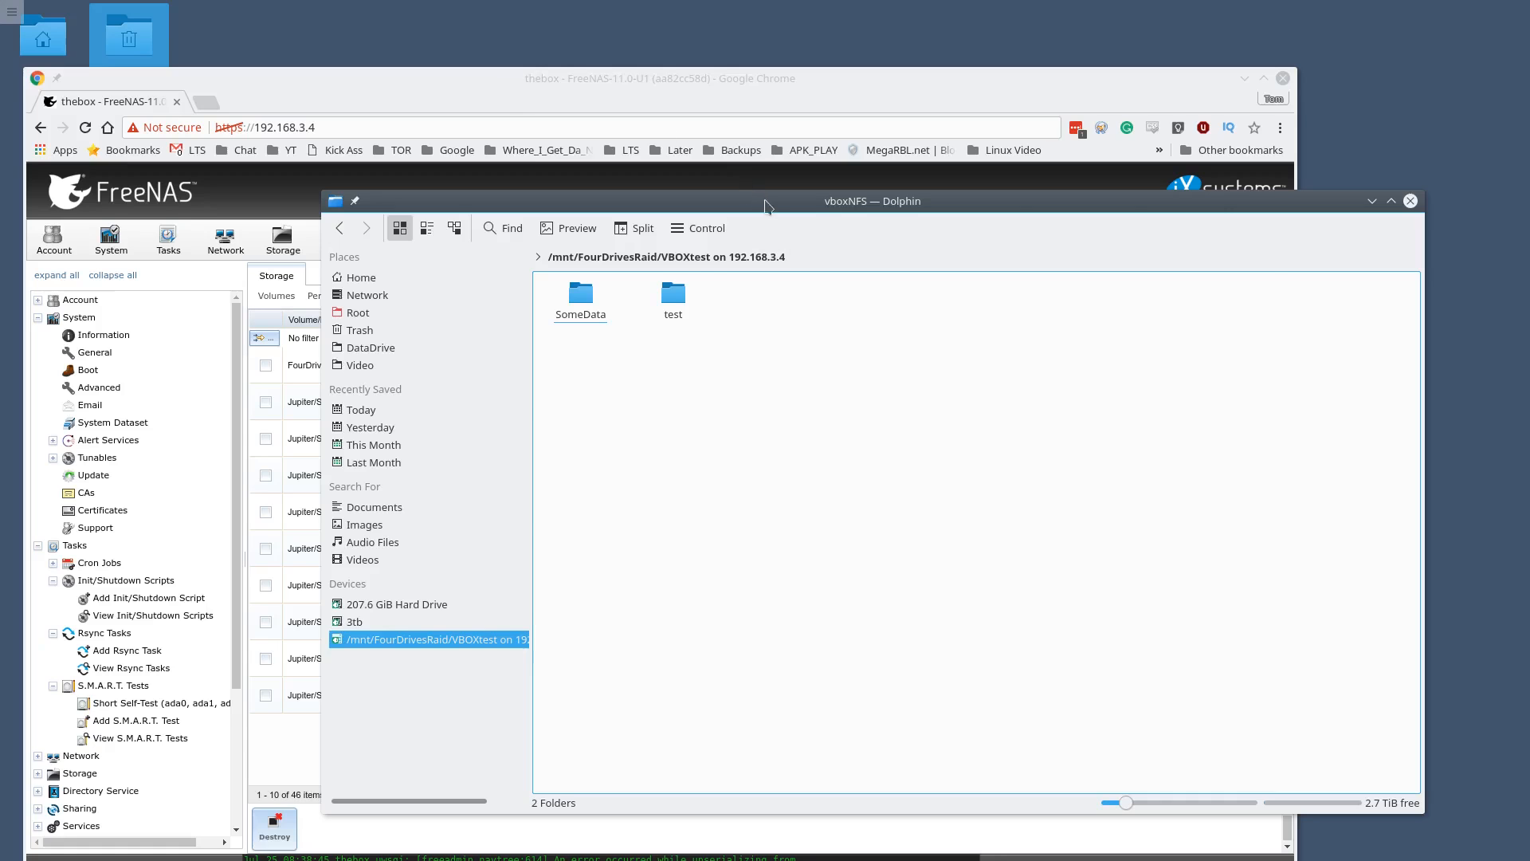
Review the replication tasks and the periodic snapshot tasks for Jupiter/SyncThingData/LTS and FourDrivesRaid/vboxstoreFDR.
left_click(481, 88)
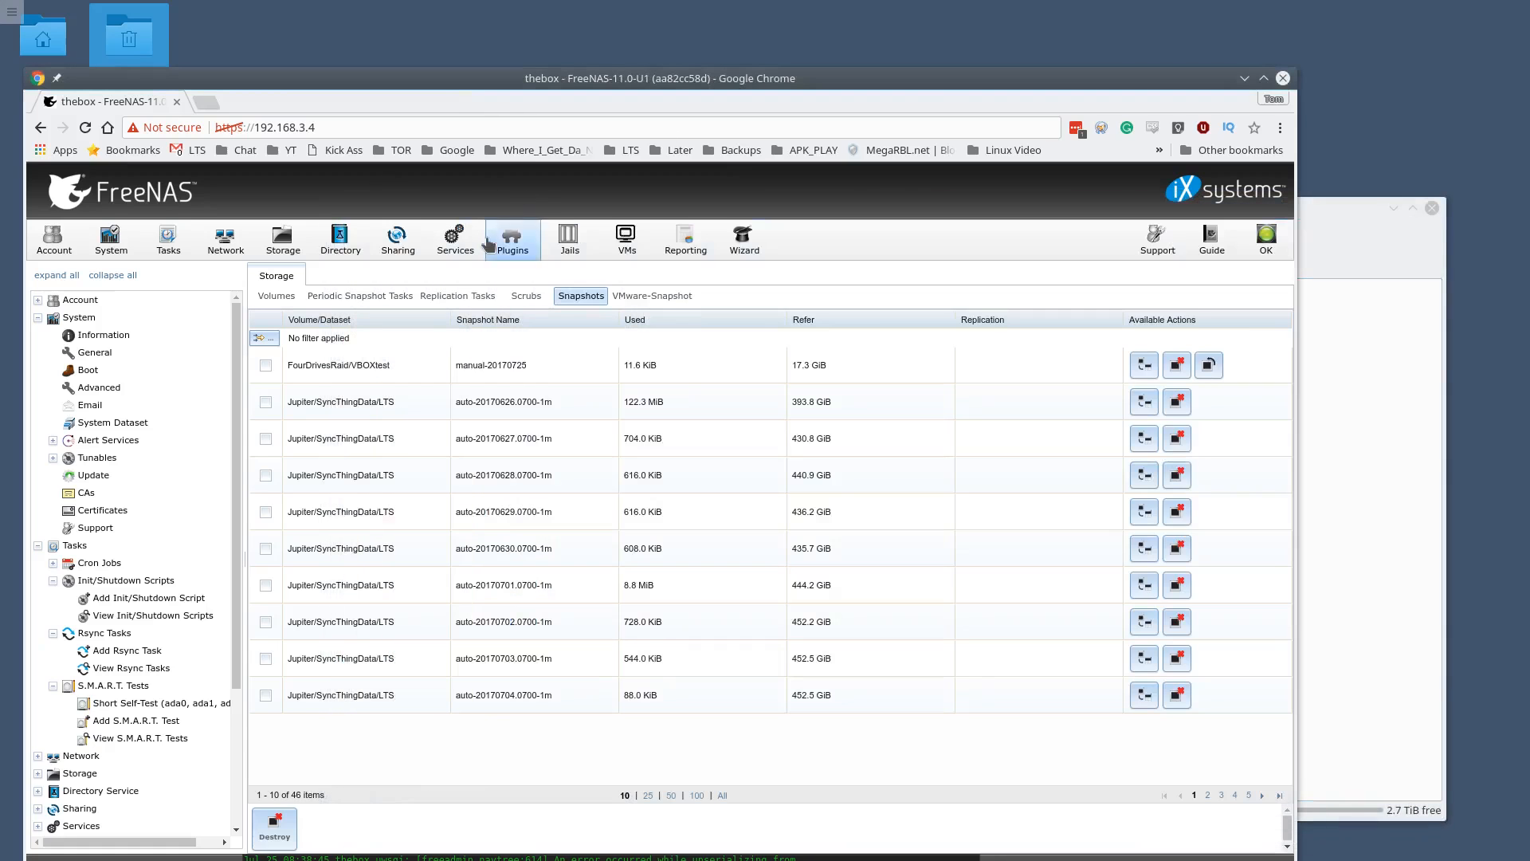
left_click(483, 298)
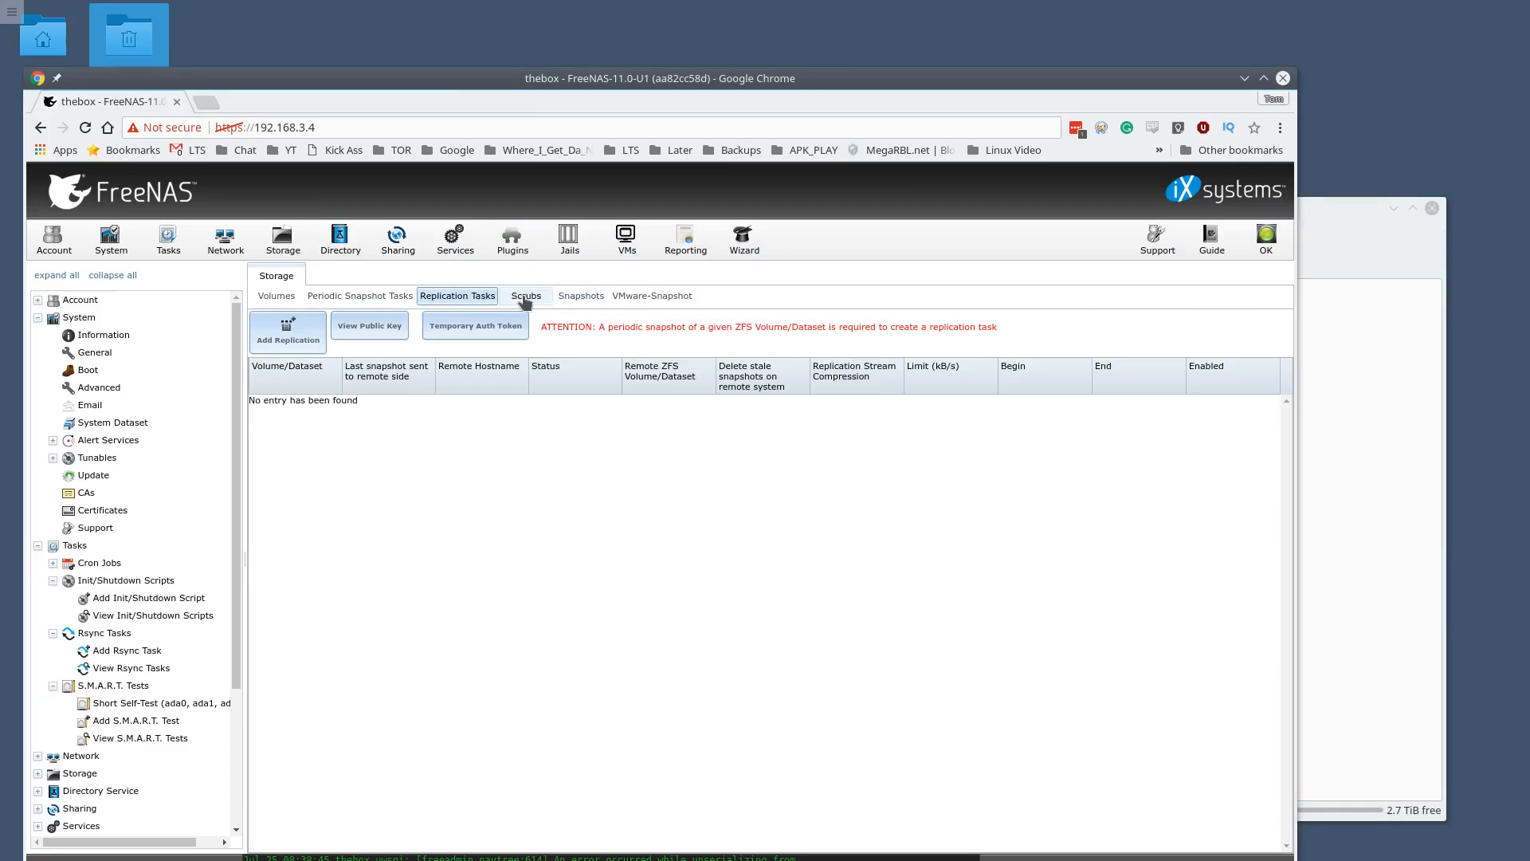
left_click(359, 297)
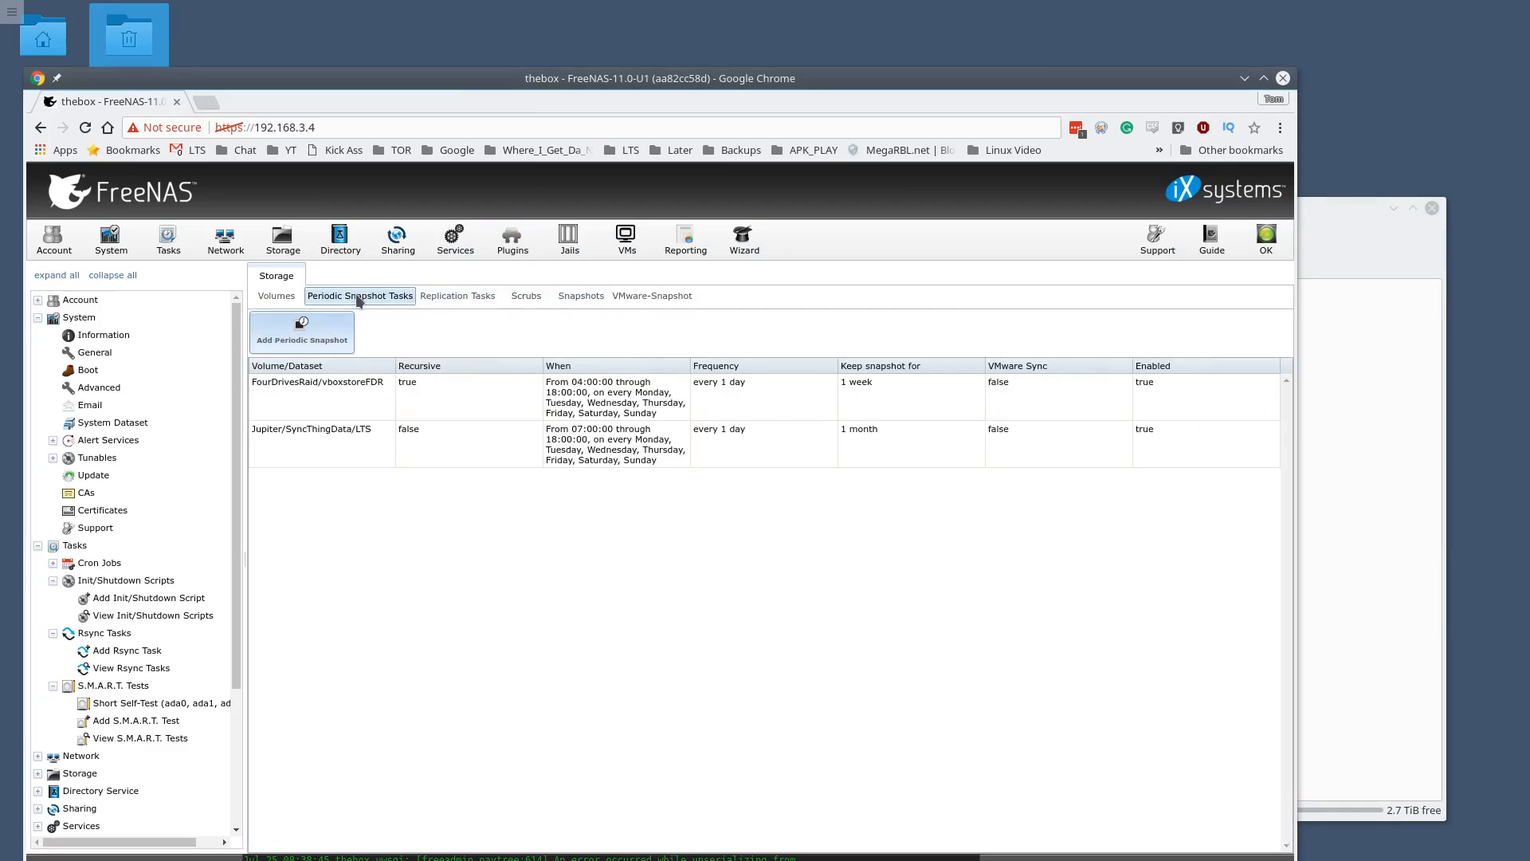
left_click(342, 454)
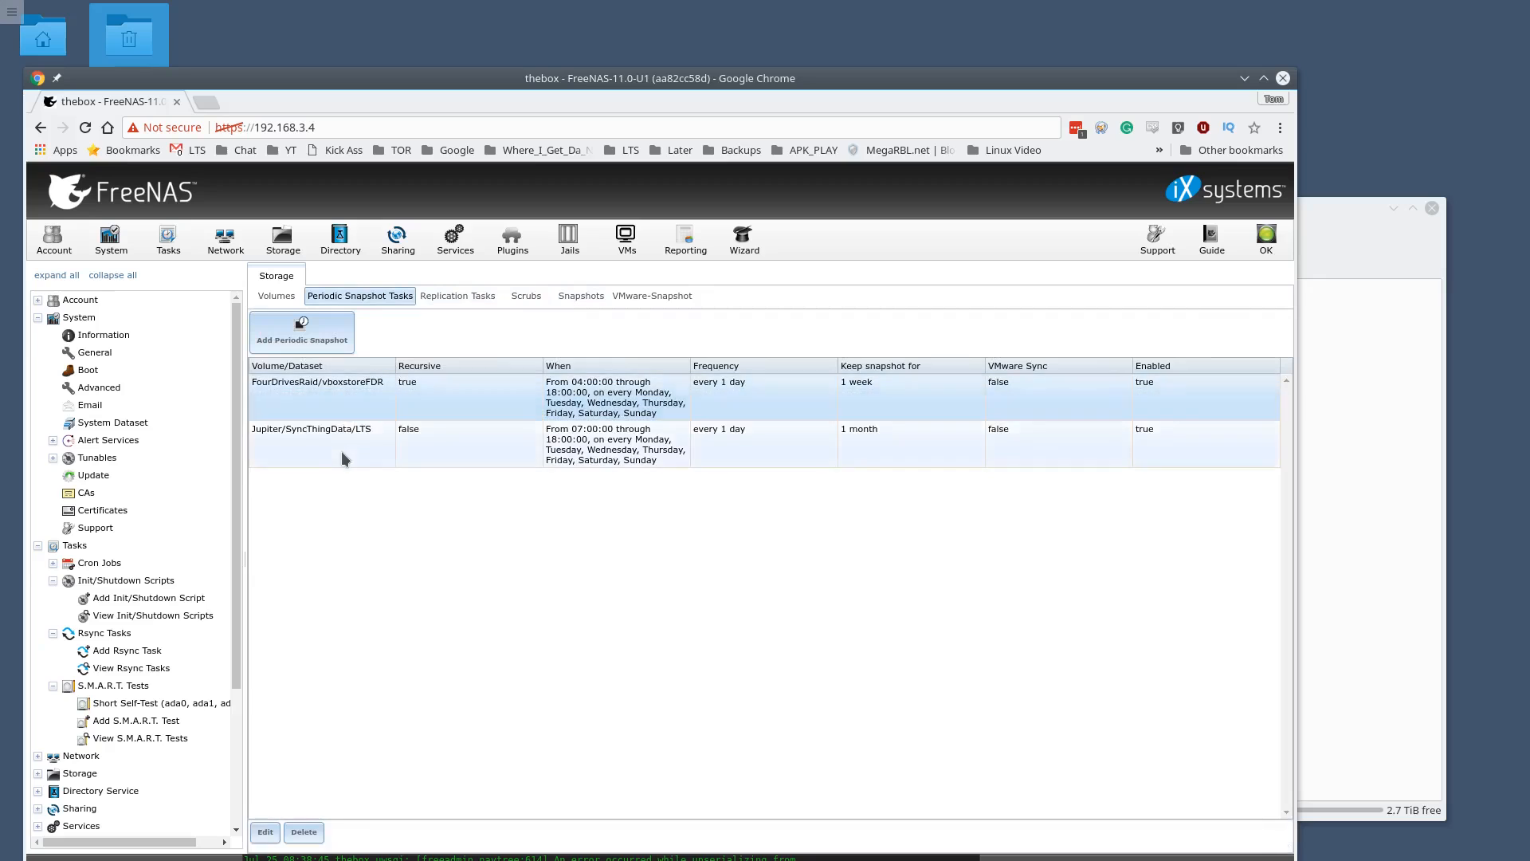
left_click(471, 410)
left_click(475, 447)
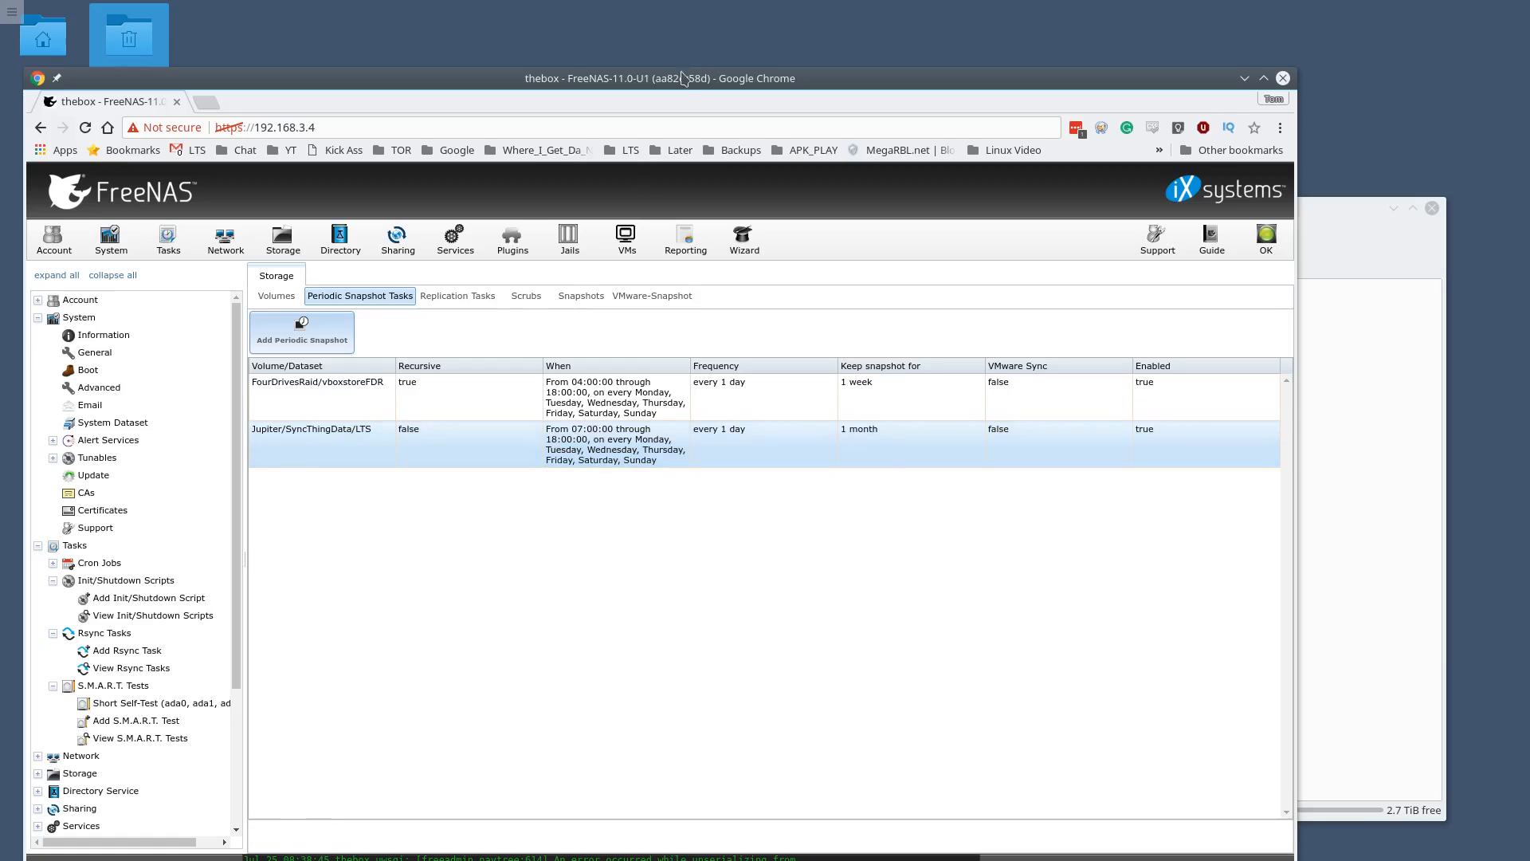
left_click_drag(685, 78, 703, 63)
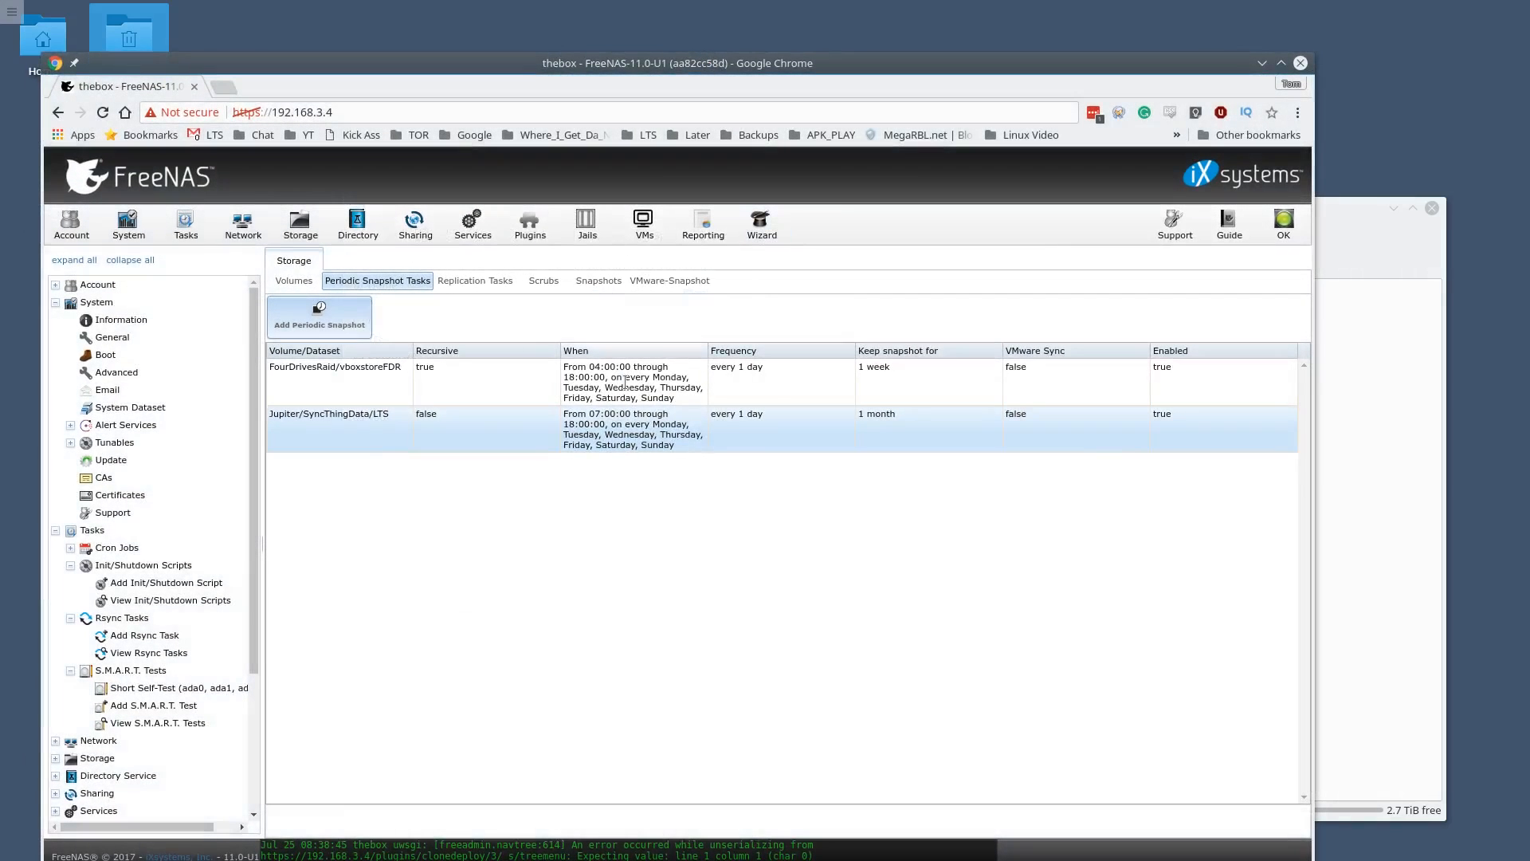
Filter snapshots by 'test' and clone the FourDrivesRaid/VBOXtest manual-20170725 snapshot.
left_click(598, 280)
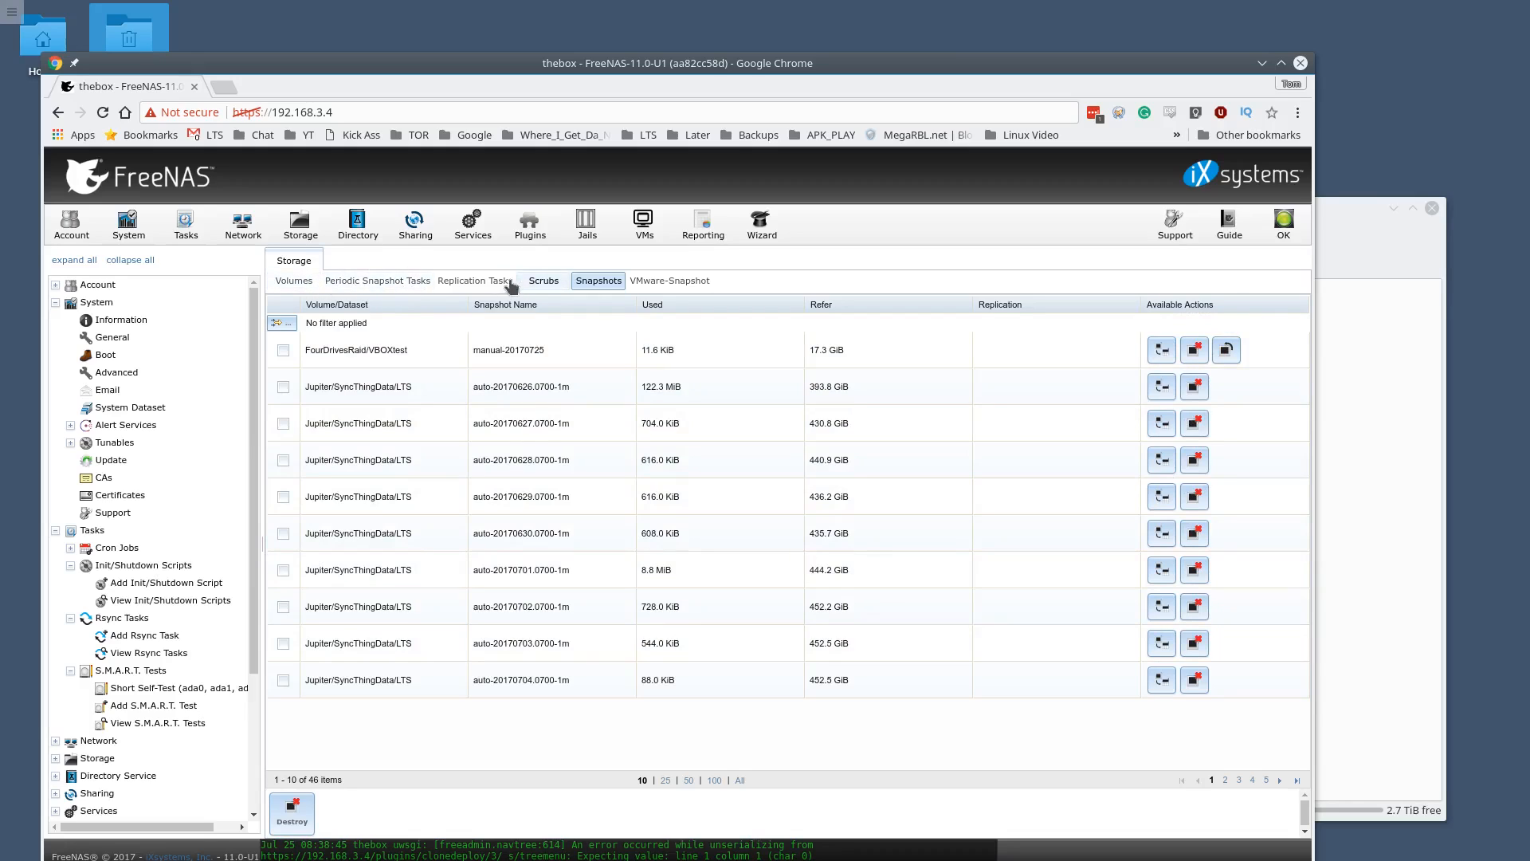
left_click(376, 324)
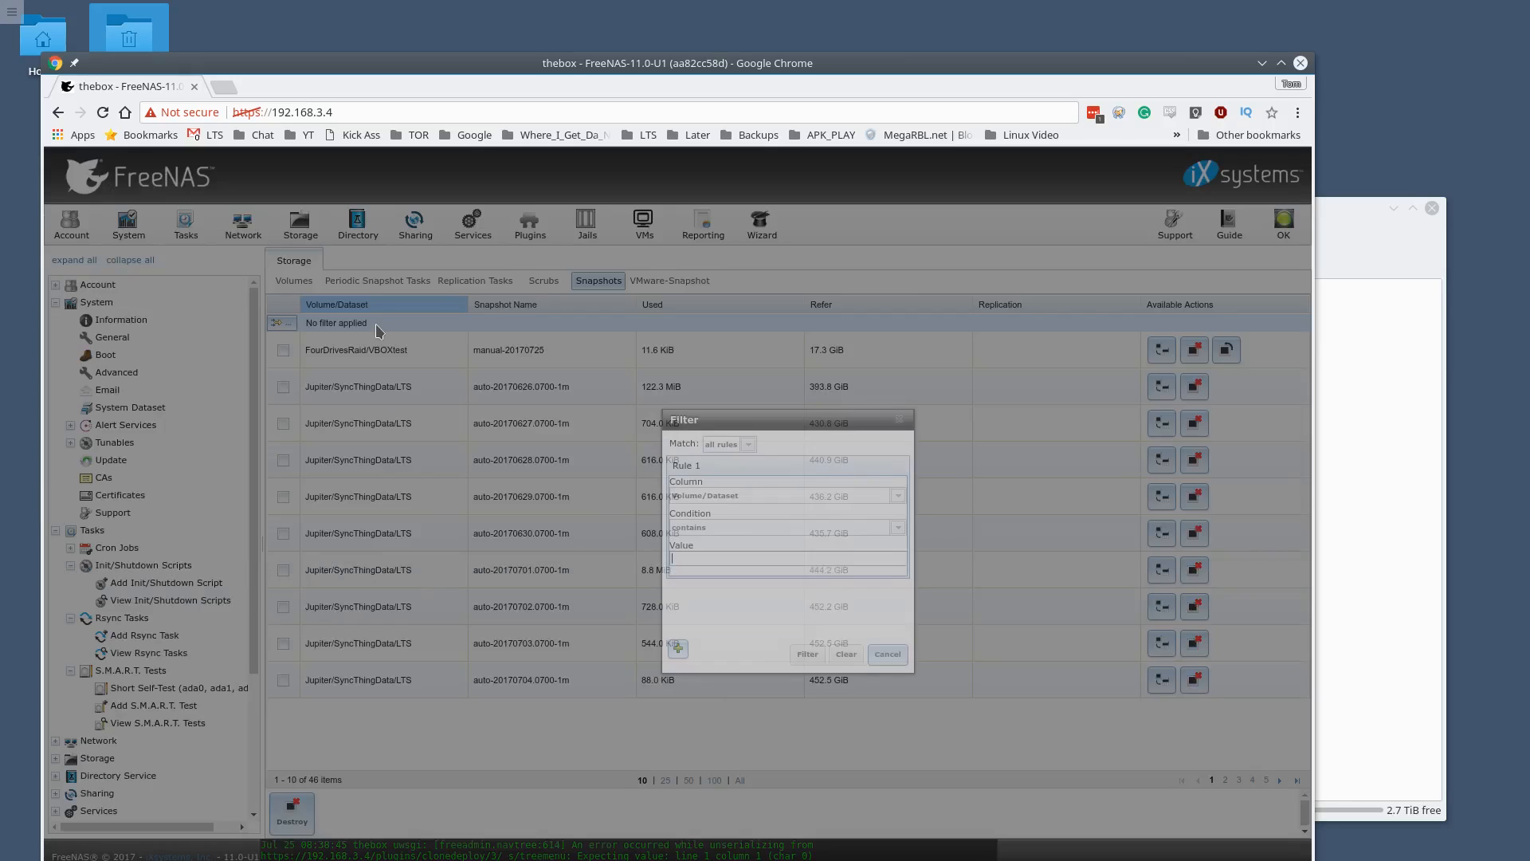
type("test")
key("Return")
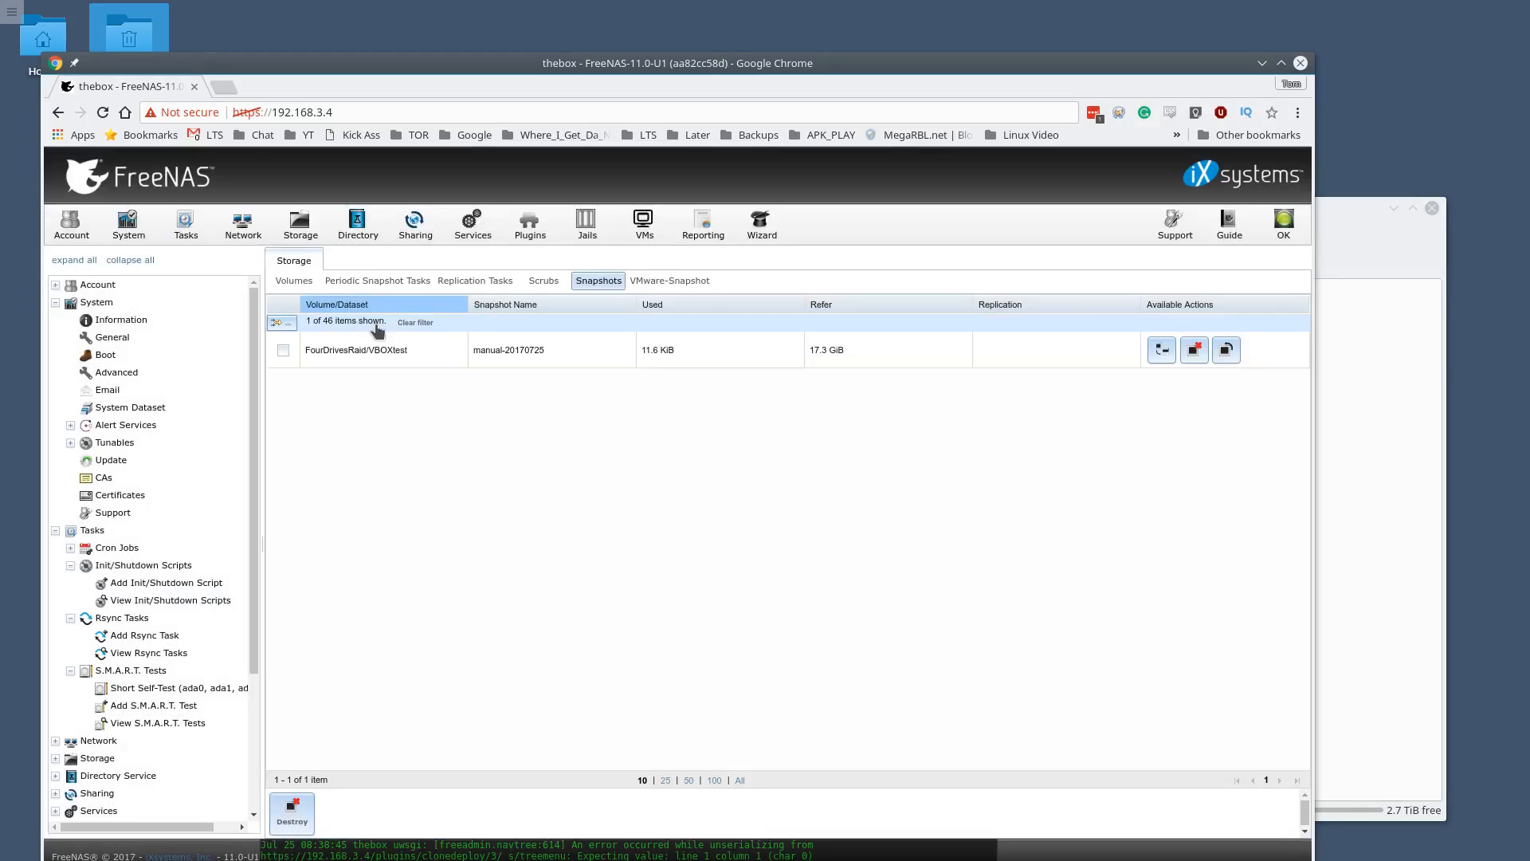
left_click(944, 347)
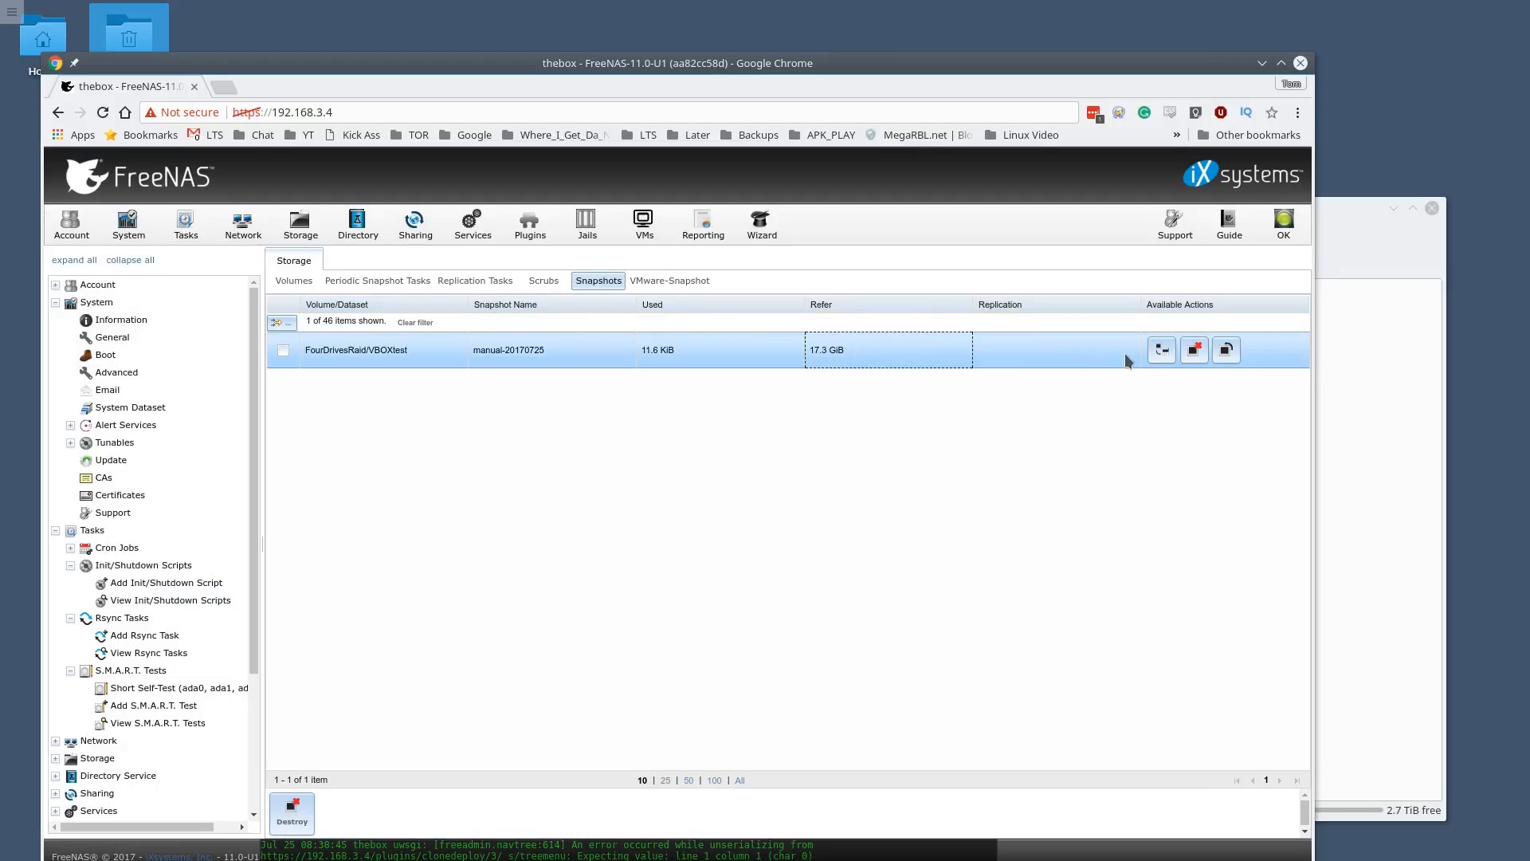
left_click(1163, 353)
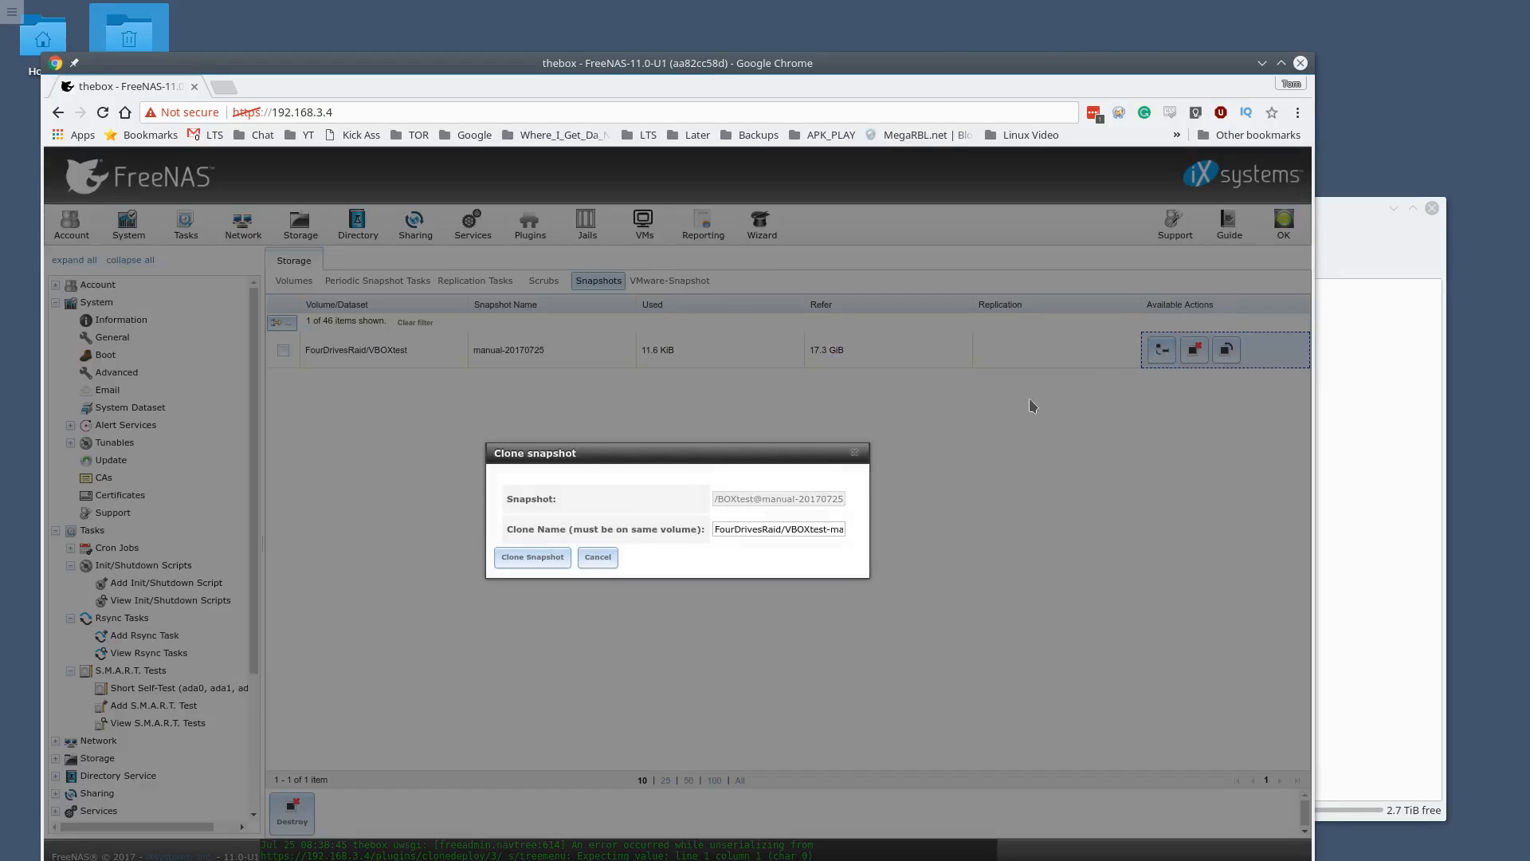
left_click(512, 562)
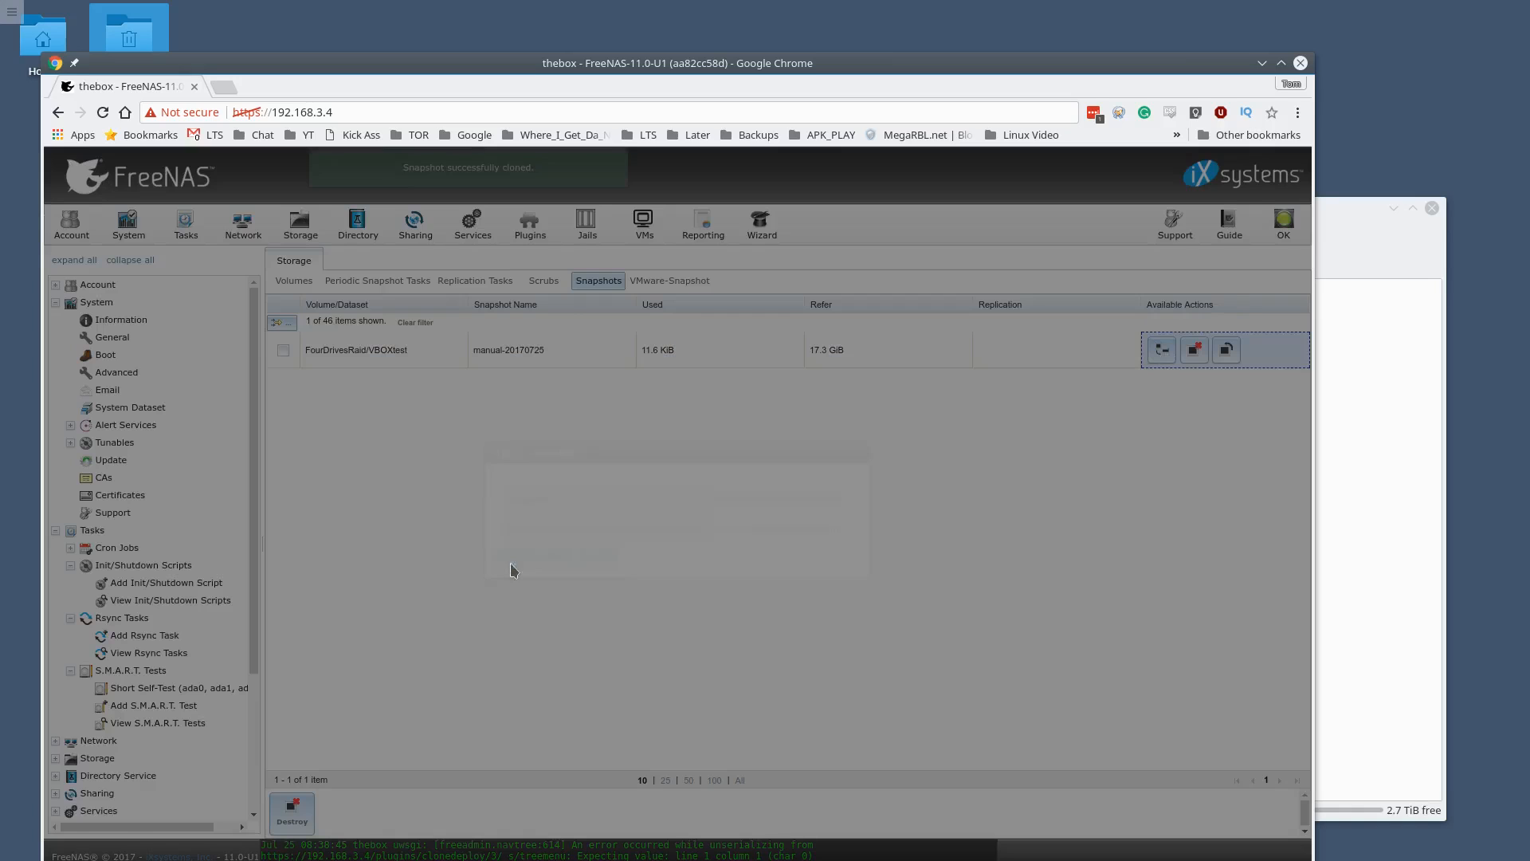
In Volumes, compare VBOXtest with its clone and widen the Name column to read VBOXtest-manual-20170725-clone.
left_click(318, 235)
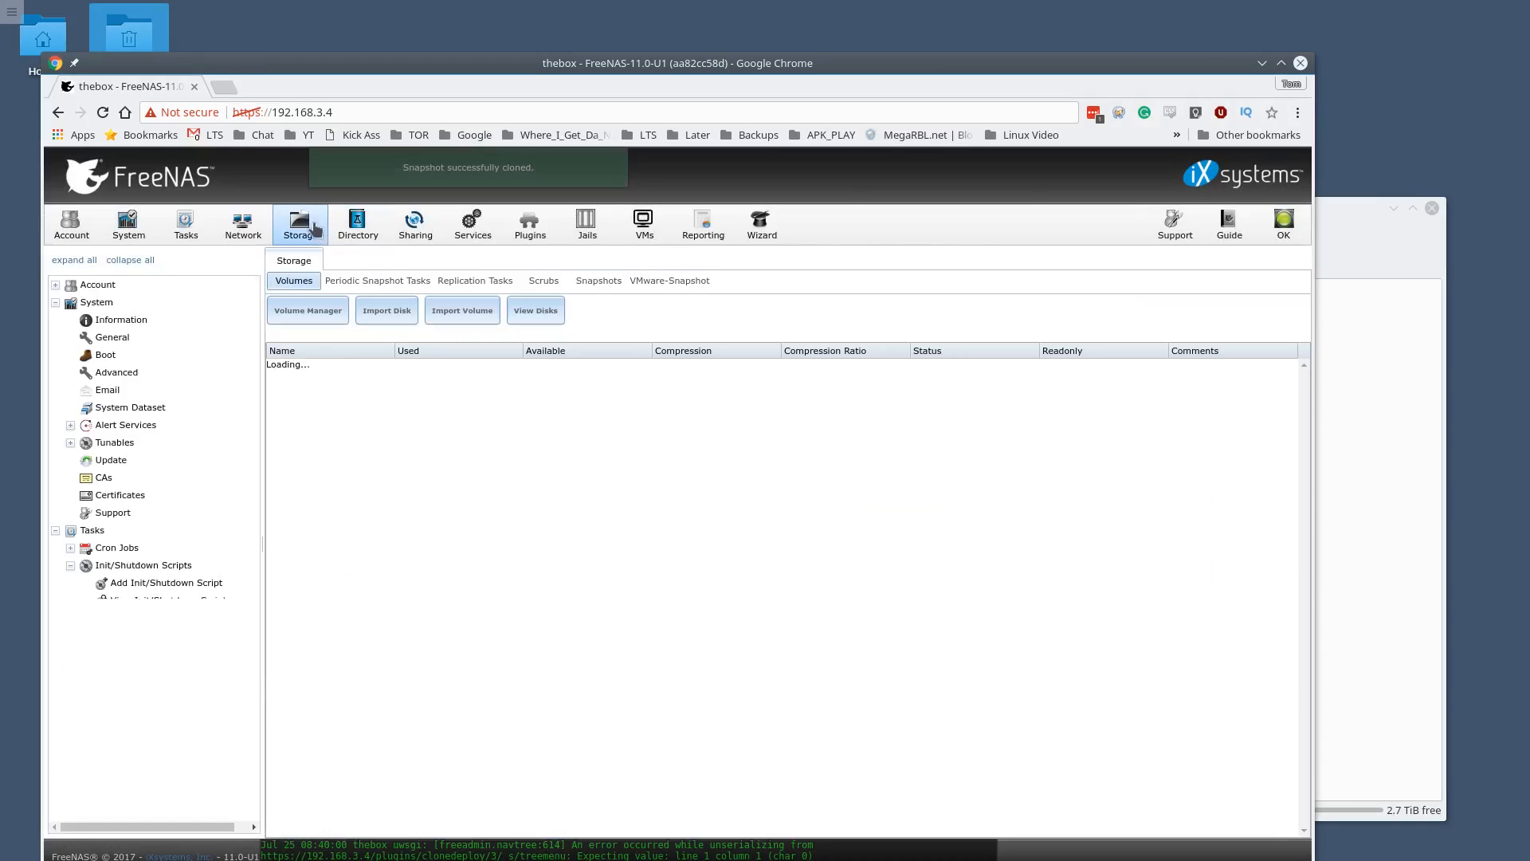
left_click(358, 440)
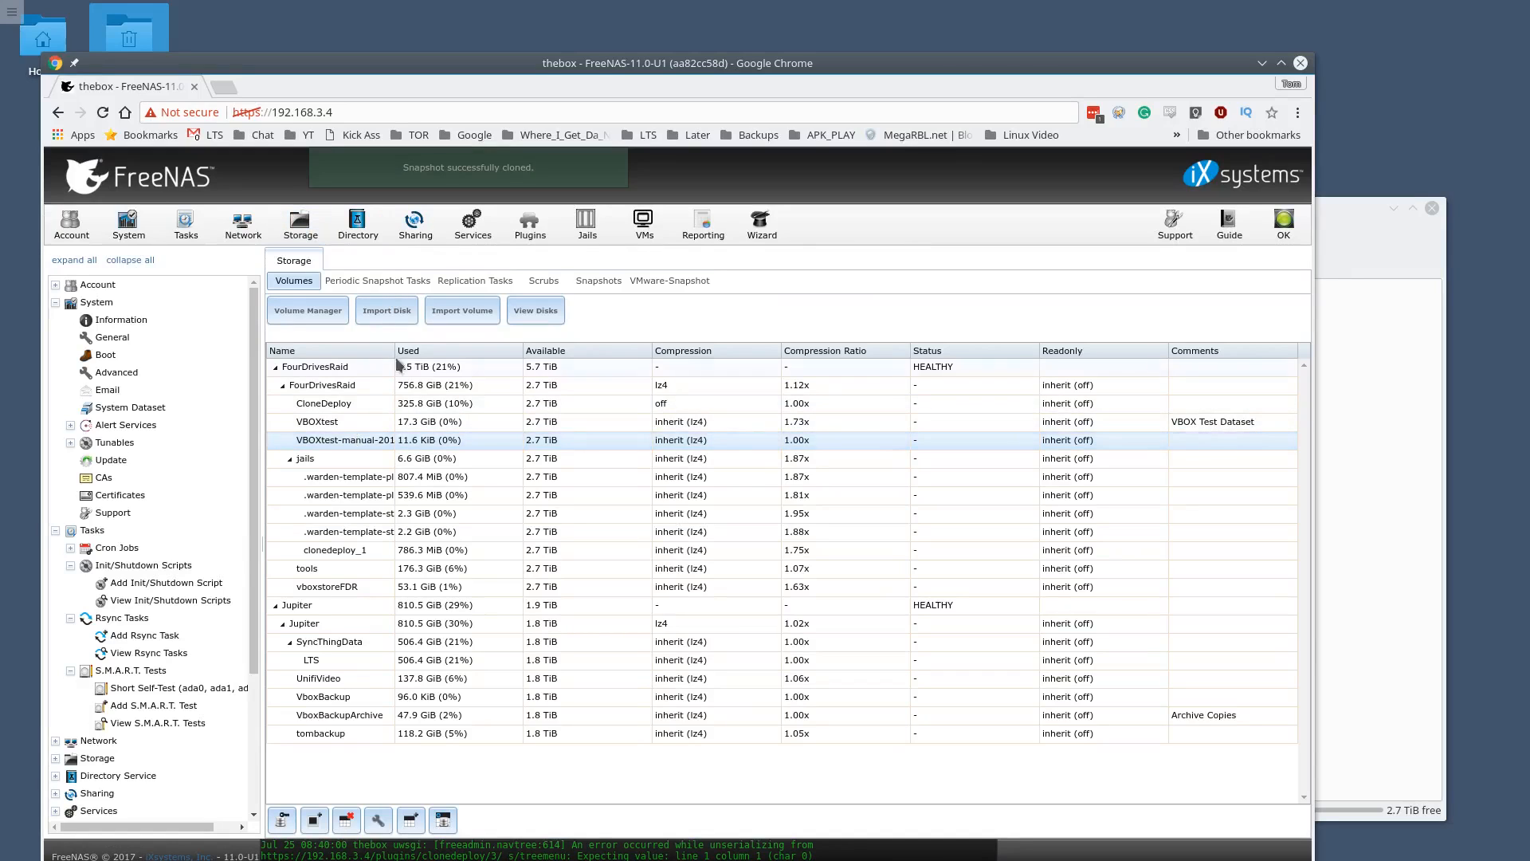
left_click(358, 426)
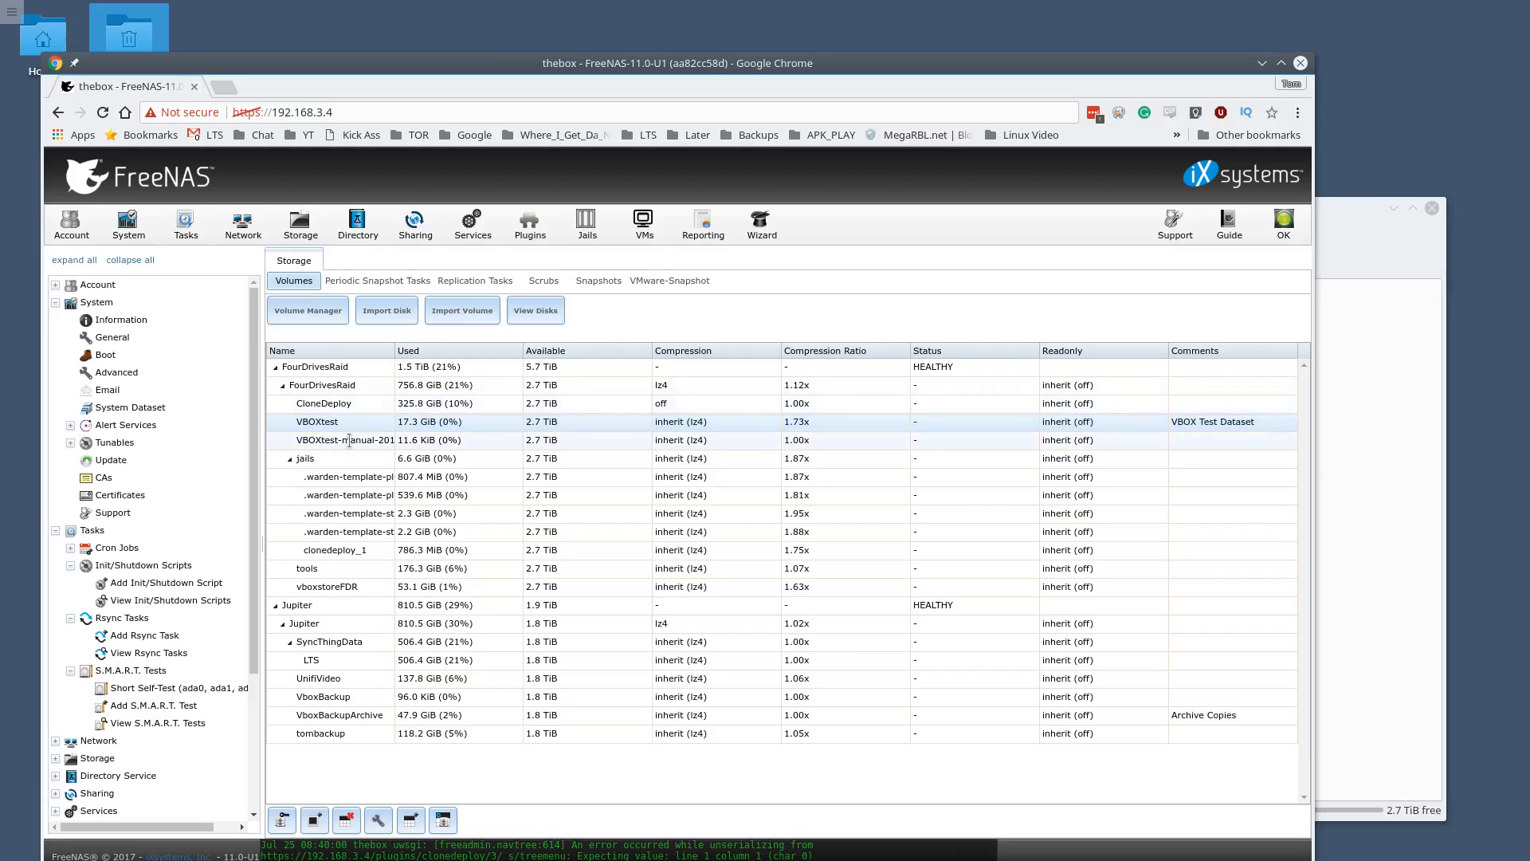
left_click(344, 440)
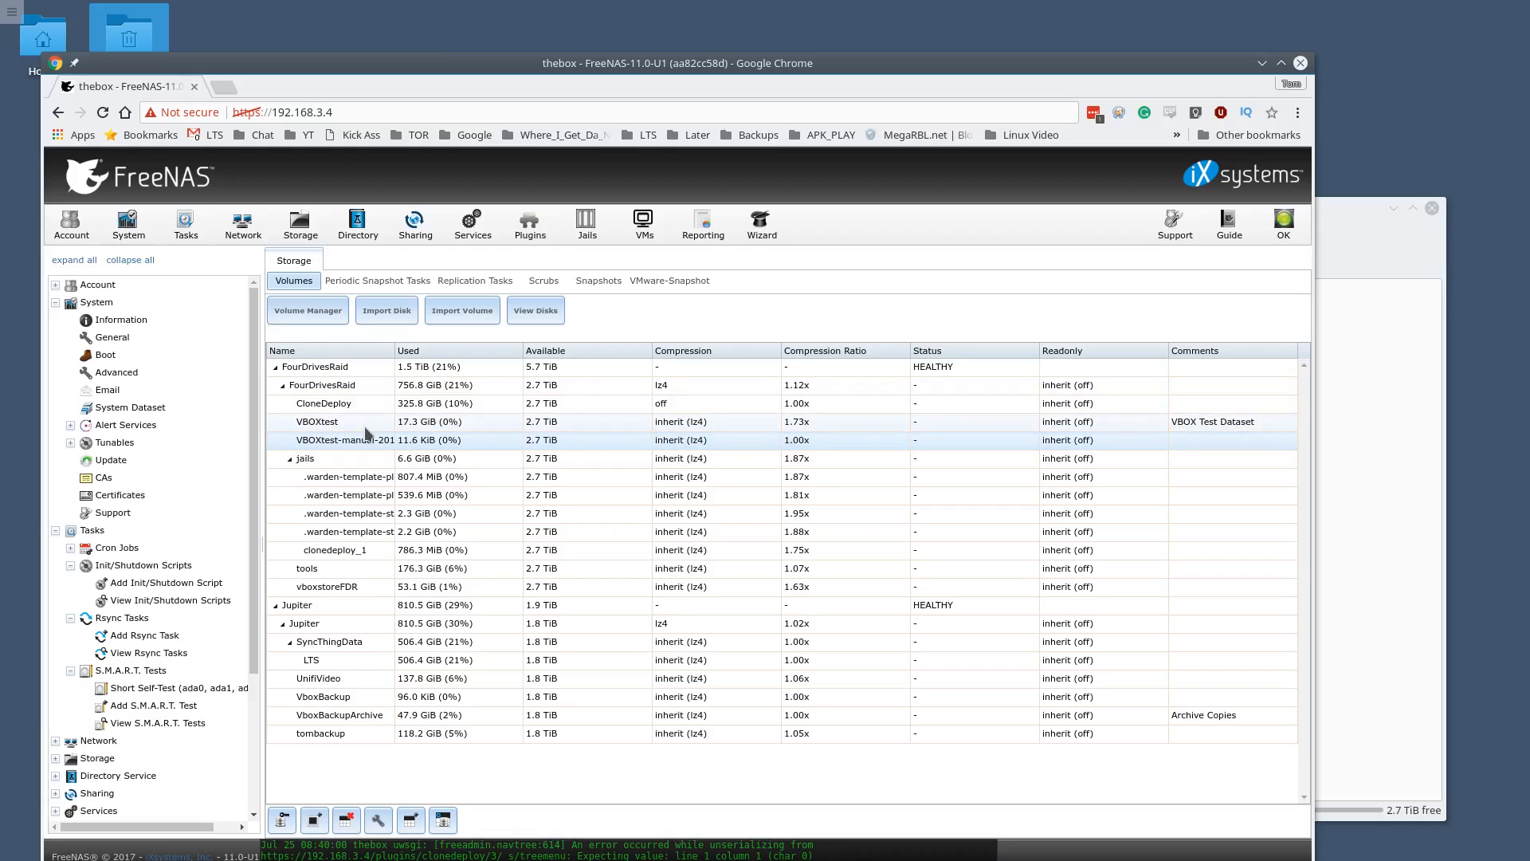
left_click(348, 430)
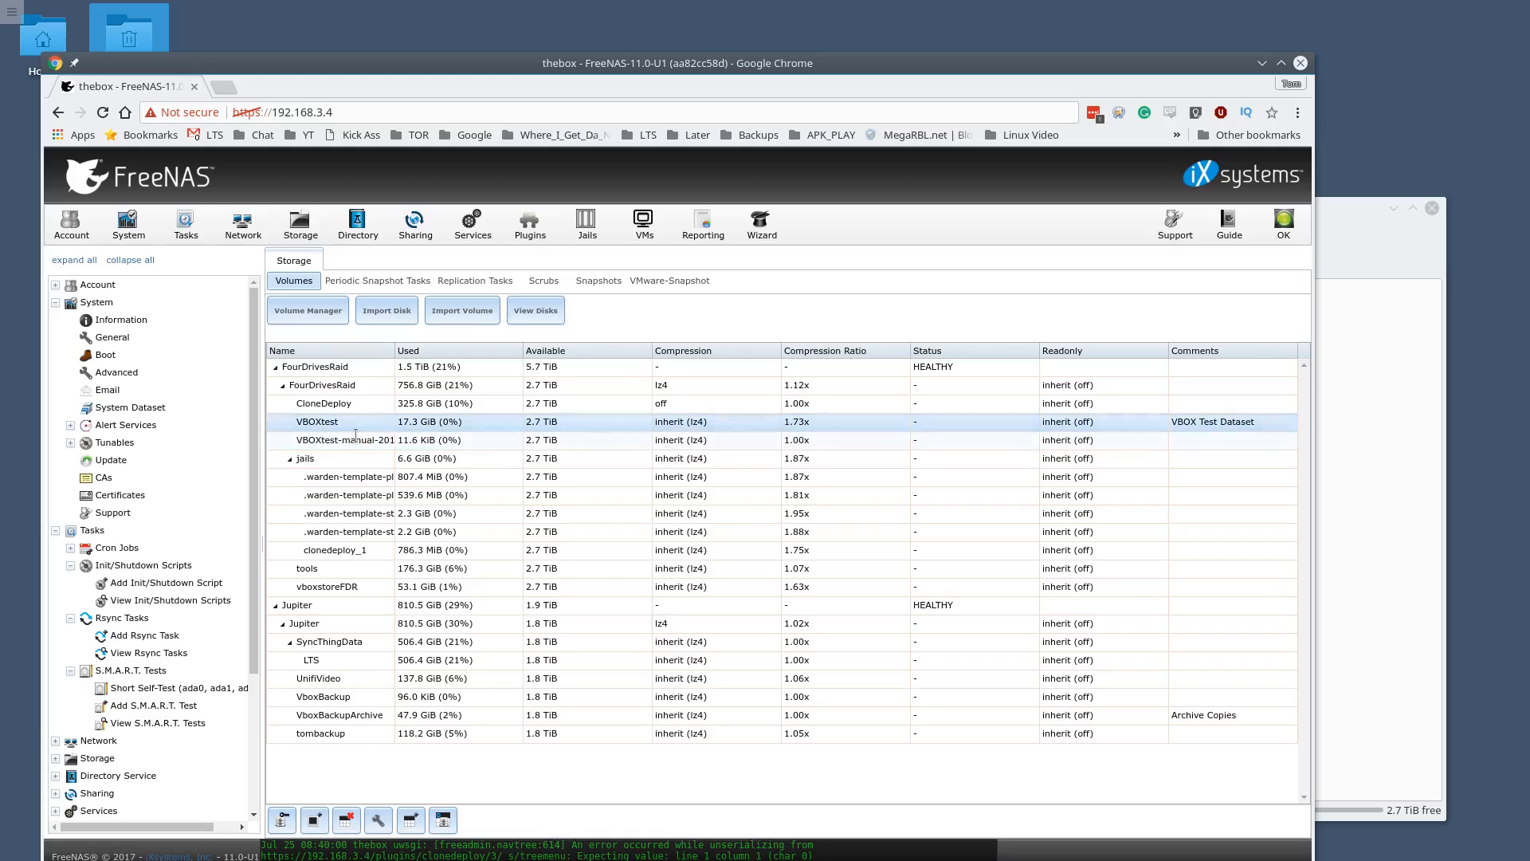
left_click(369, 440)
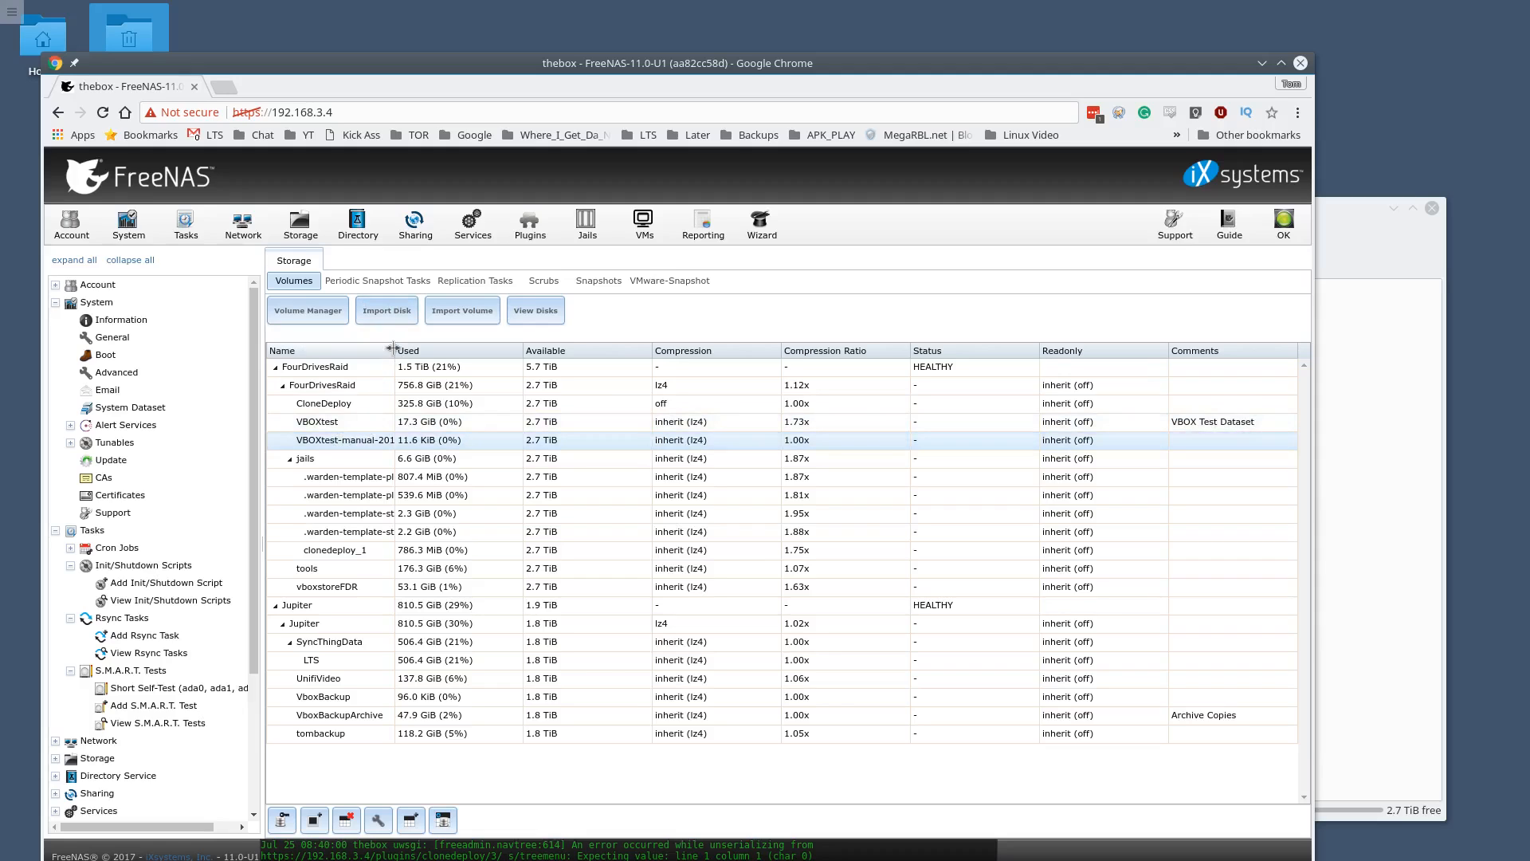
left_click_drag(395, 349, 541, 364)
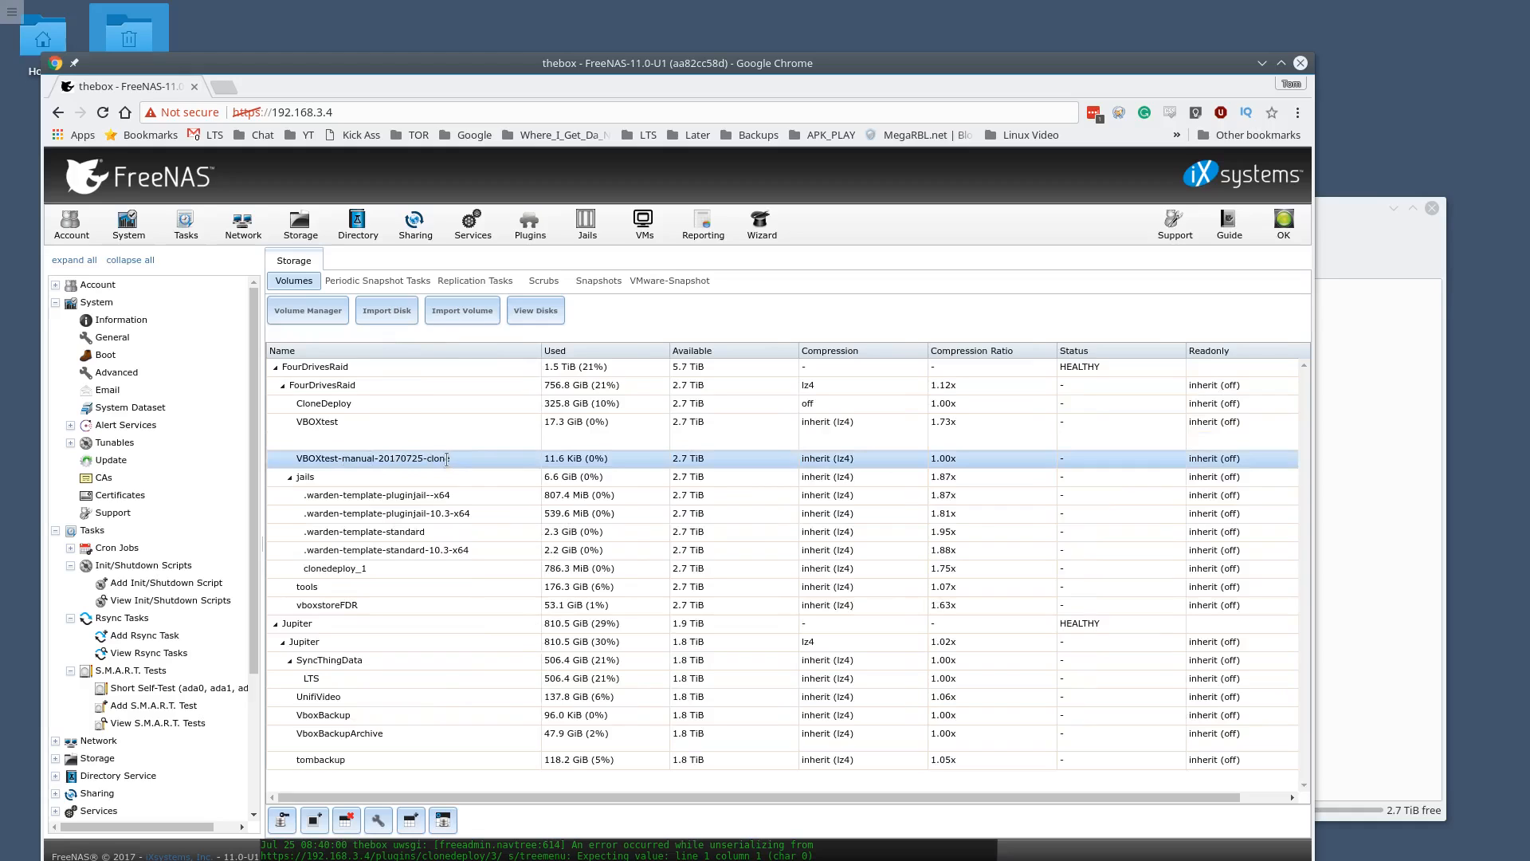
left_click(391, 424)
left_click(381, 460)
left_click(1394, 446)
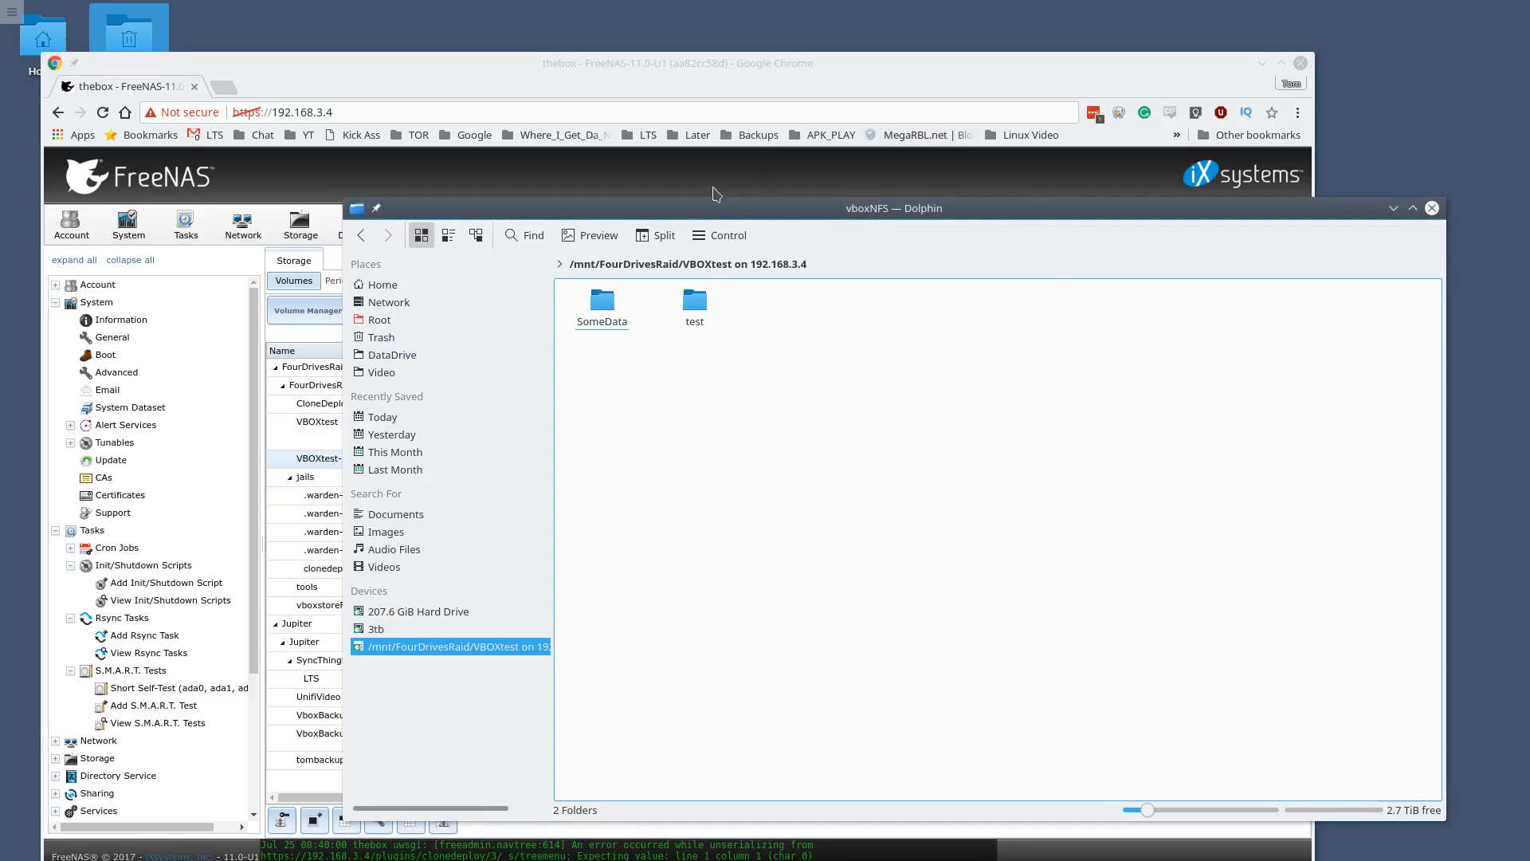
Move the Dolphin window aside and raise the FreeNAS dataset tree in Chrome.
left_click_drag(715, 204, 913, 244)
left_click(247, 88)
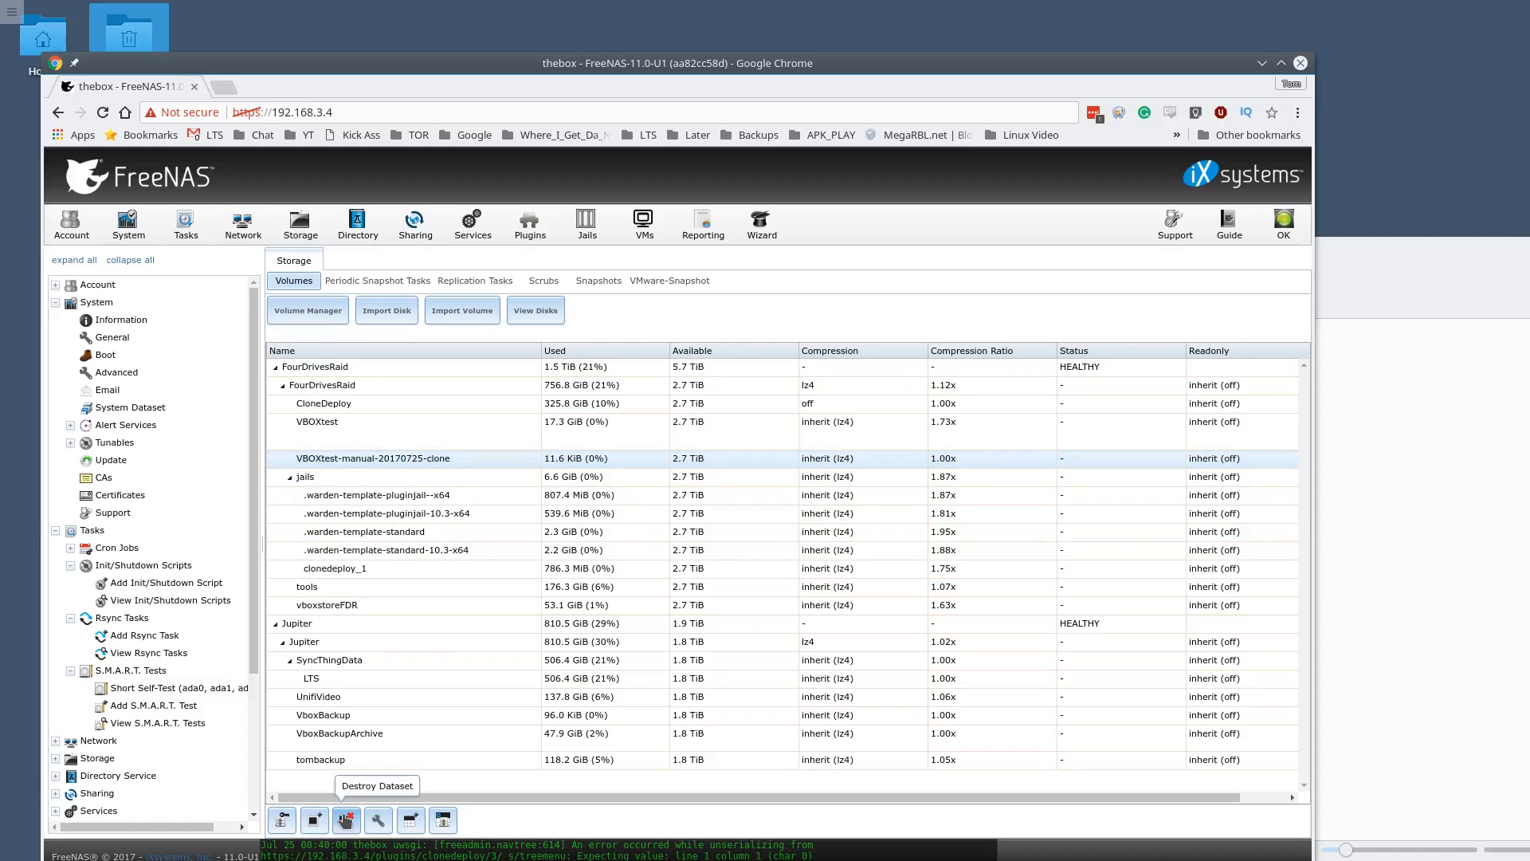
Destroy the VBOXtest-manual-20170725-clone dataset.
left_click(345, 821)
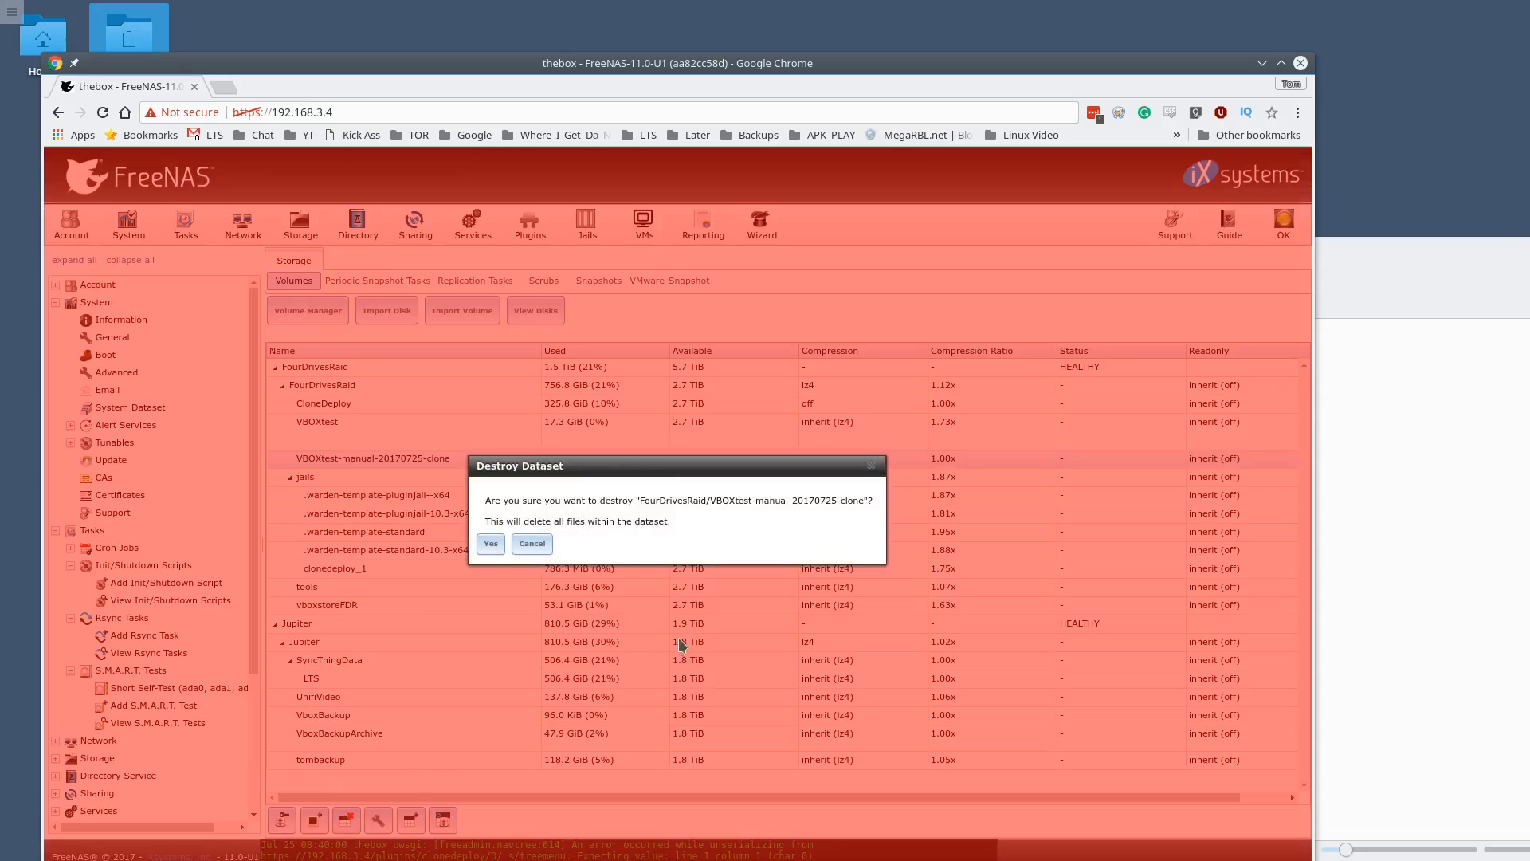
left_click(490, 545)
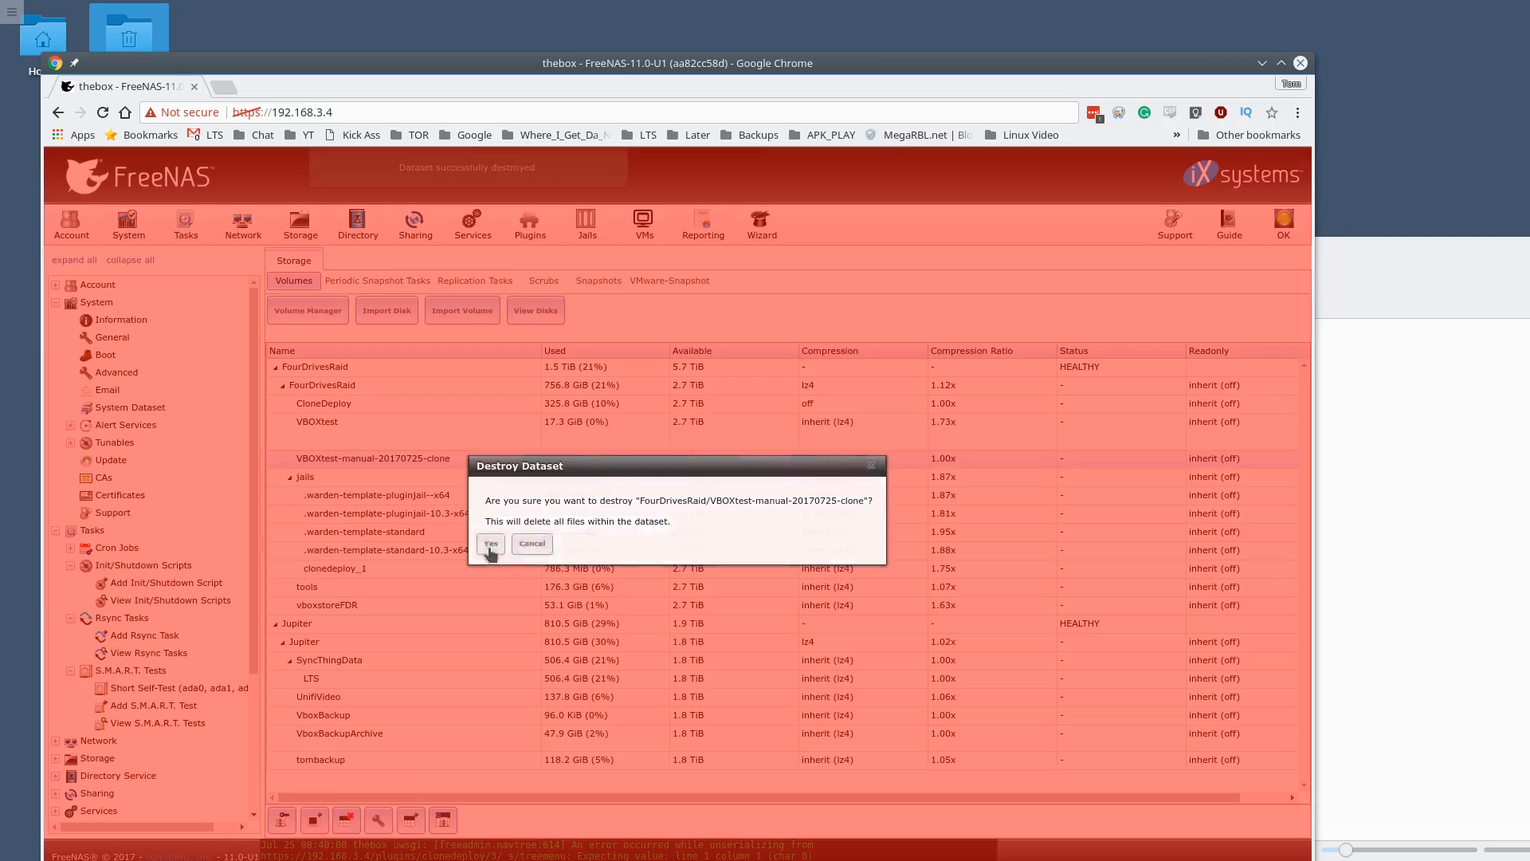
left_click(420, 430)
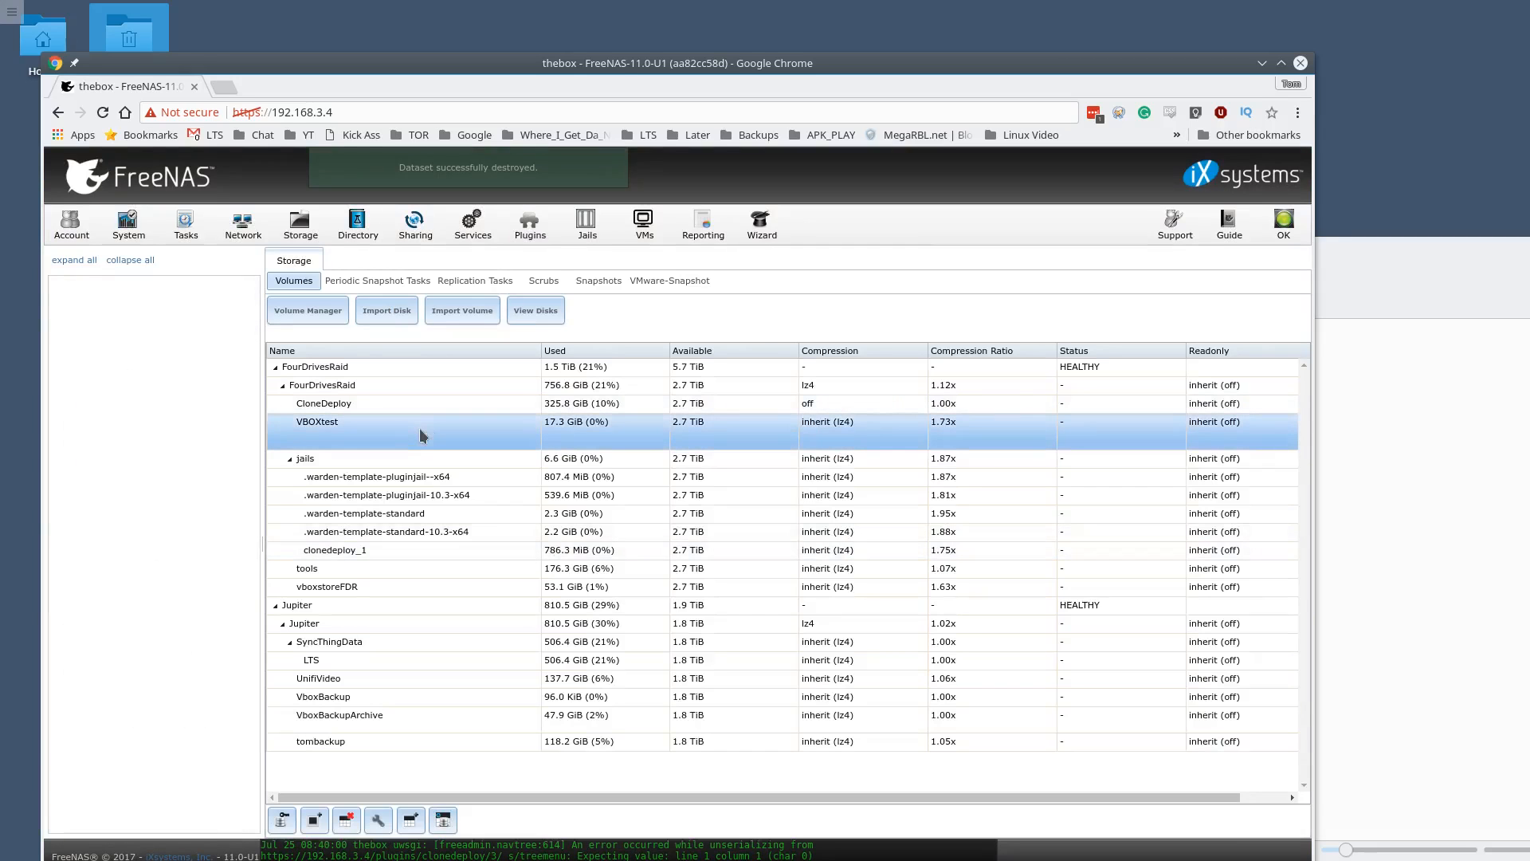
Filter the snapshot list by 'test' and select VBOXtest's manual-20170725 snapshot.
left_click(596, 281)
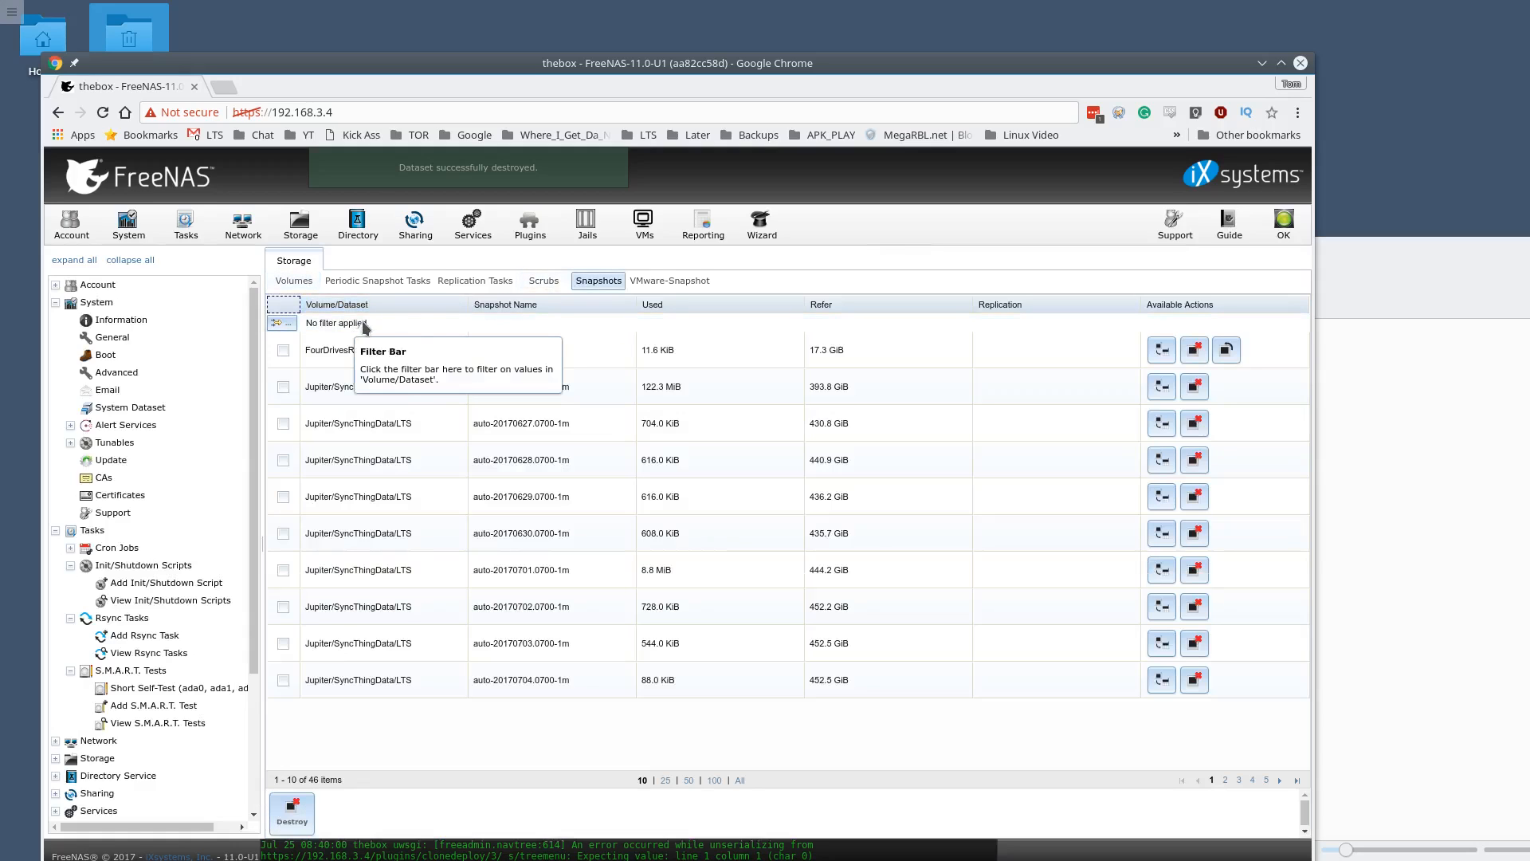
left_click(365, 325)
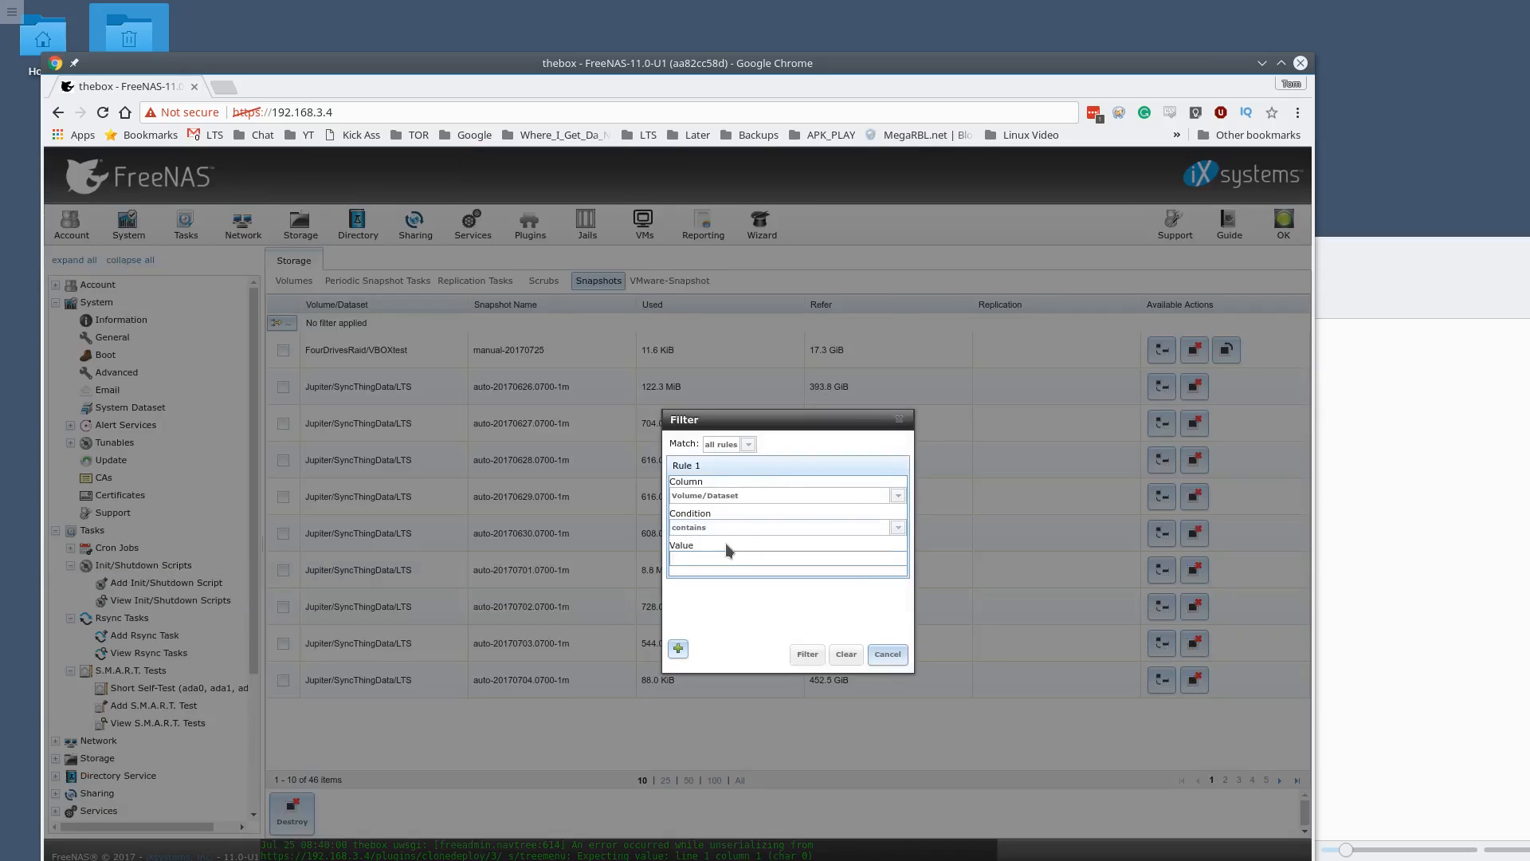
type("test")
key("Return")
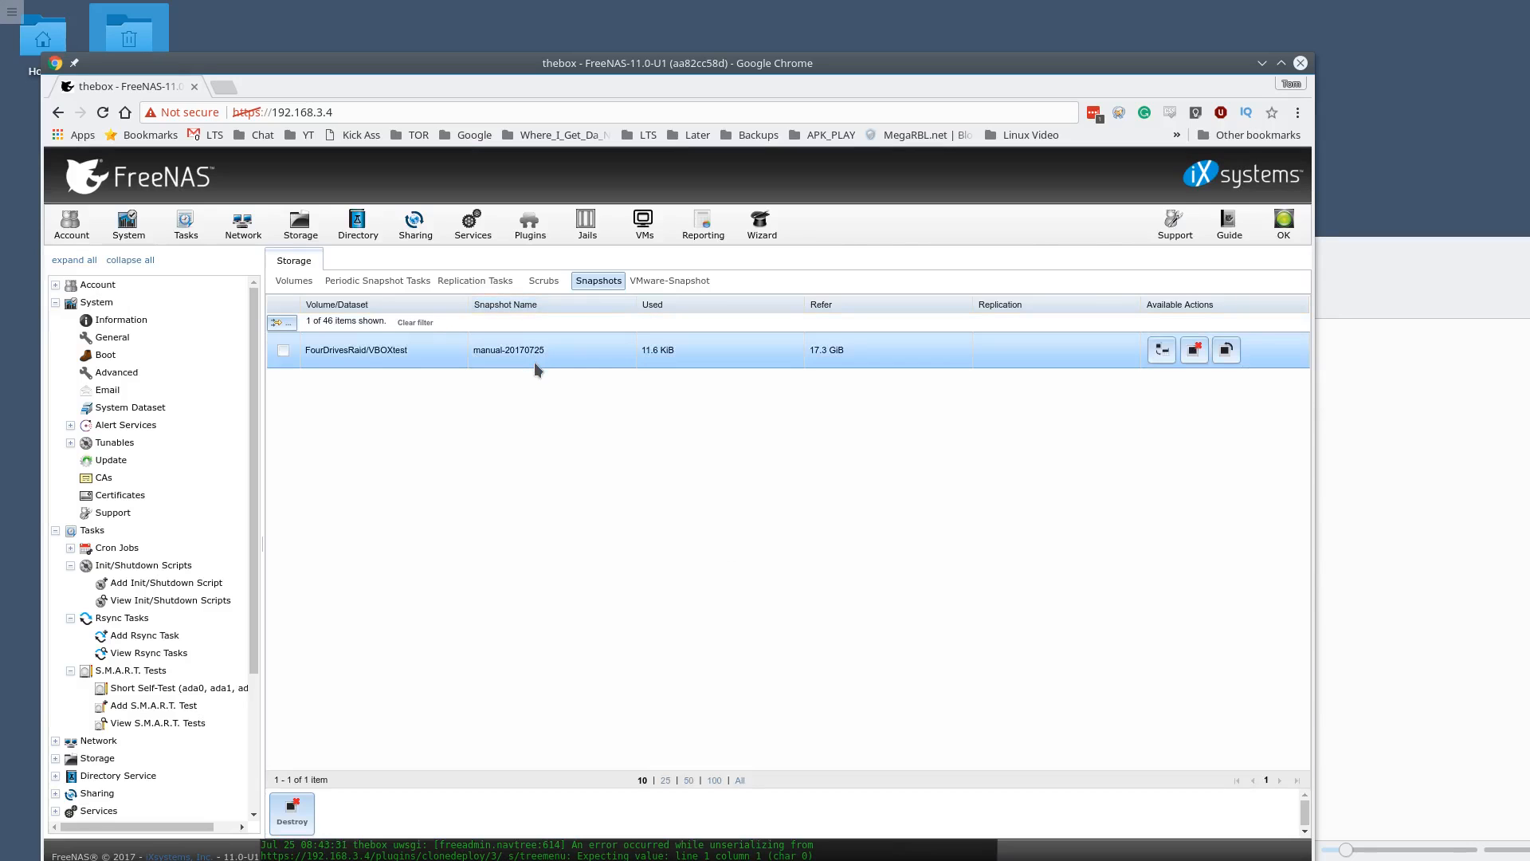
left_click(534, 362)
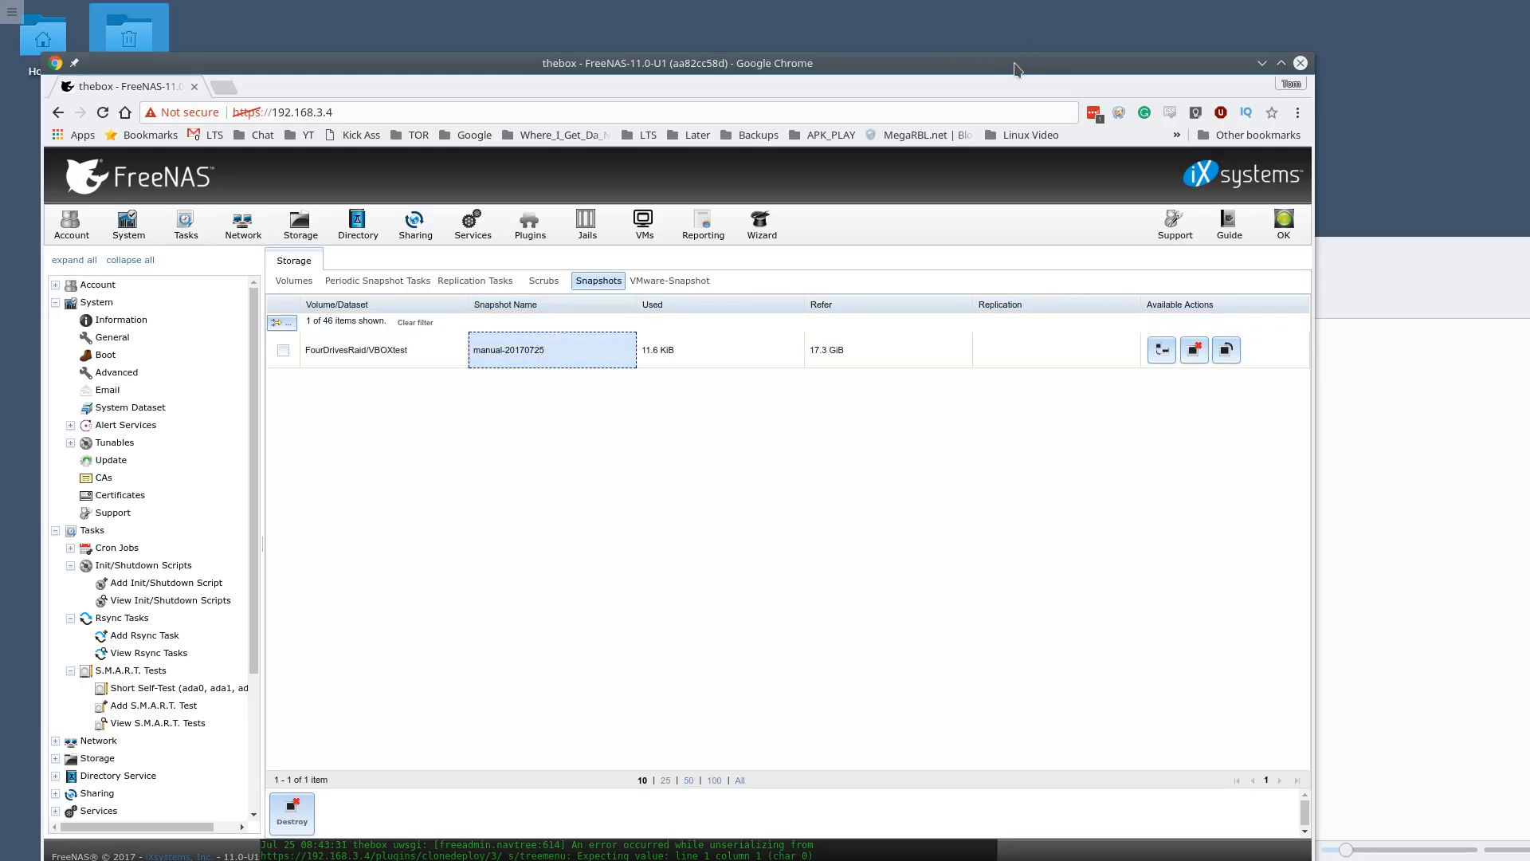
left_click_drag(1014, 69, 1037, 36)
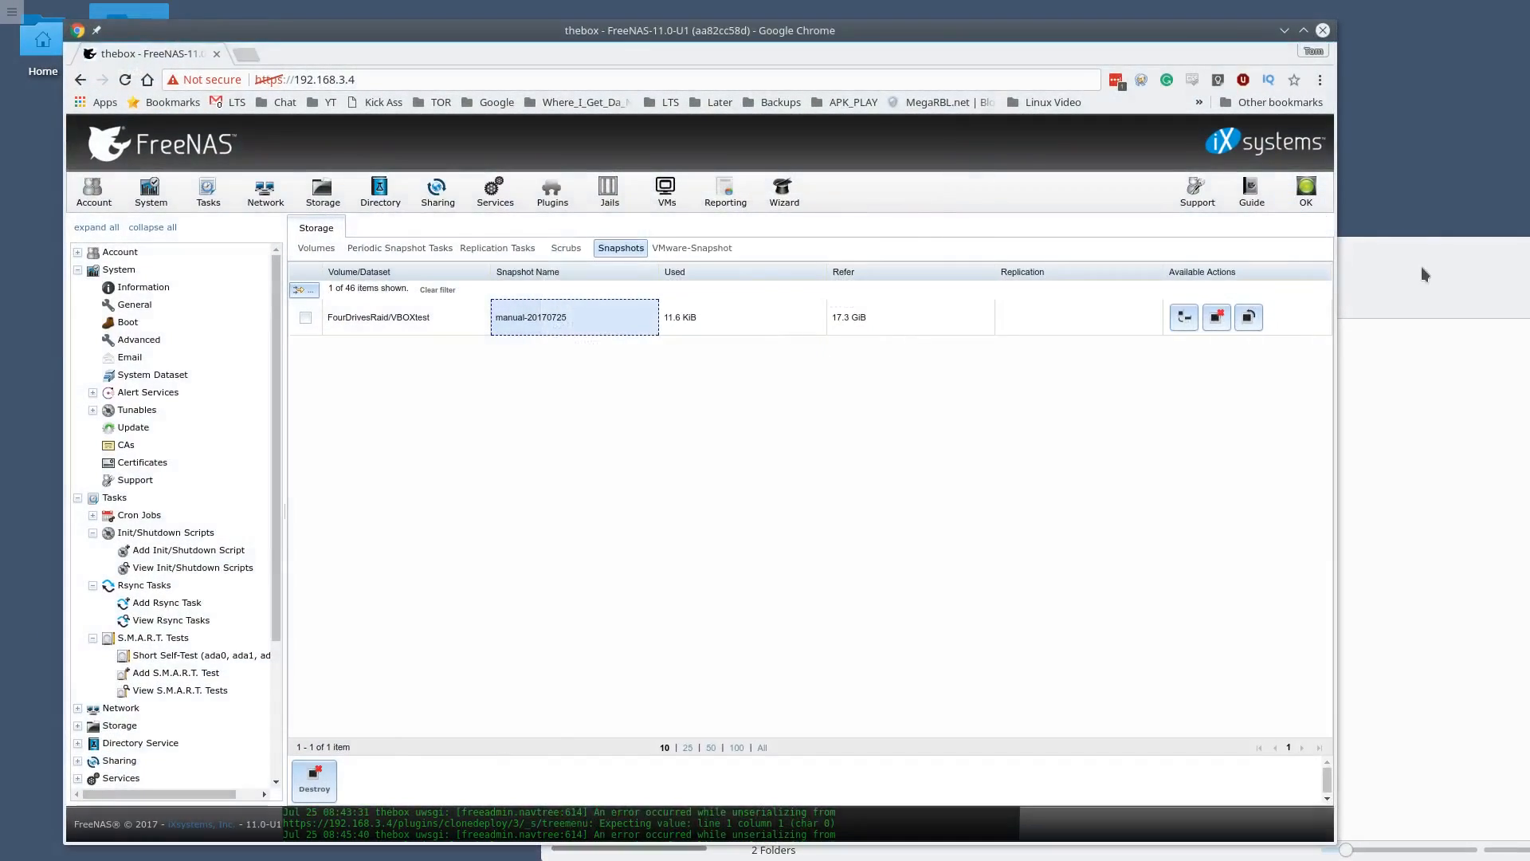
left_click_drag(1408, 253, 1145, 238)
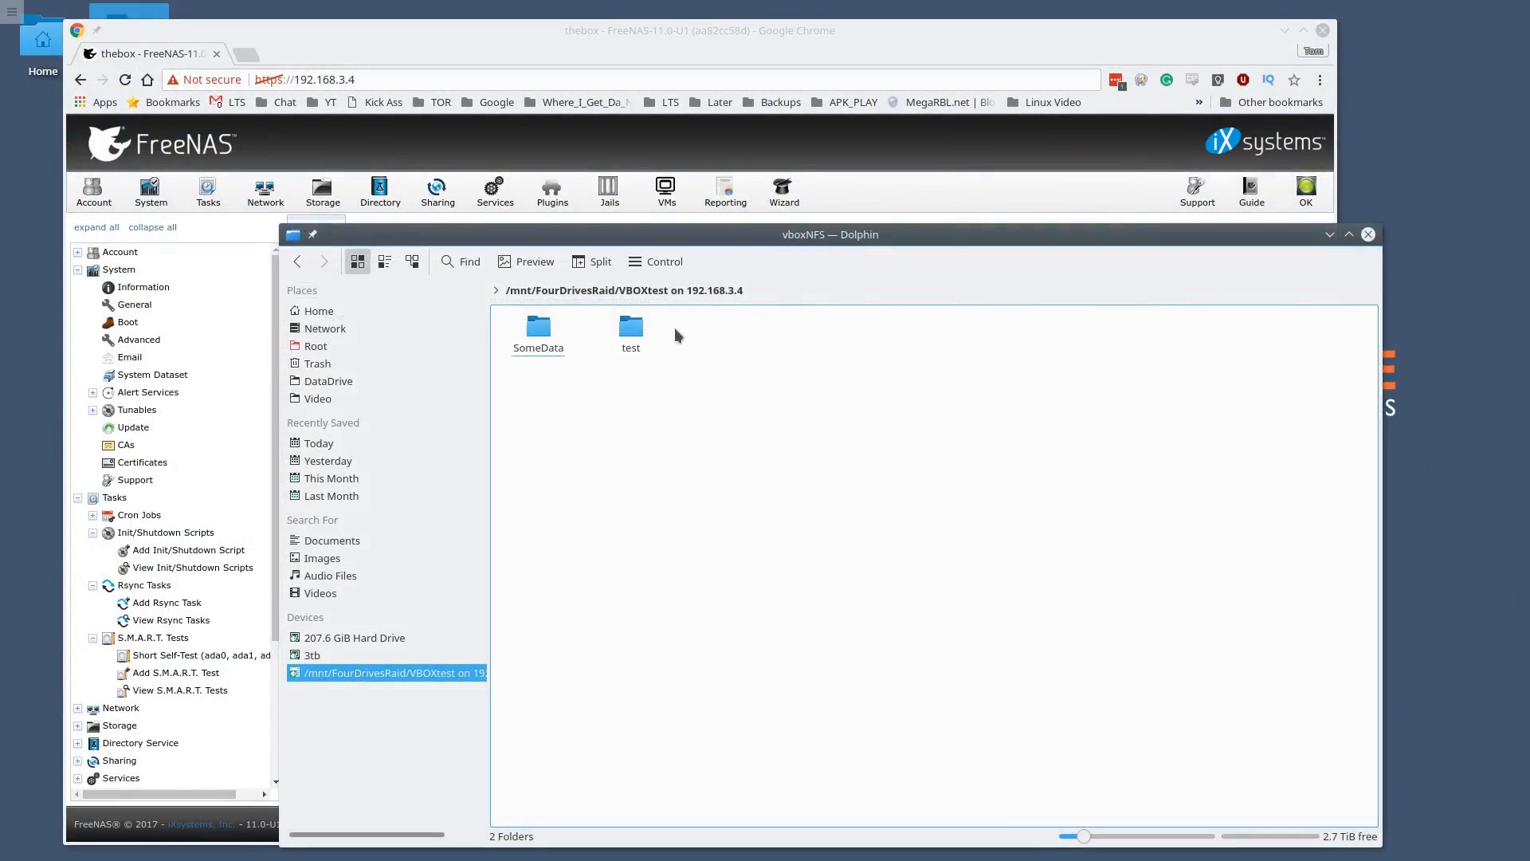
double_click(626, 330)
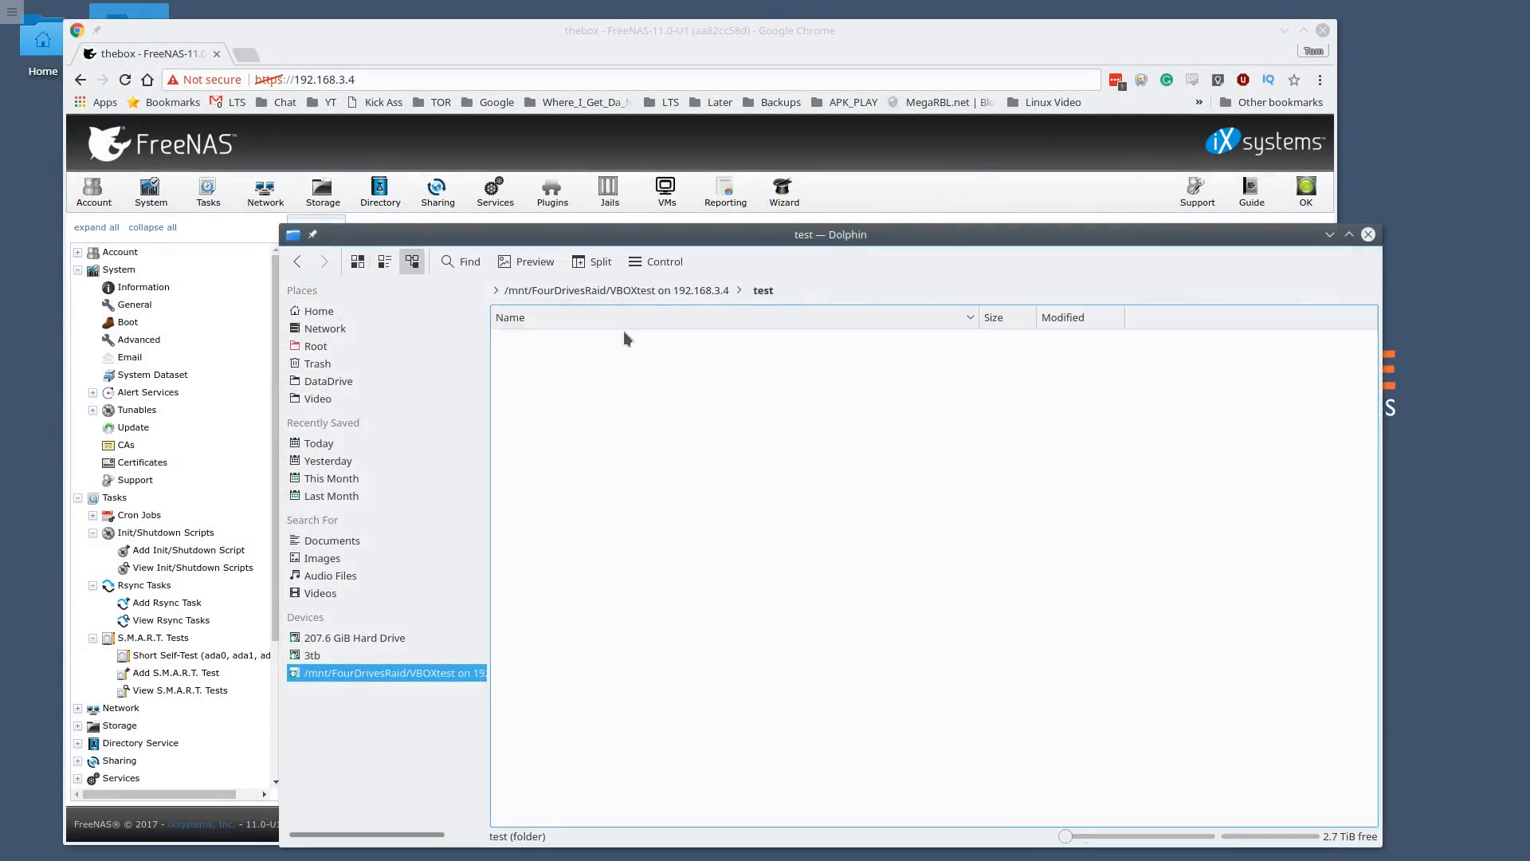
left_click(680, 293)
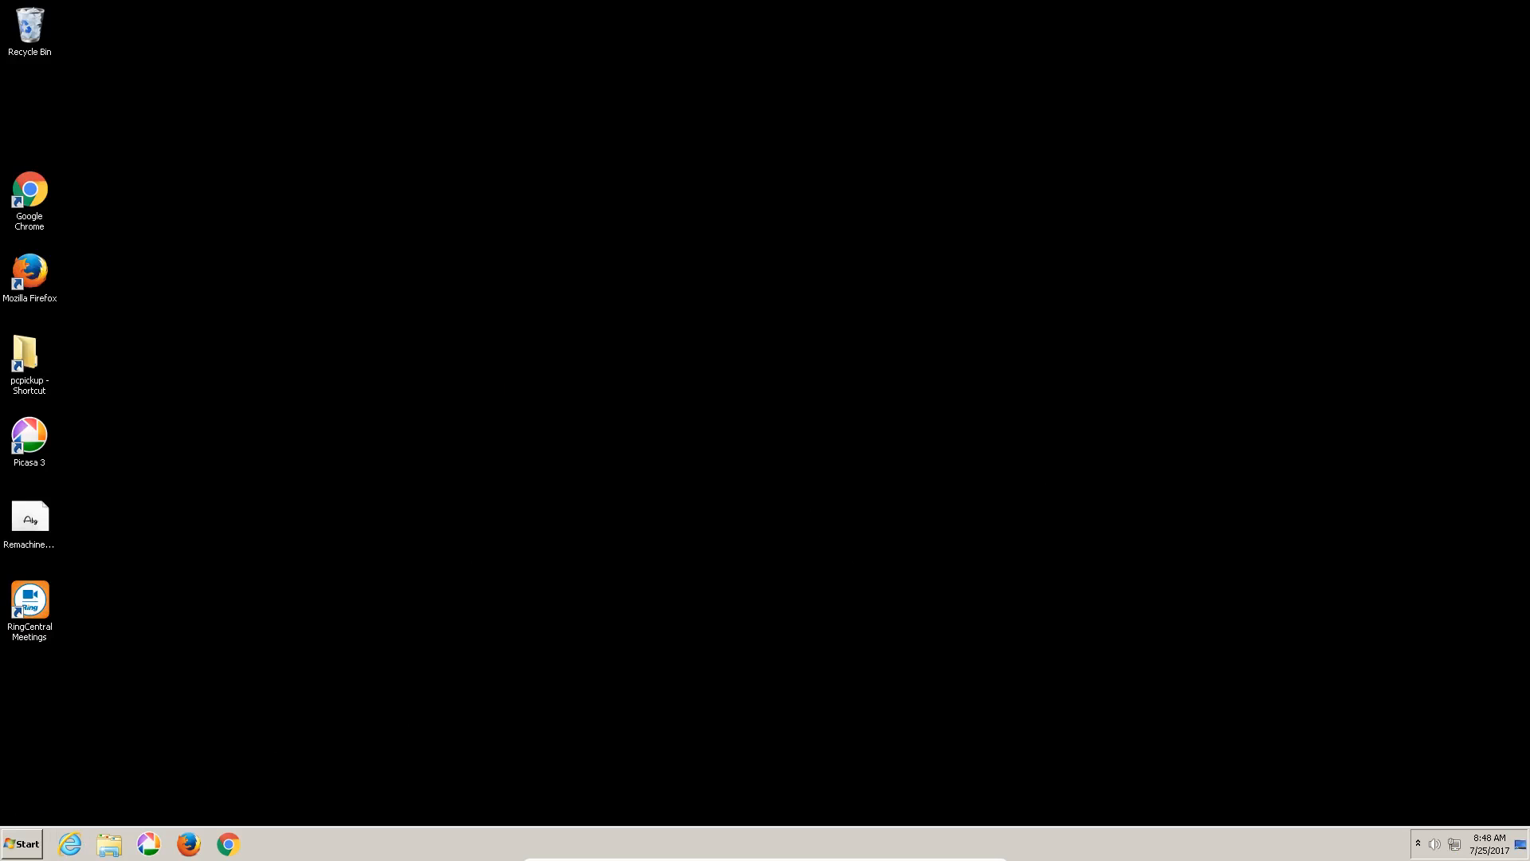
left_click(24, 837)
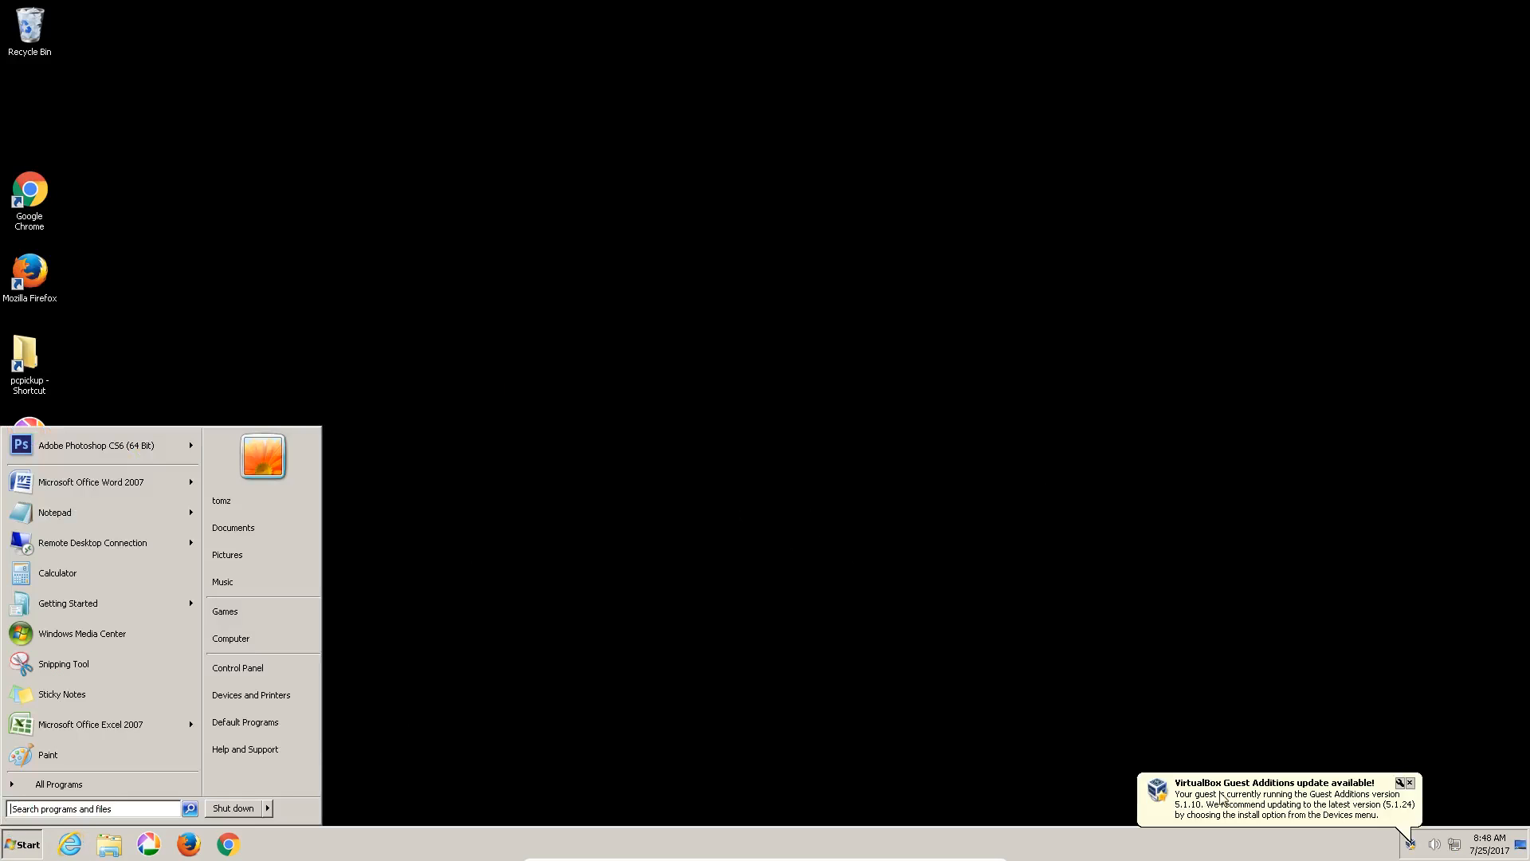
left_click(239, 640)
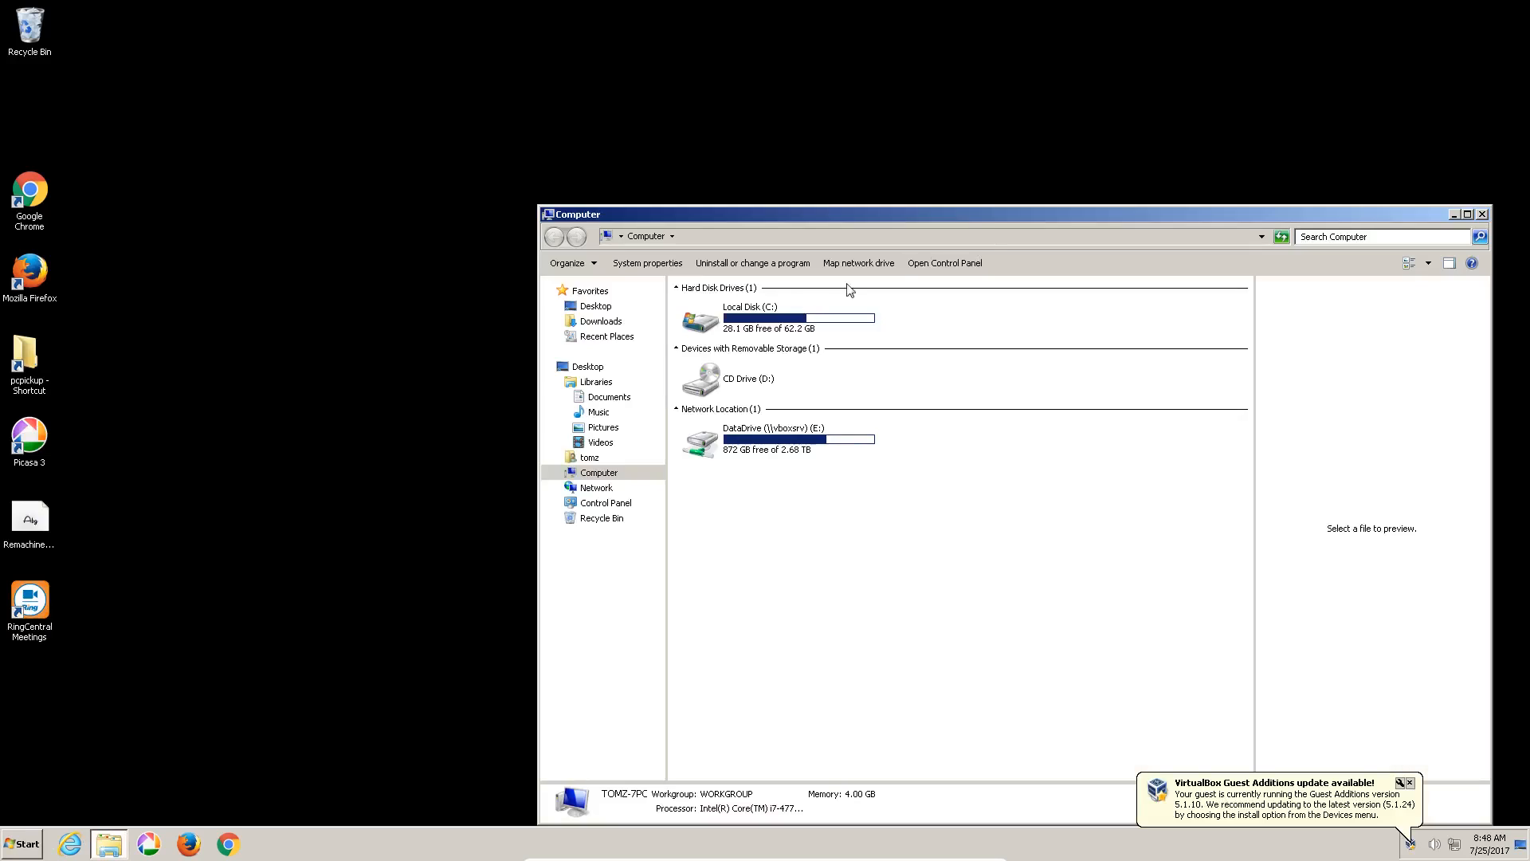
left_click_drag(966, 218, 863, 144)
double_click(701, 262)
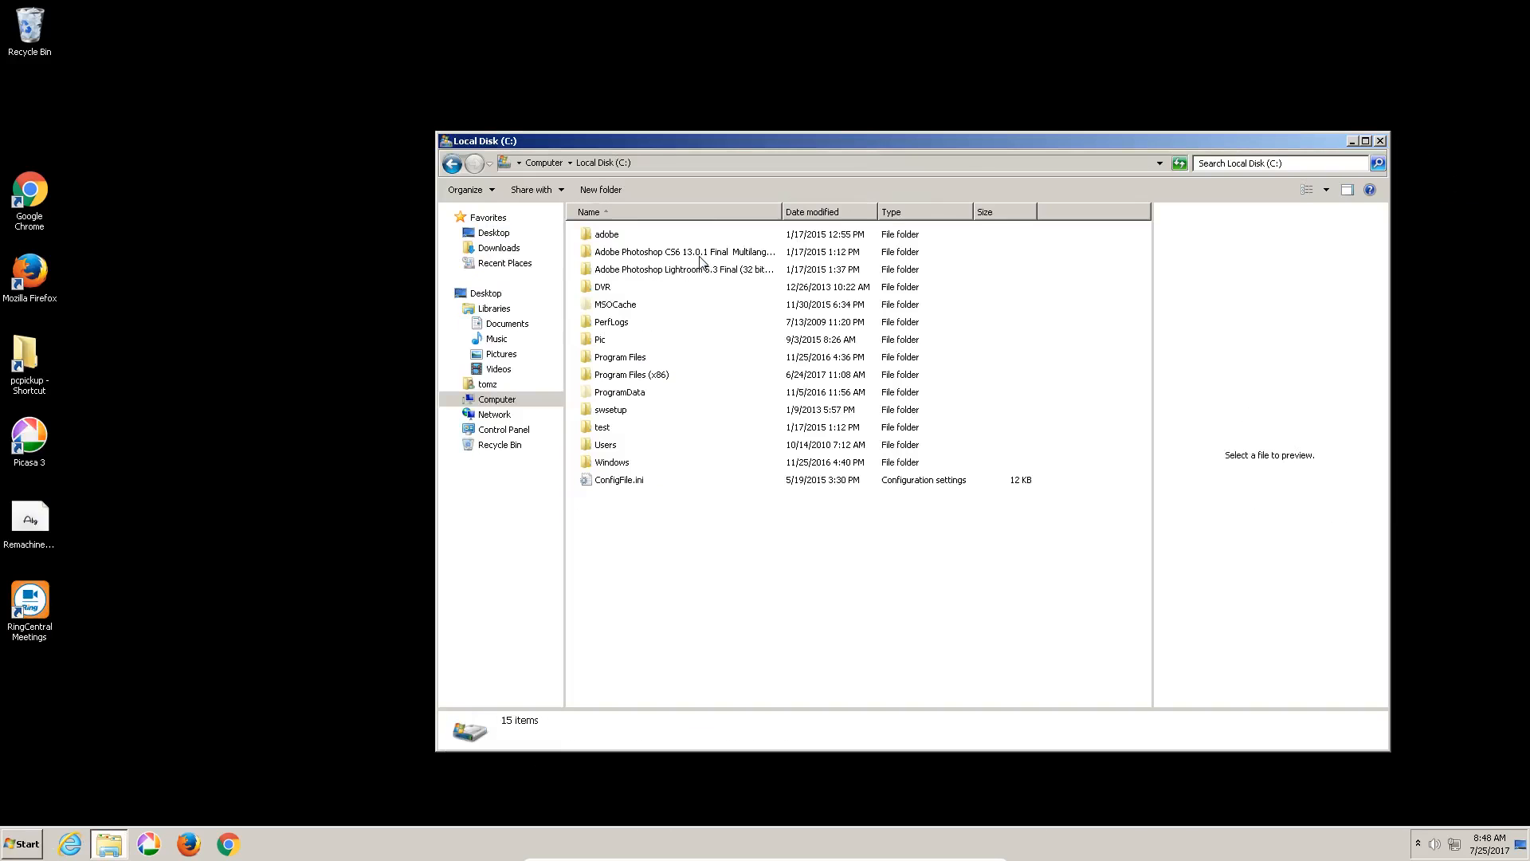
left_click(545, 164)
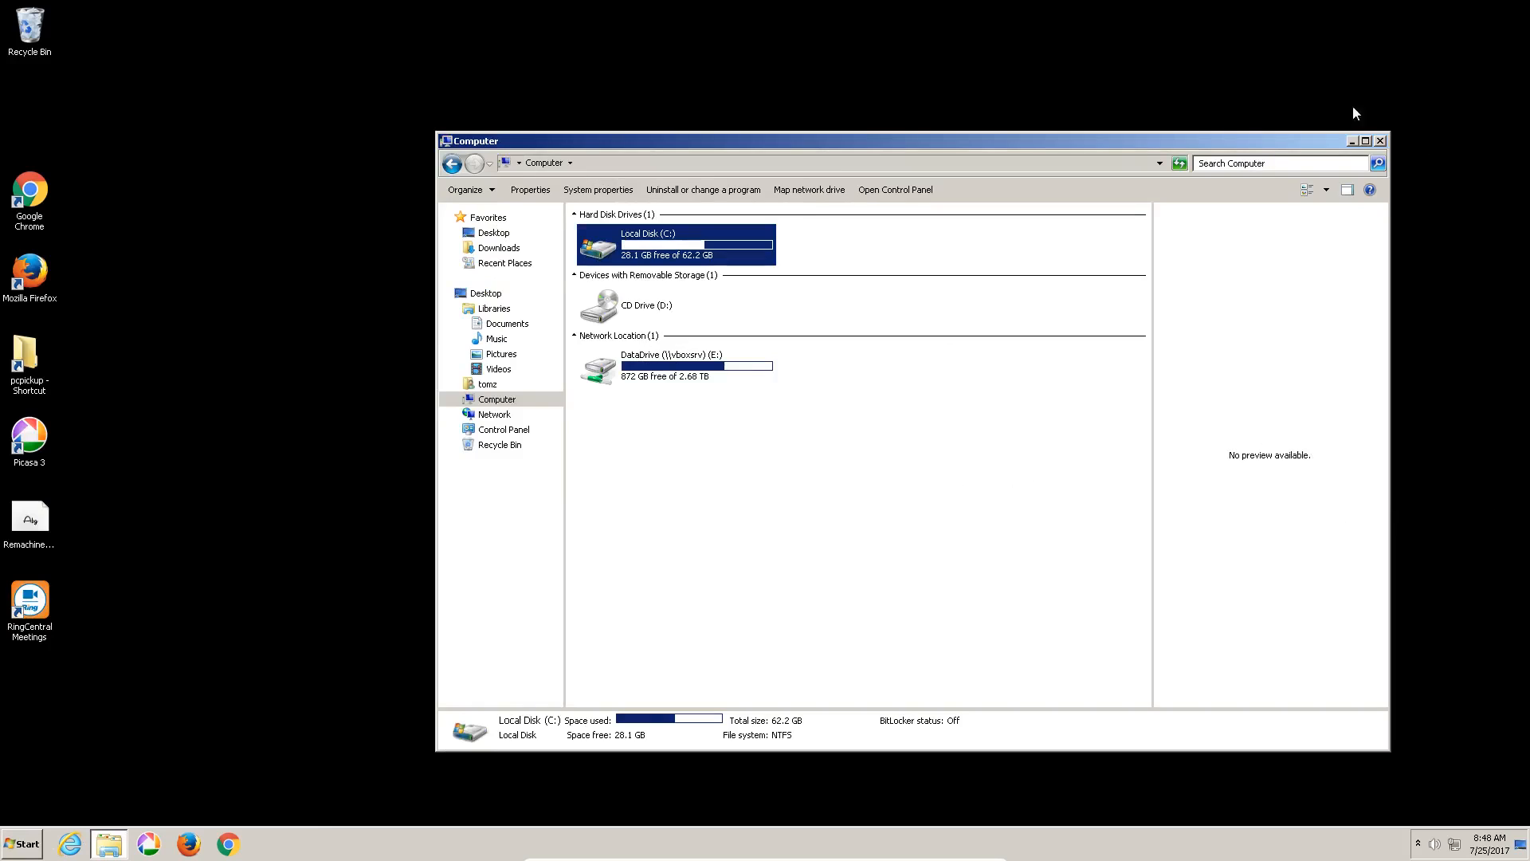
left_click(1381, 141)
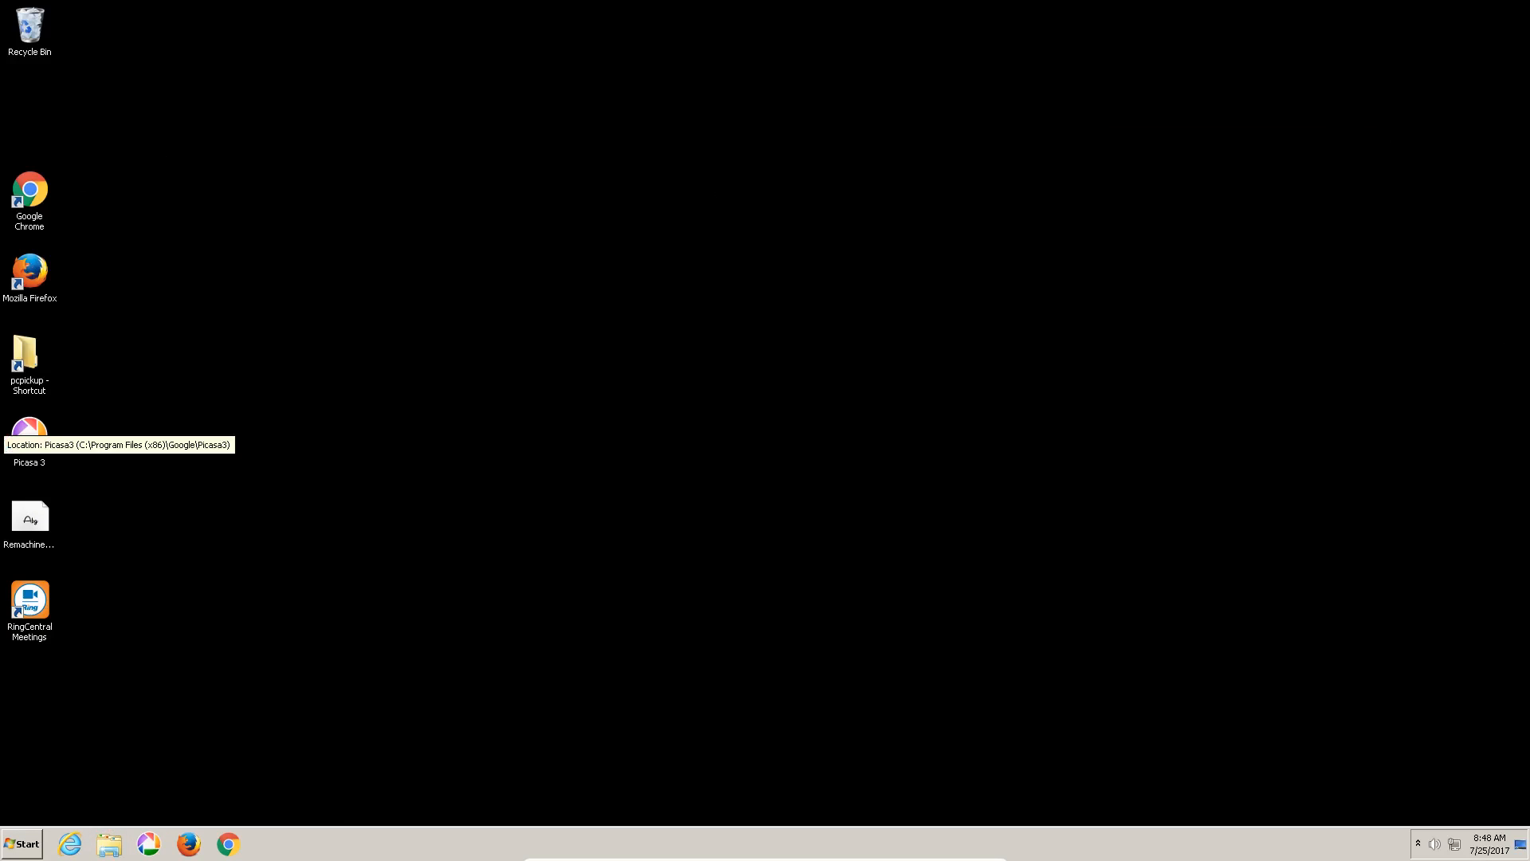
Bring the FreeNAS window forward and destroy VBOXtest's manual-20170725 snapshot.
key("ctrl+F9")
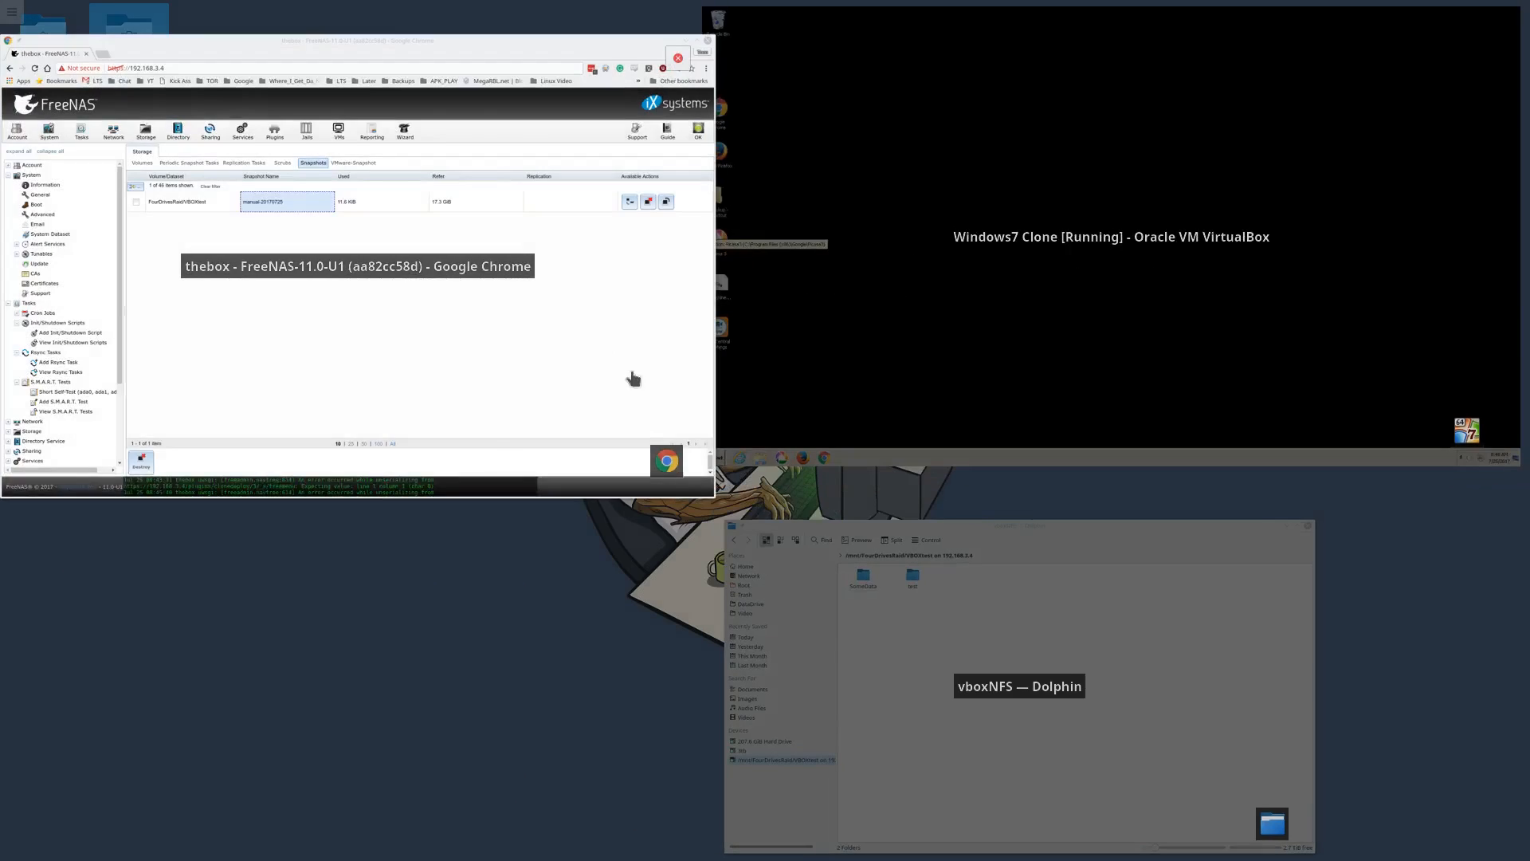
left_click(475, 318)
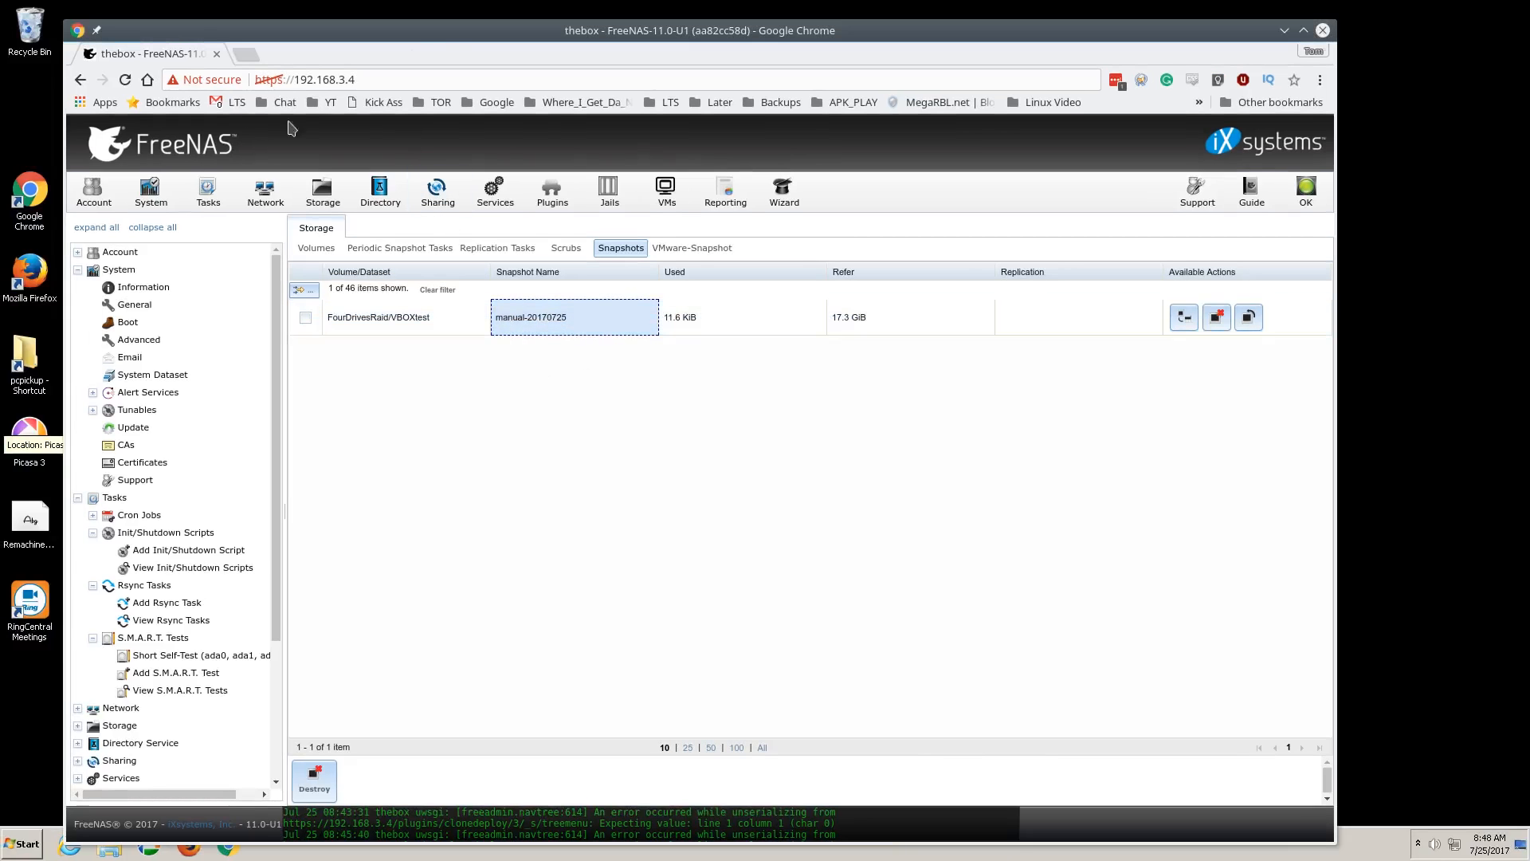
left_click_drag(449, 26, 572, 32)
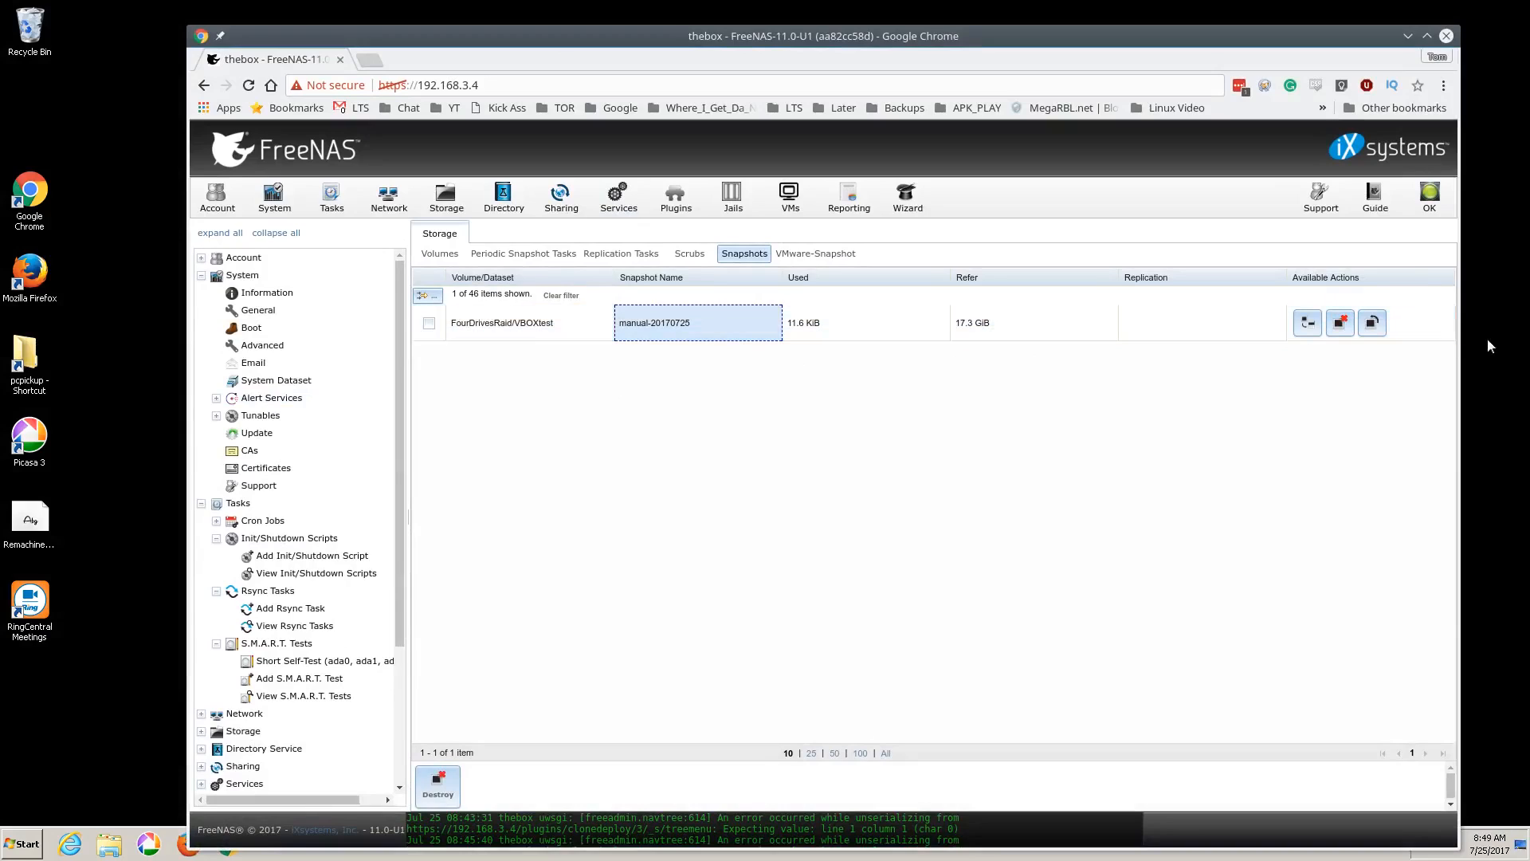
left_click(1341, 327)
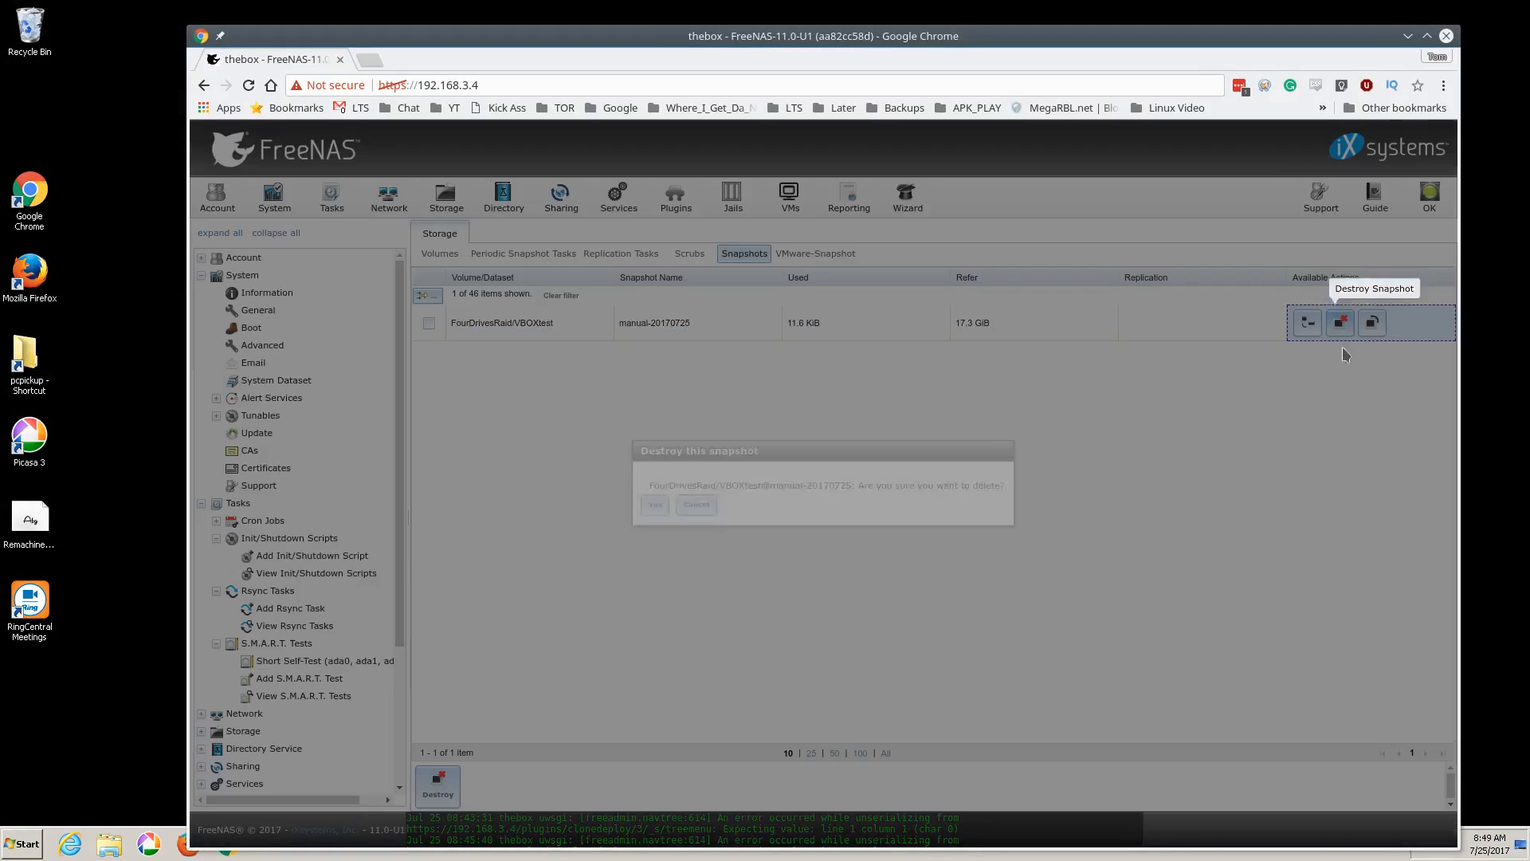
left_click(650, 510)
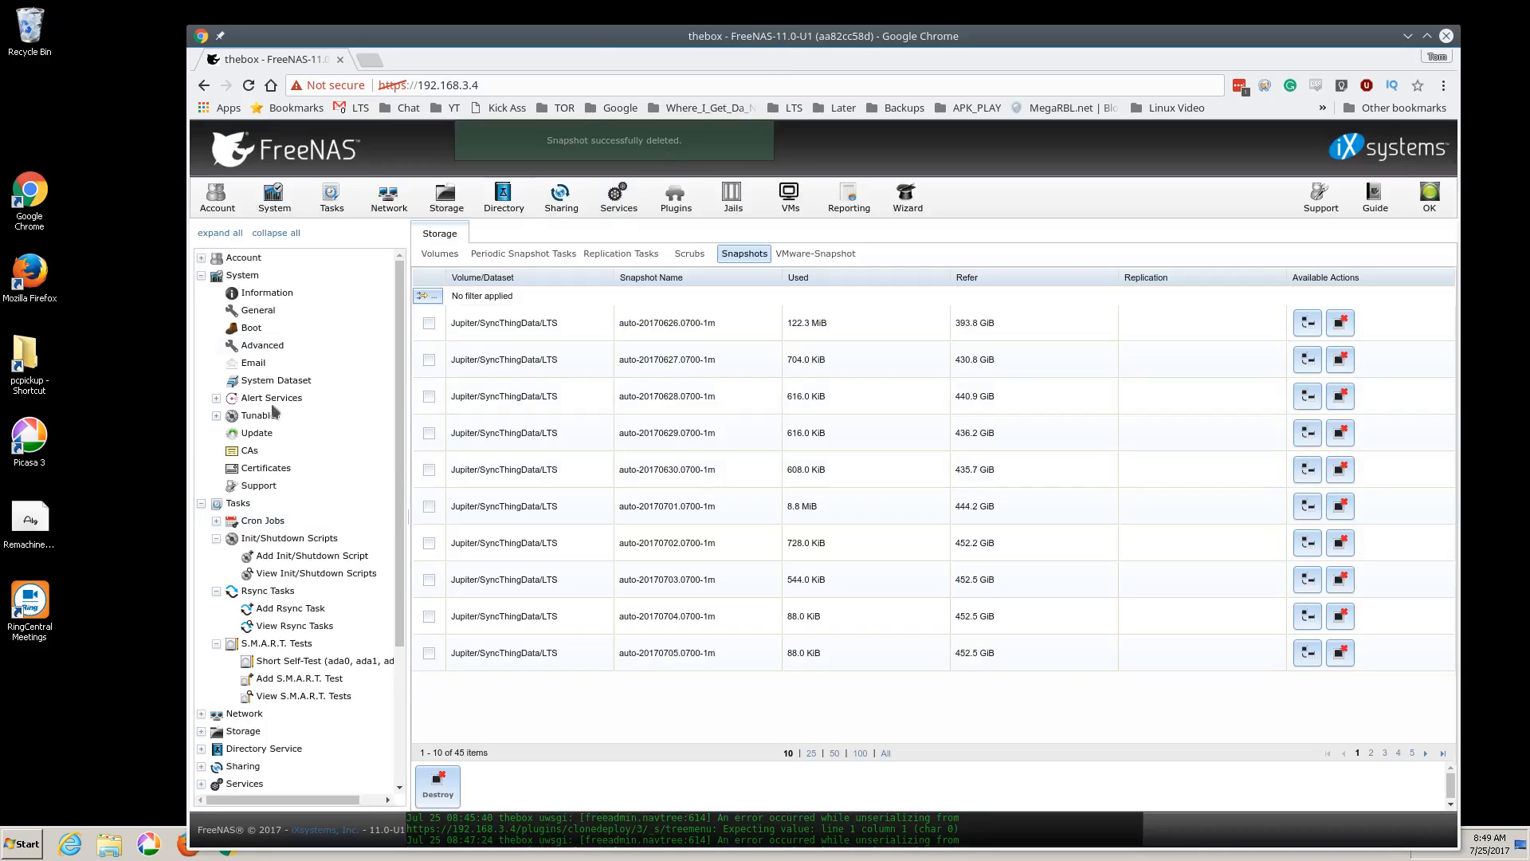
left_click_drag(596, 45, 643, 49)
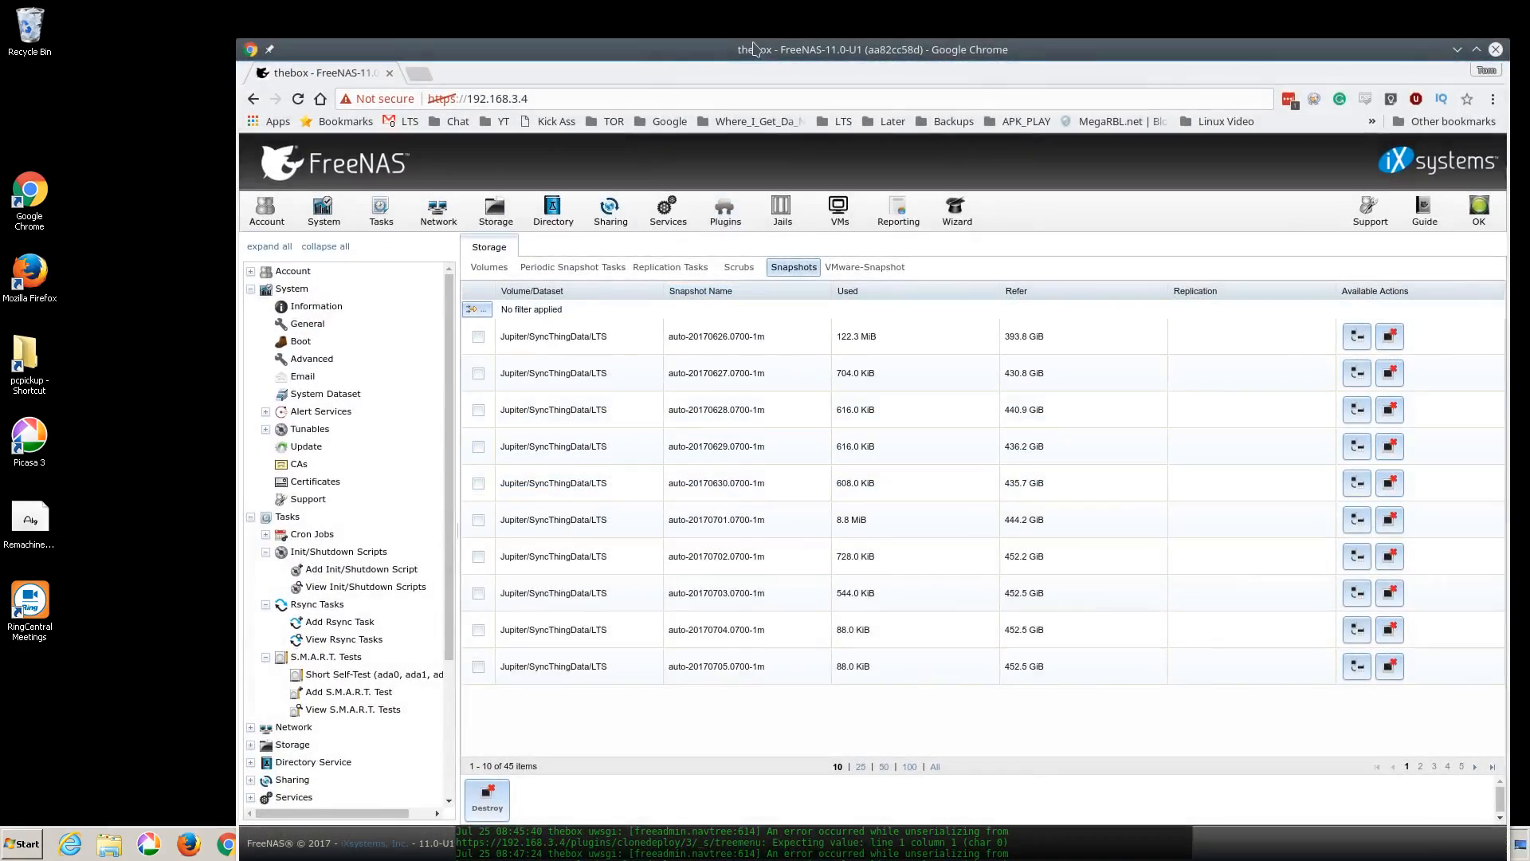
Create a VBOXtest snapshot with the name prefixed 'VM_Running', then switch to the Windows VM.
left_click(505, 217)
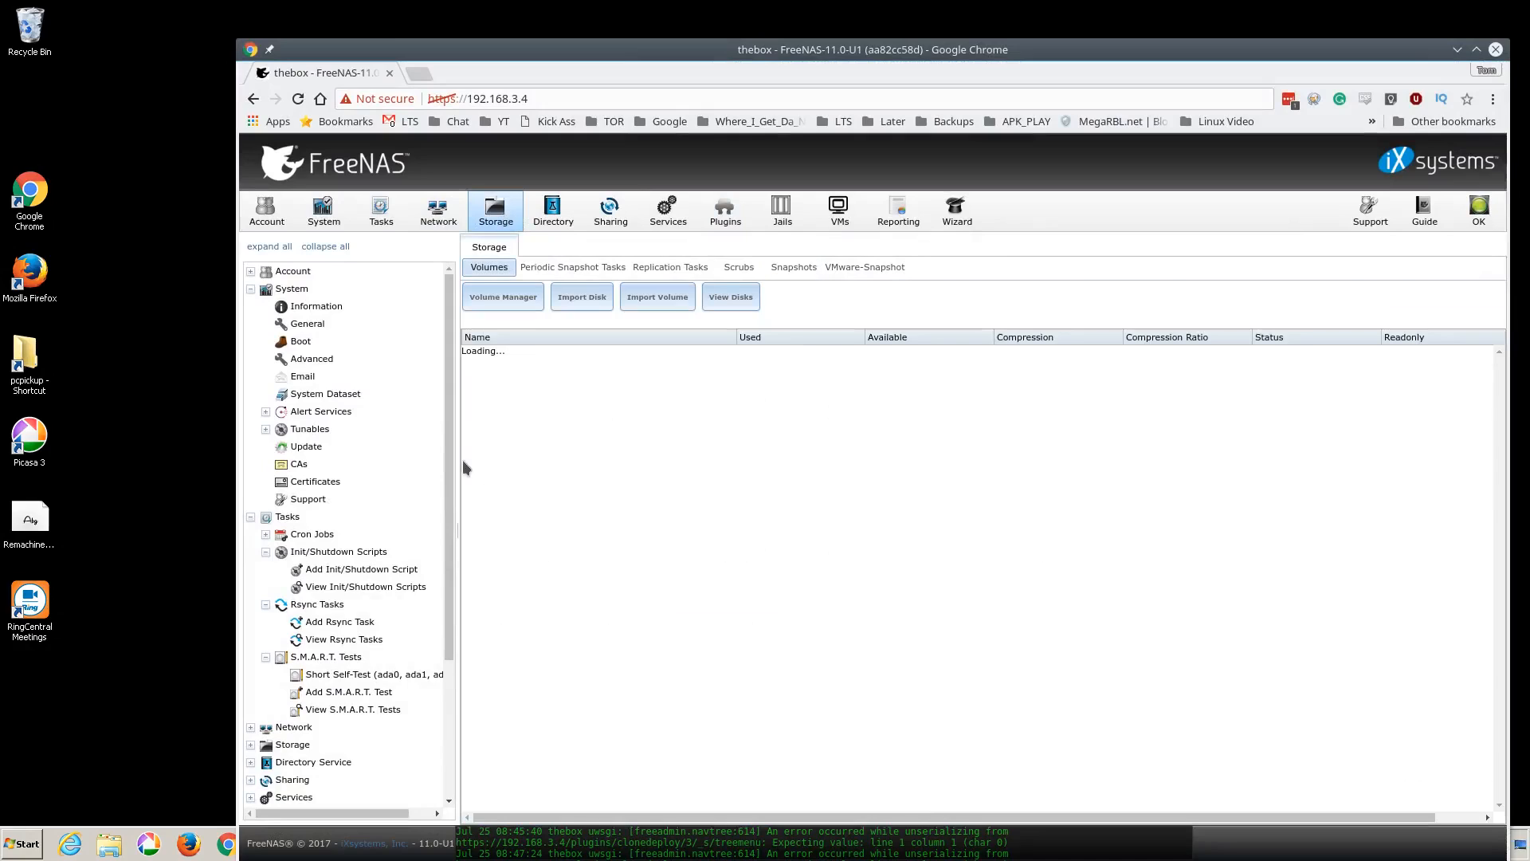
left_click(561, 413)
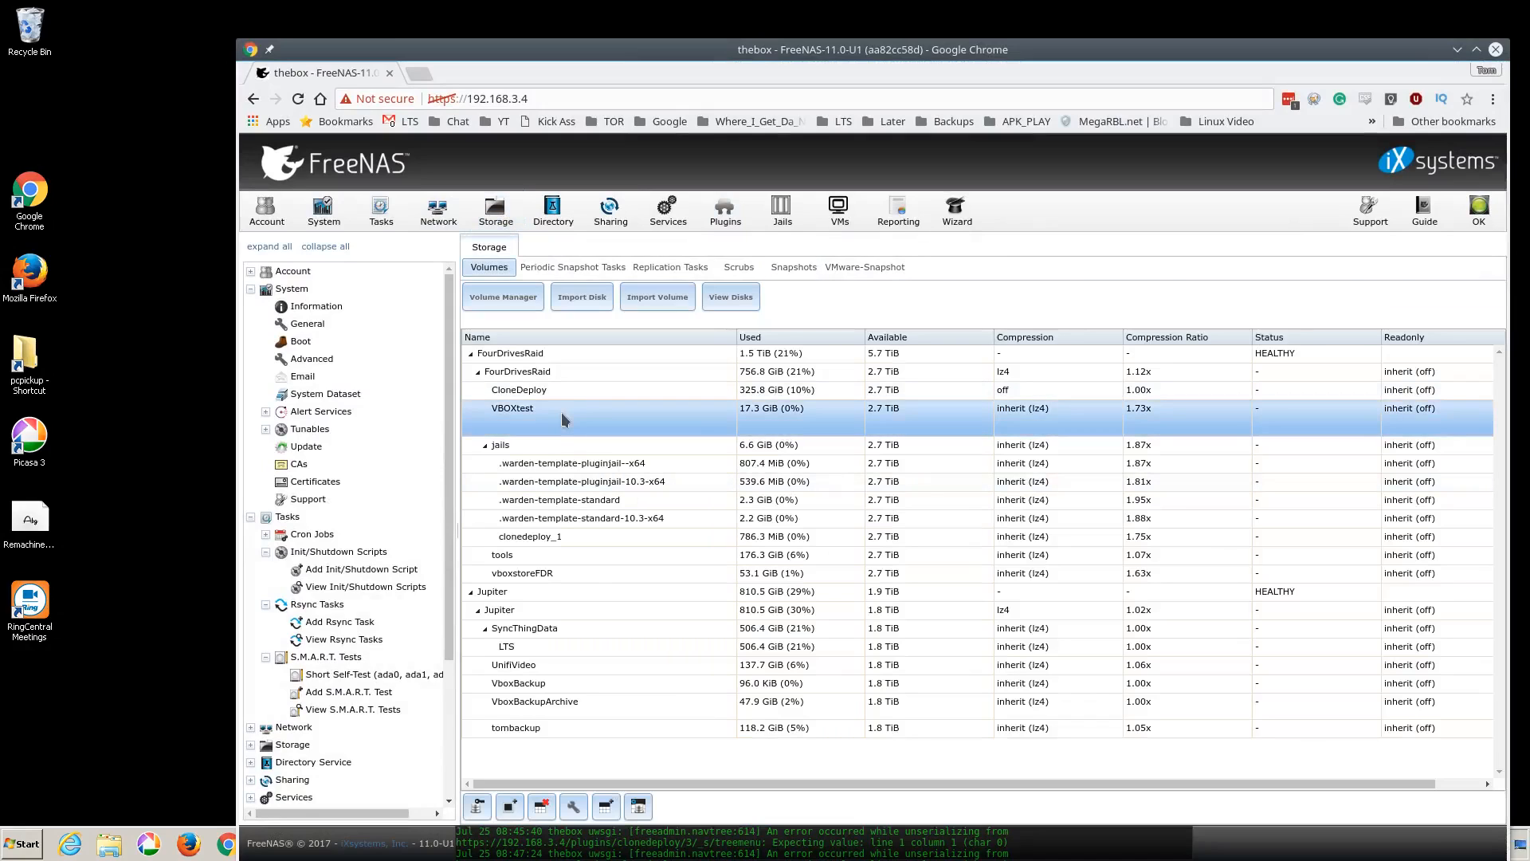
left_click(514, 807)
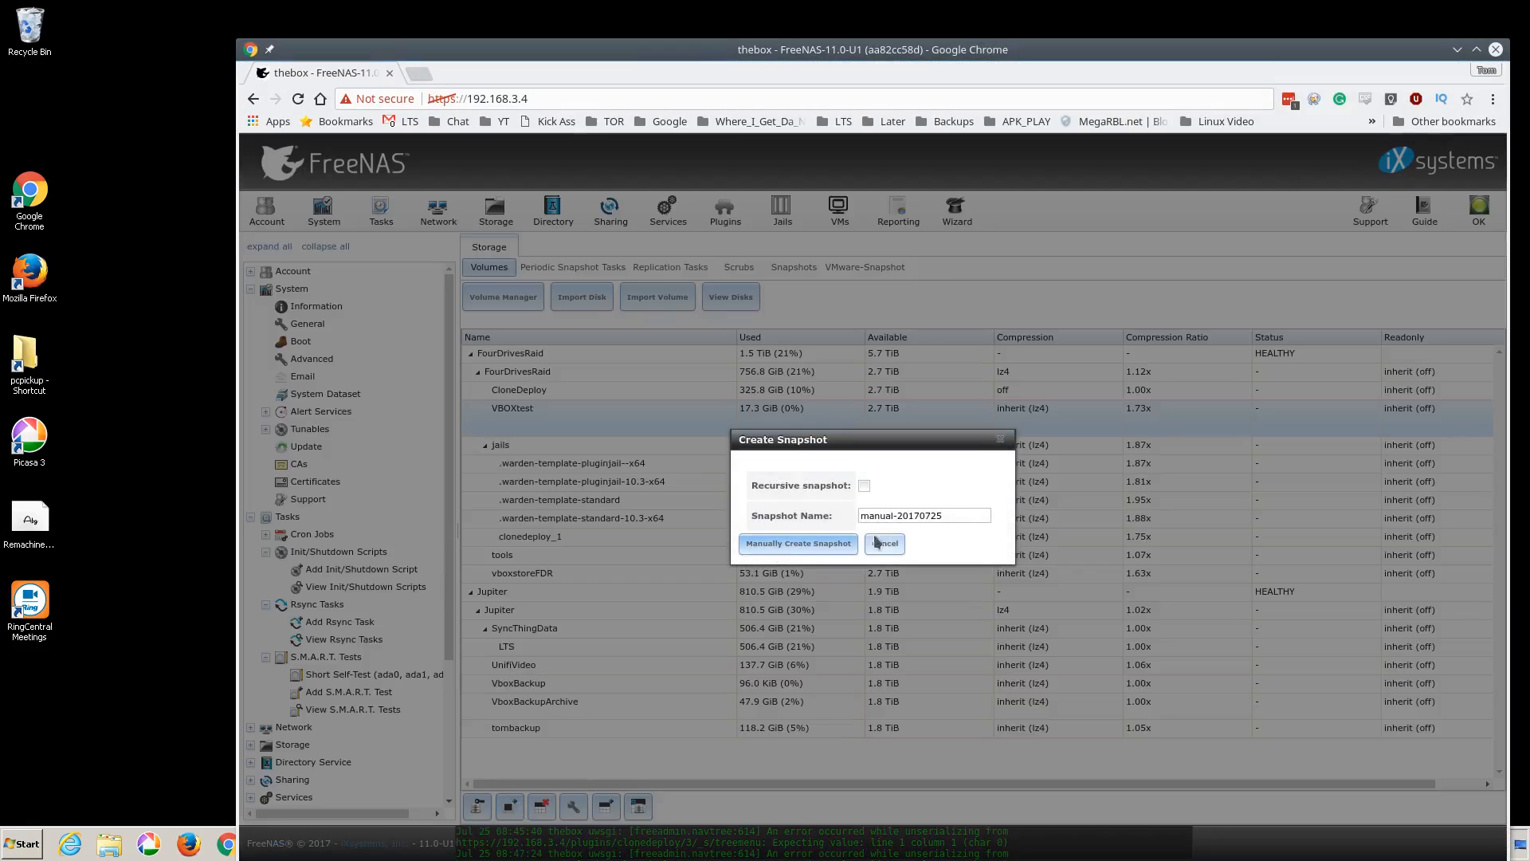
left_click(956, 516)
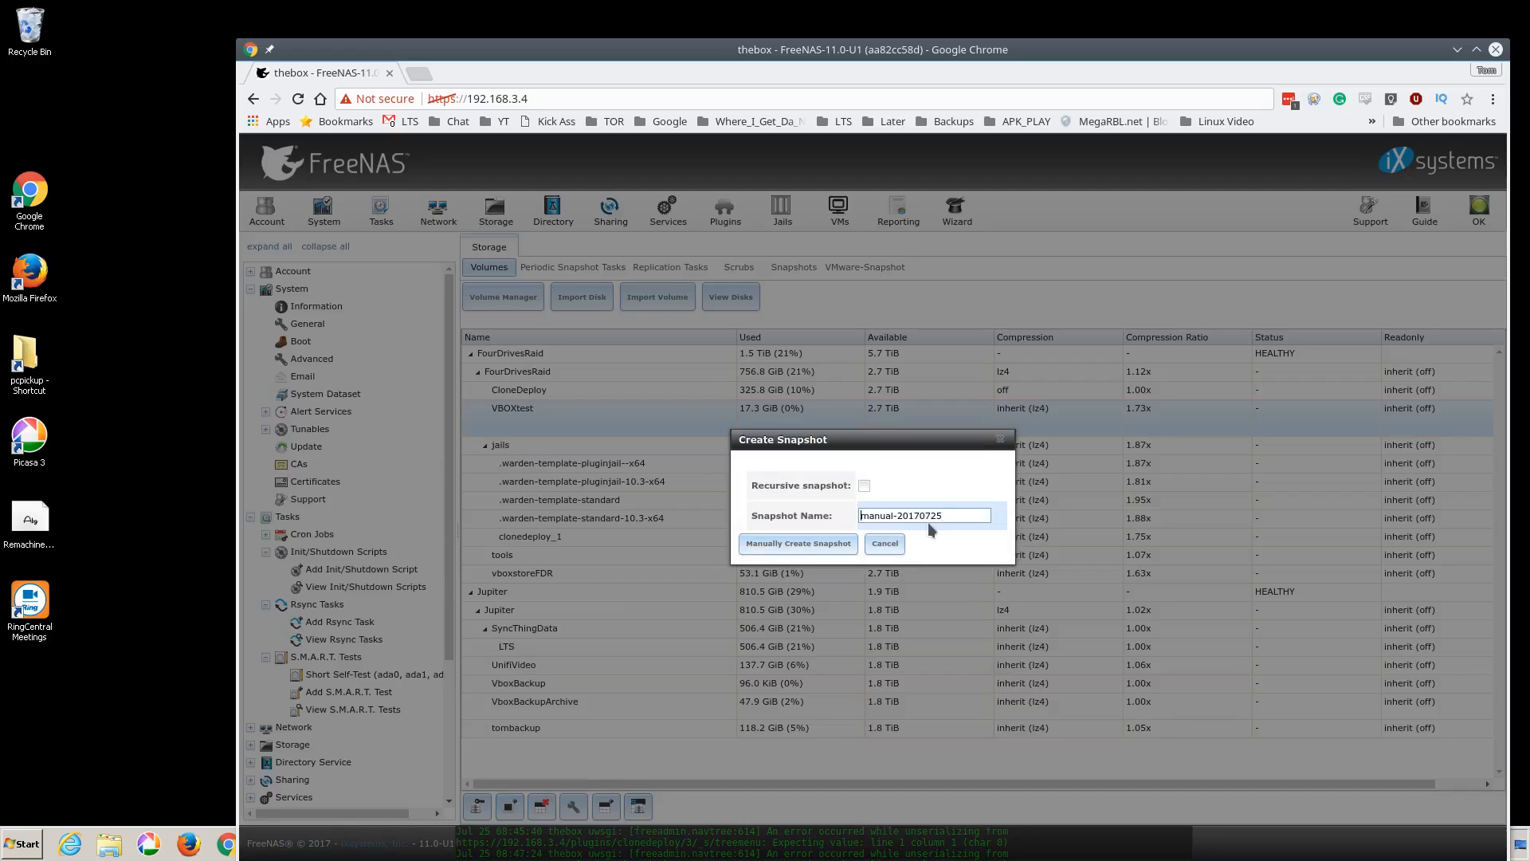
type("VM_Running")
left_click(799, 545)
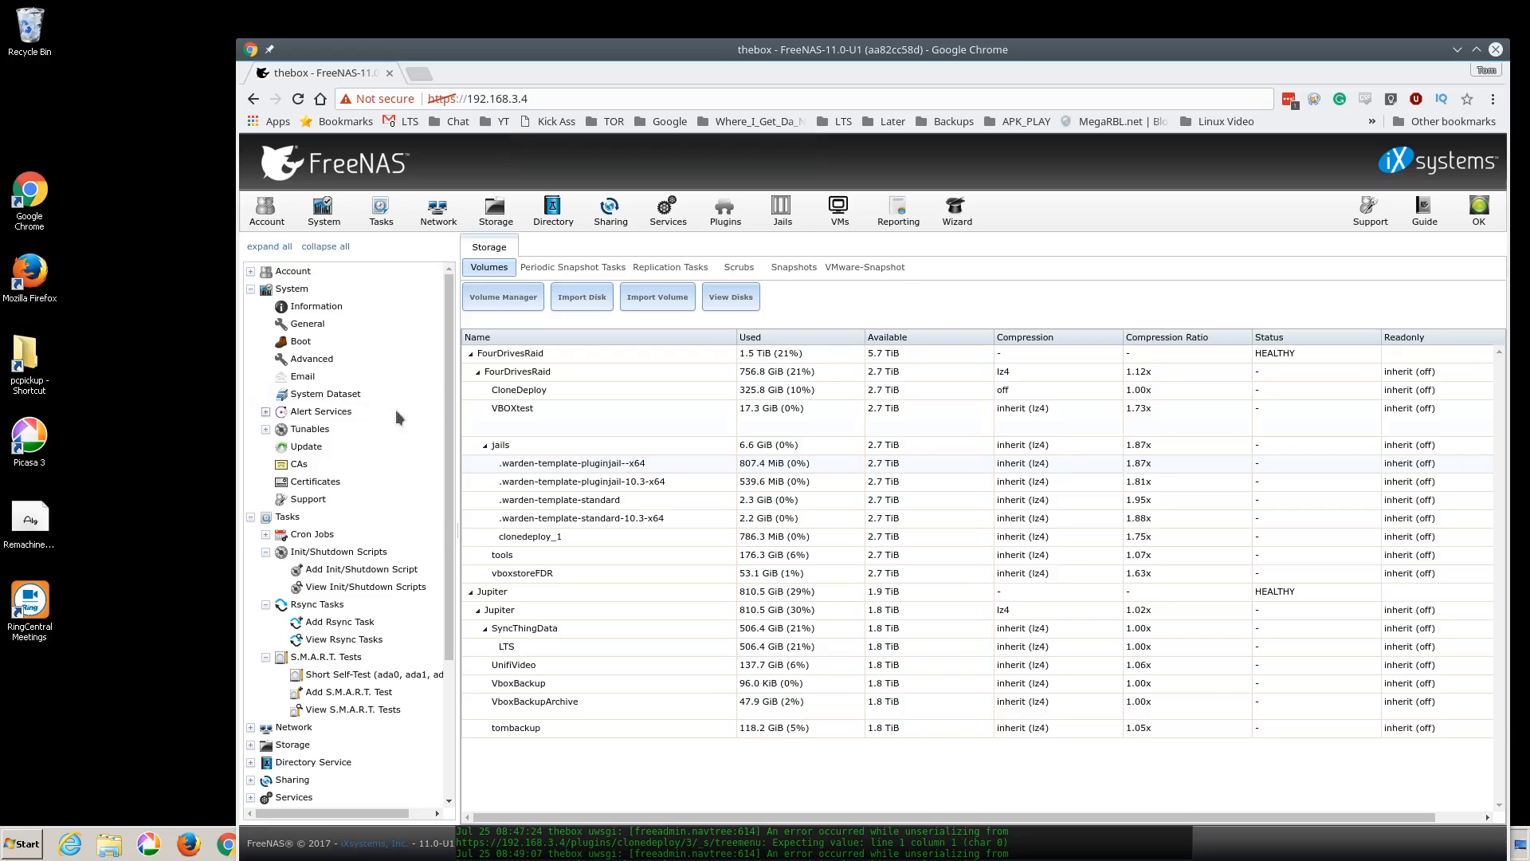
left_click(157, 319)
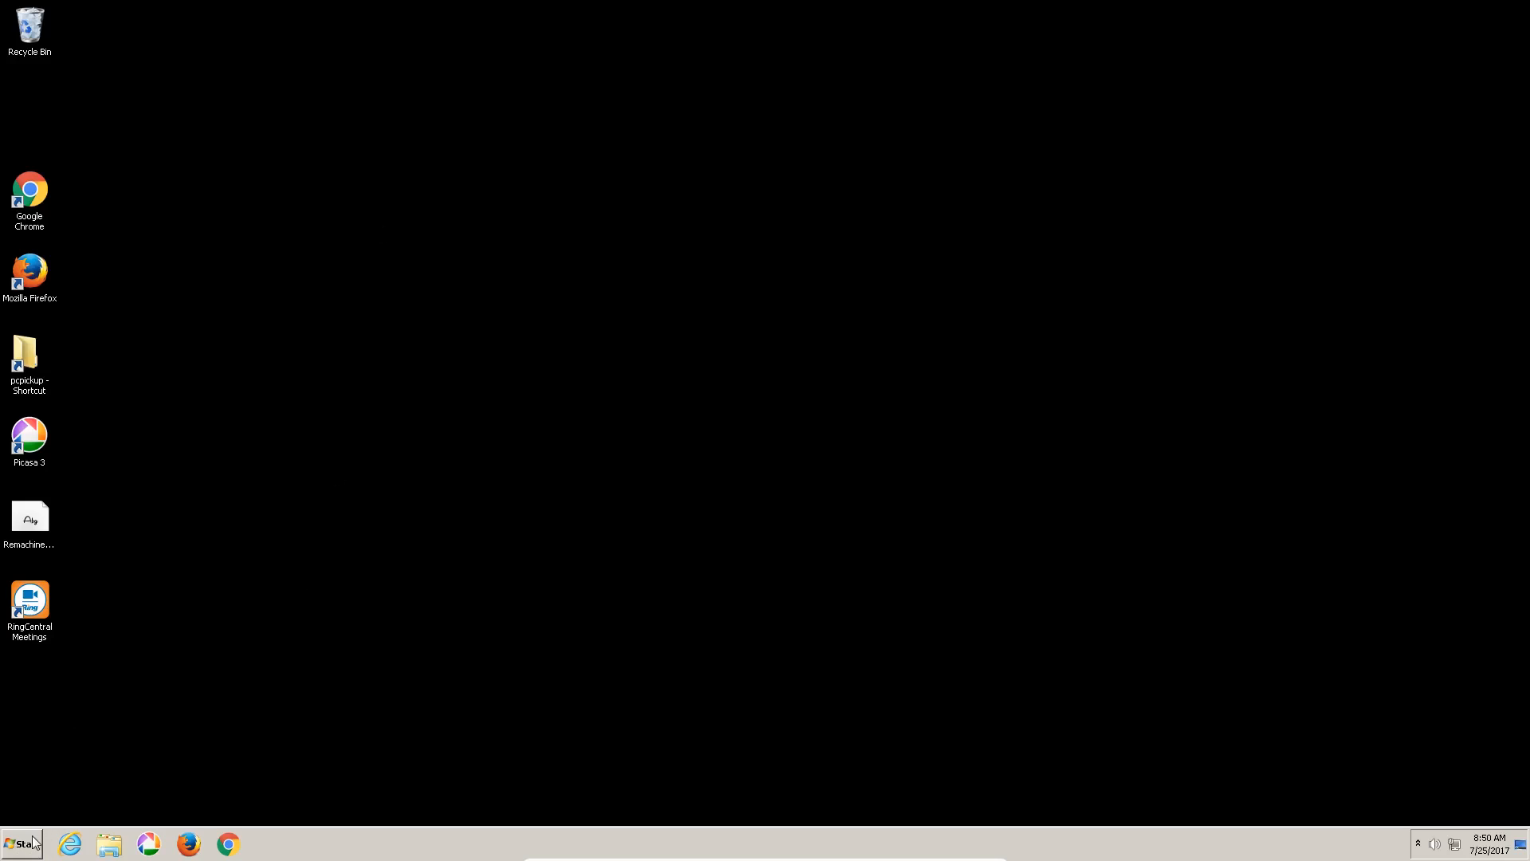
Select and delete the six shortcut icons on the Windows 7 desktop.
right_click(265, 567)
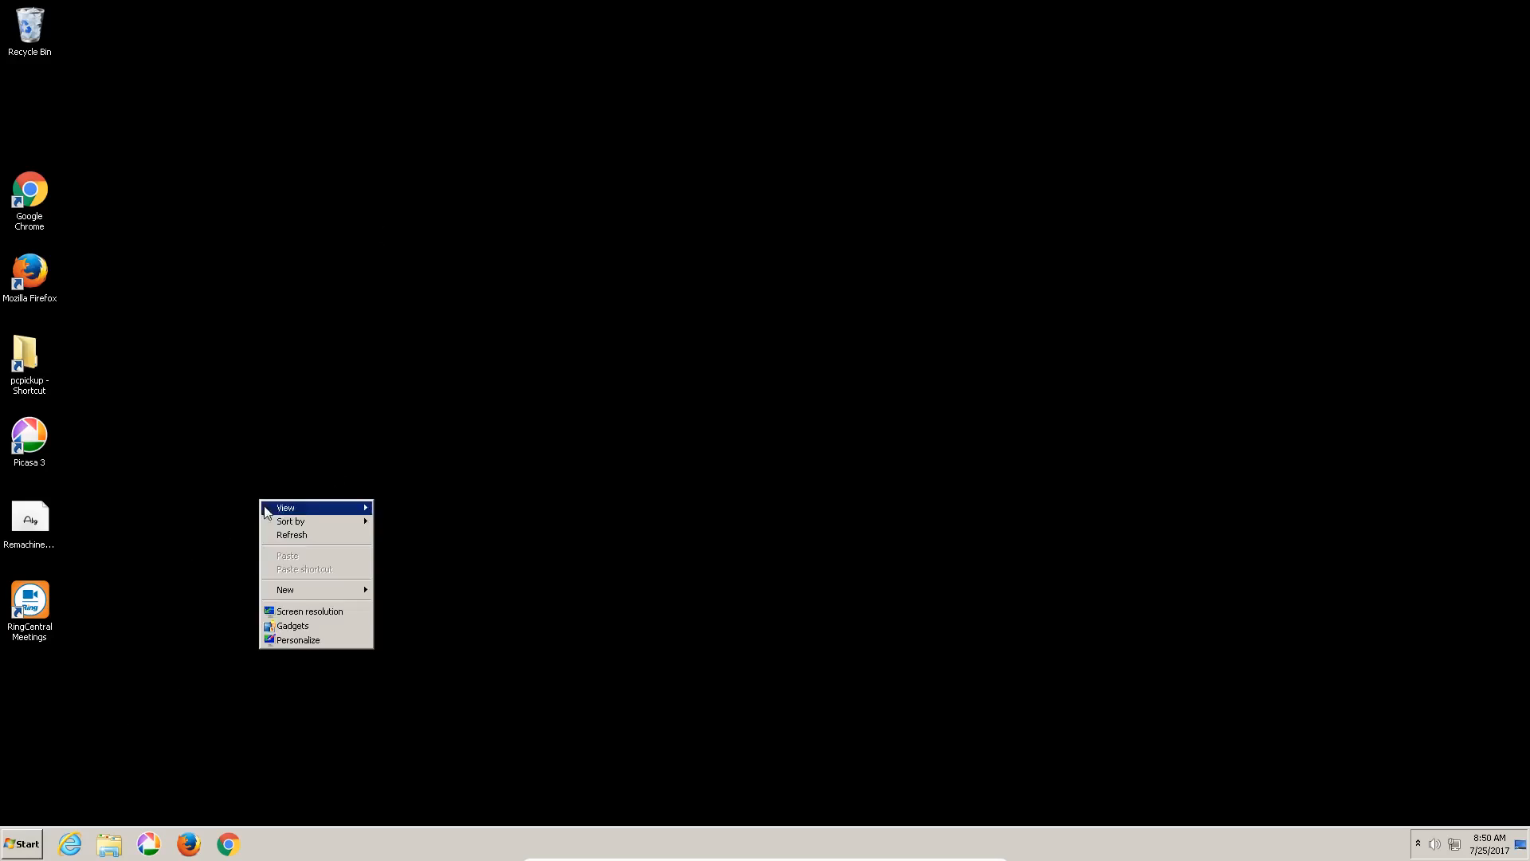
left_click(200, 670)
left_click_drag(163, 675, 13, 172)
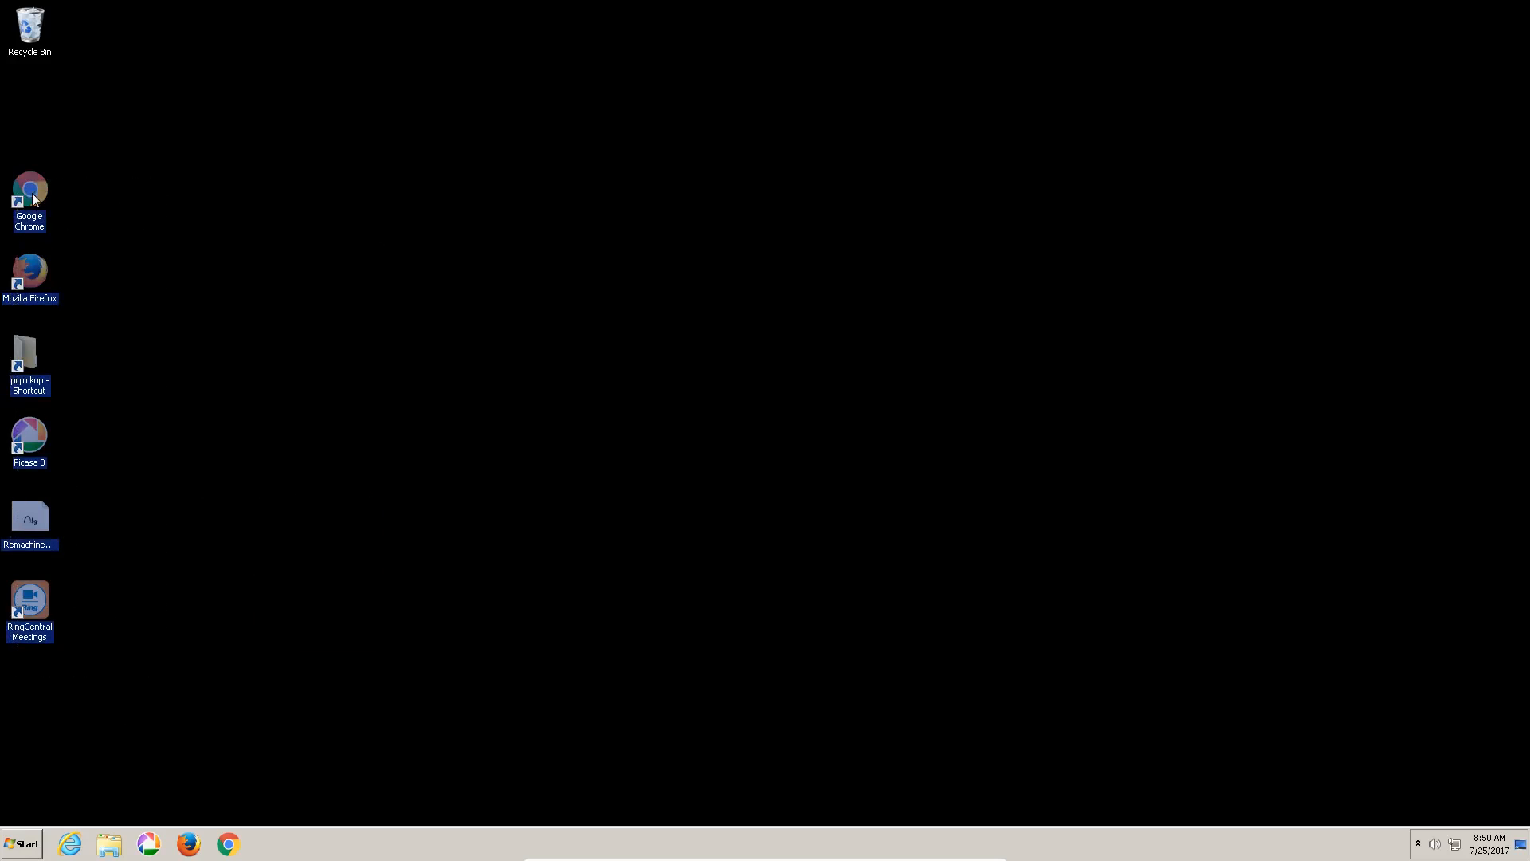
right_click(31, 192)
left_click(104, 347)
left_click(825, 434)
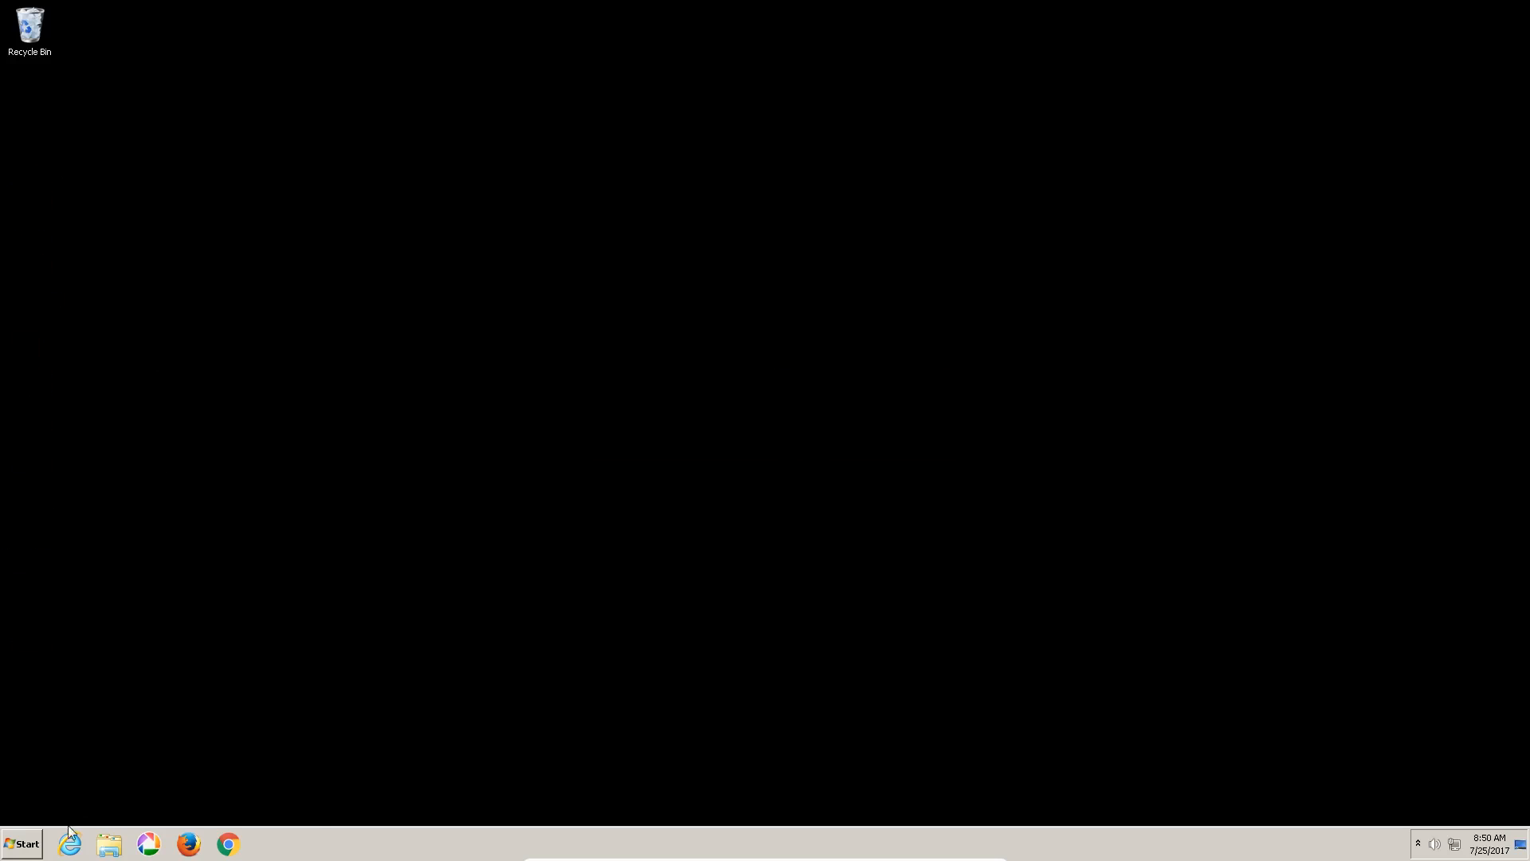
Uninstall TeamViewer 12 through appwiz.cpl and close Programs and Features.
left_click(23, 842)
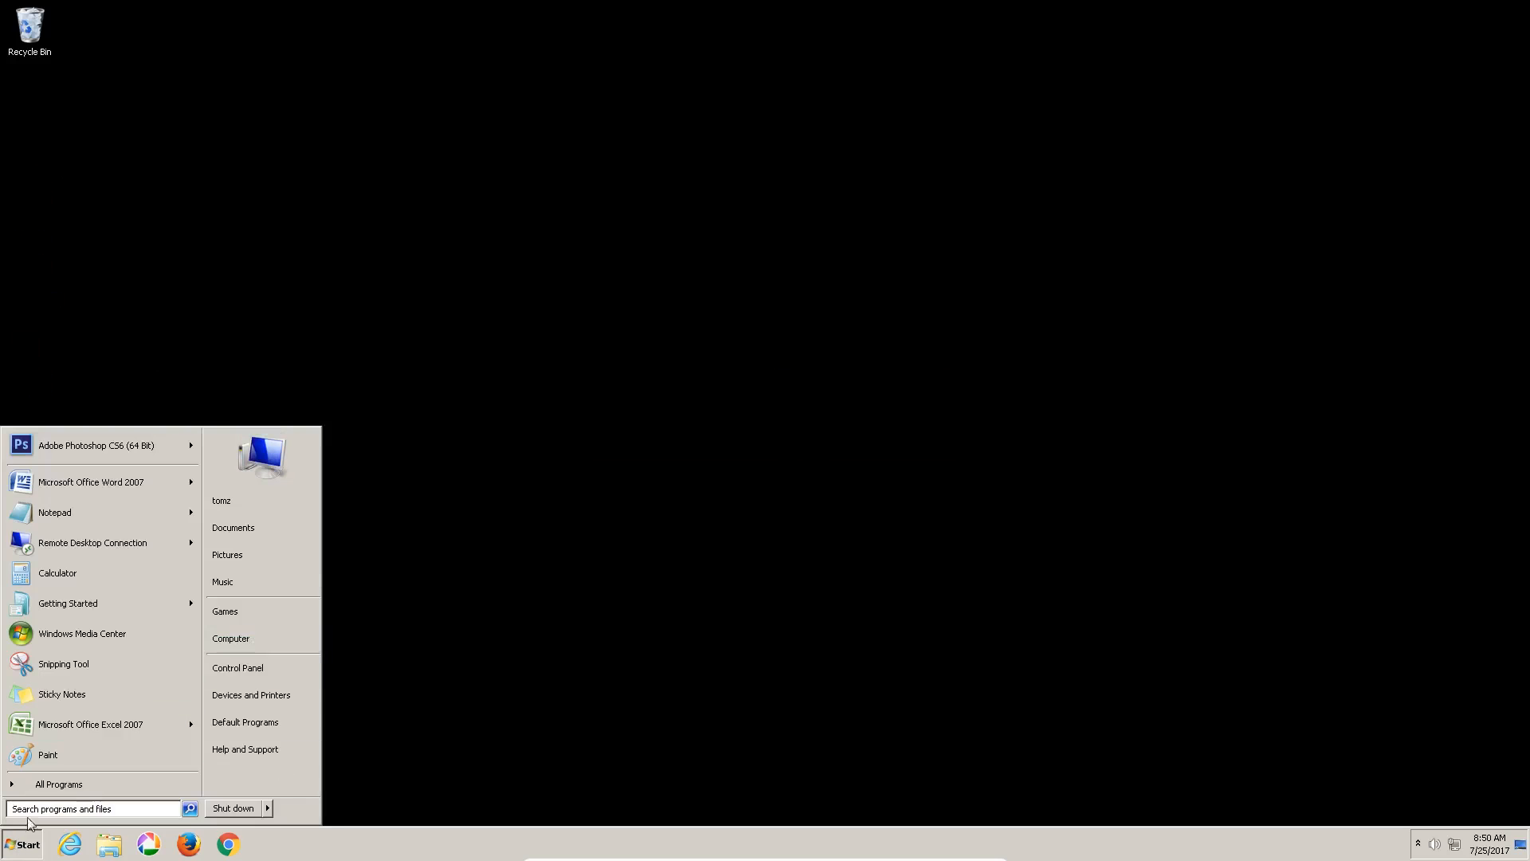
type("appwiz.cpl")
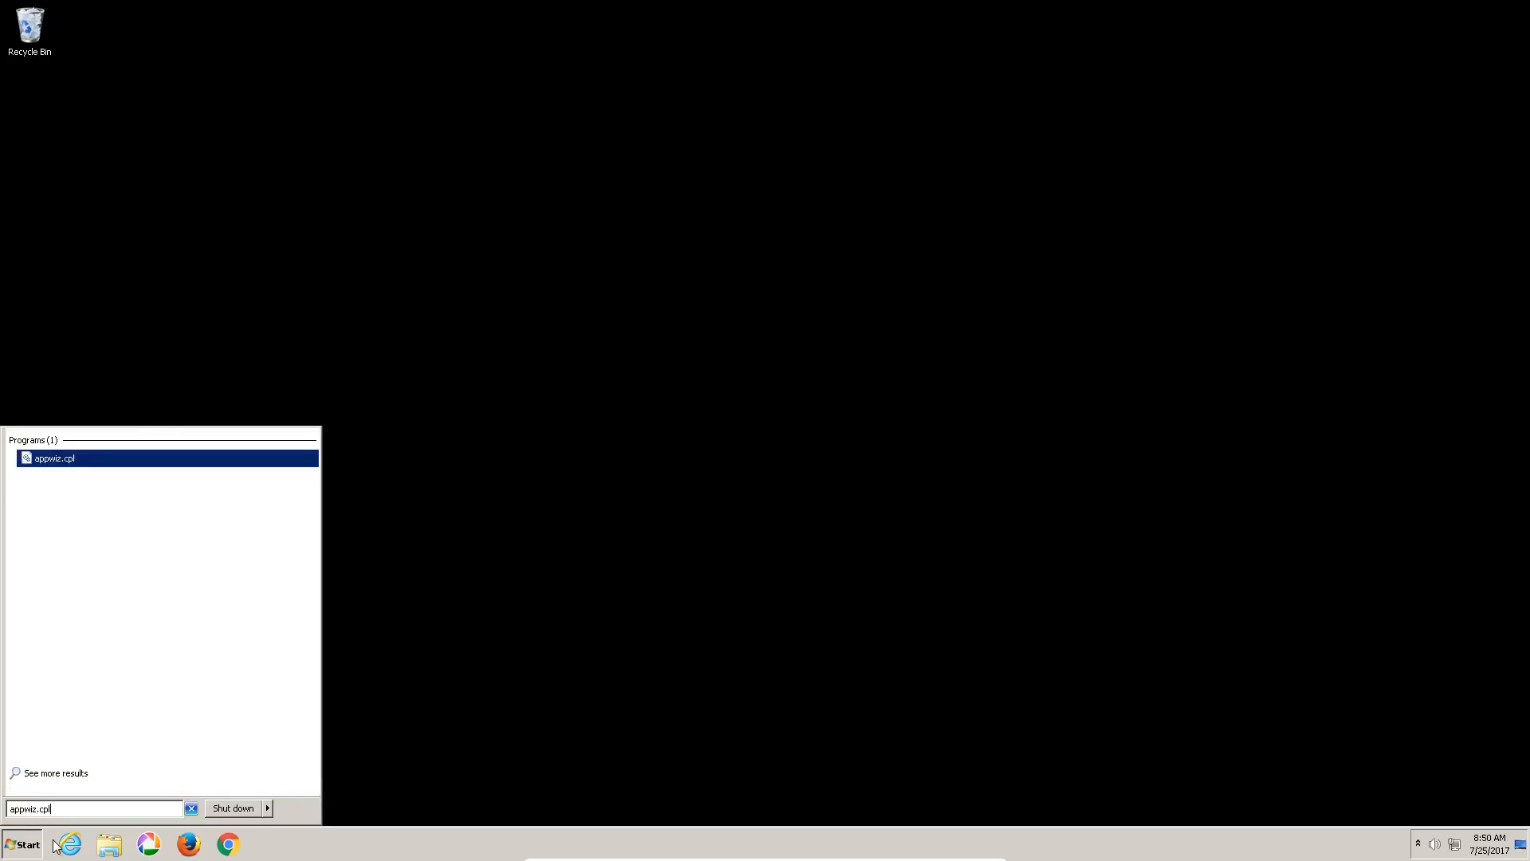
key("Return")
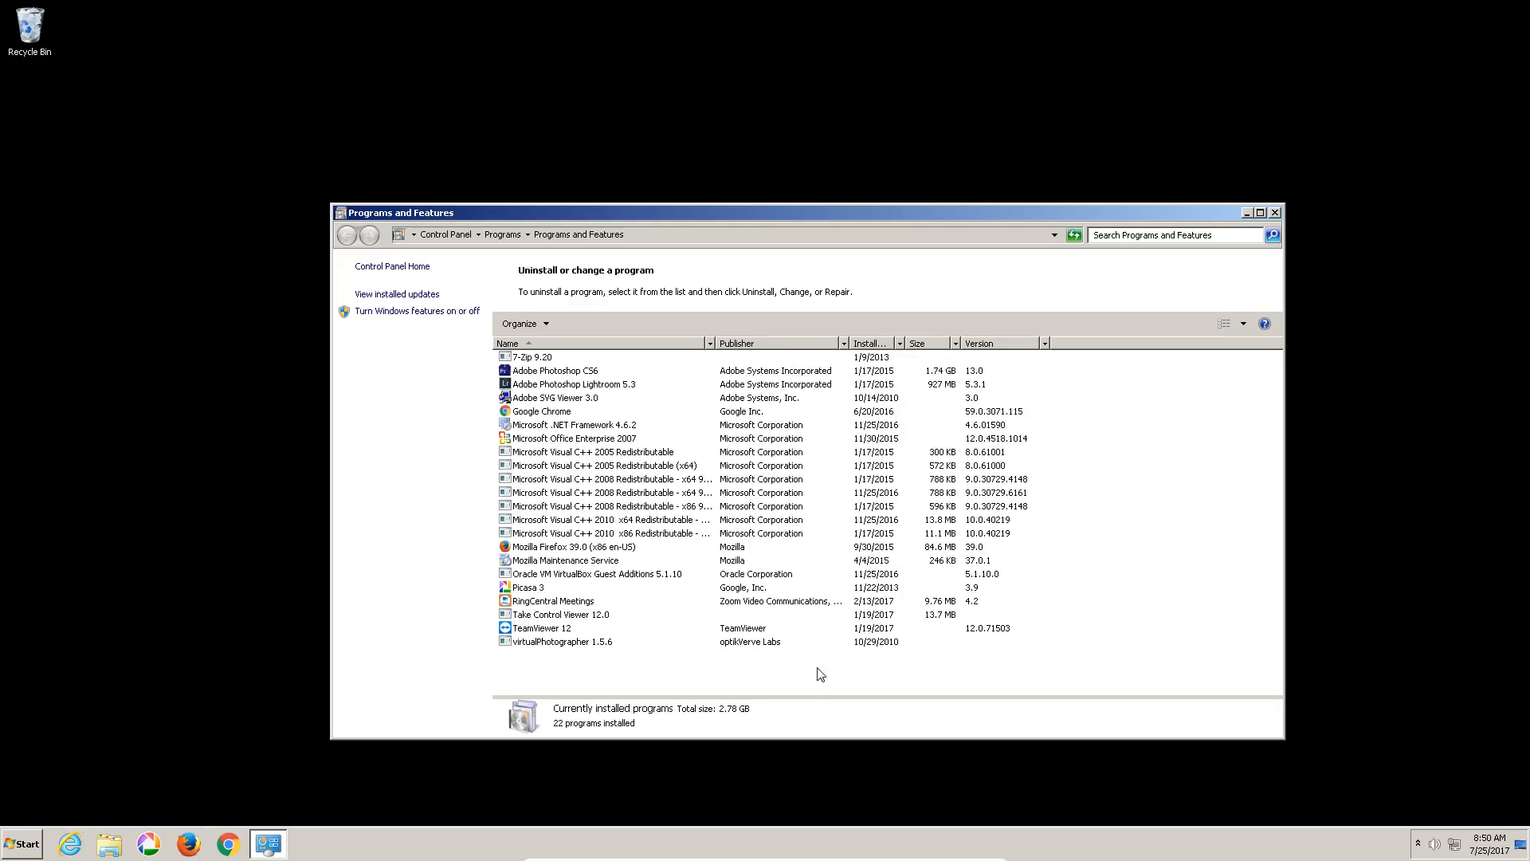
left_click(535, 628)
double_click(536, 629)
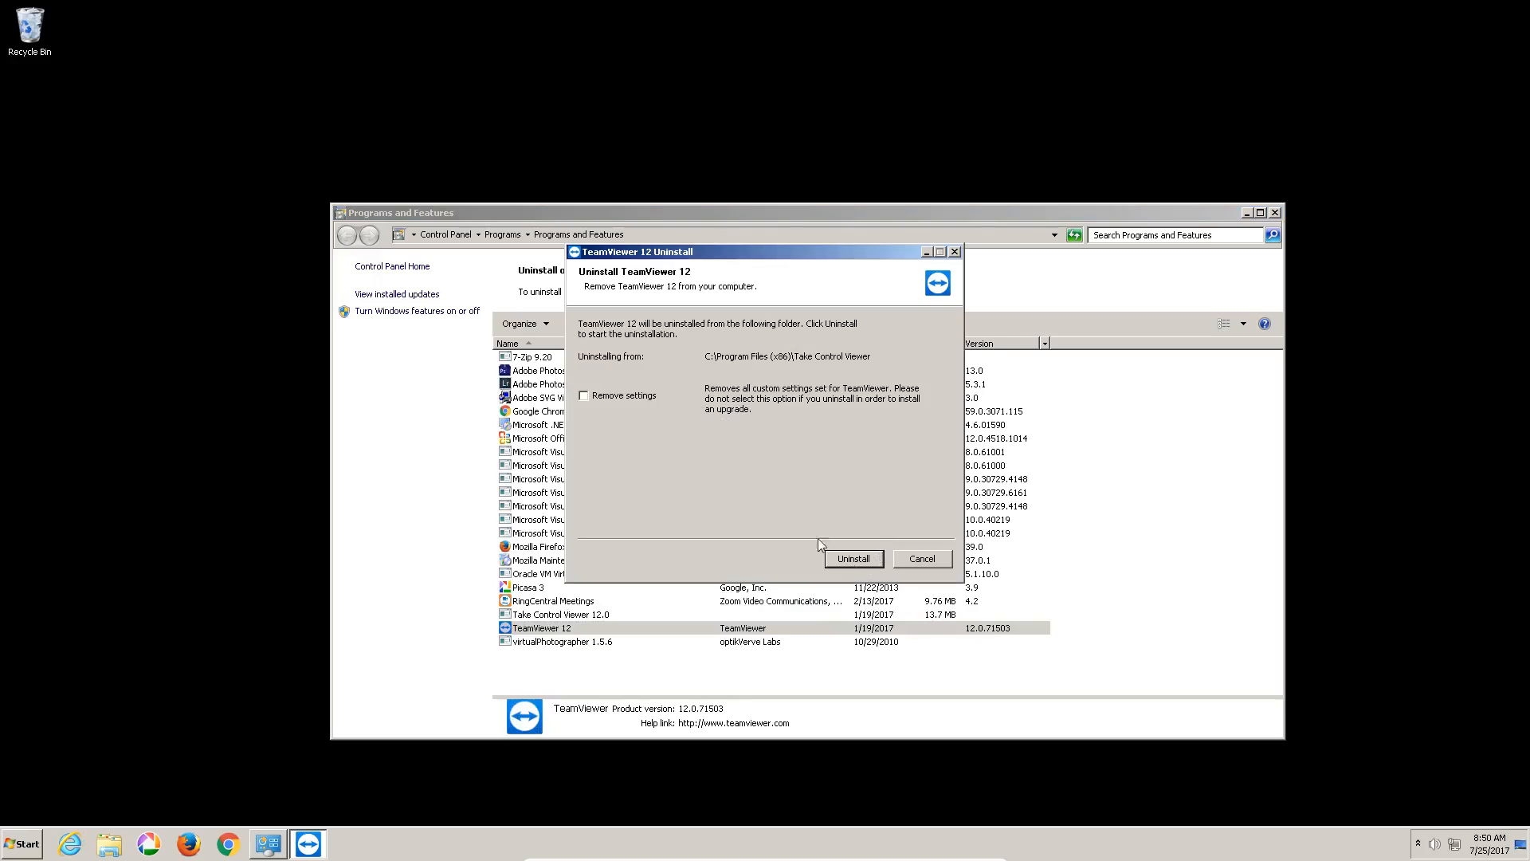
left_click(853, 558)
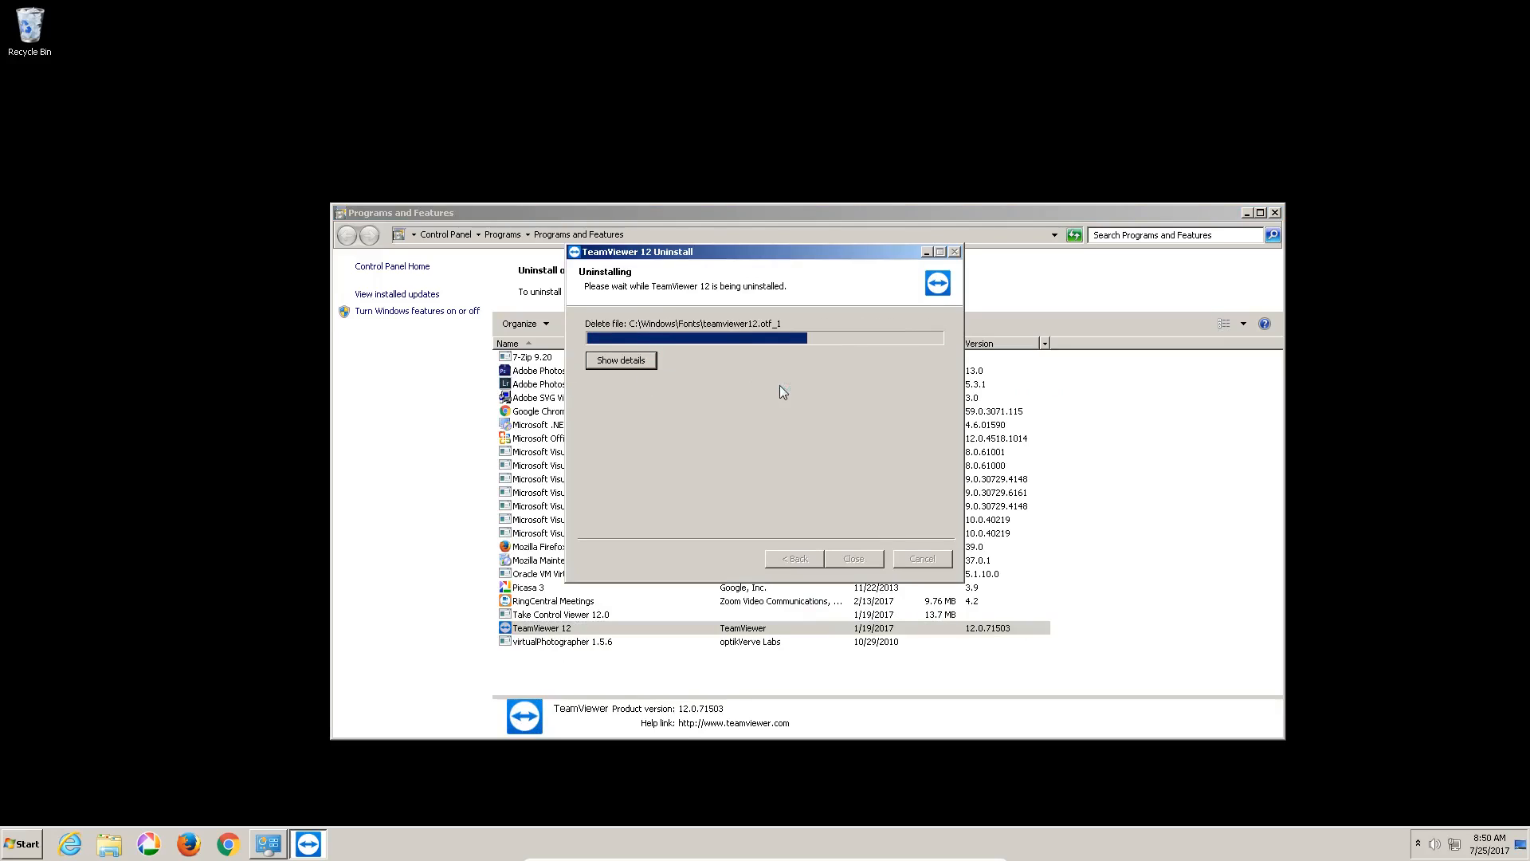
left_click(854, 559)
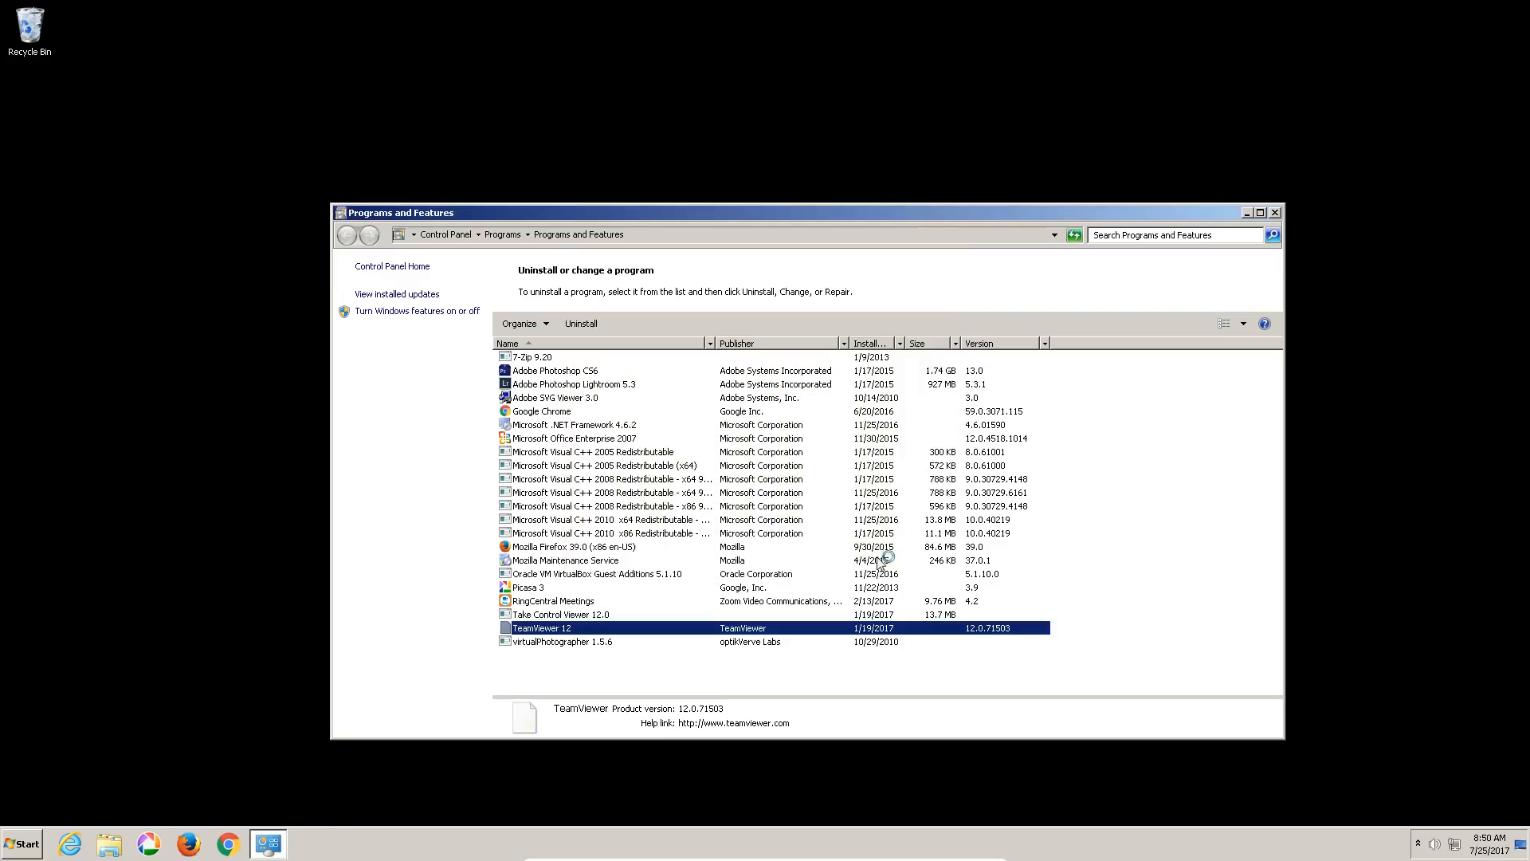
left_click(1275, 213)
left_click(188, 843)
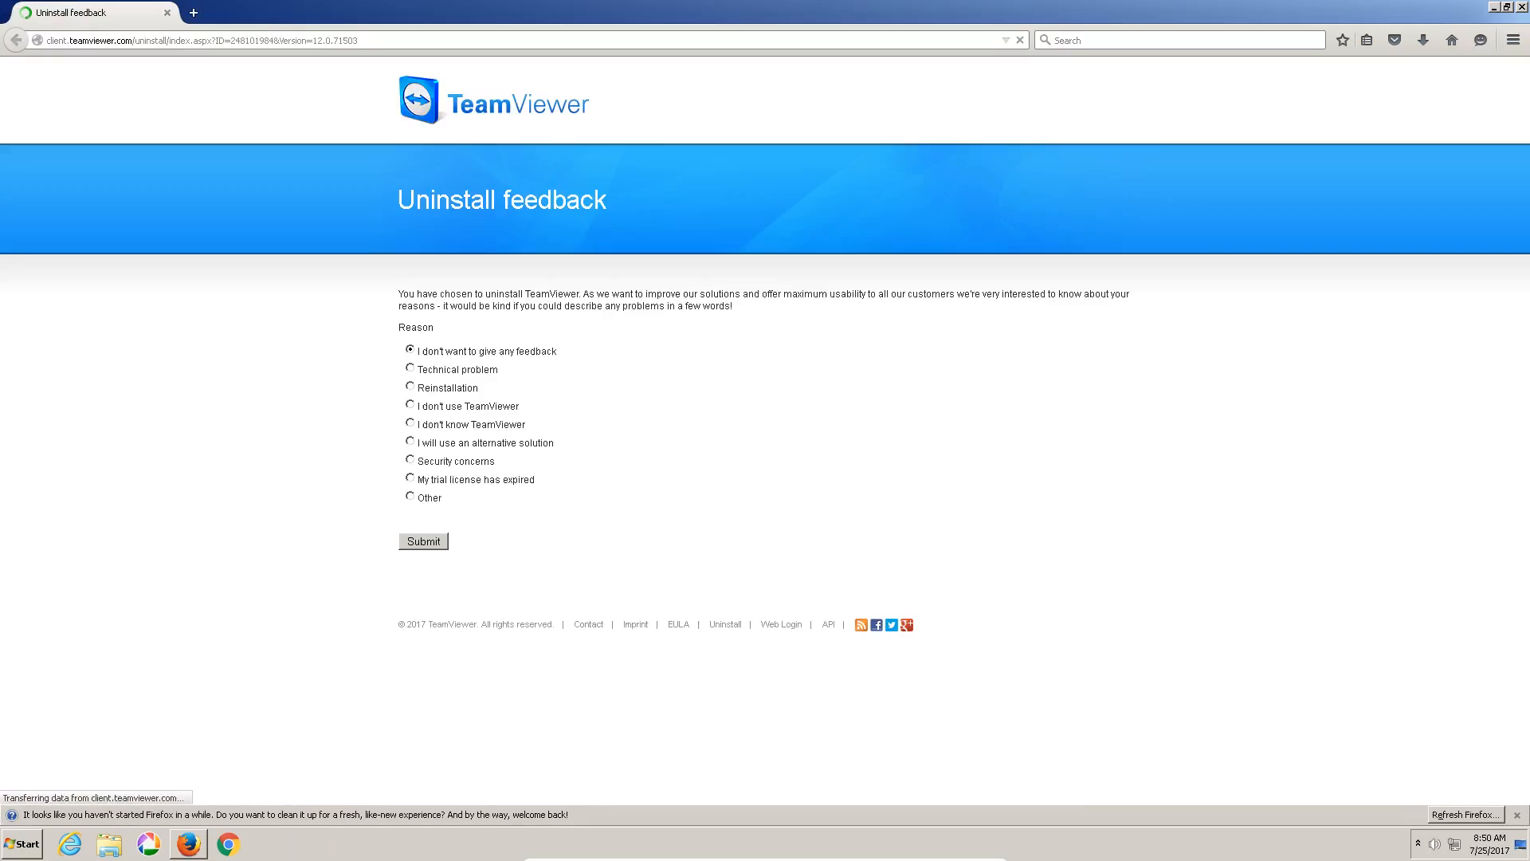
Close the feedback page, then filter FreeNAS snapshots by 'vbox' and select VM_Runningmanual-20170725.
left_click(1521, 7)
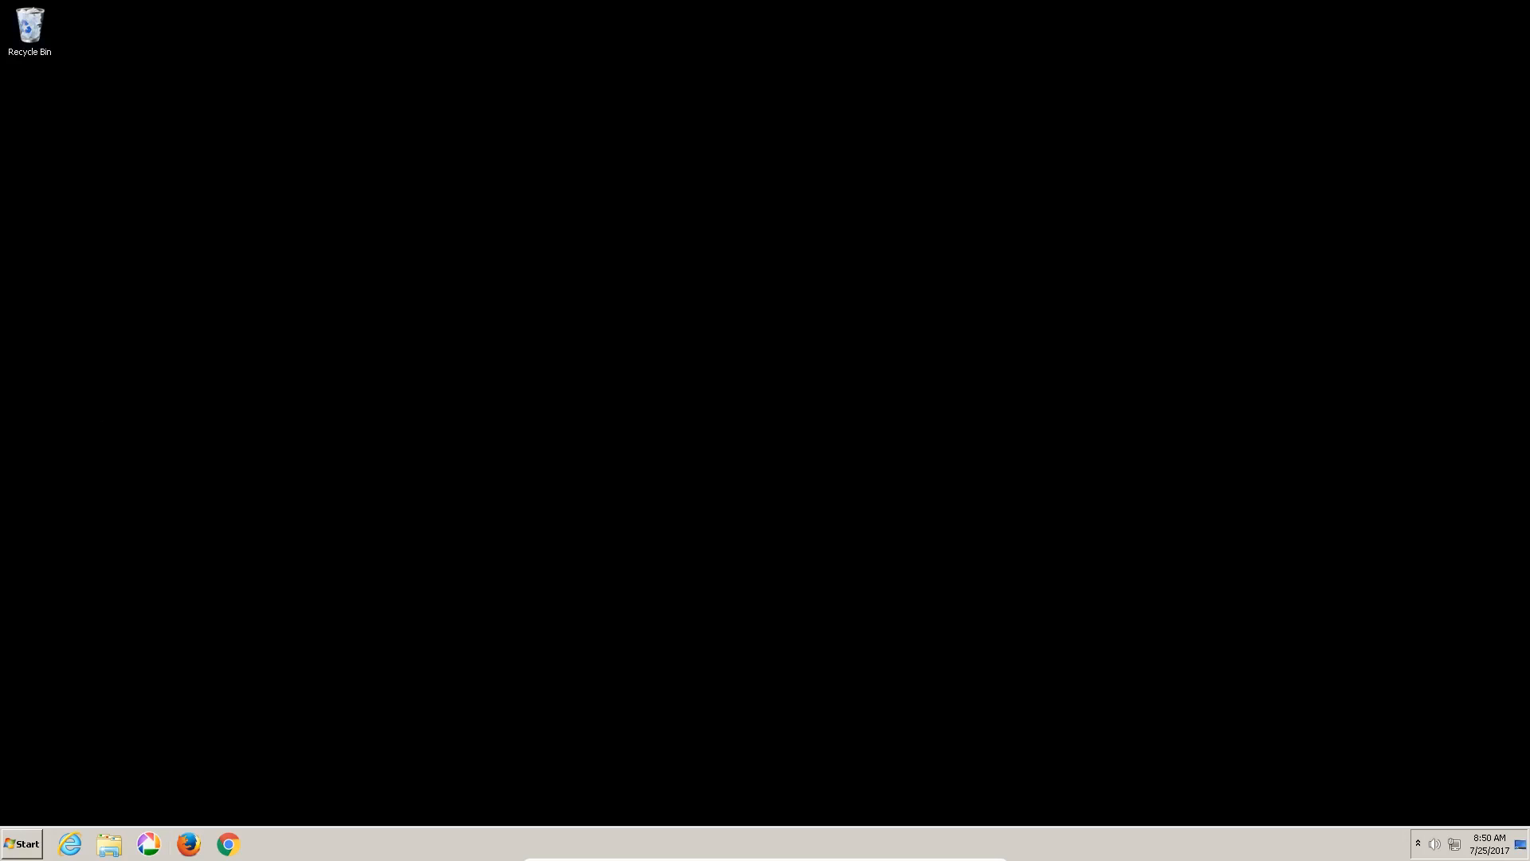
mouse_move(1529, 0)
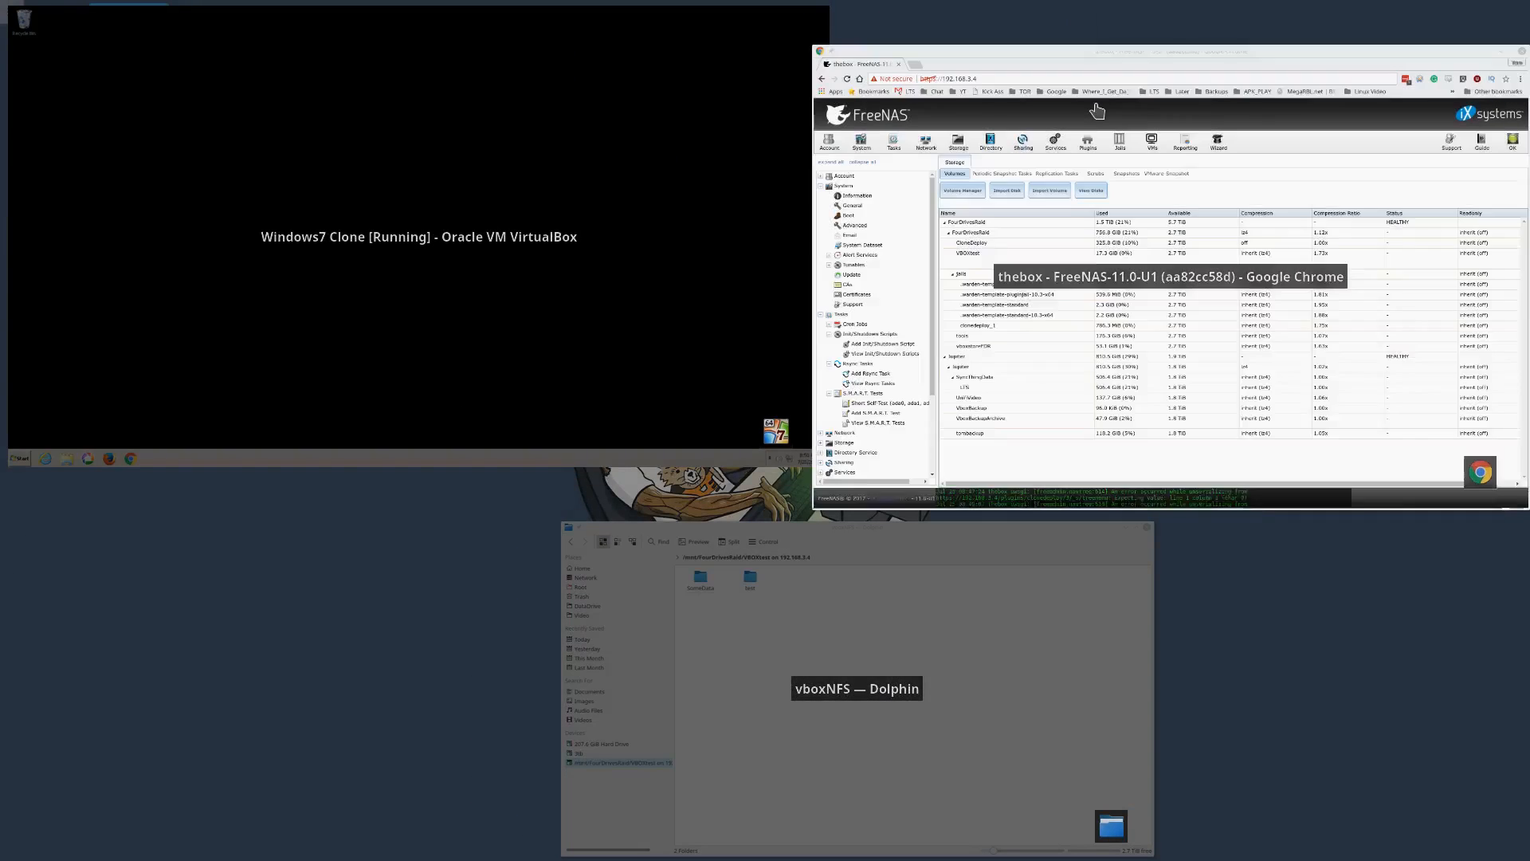
left_click(1098, 111)
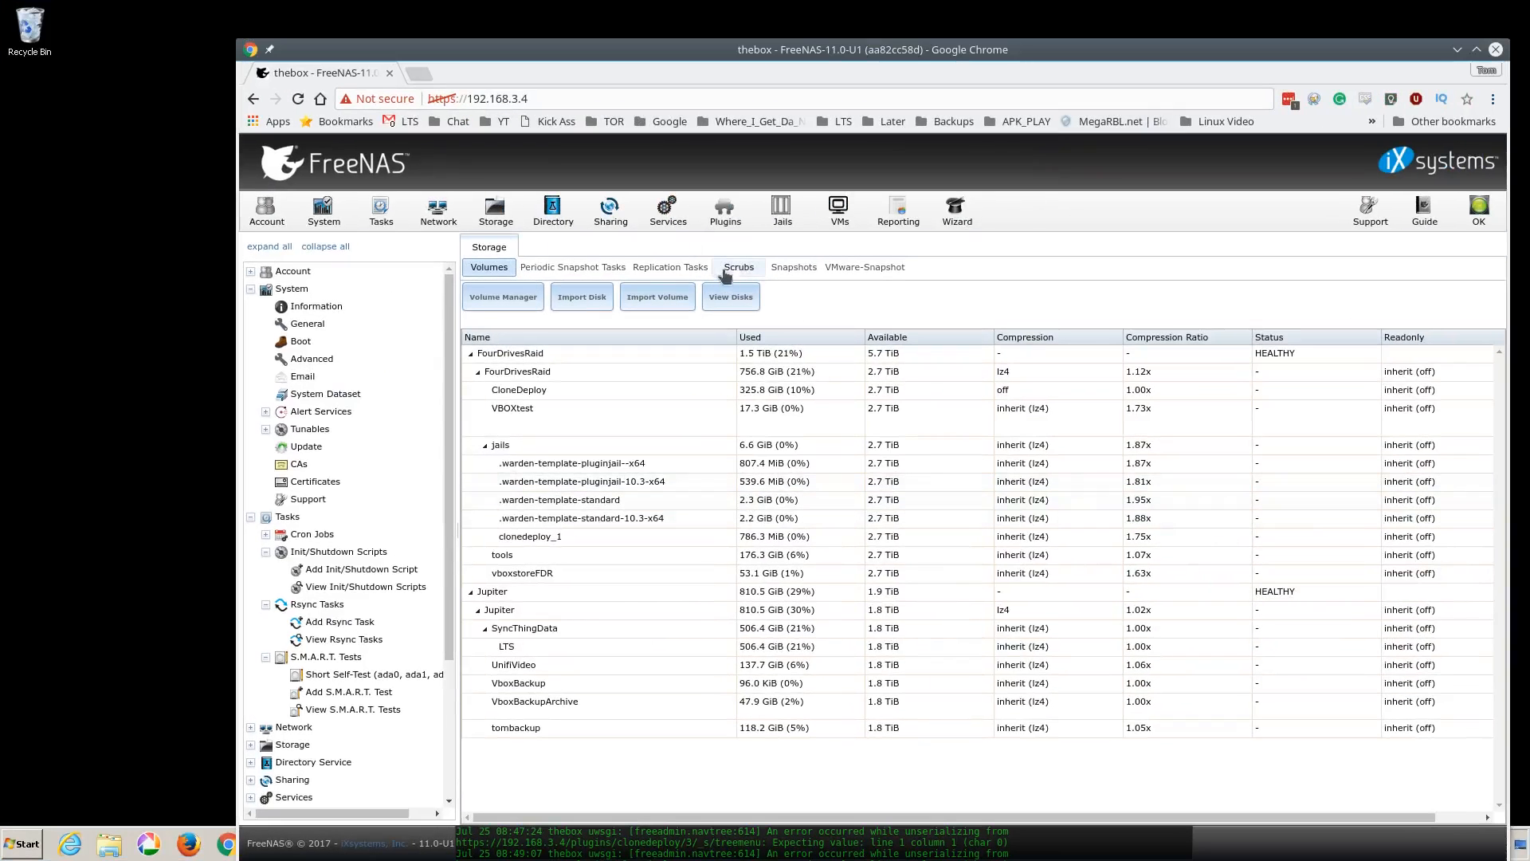
left_click(795, 269)
left_click(568, 312)
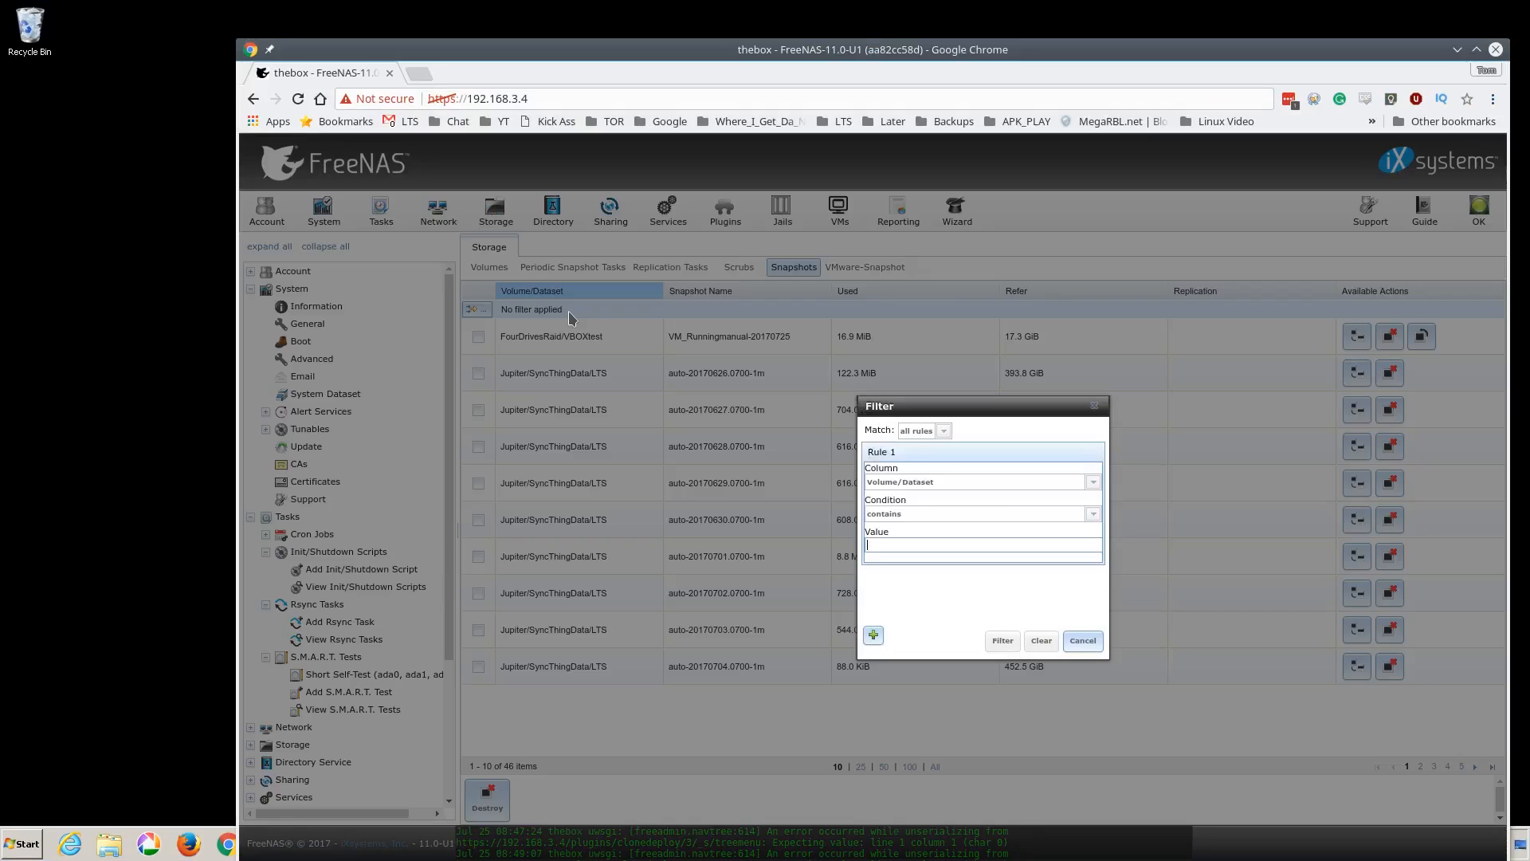
type("vbox")
key("Return")
left_click(642, 333)
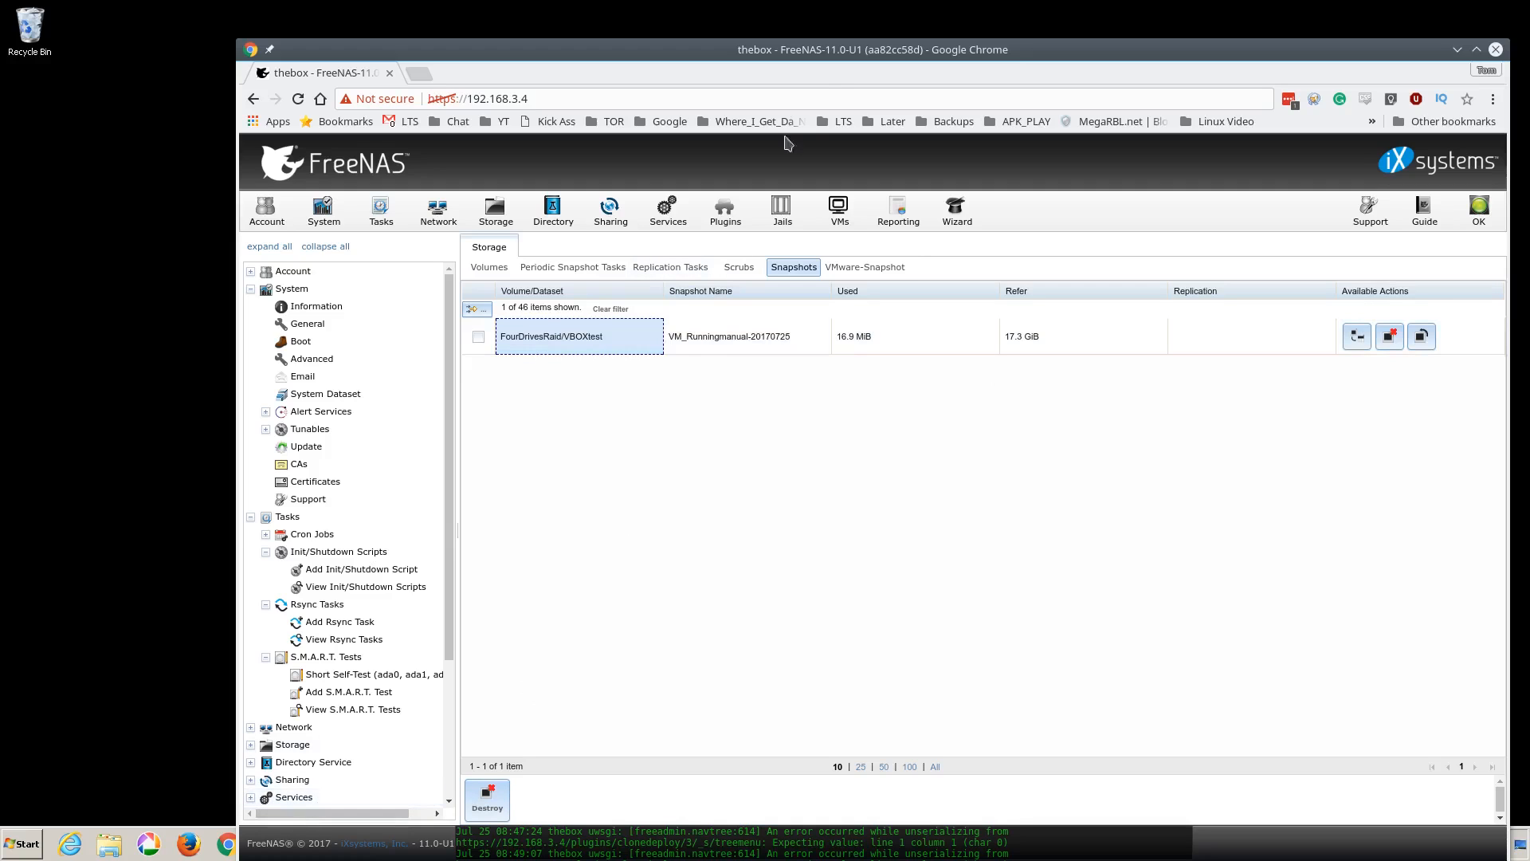
left_click_drag(825, 60, 676, 106)
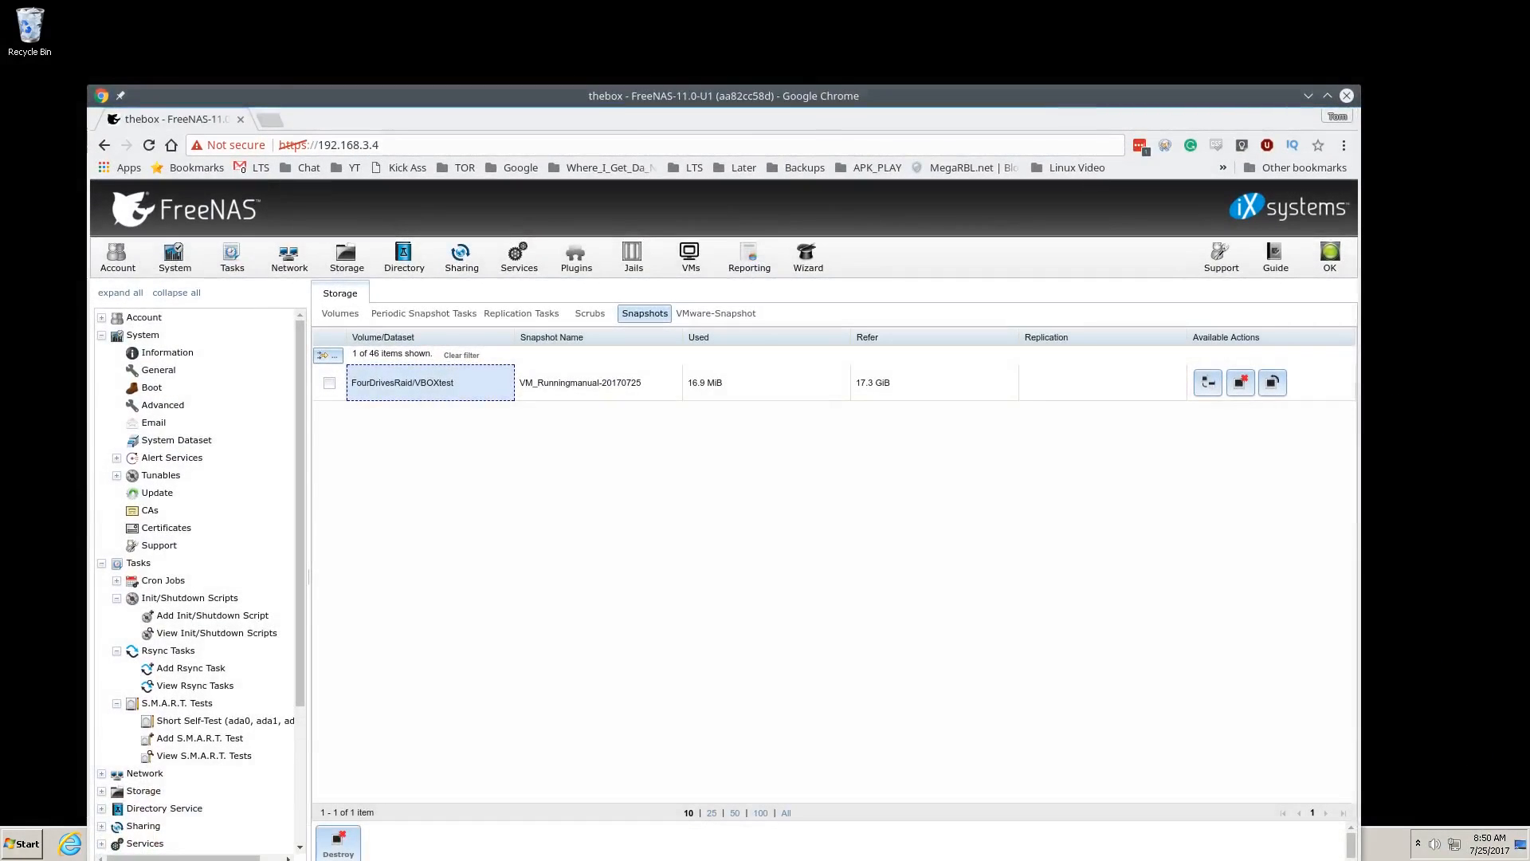
Open the test folder in Dolphin to see Windows7 Clone-disk1.vmdk, then return to FreeNAS.
key("alt+Tab")
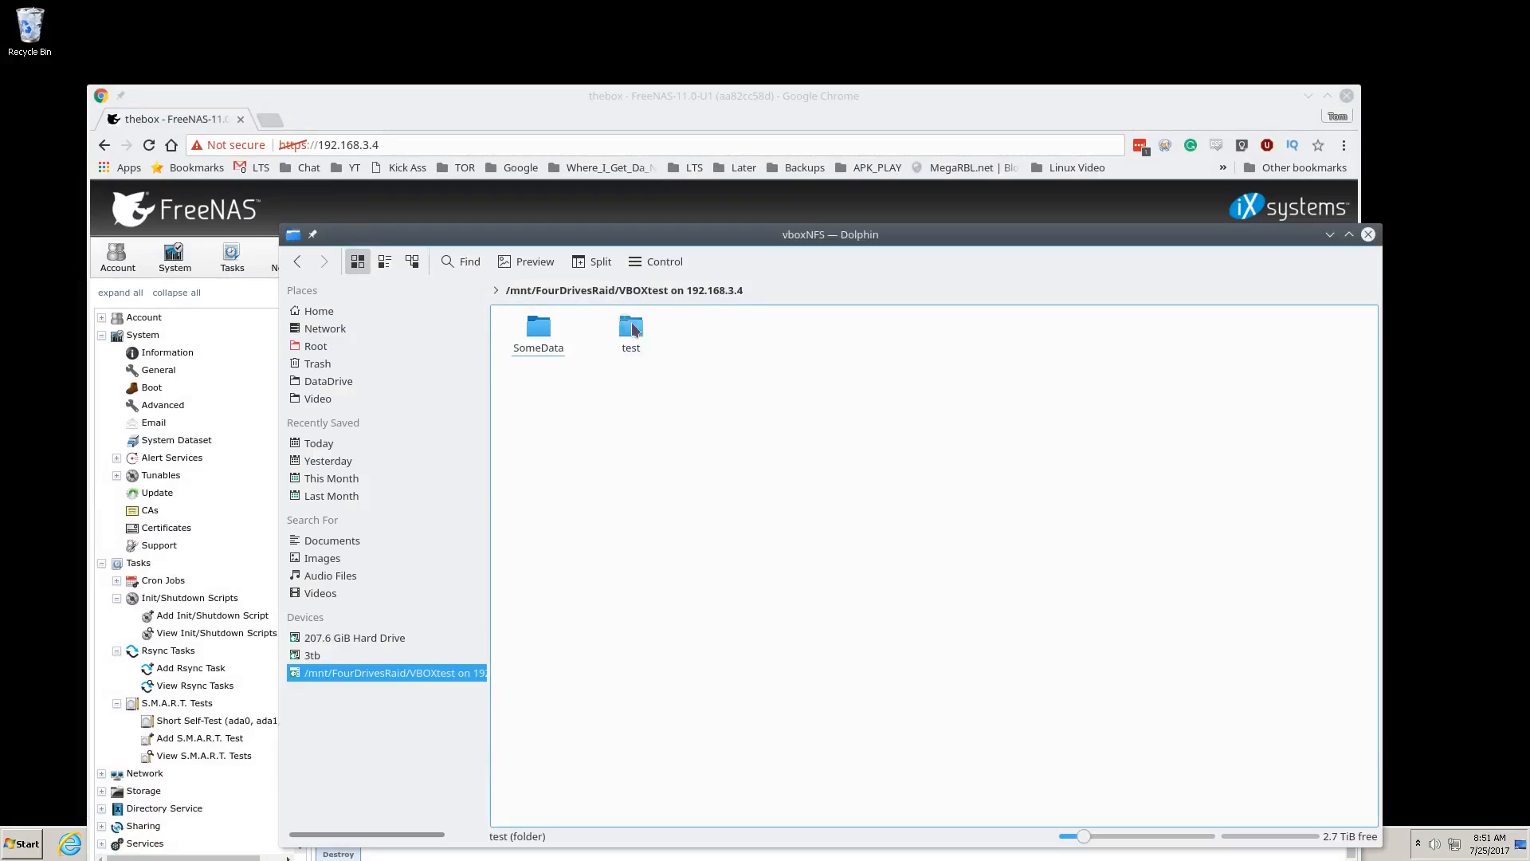
left_click(632, 328)
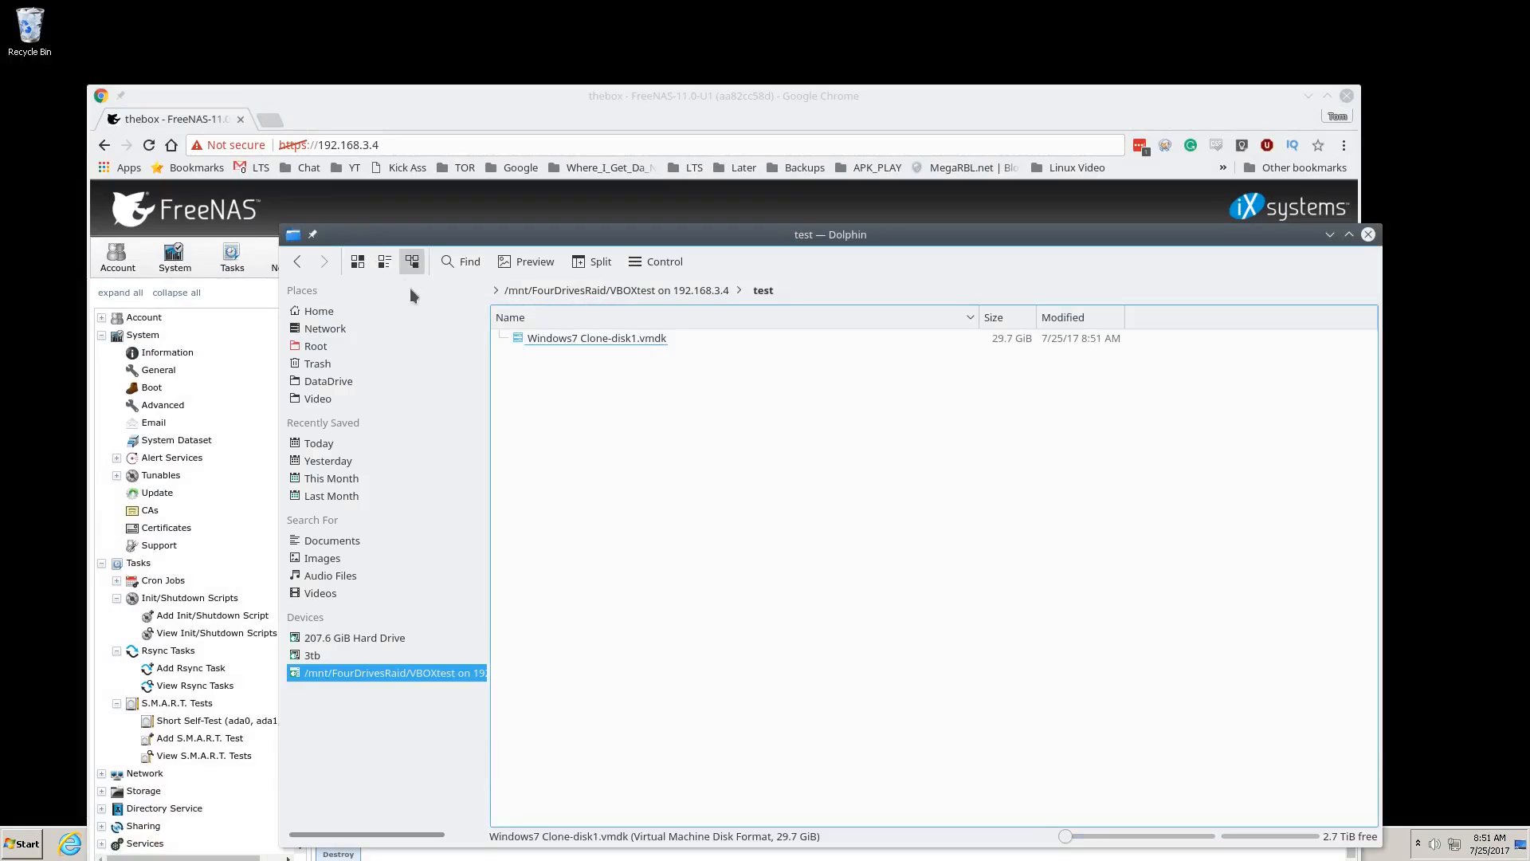
left_click(731, 101)
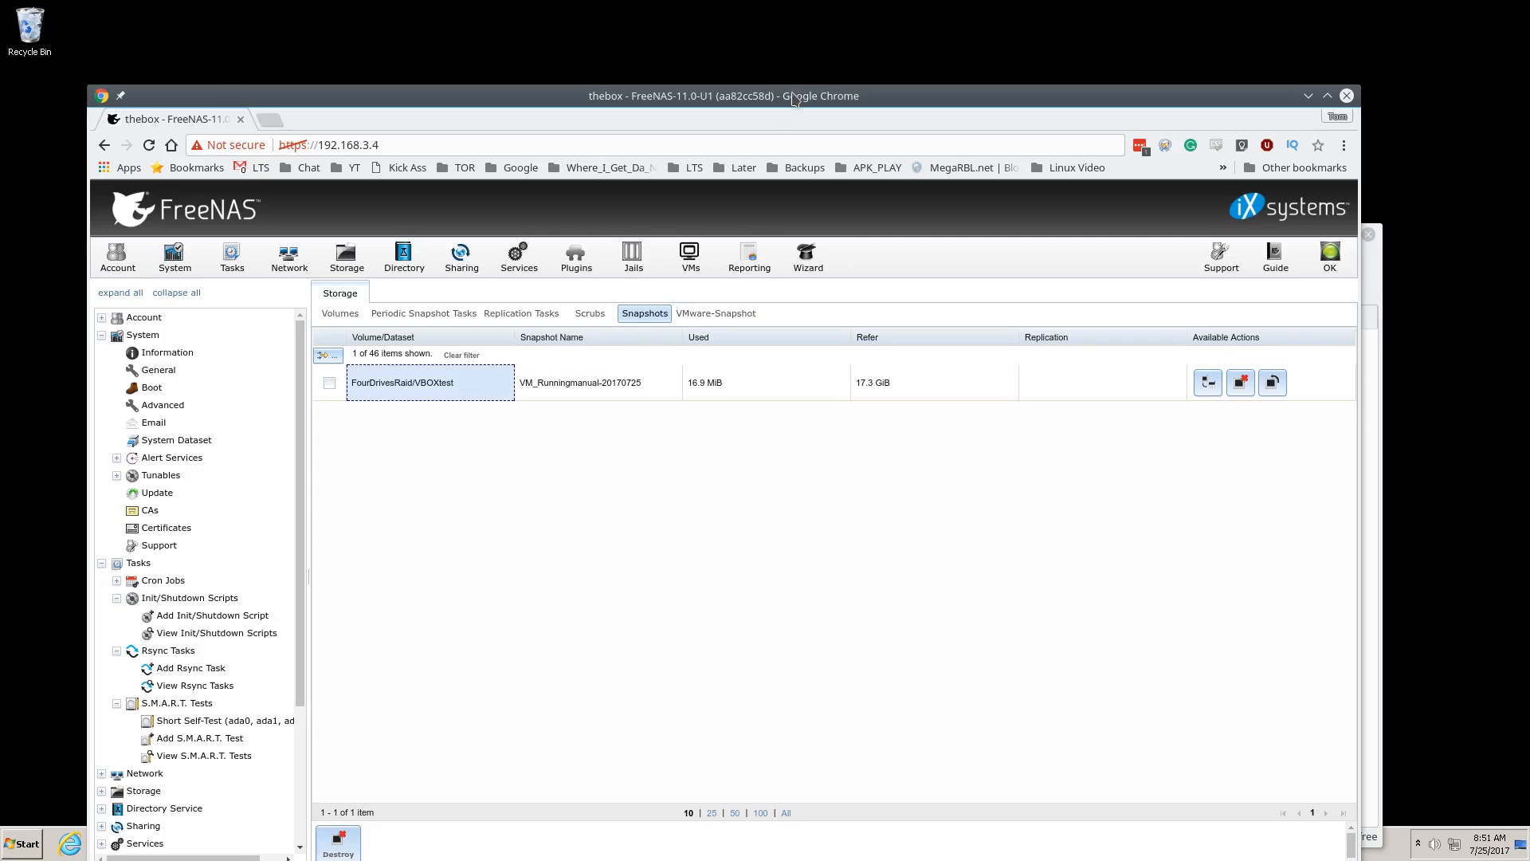
Shift the Chrome window with the FreeNAS snapshot page up to expose the Windows 7 VM screen.
left_click_drag(791, 89, 780, 68)
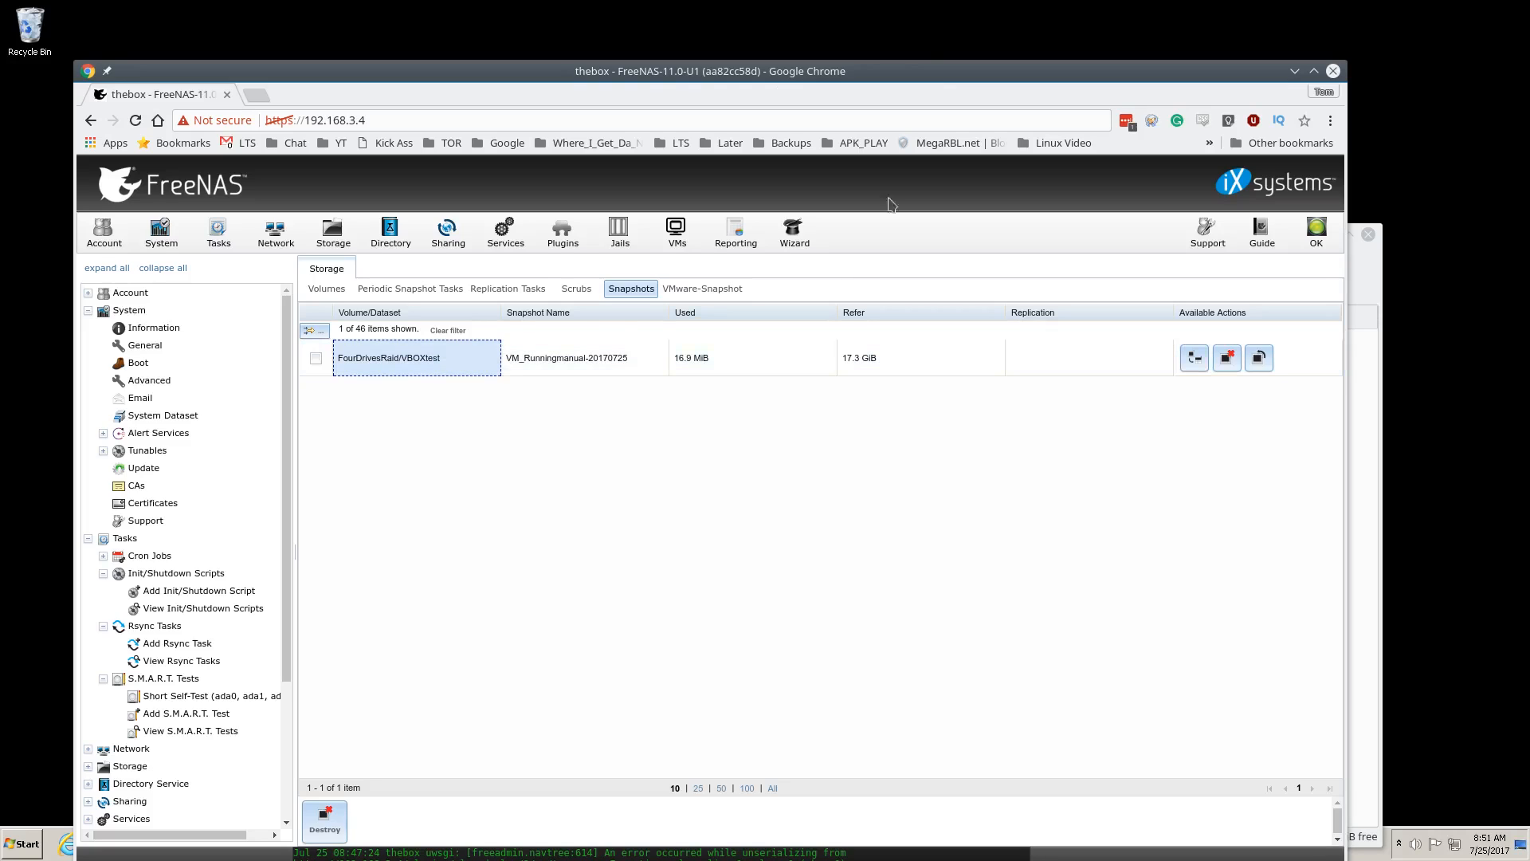
left_click_drag(918, 80, 937, 59)
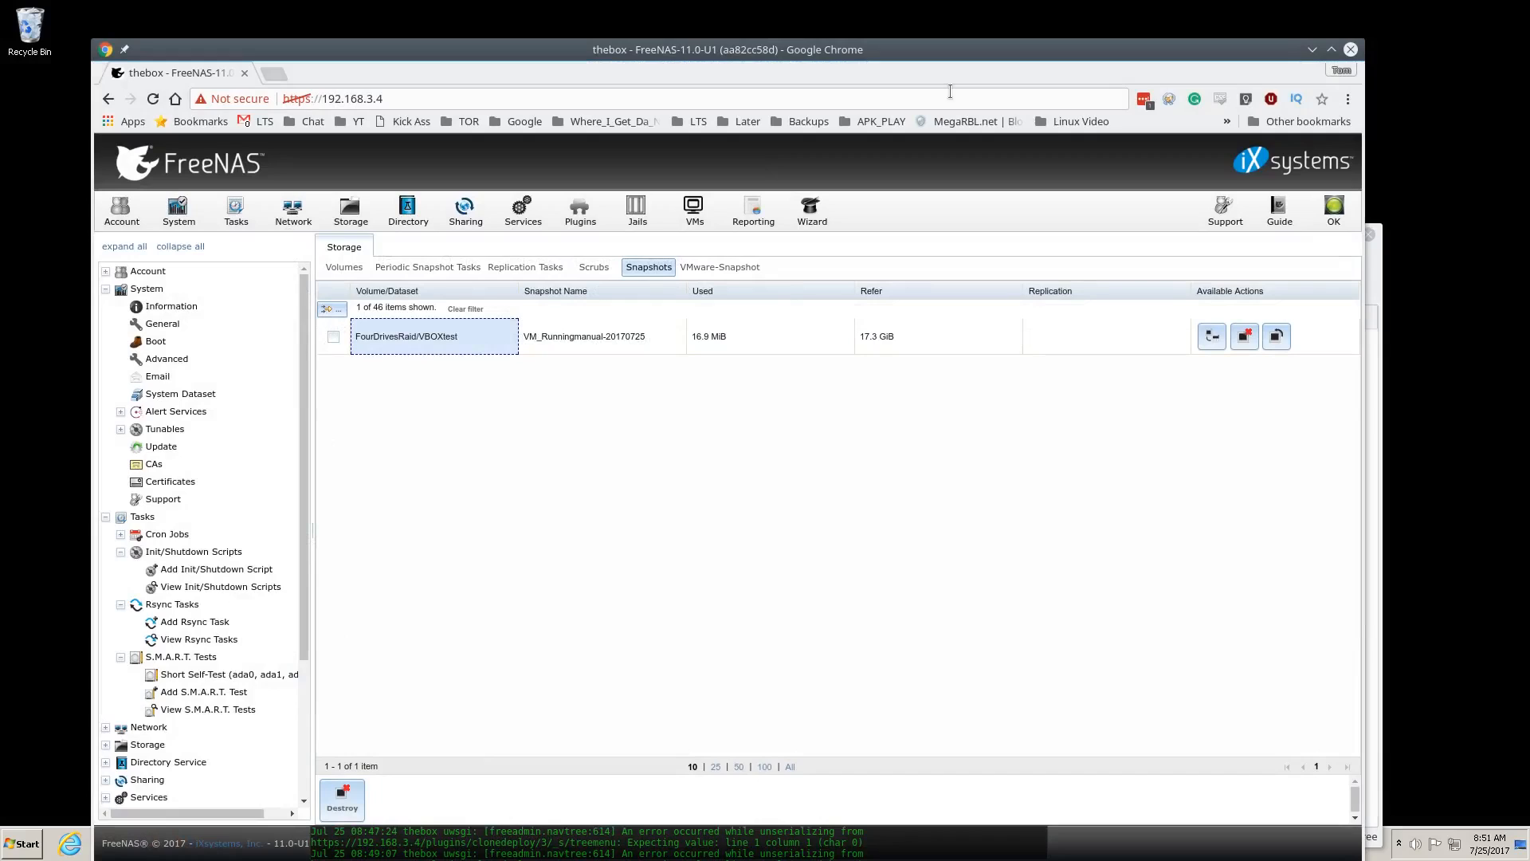
Bring the Windows 7 VM to the front and shut it down from its Start menu.
left_click(60, 327)
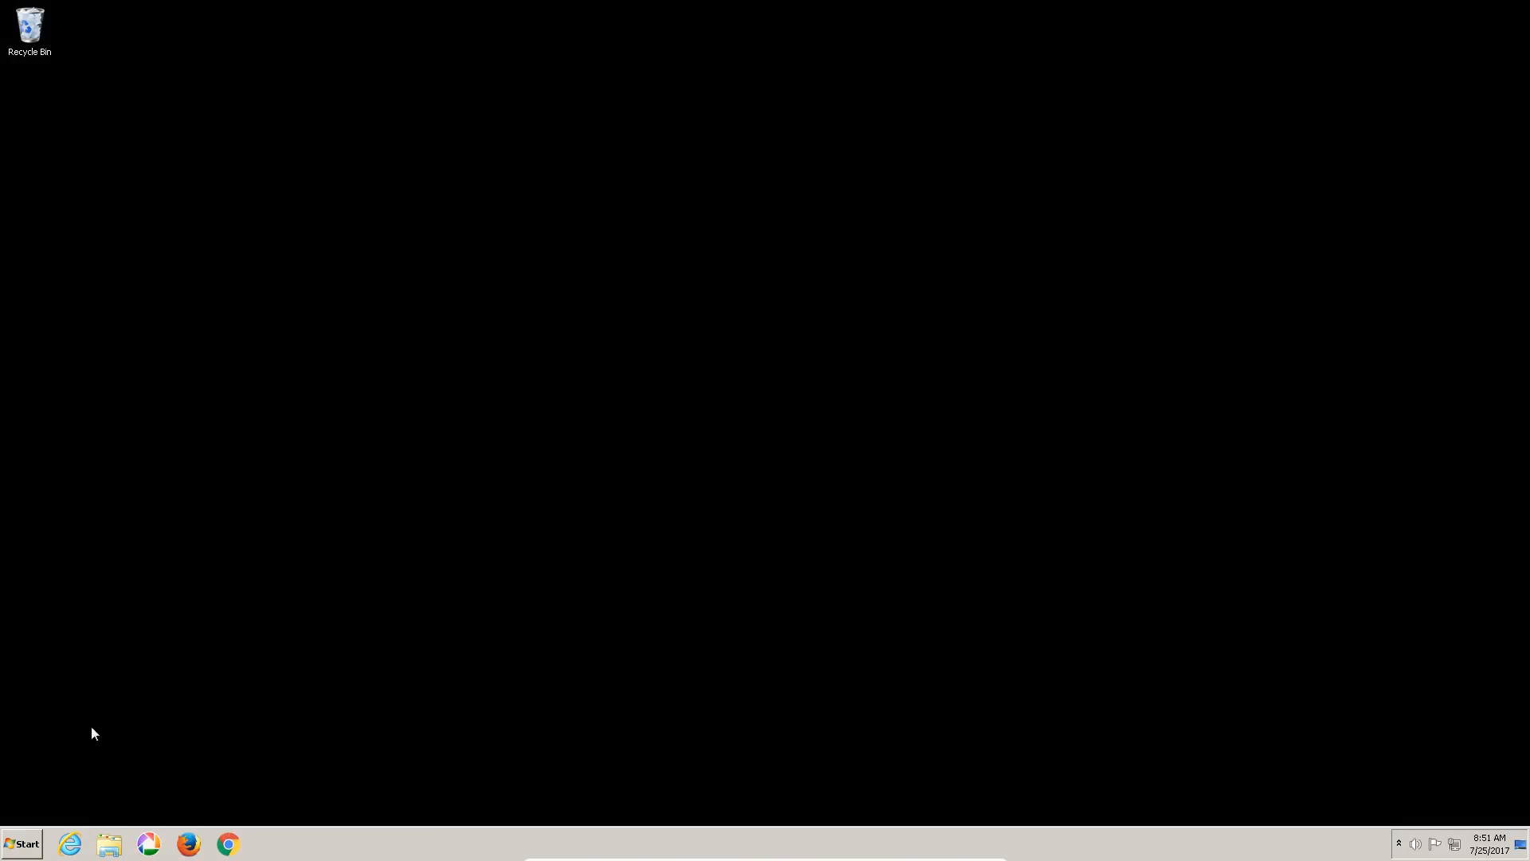
left_click(30, 844)
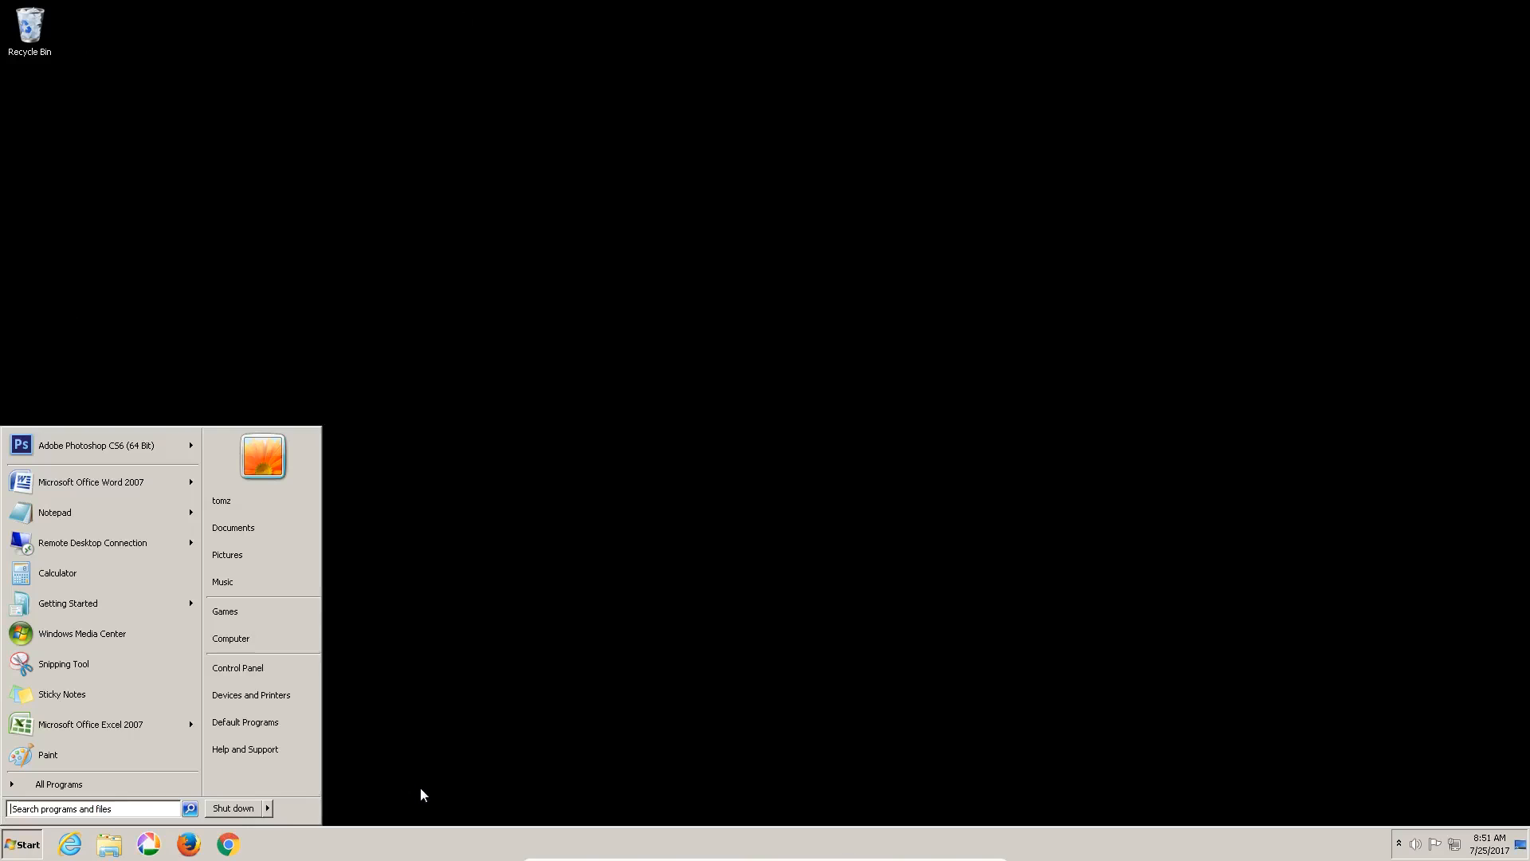
left_click(233, 808)
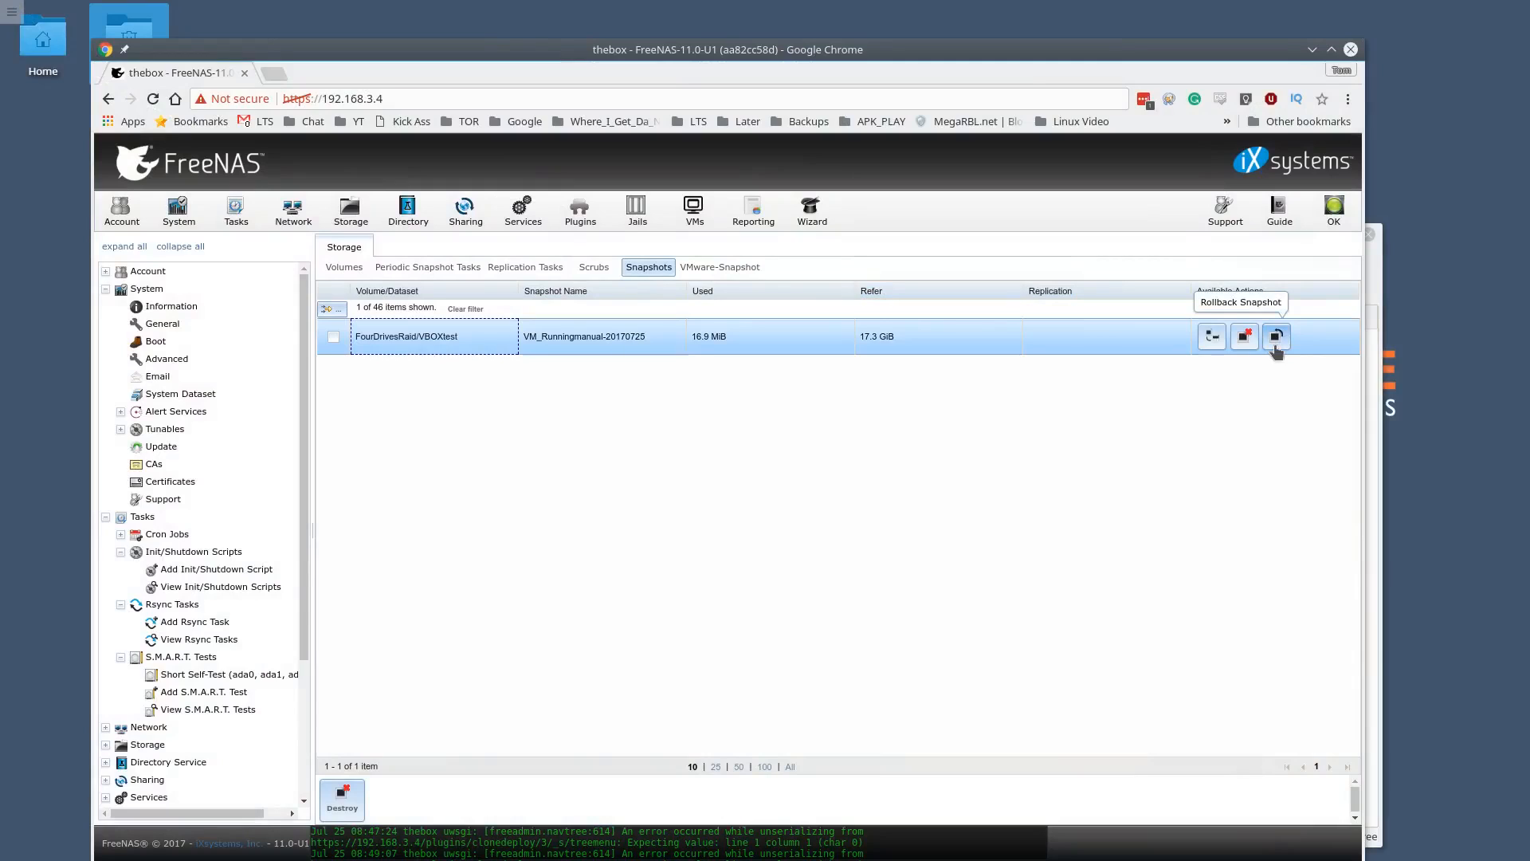
Roll VBOXtest back to VM_Runningmanual-20170725 and confirm the rollback.
left_click_drag(1252, 50, 1250, 38)
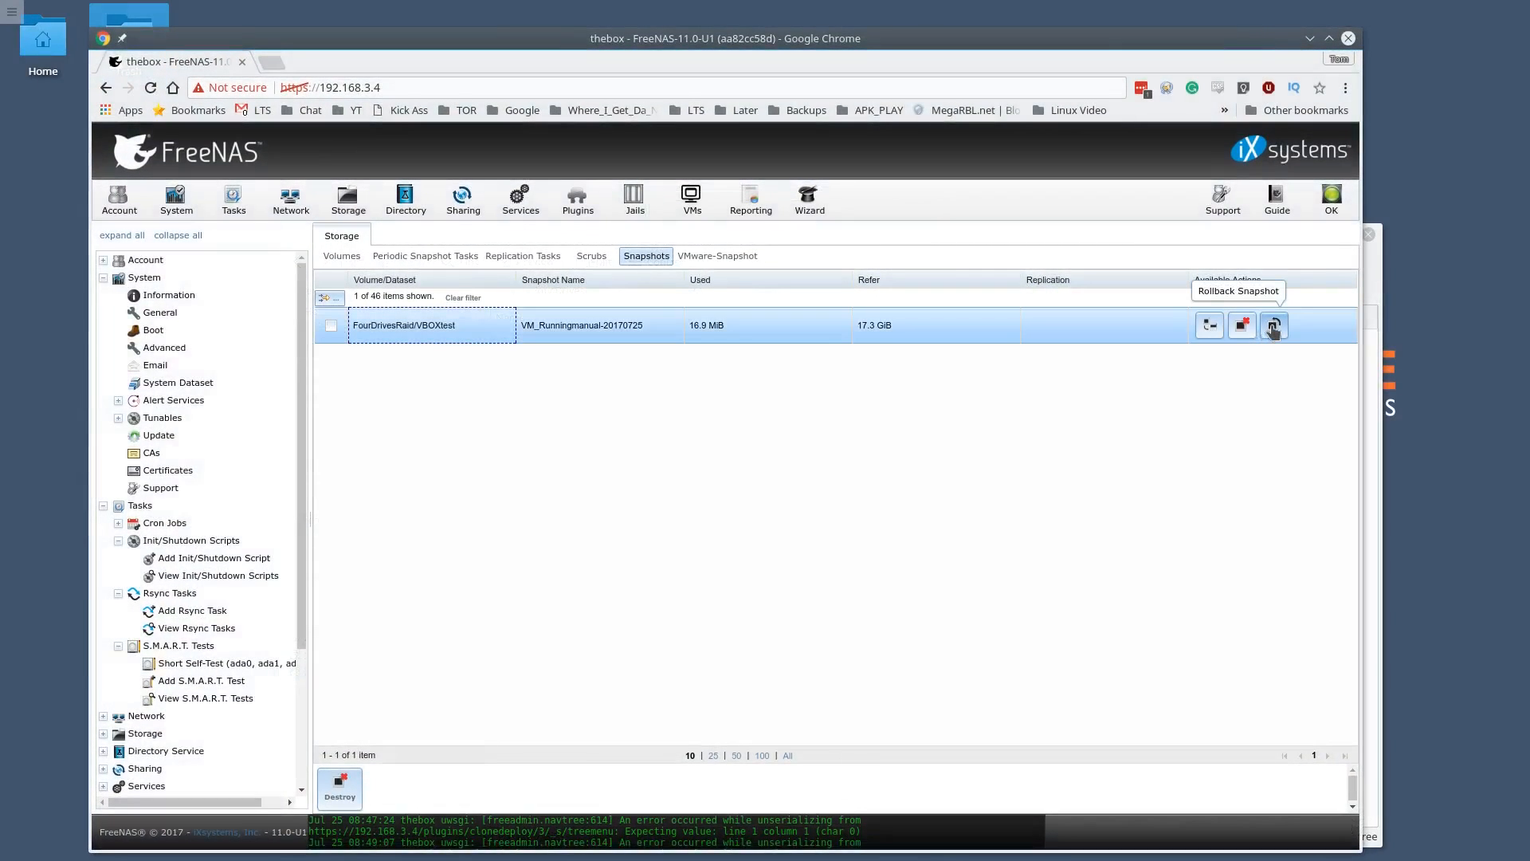
left_click(1276, 330)
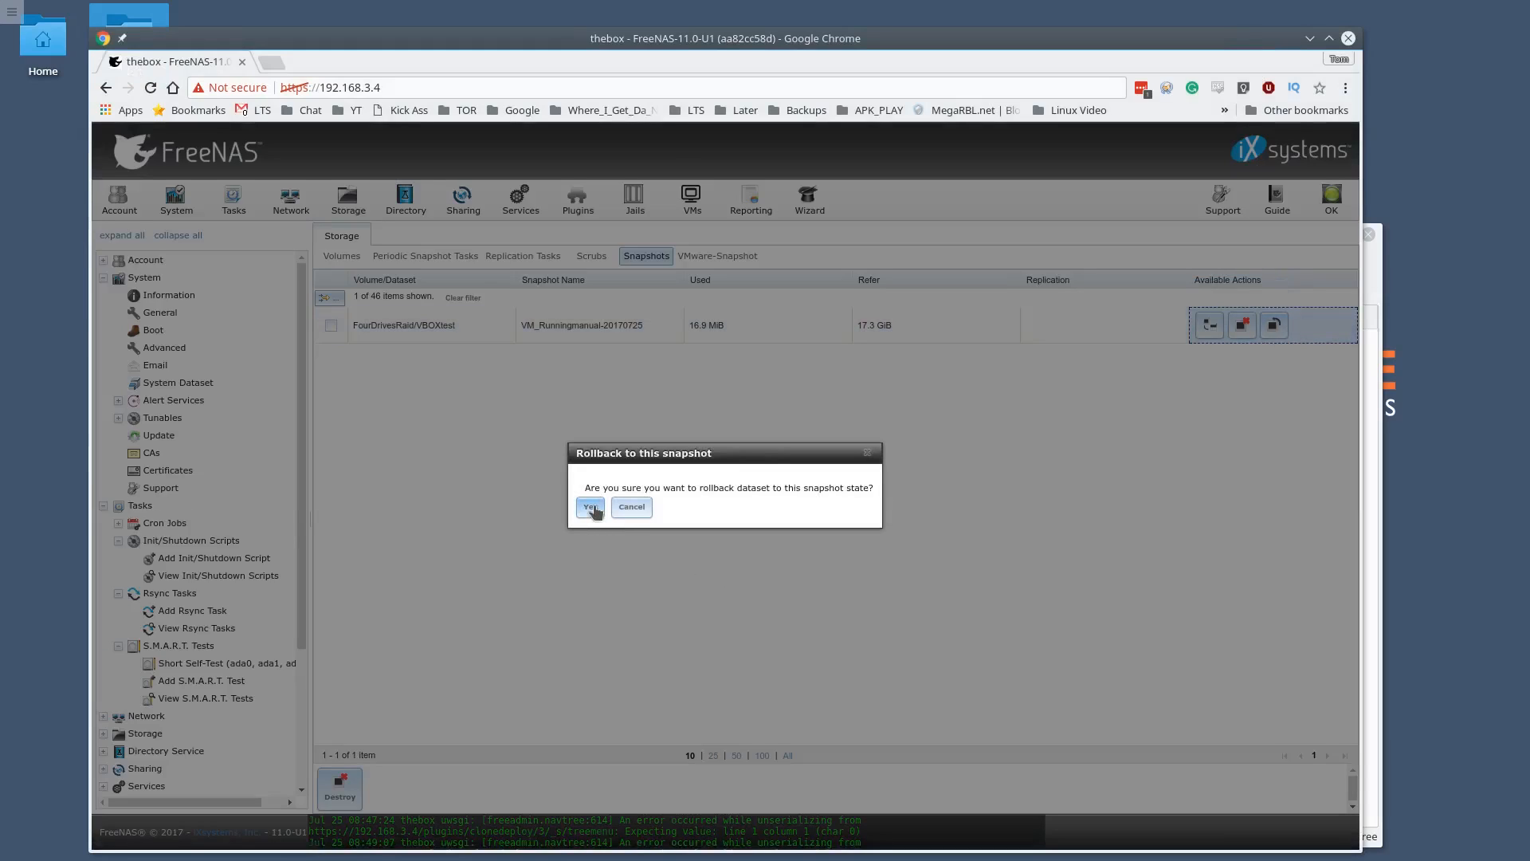
left_click(591, 508)
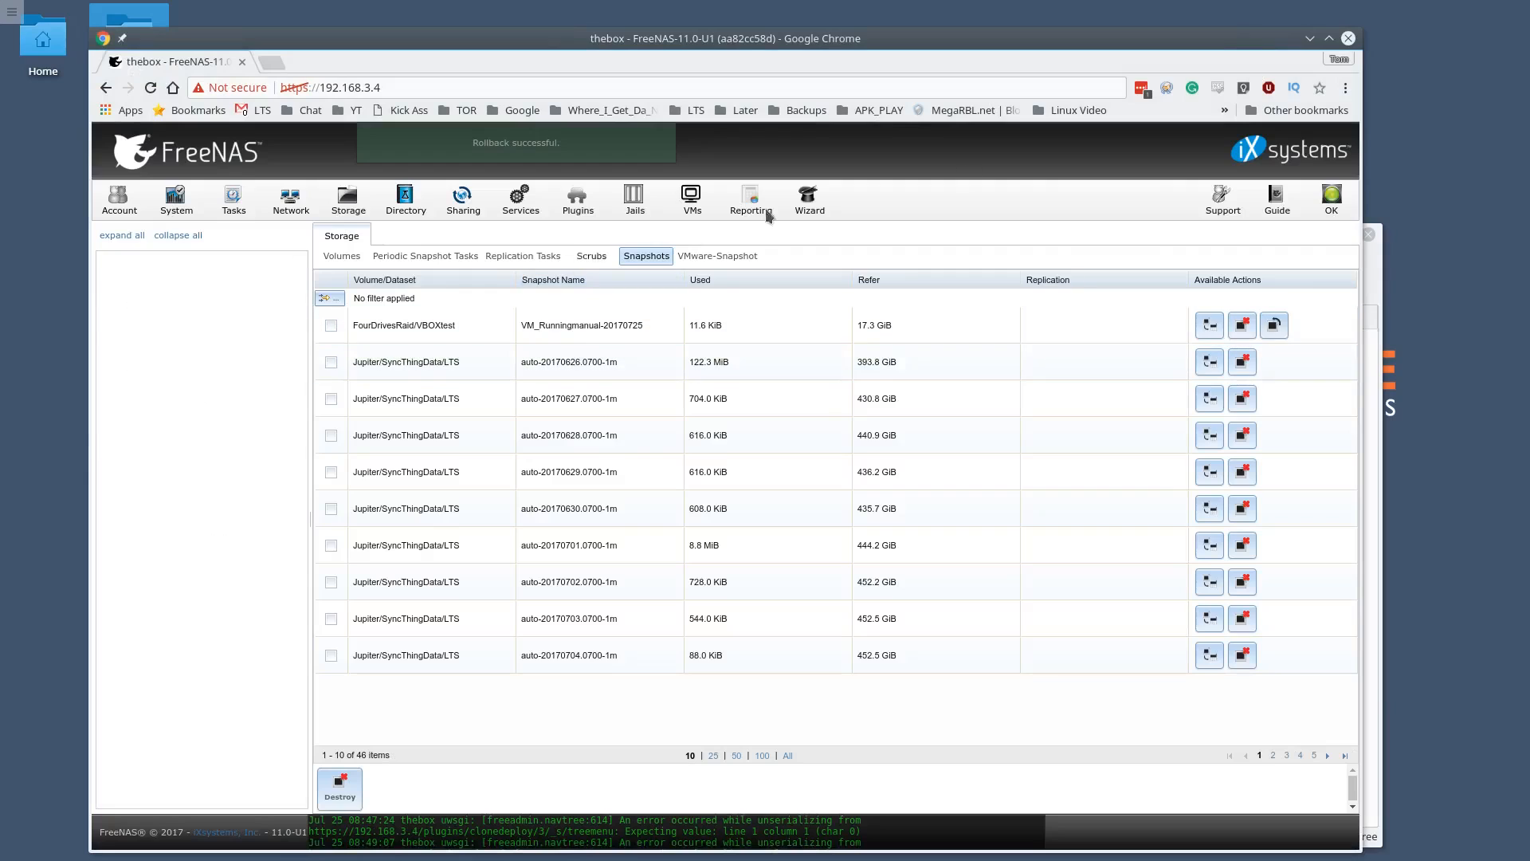
left_click_drag(1221, 45, 1201, 65)
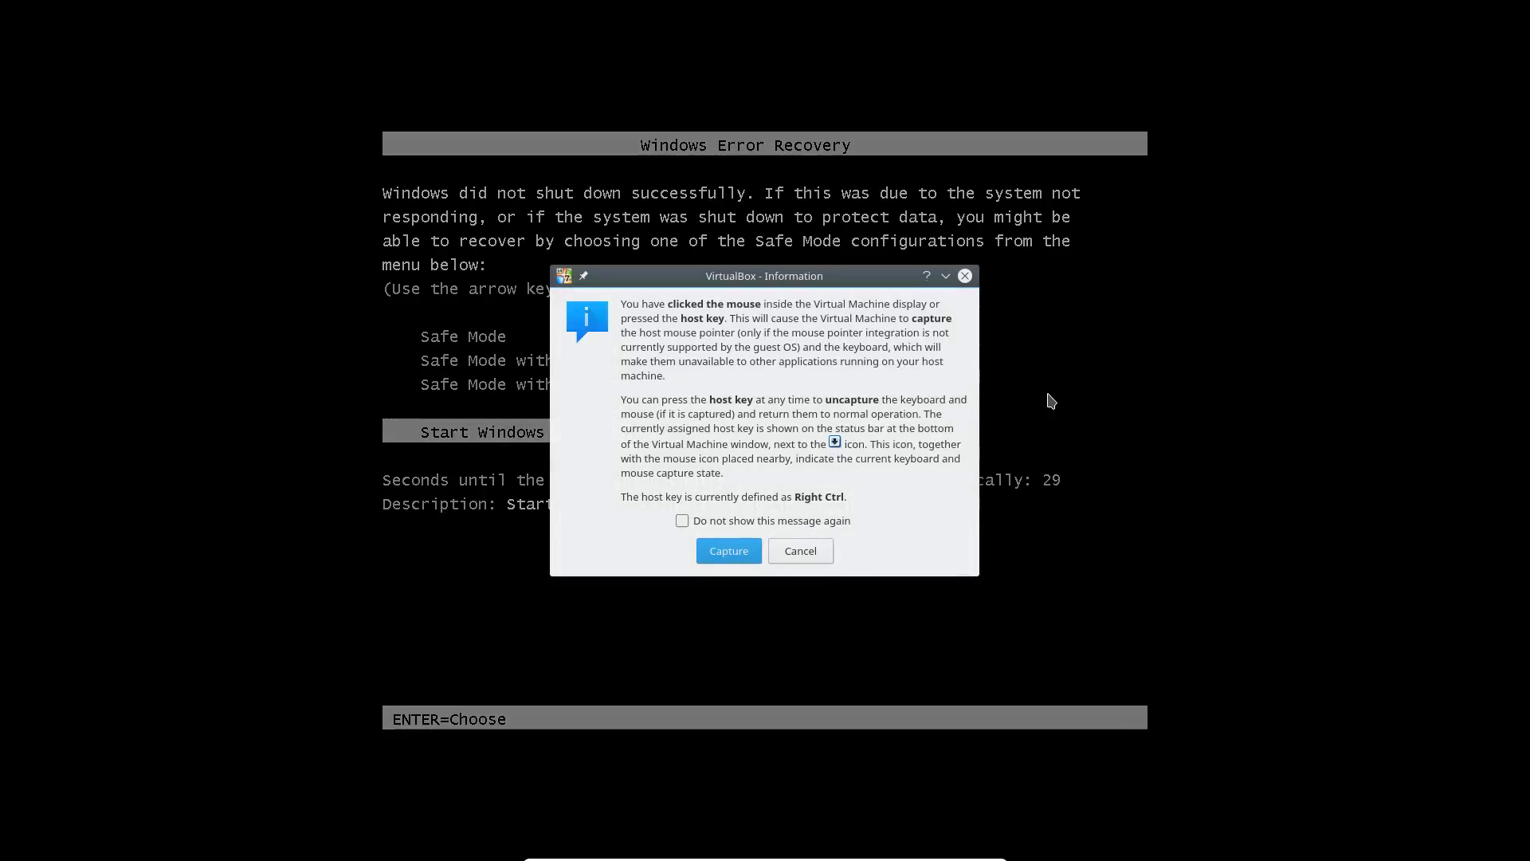
Let the VM capture input and choose Start Windows Normally on the error recovery screen.
left_click(749, 543)
key("Return")
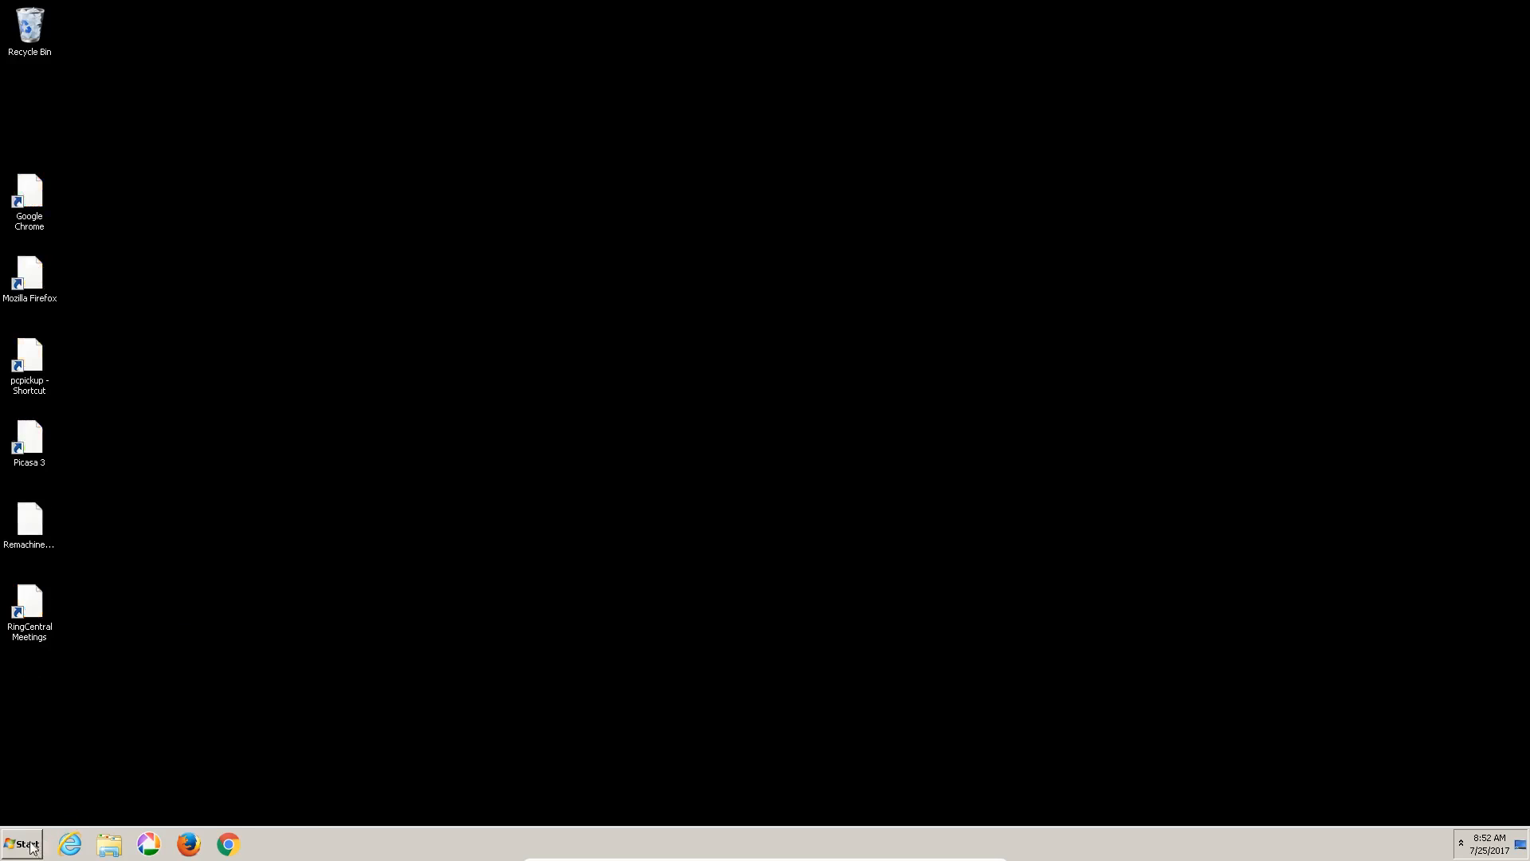
left_click(22, 843)
mouse_move(138, 487)
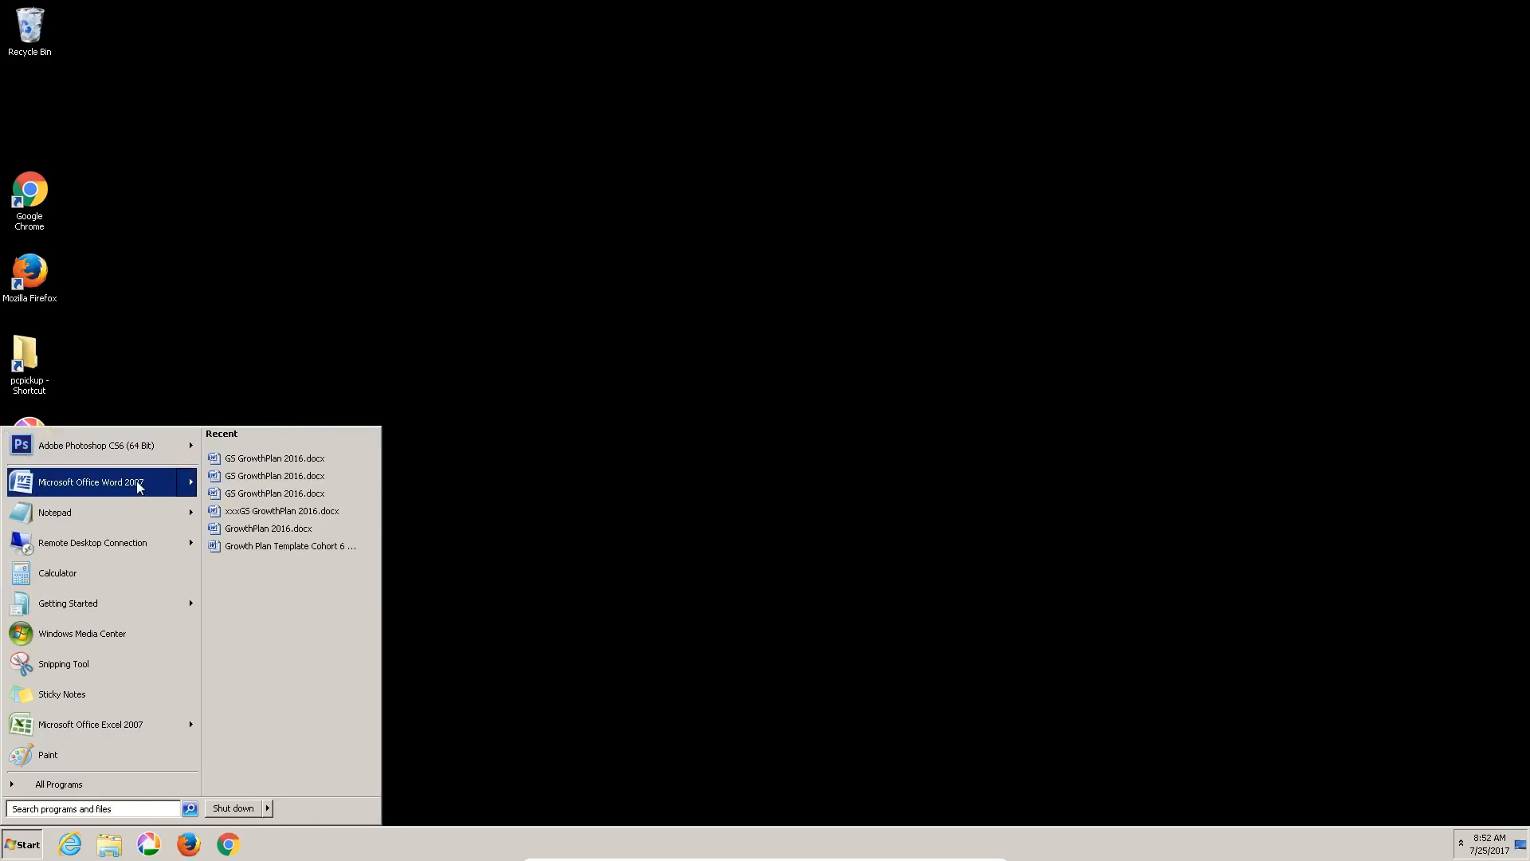
left_click(296, 281)
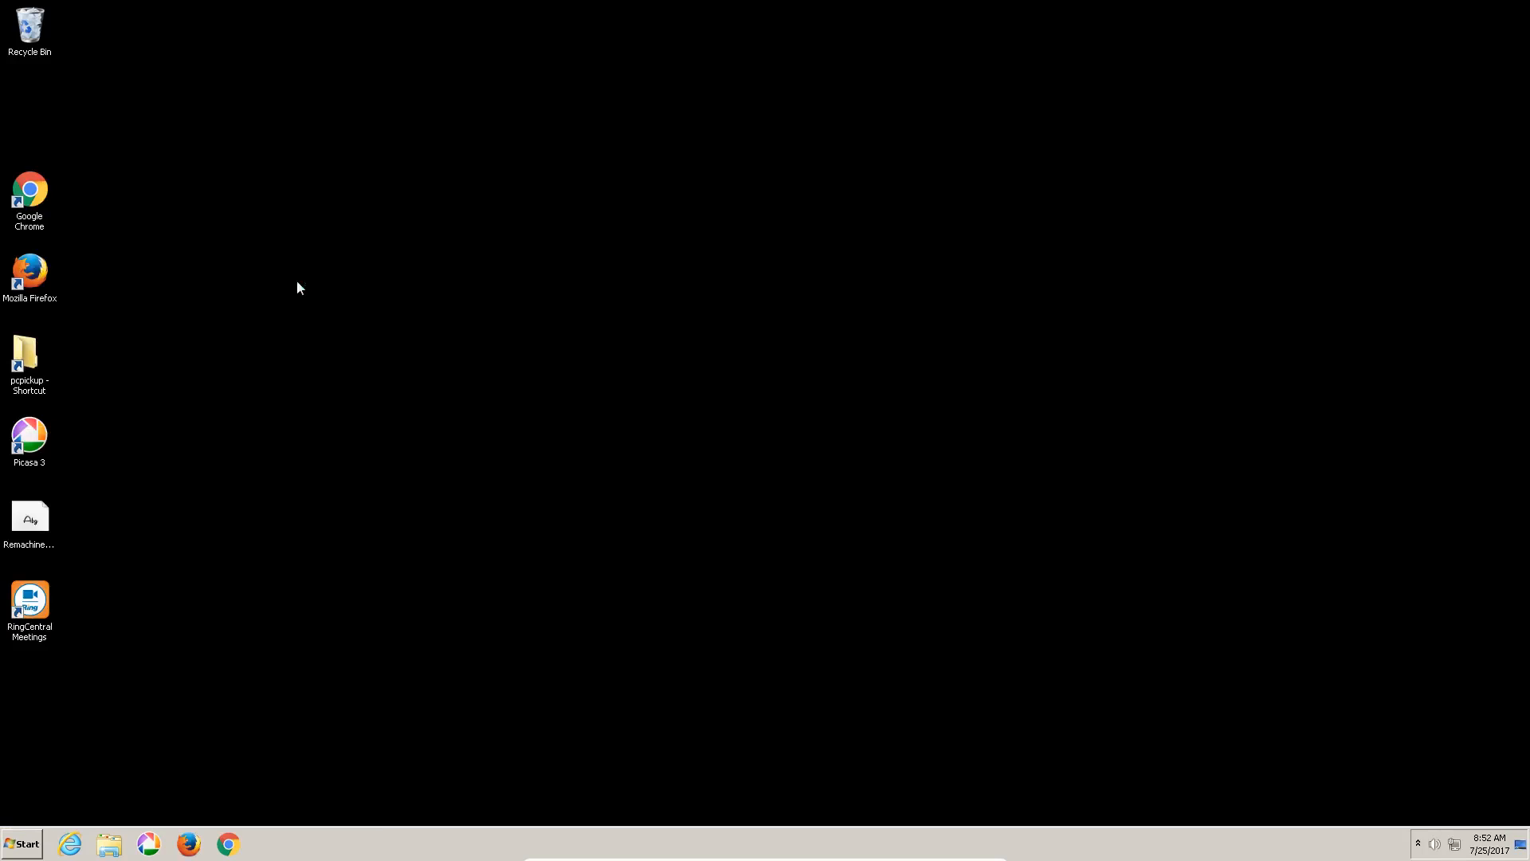
left_click(24, 846)
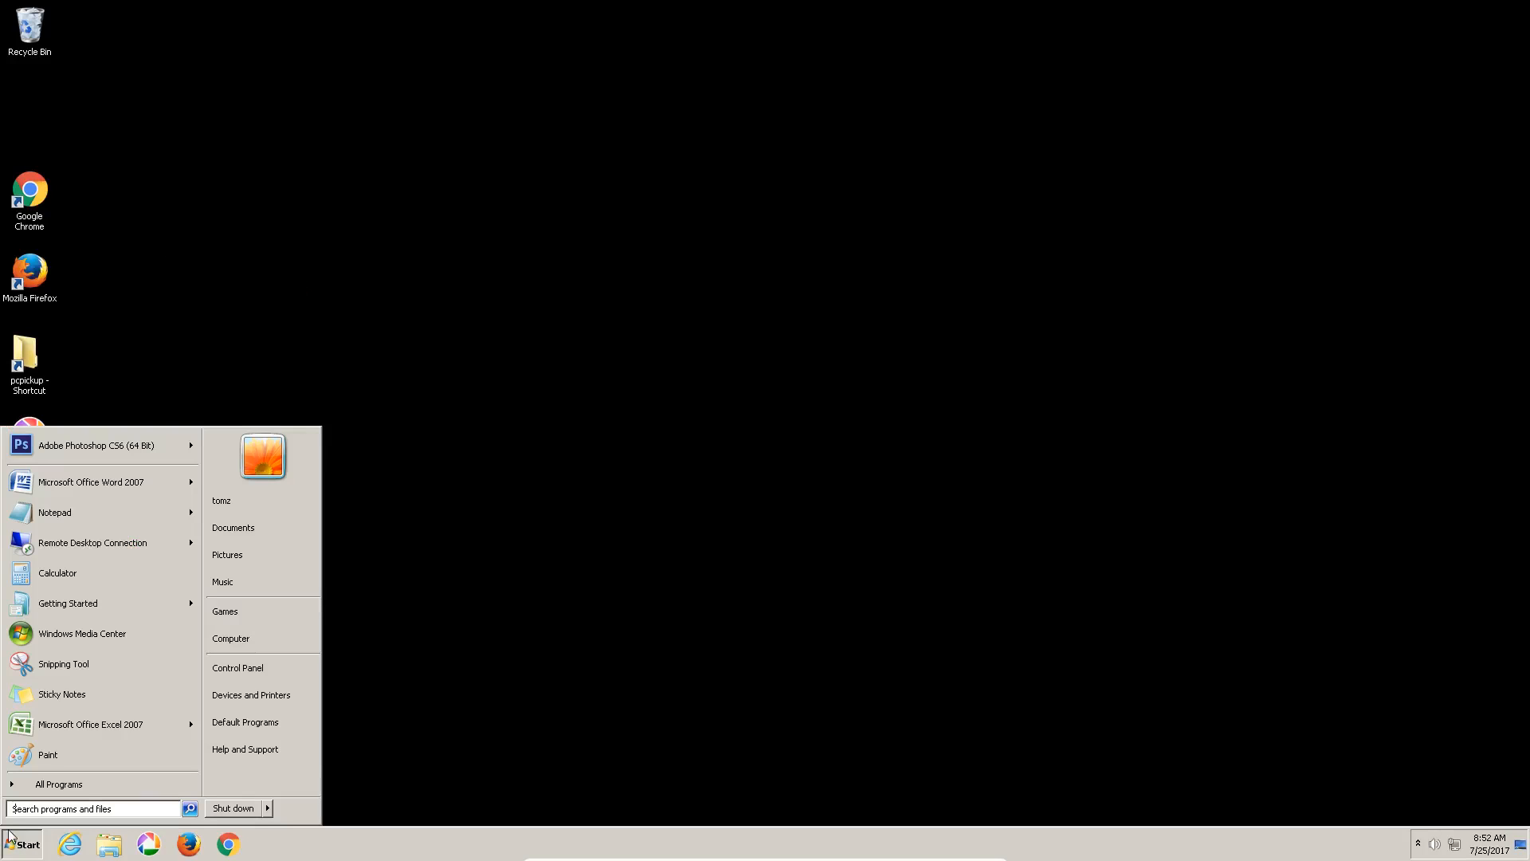
type("appwiz.cpl")
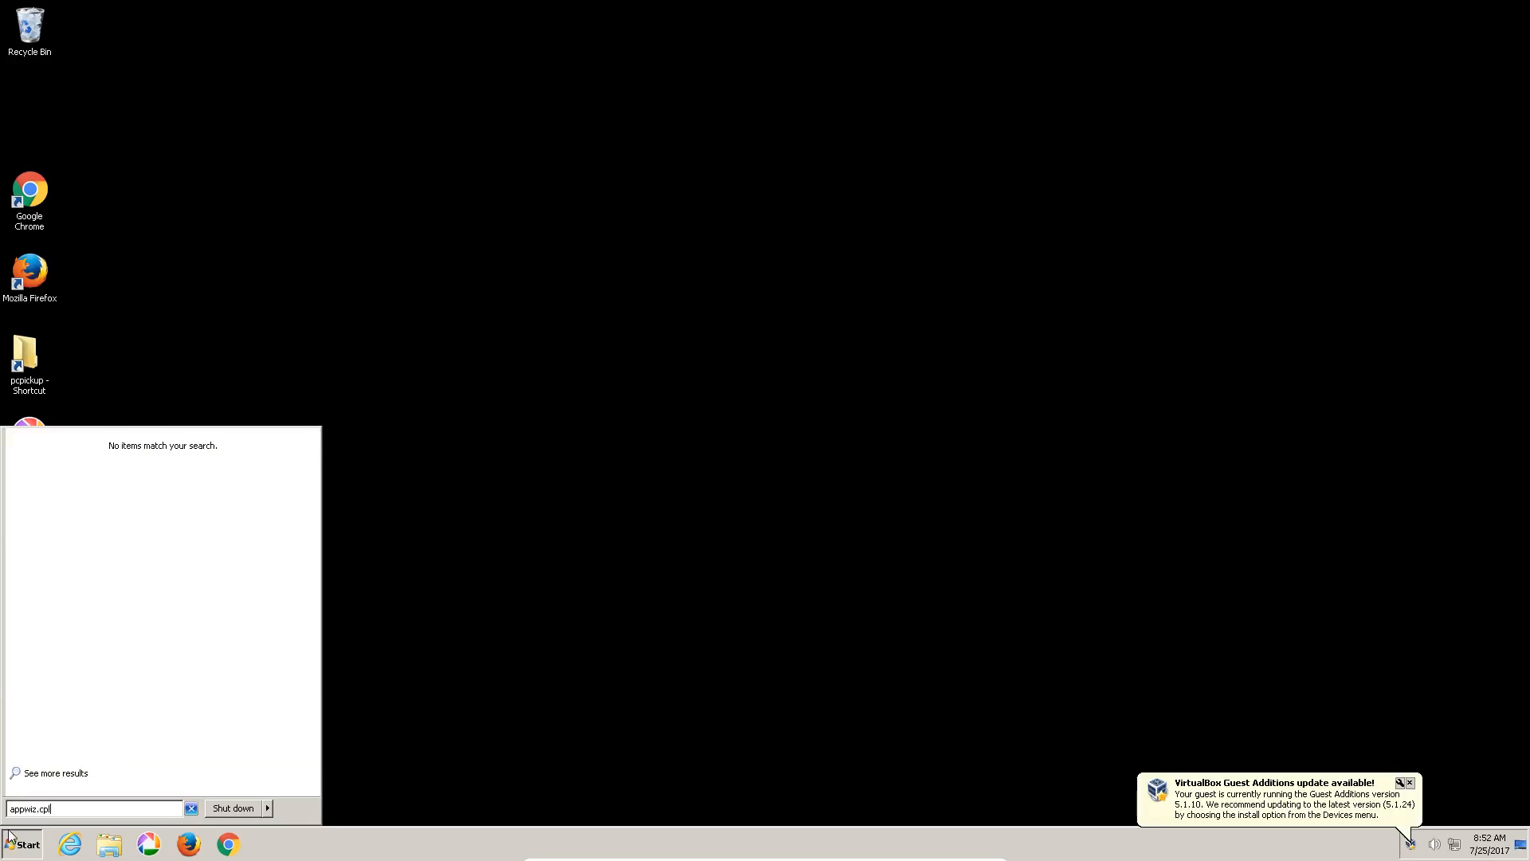
key("Return")
left_click(588, 630)
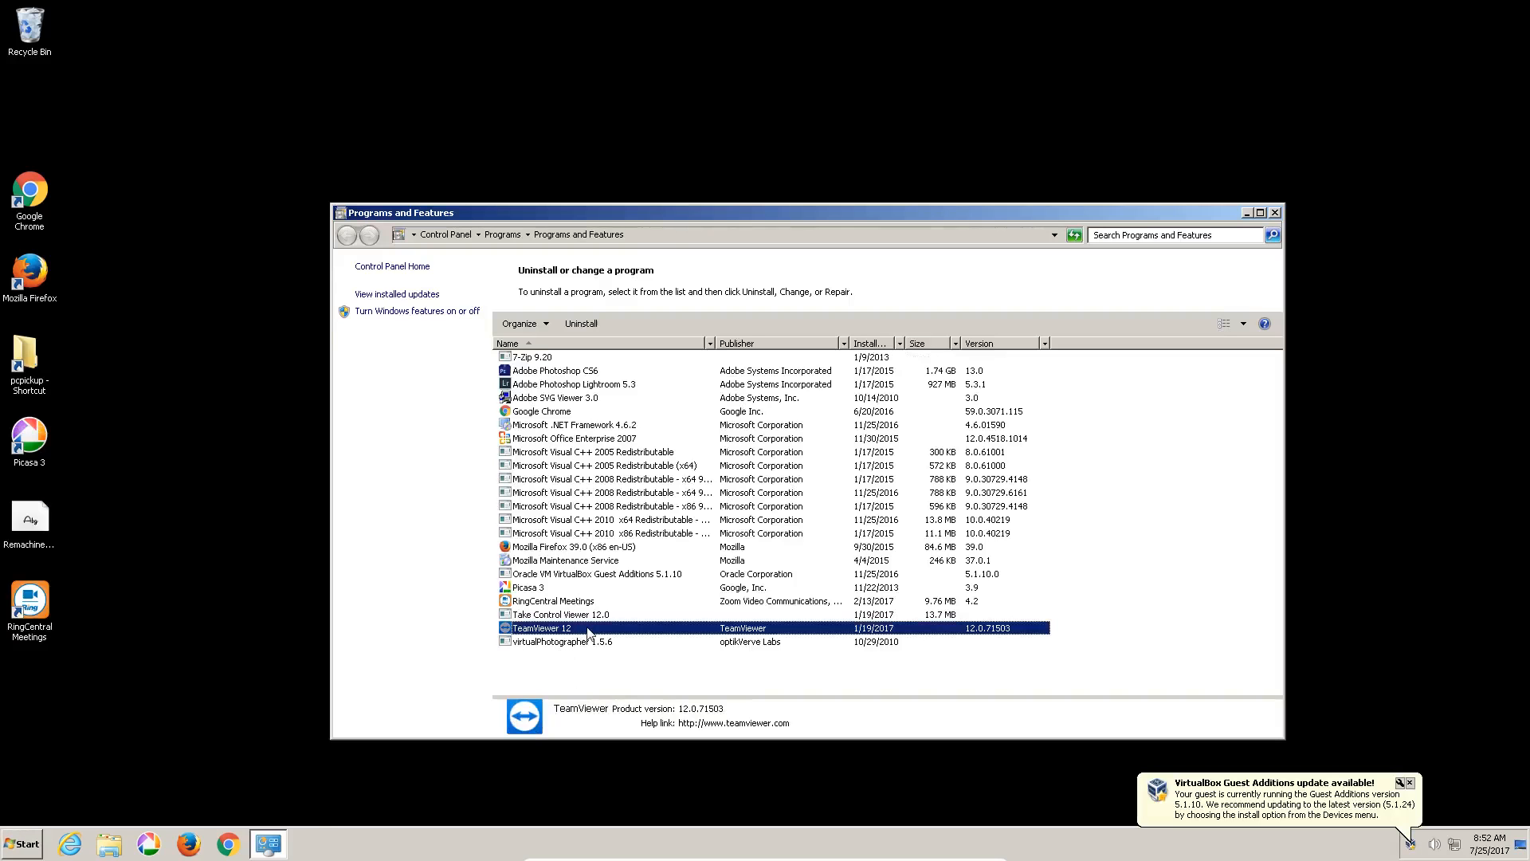
left_click(1275, 212)
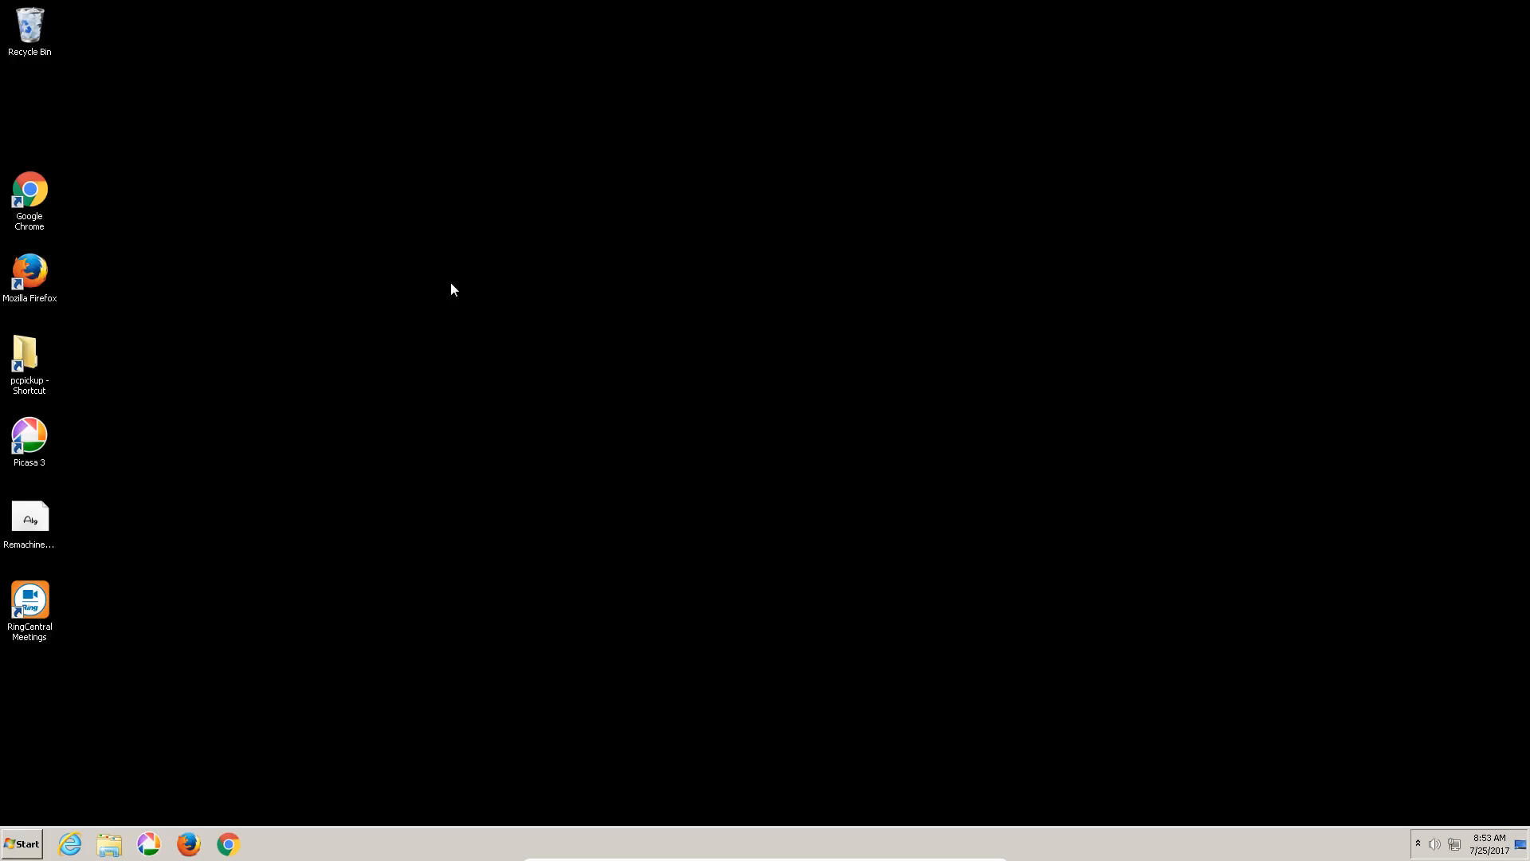
Shut down the Windows 7 guest from its Start menu's Shut down option.
left_click(24, 850)
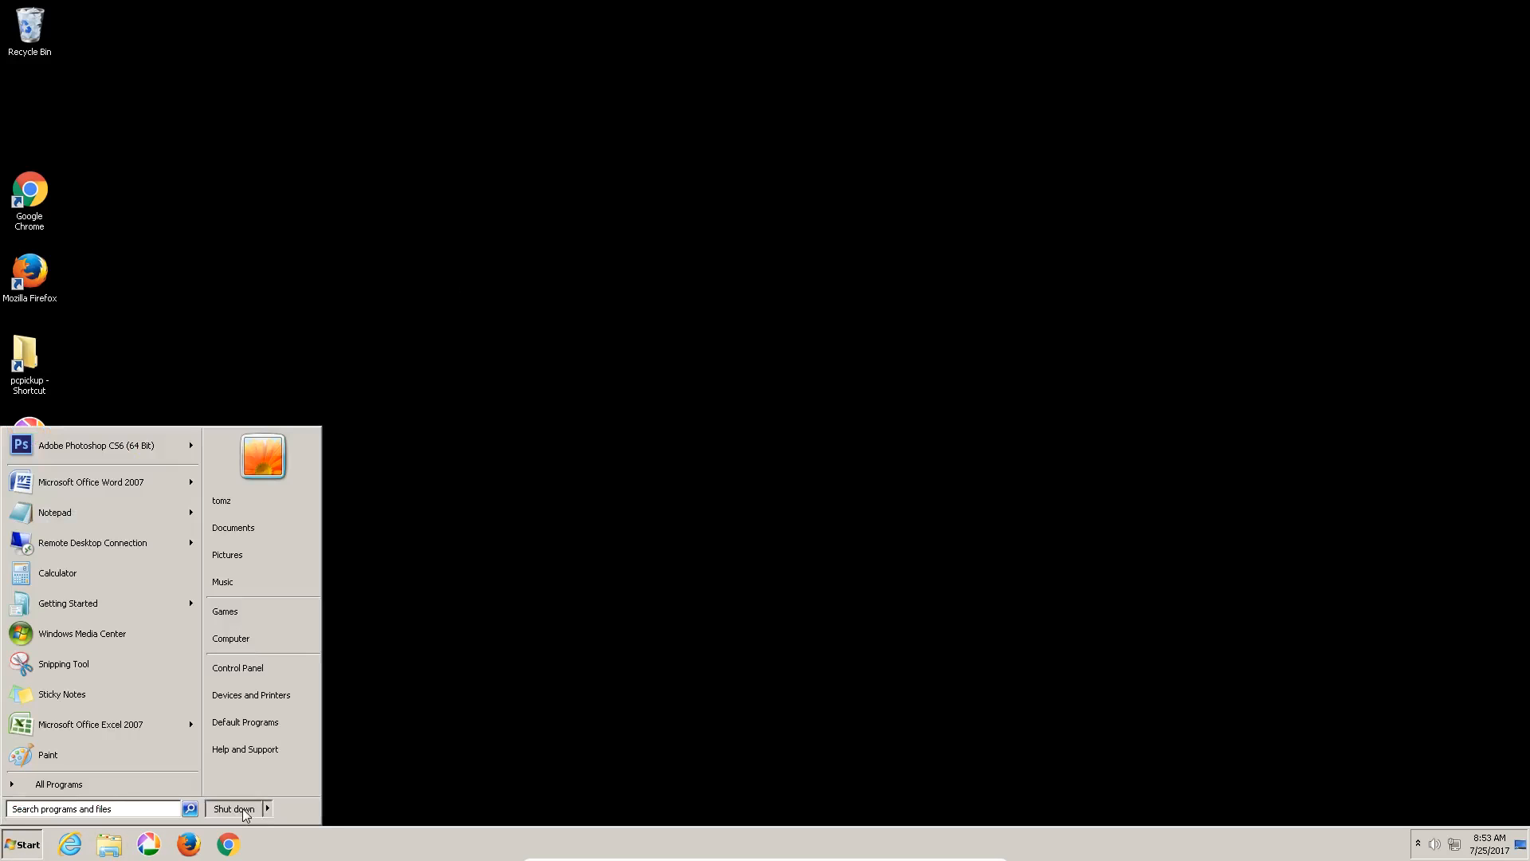
left_click(242, 808)
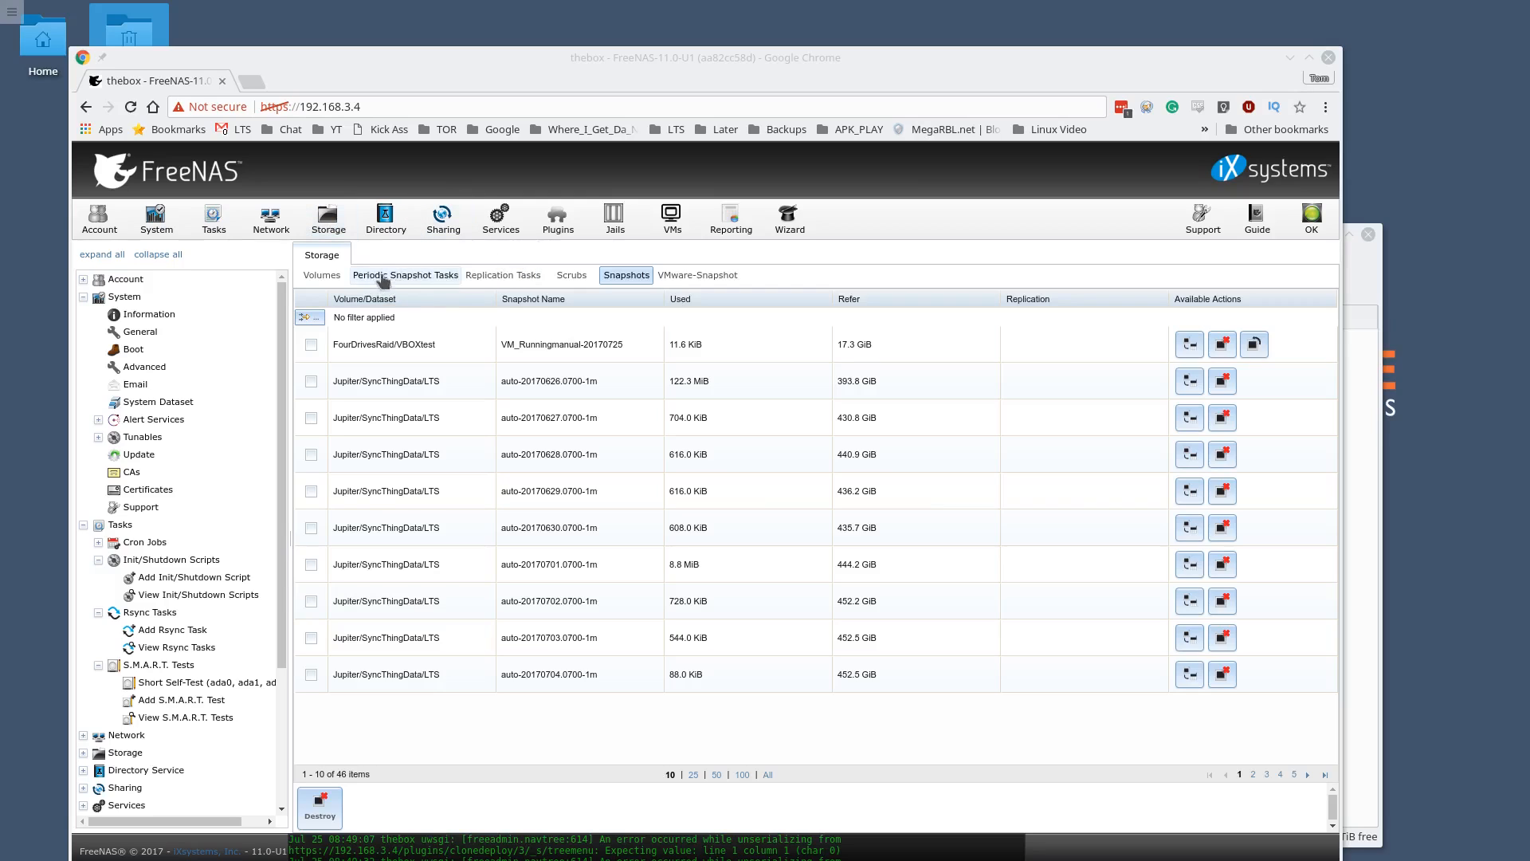
Open the FourDrivesRaid/vboxstoreFDR periodic snapshot task's Edit form and view its Interval choices.
left_click(328, 271)
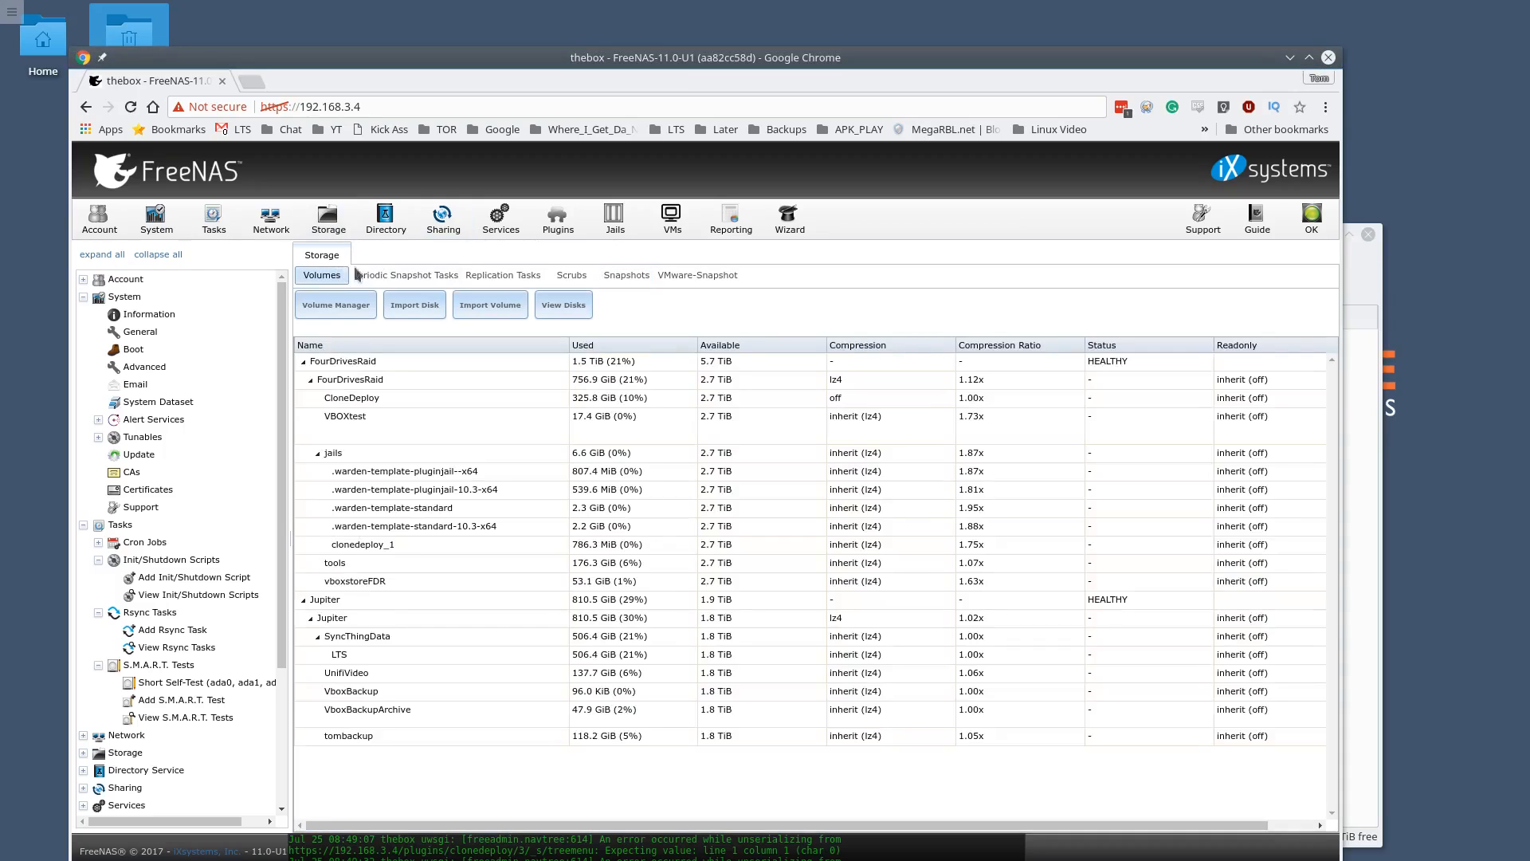
left_click(367, 275)
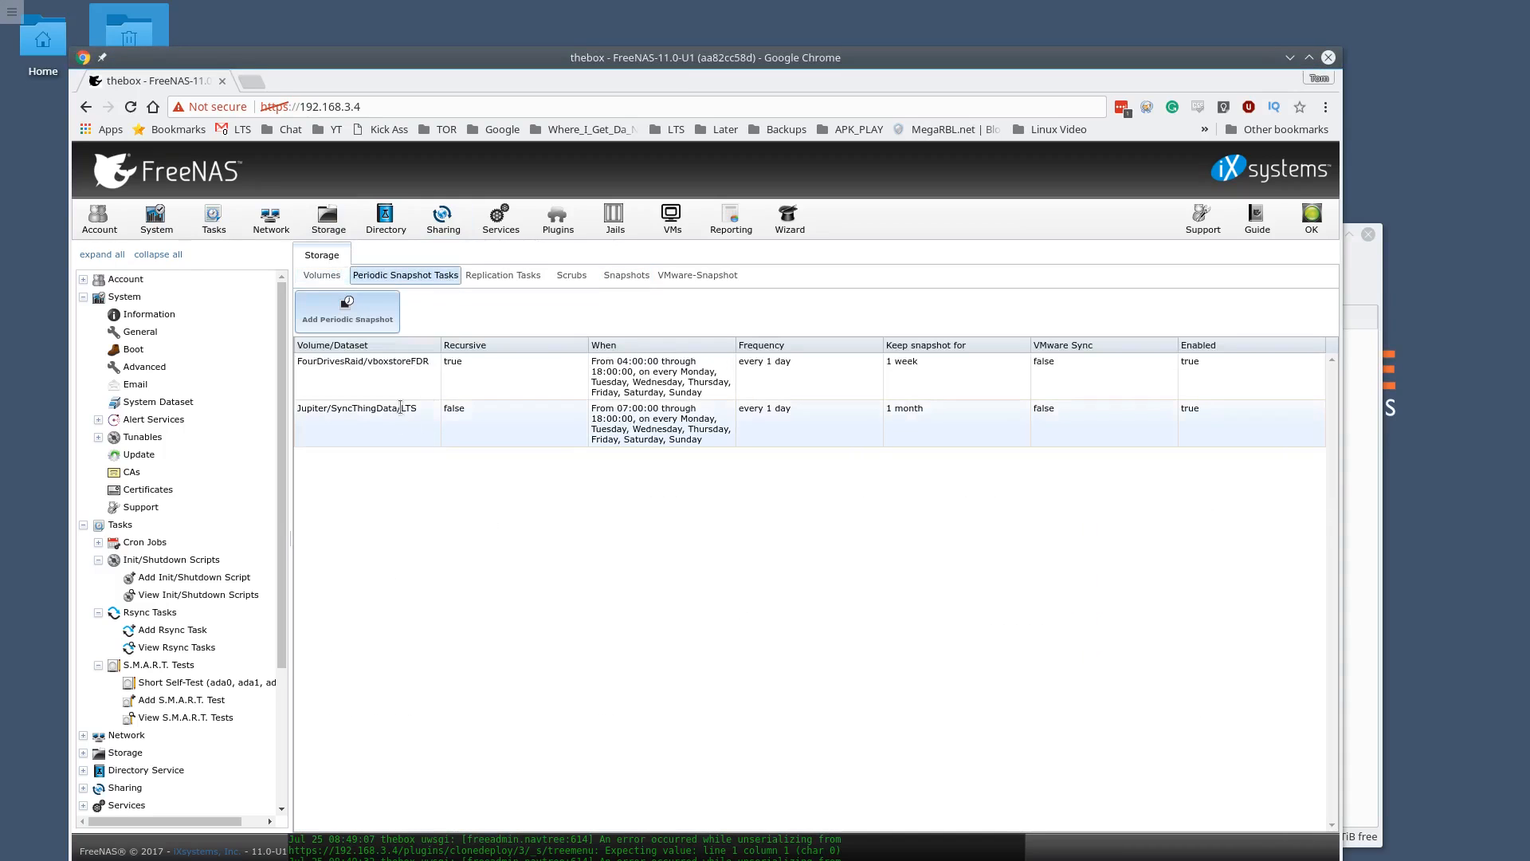
left_click(380, 379)
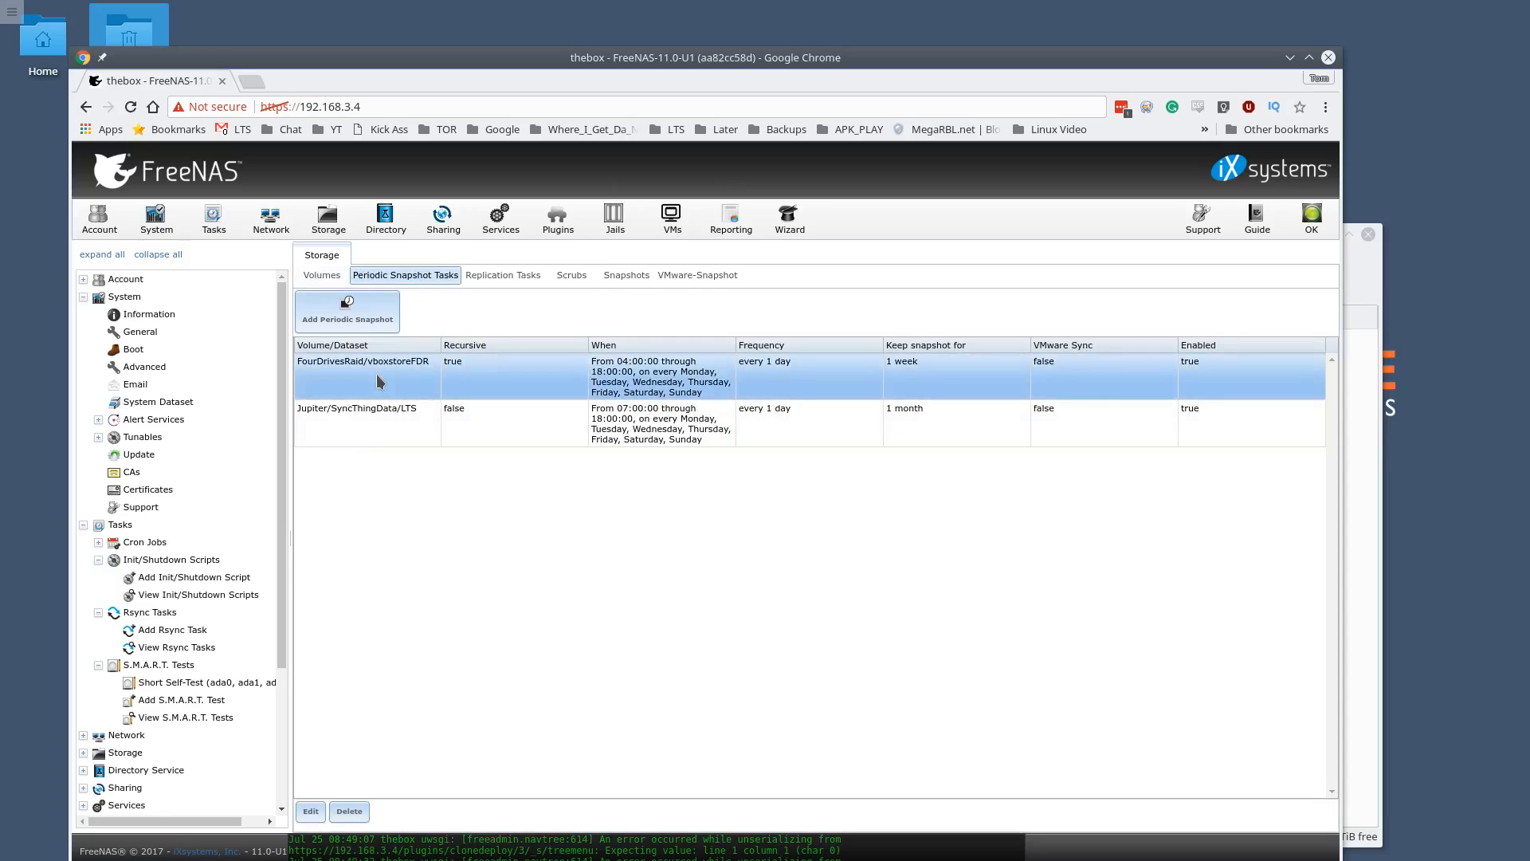
left_click(410, 377)
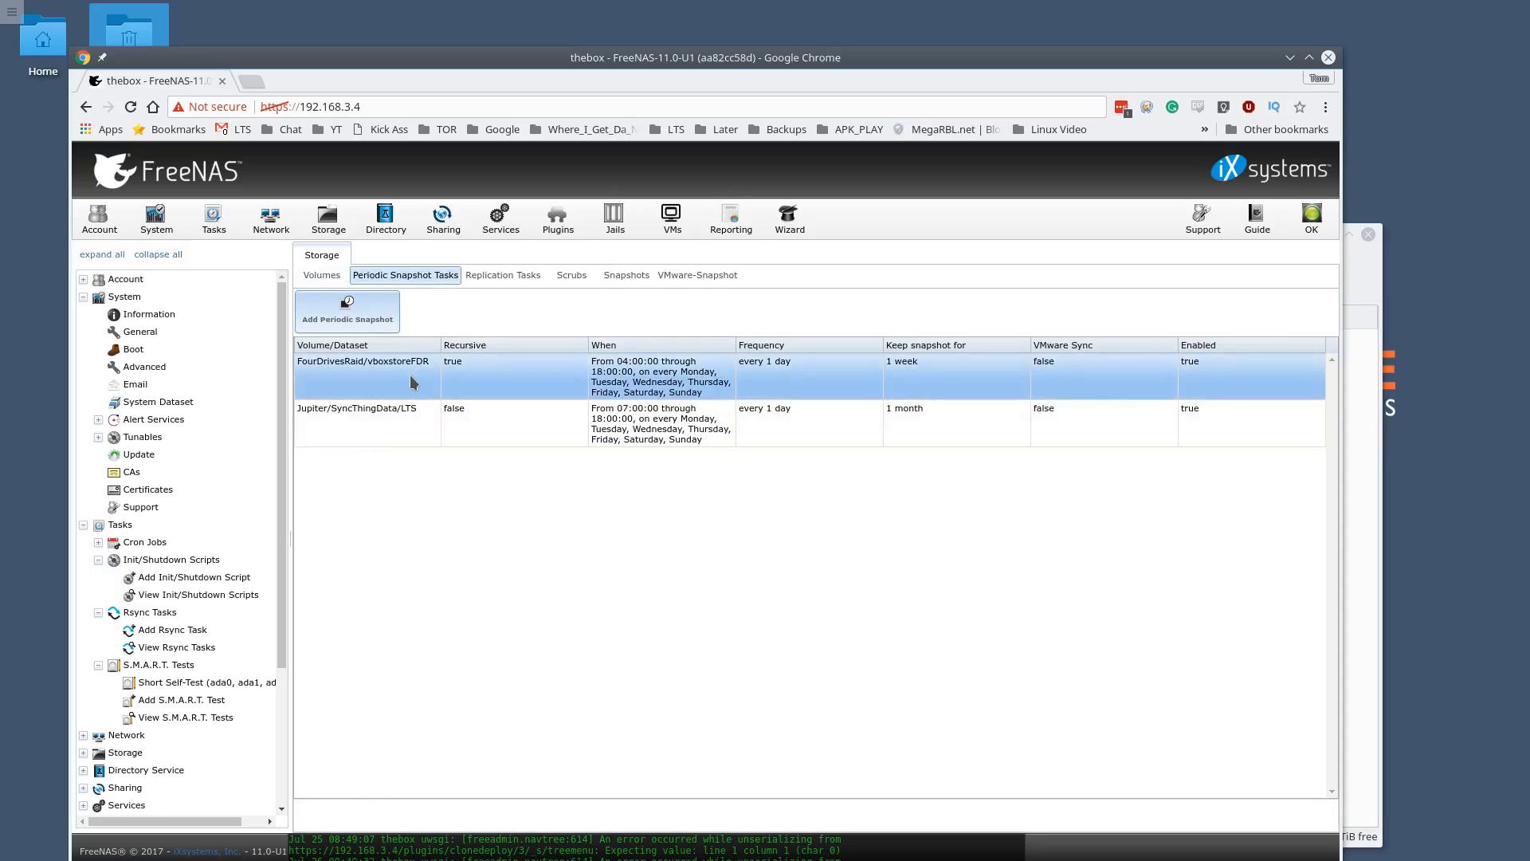
double_click(413, 383)
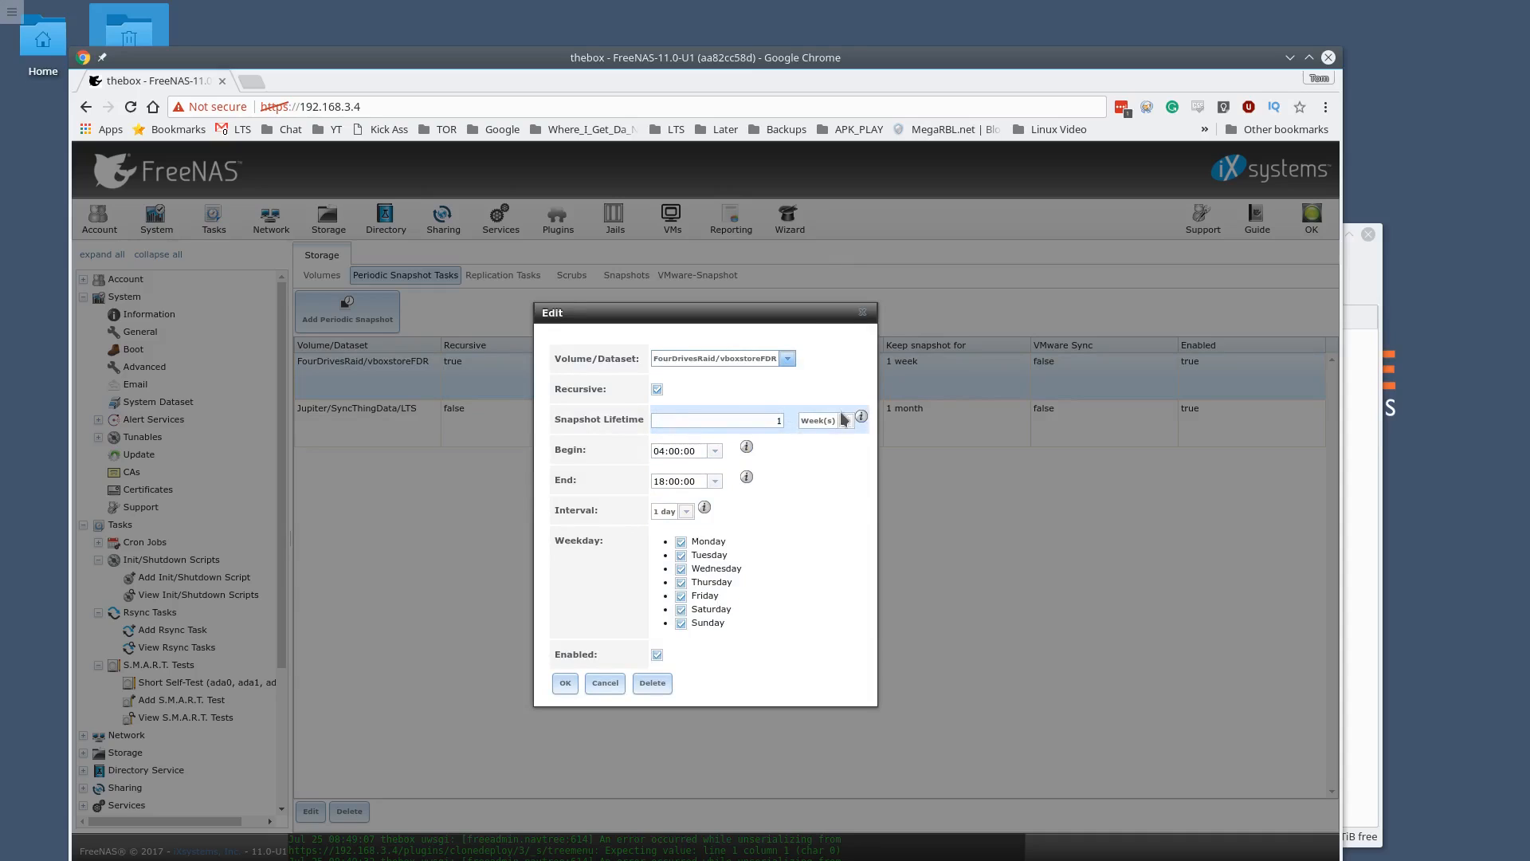
left_click(686, 513)
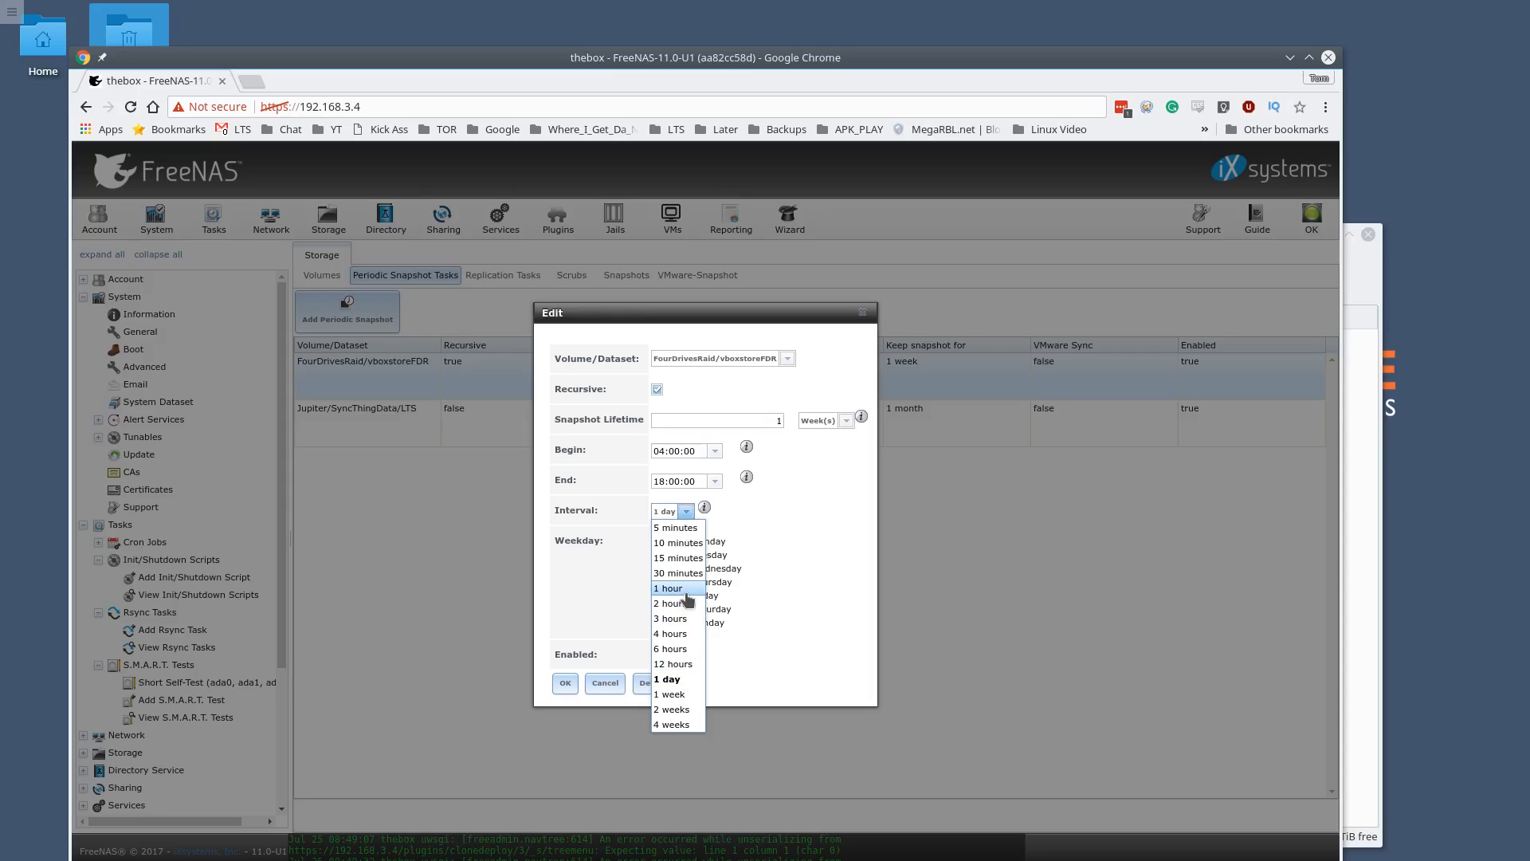
Keep the task's interval at 1 day and its snapshot lifetime unit at weeks.
left_click(820, 577)
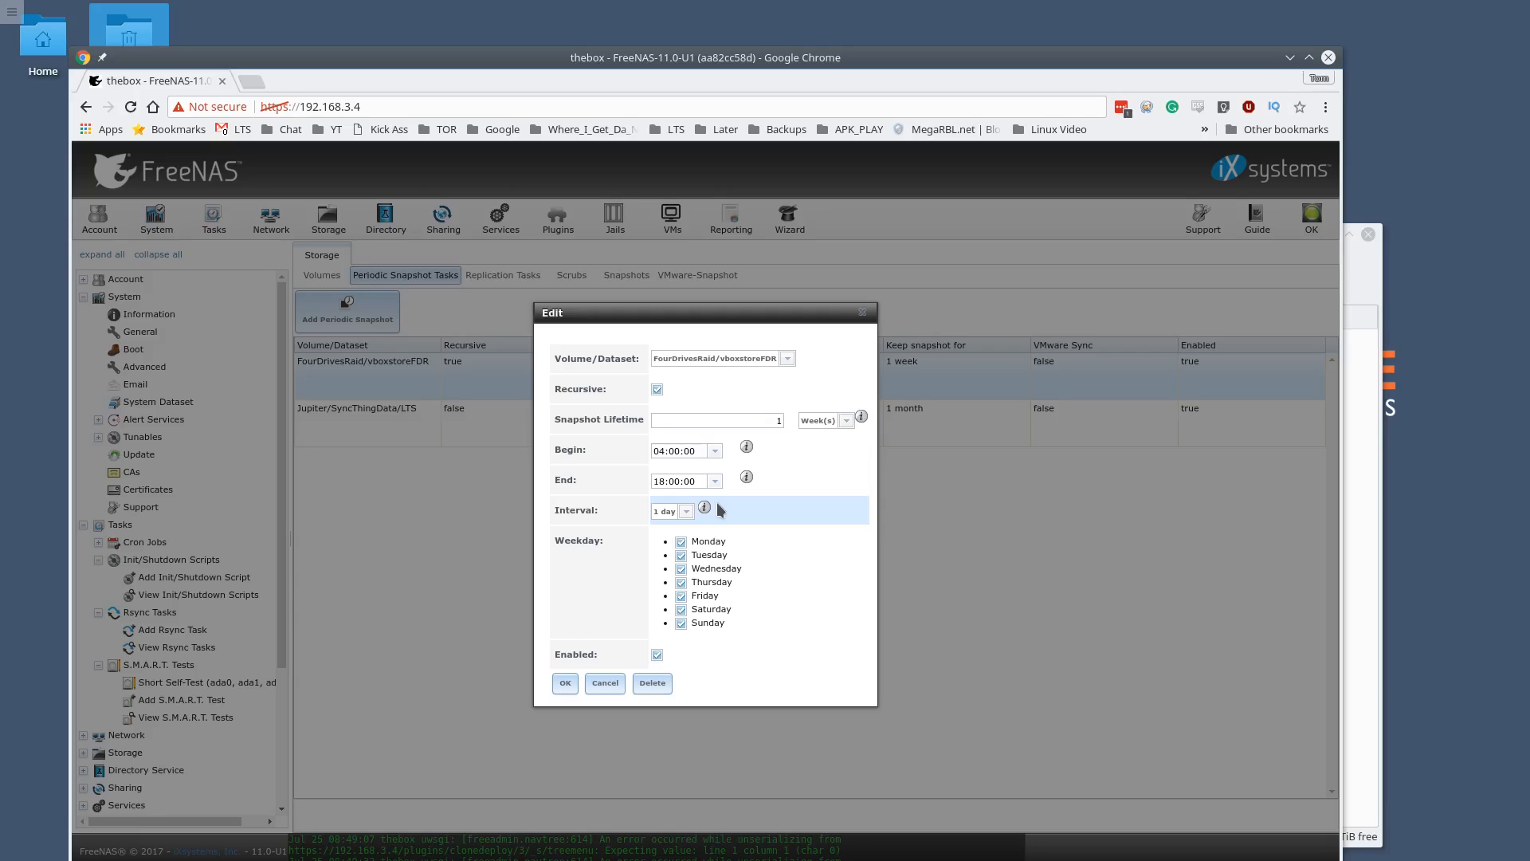
left_click(848, 421)
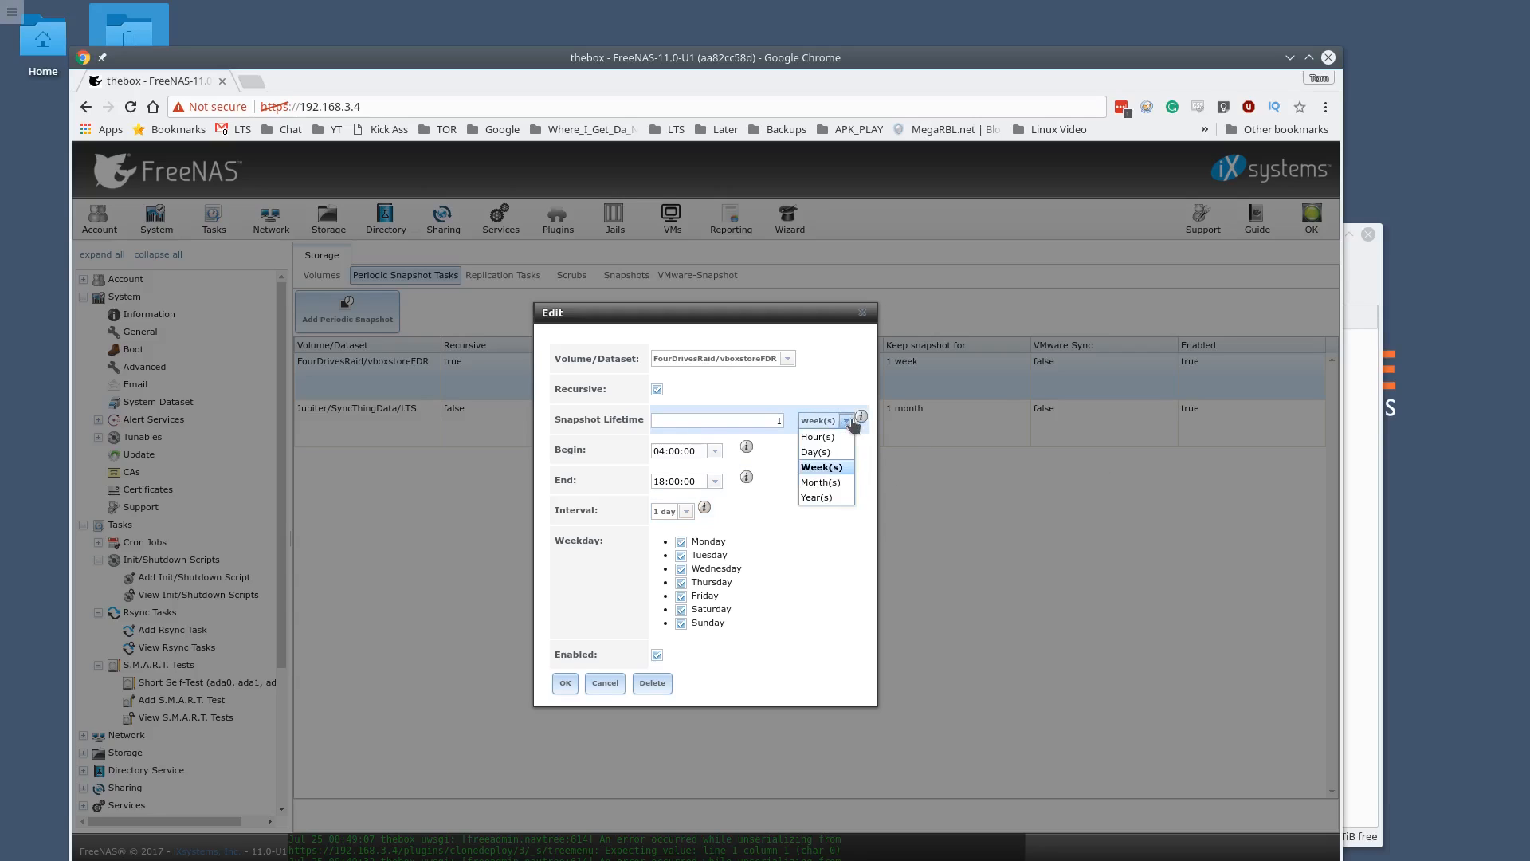
left_click(850, 423)
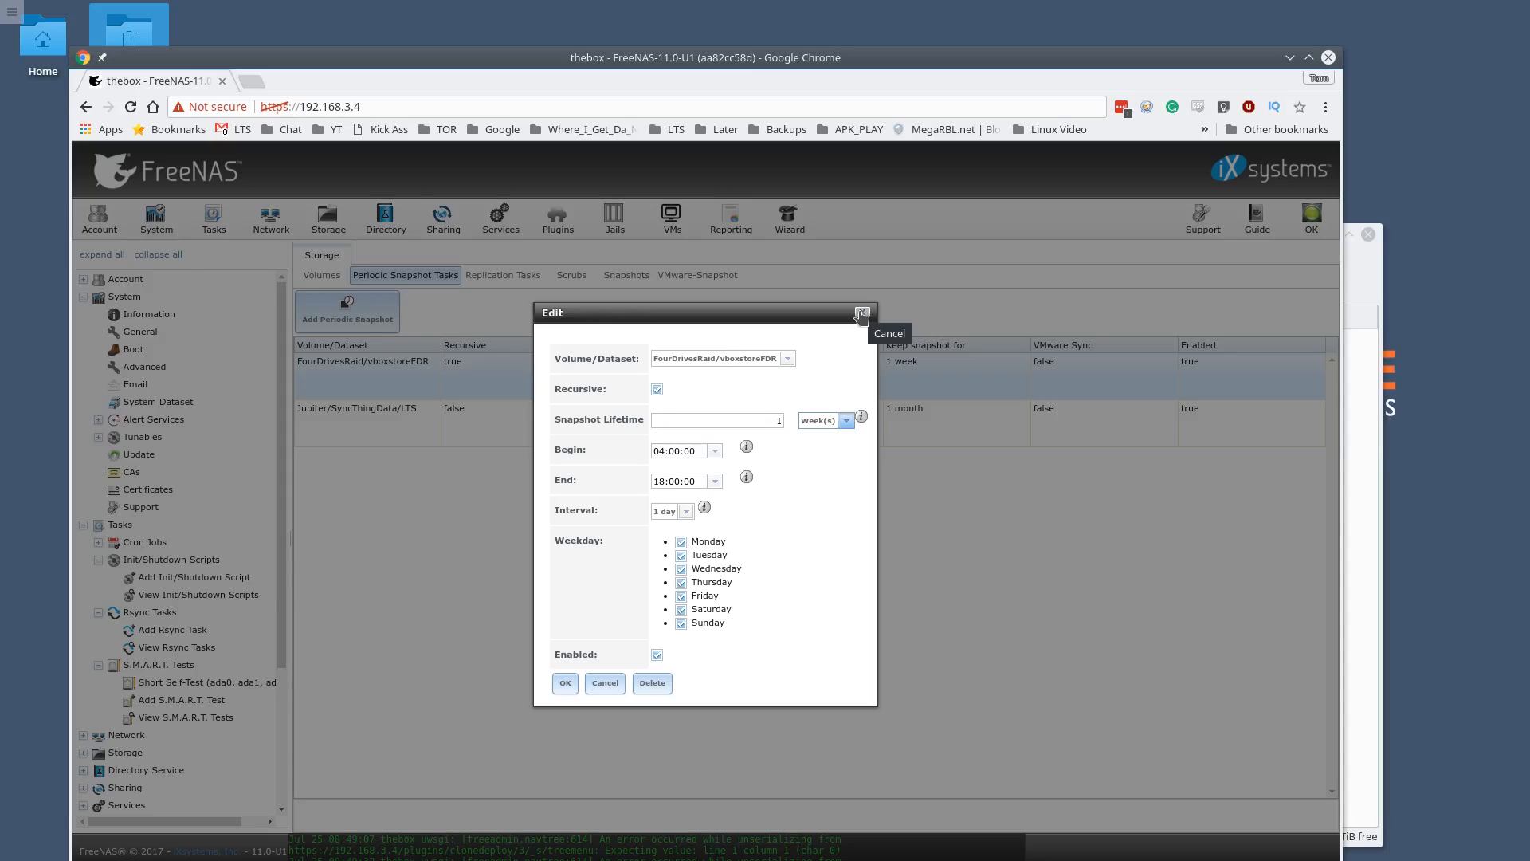
Cancel the vboxstoreFDR task's Edit window and reselect tasks in the periodic snapshot list.
left_click(861, 314)
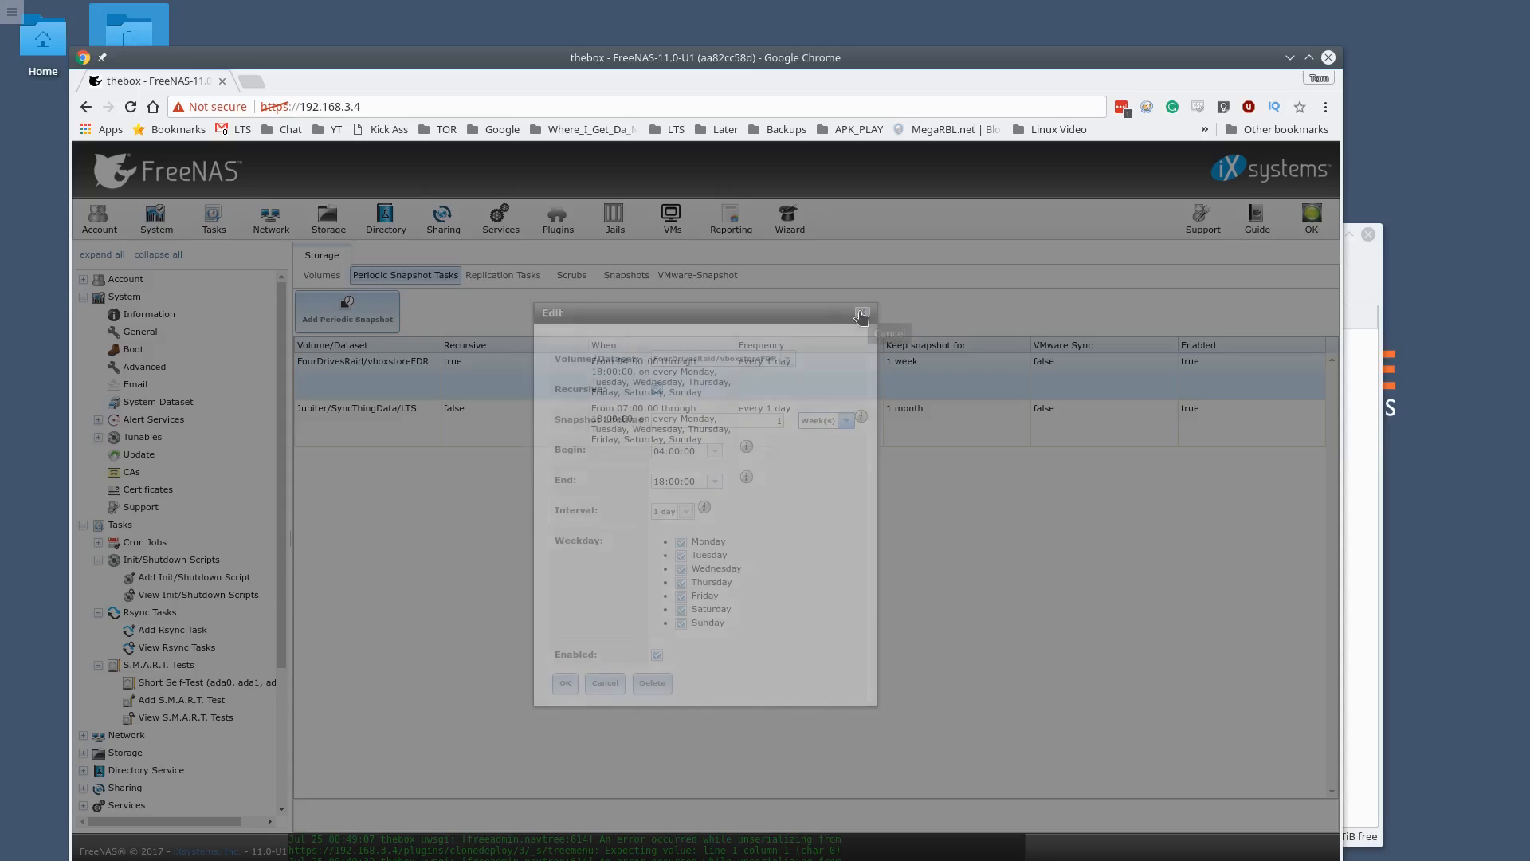
left_click(495, 423)
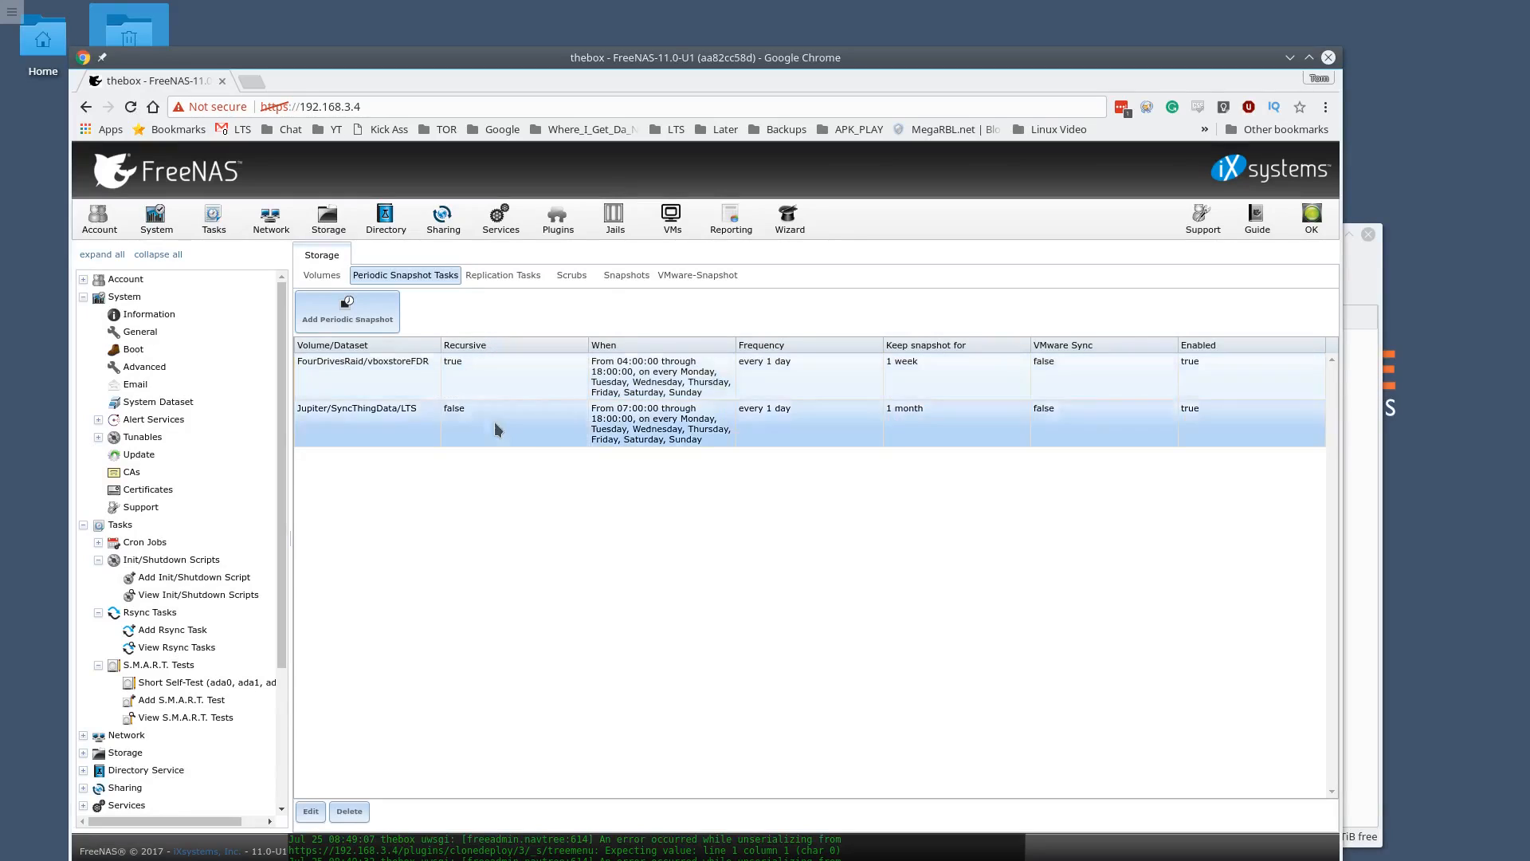
left_click(510, 389)
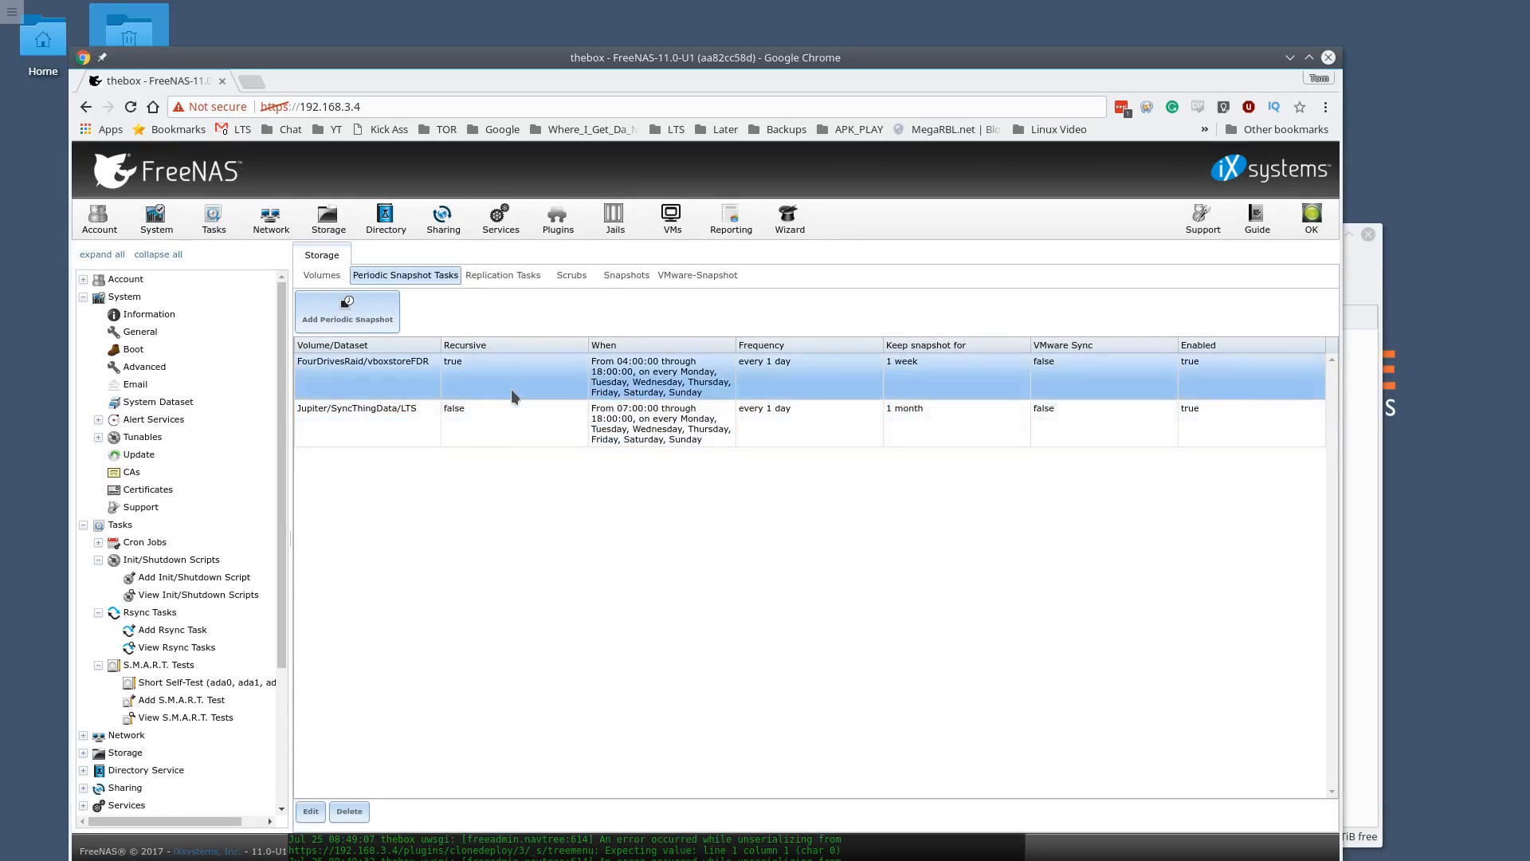
Select VBOXtest, review the Snapshots list, then go back to the volumes tree.
left_click(322, 276)
left_click(420, 420)
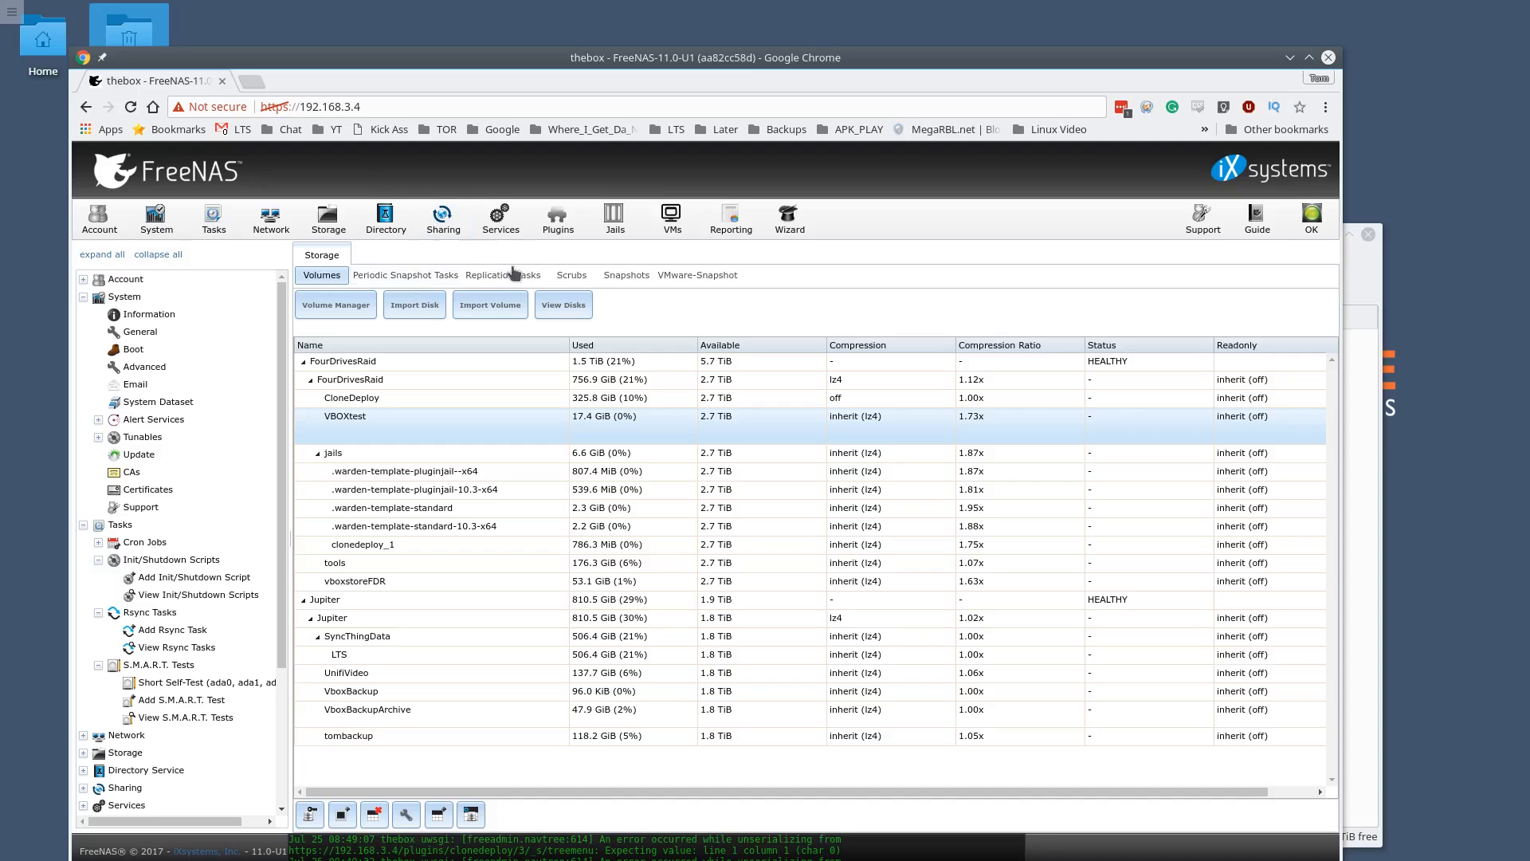
left_click(626, 279)
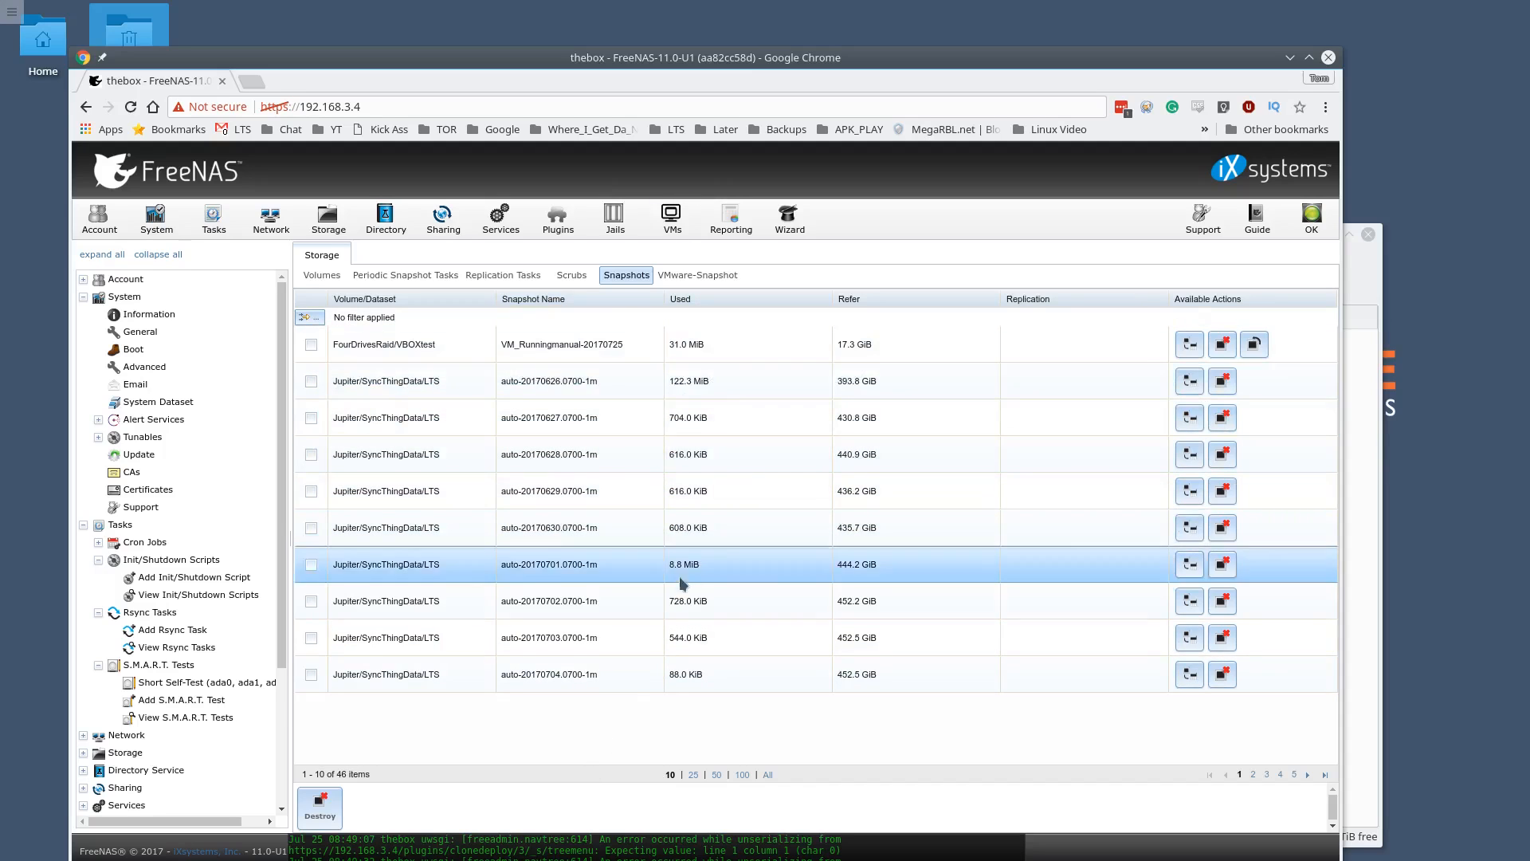
left_click(328, 275)
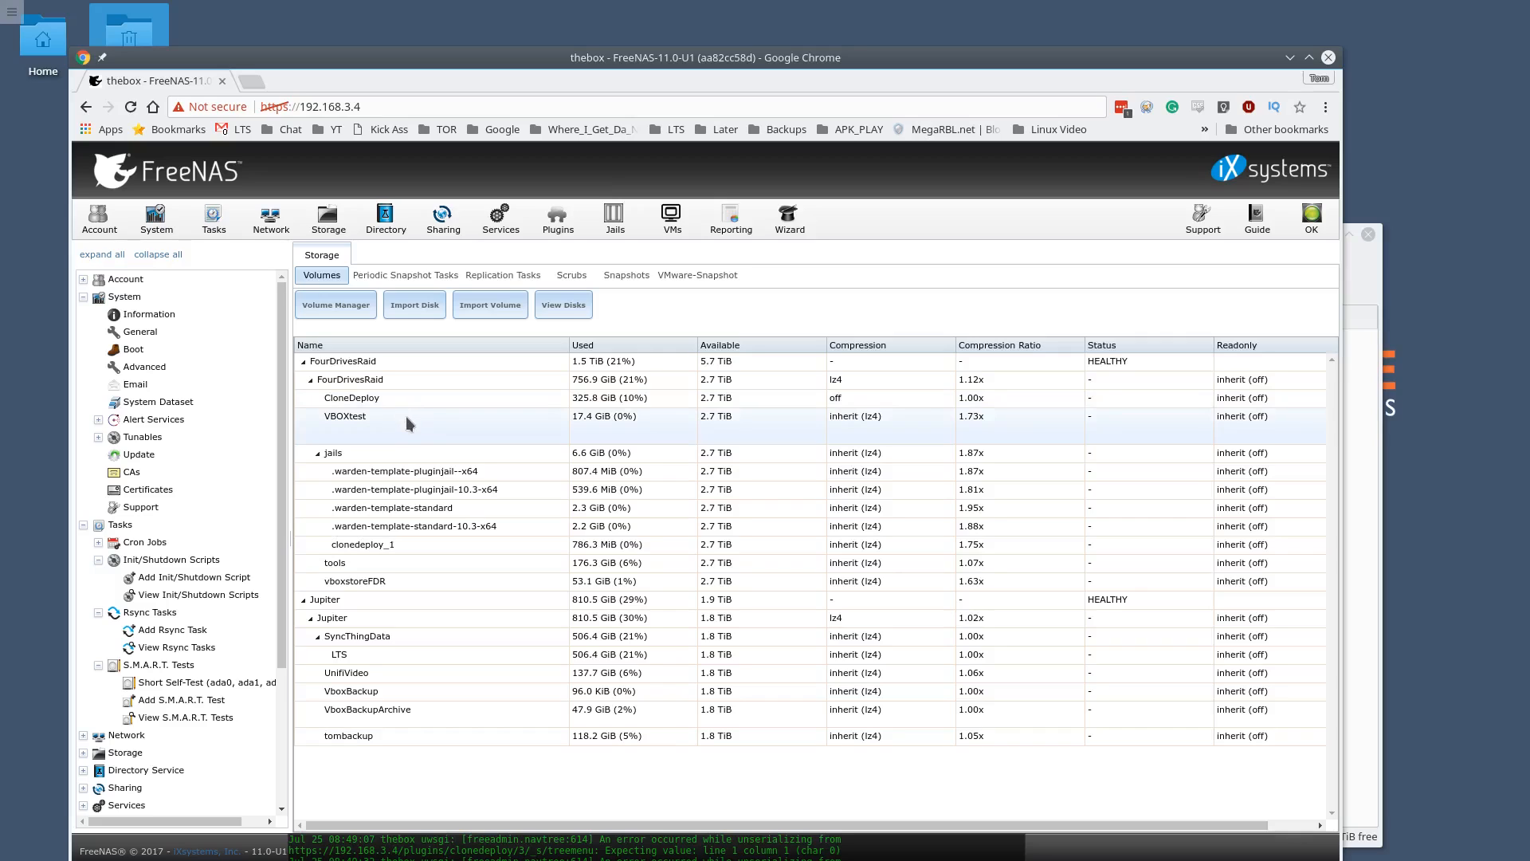
left_click(384, 426)
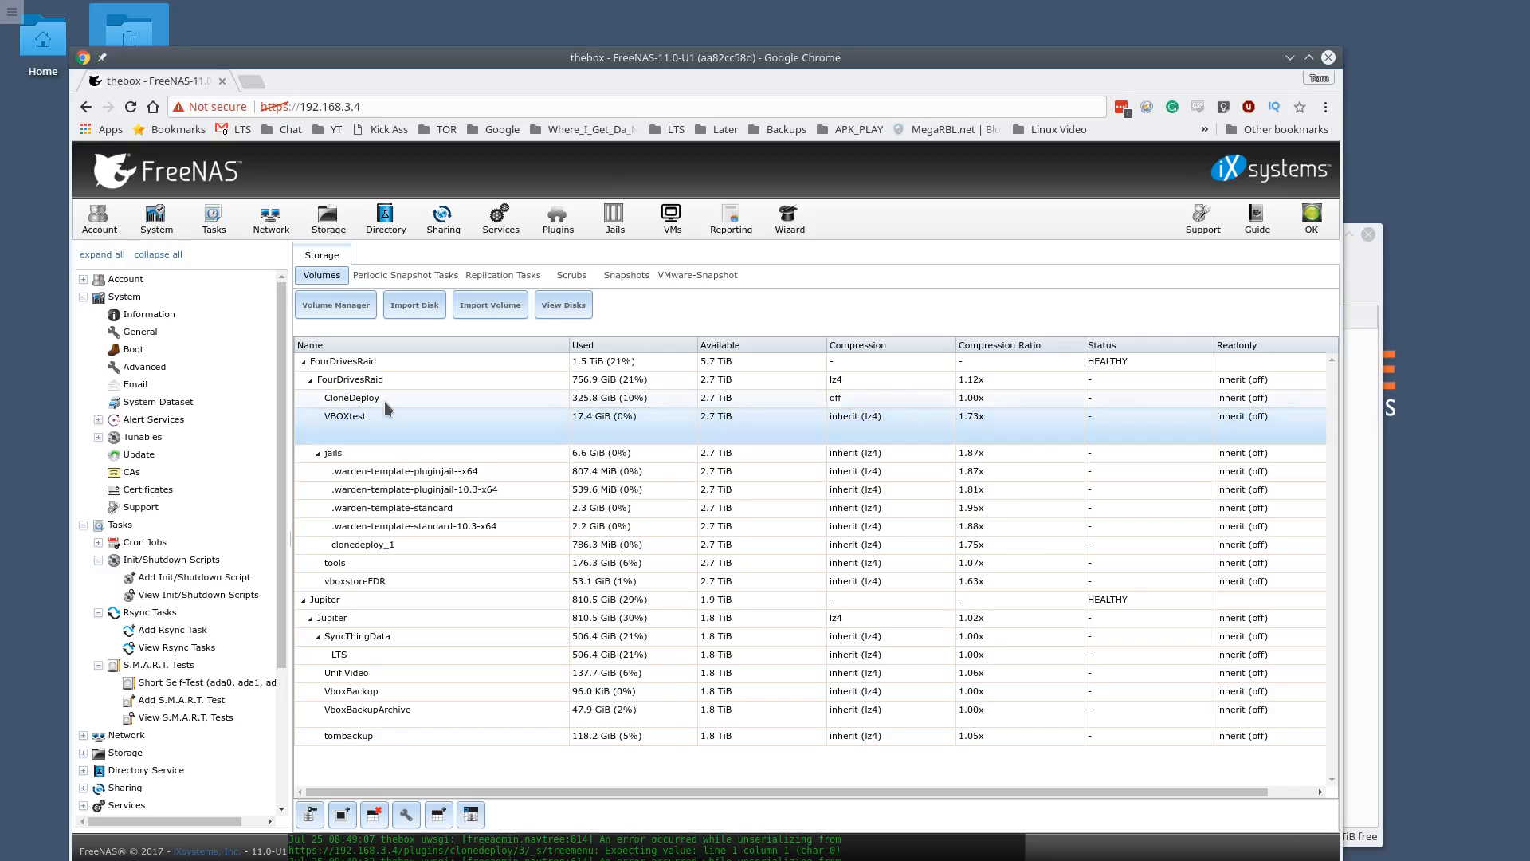
left_click(384, 400)
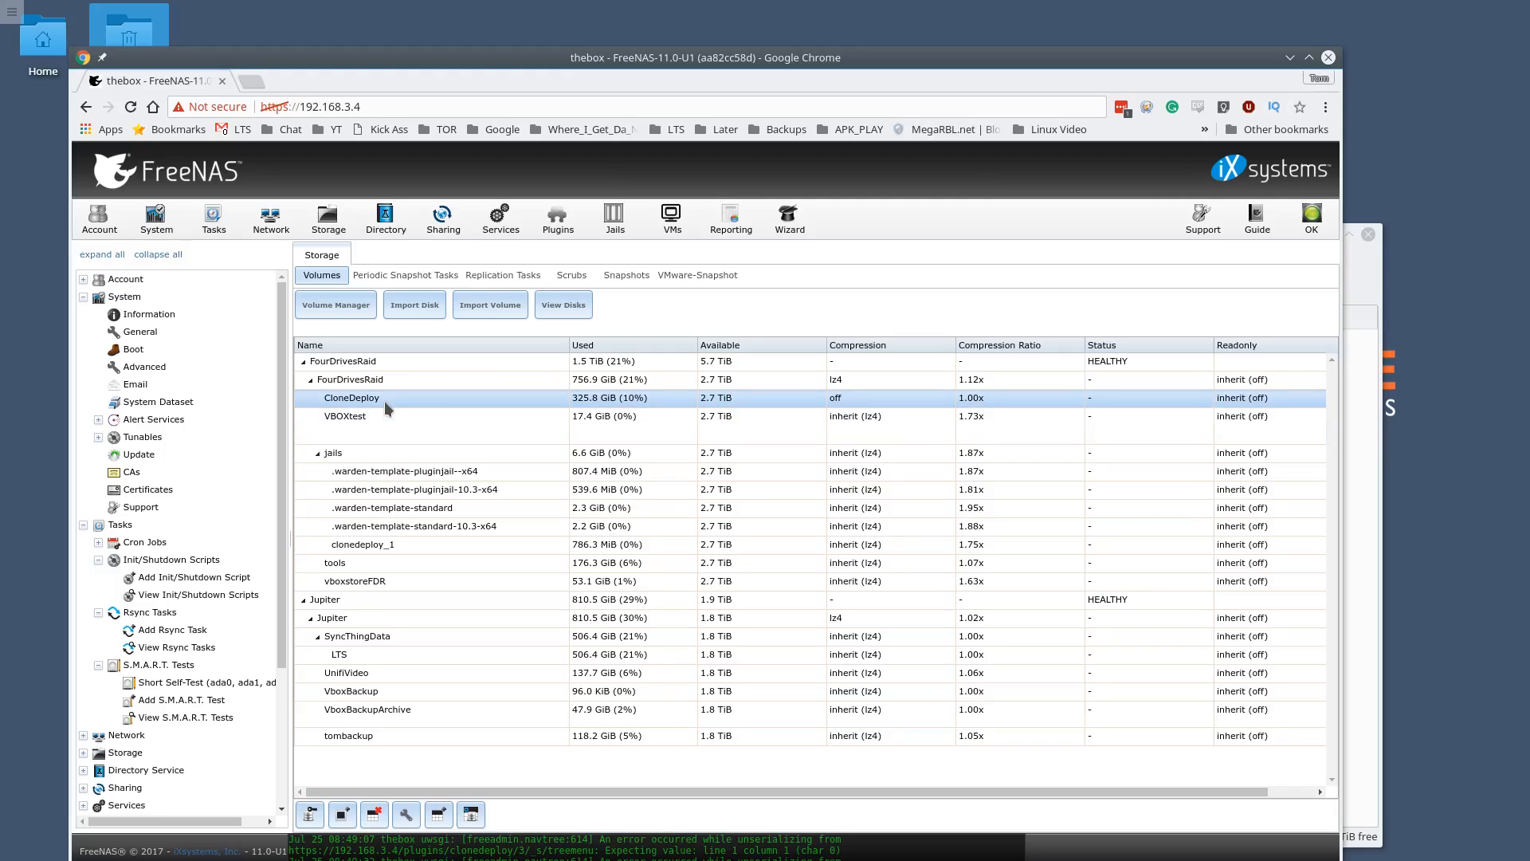
left_click(419, 363)
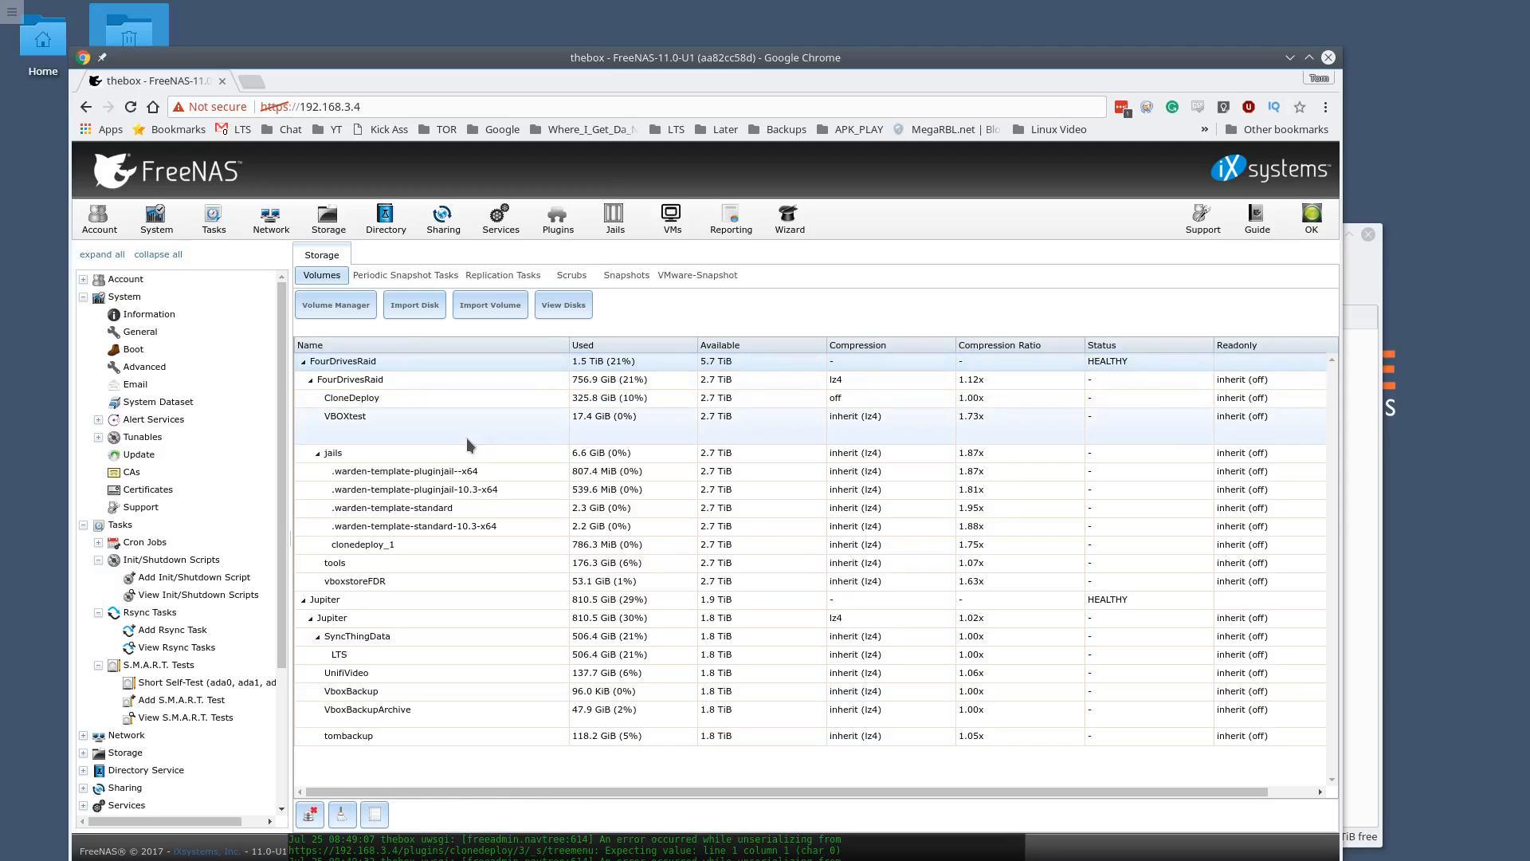
left_click(494, 549)
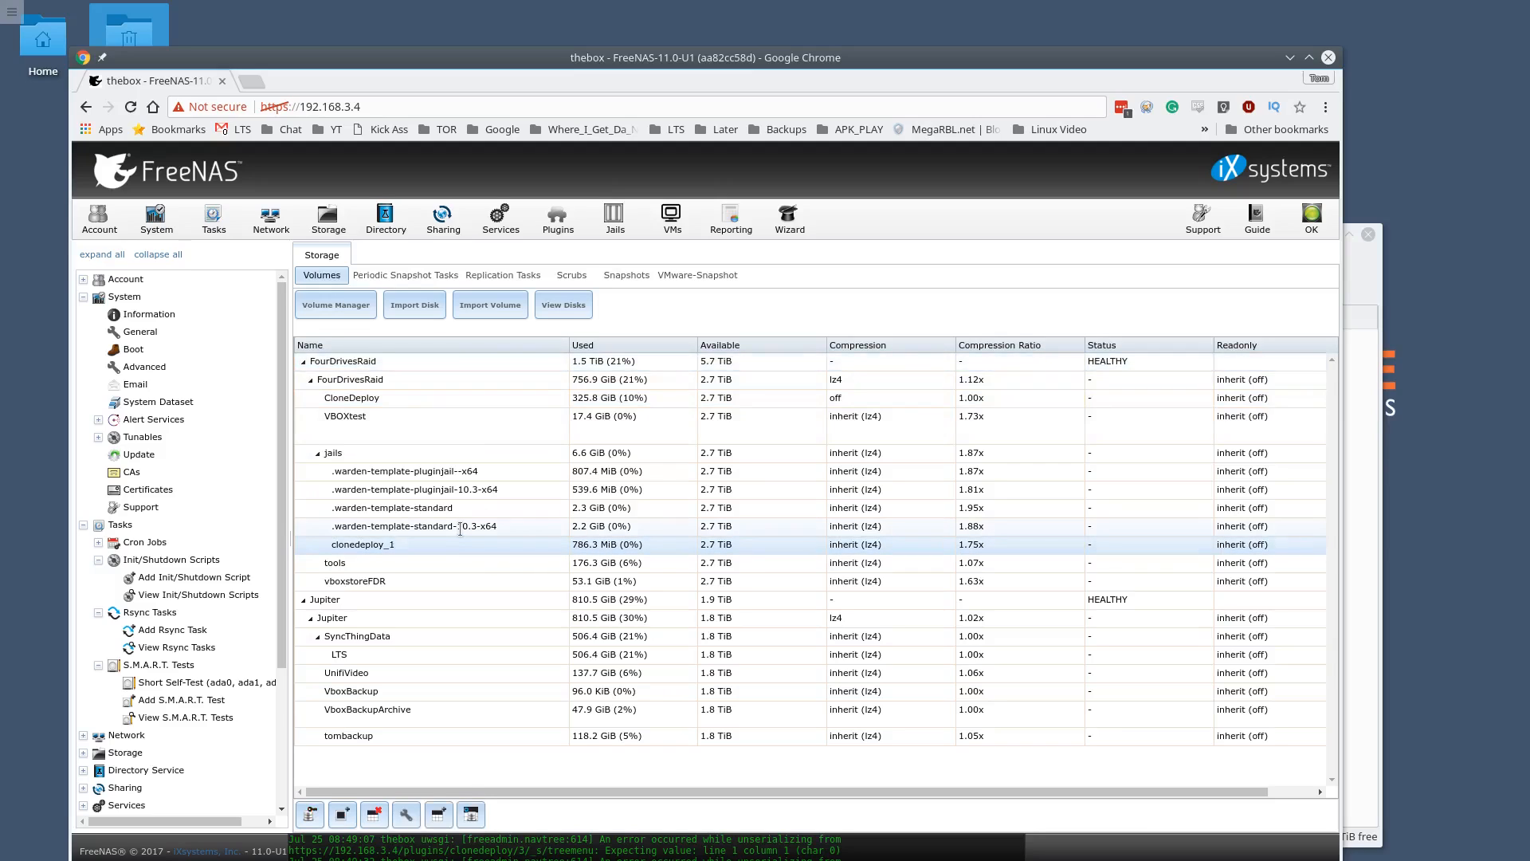
left_click(352, 449)
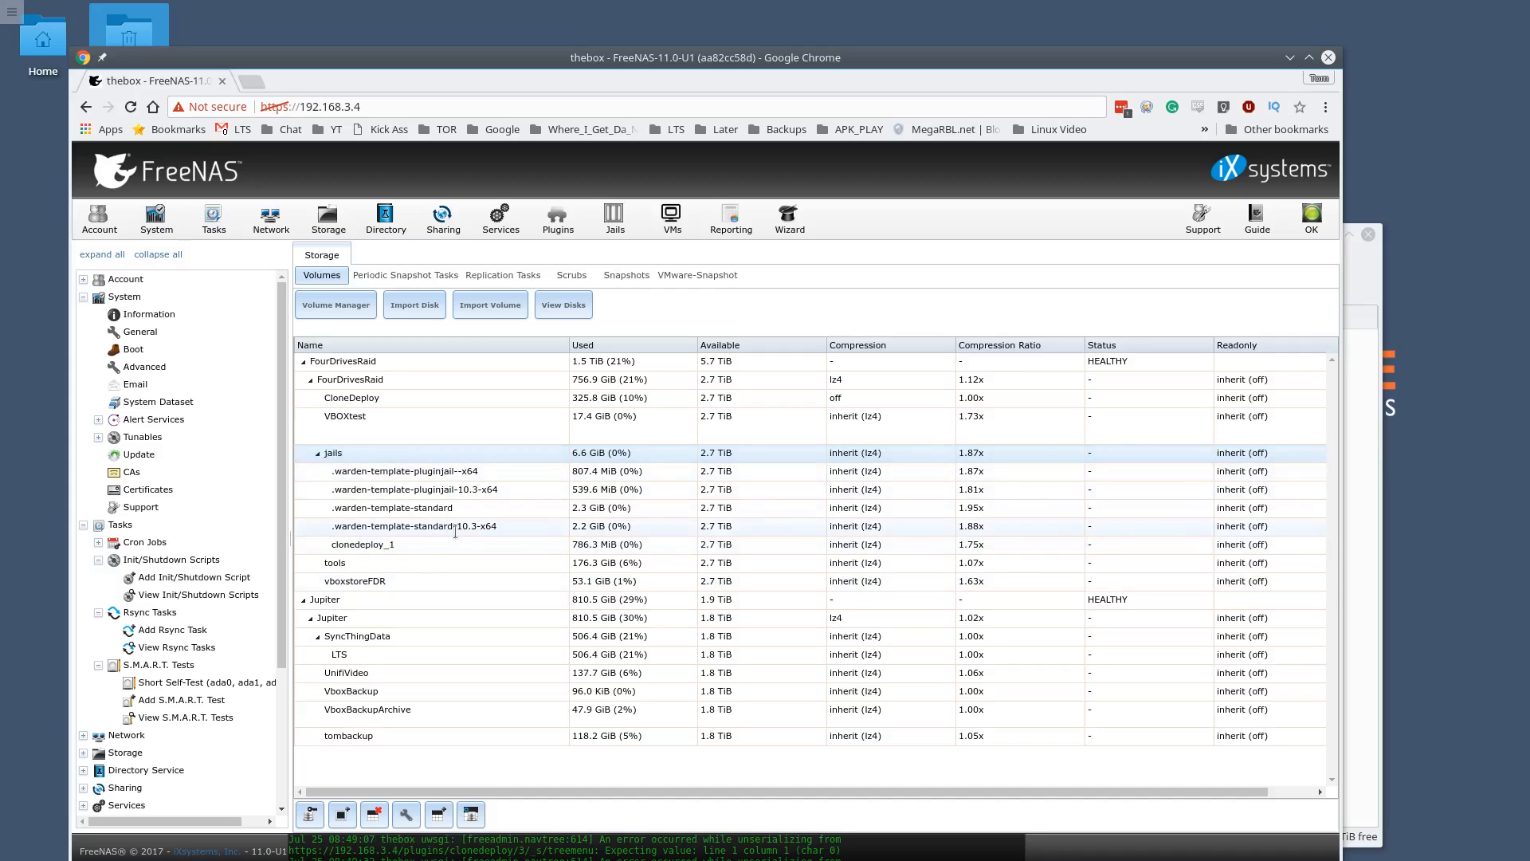
left_click(318, 452)
left_click(309, 379)
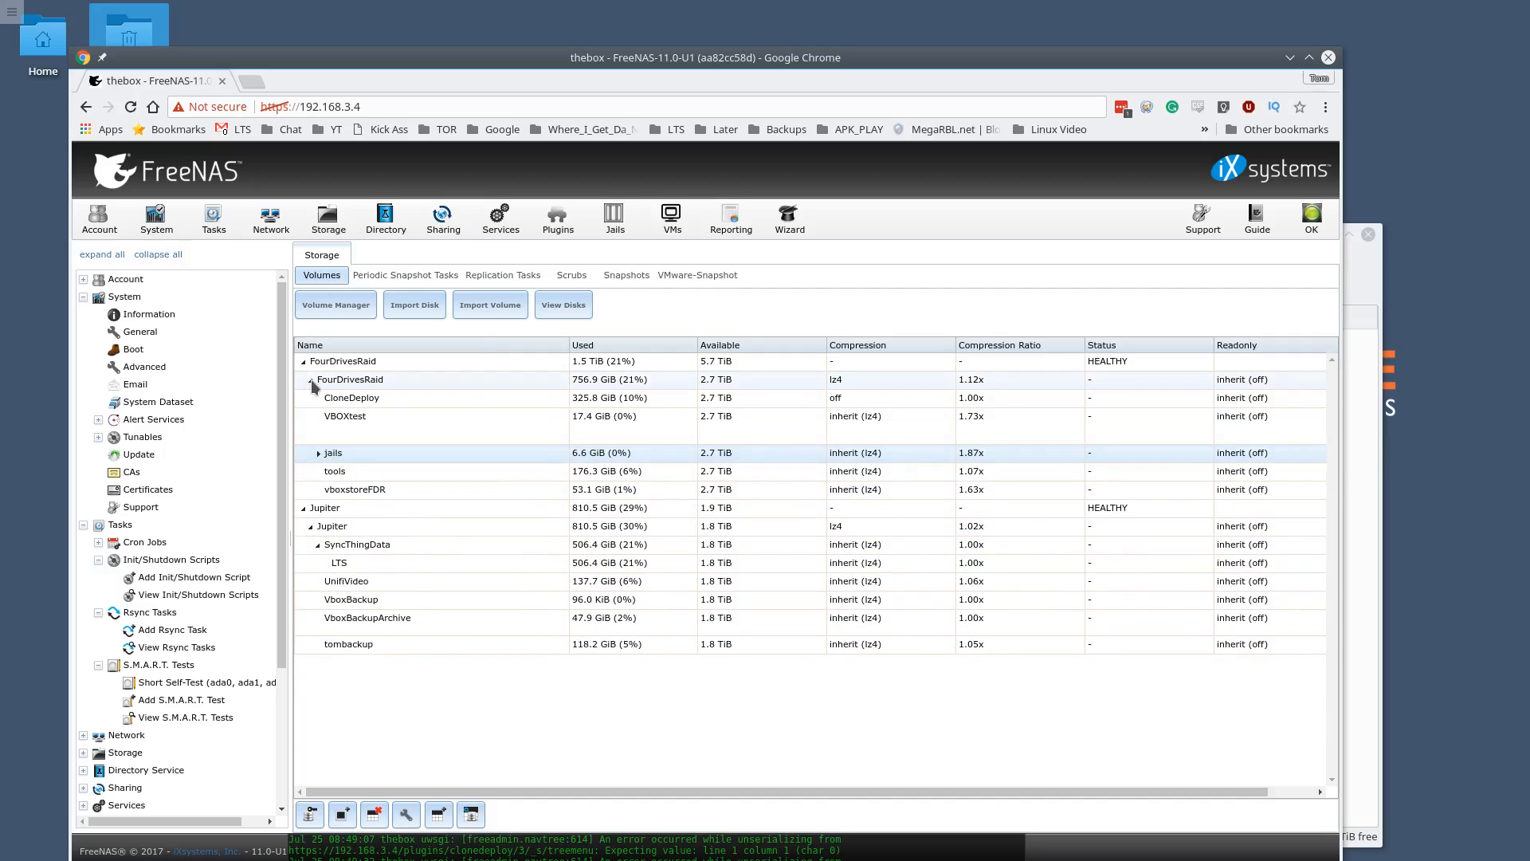
left_click(304, 361)
left_click(303, 380)
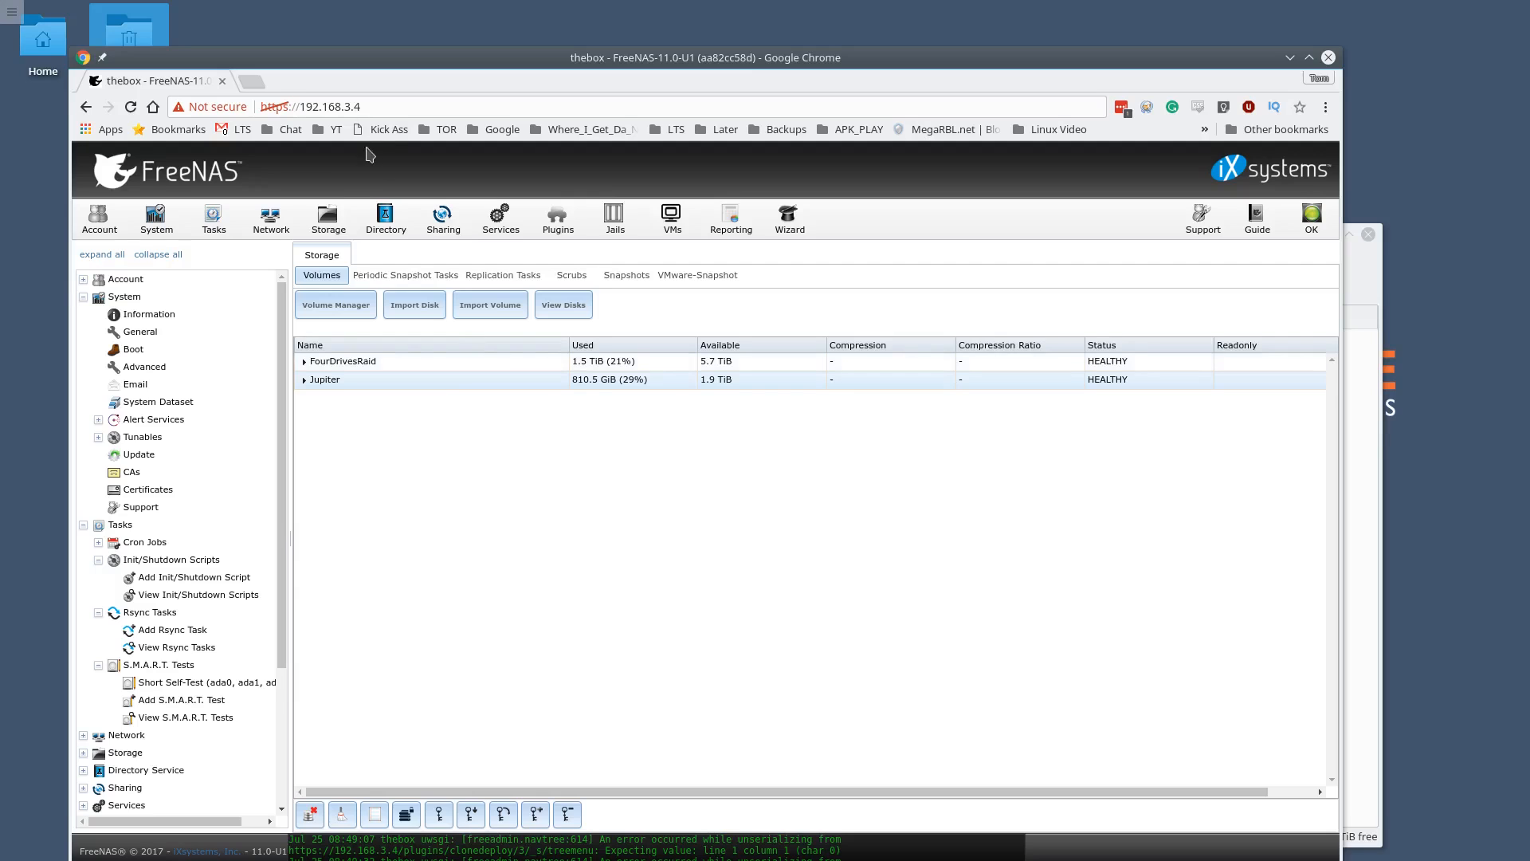
left_click(329, 220)
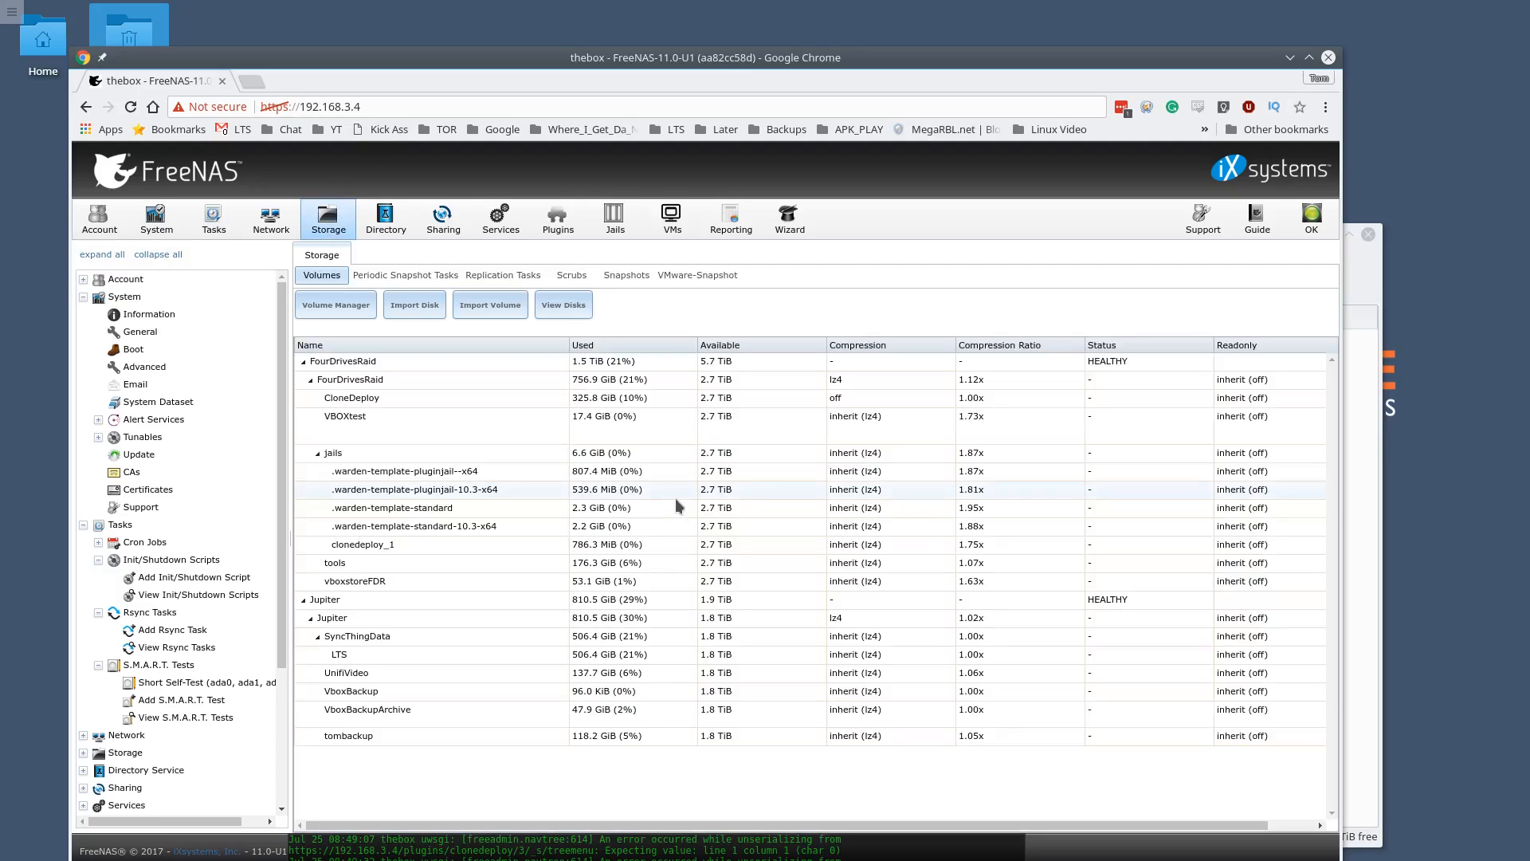